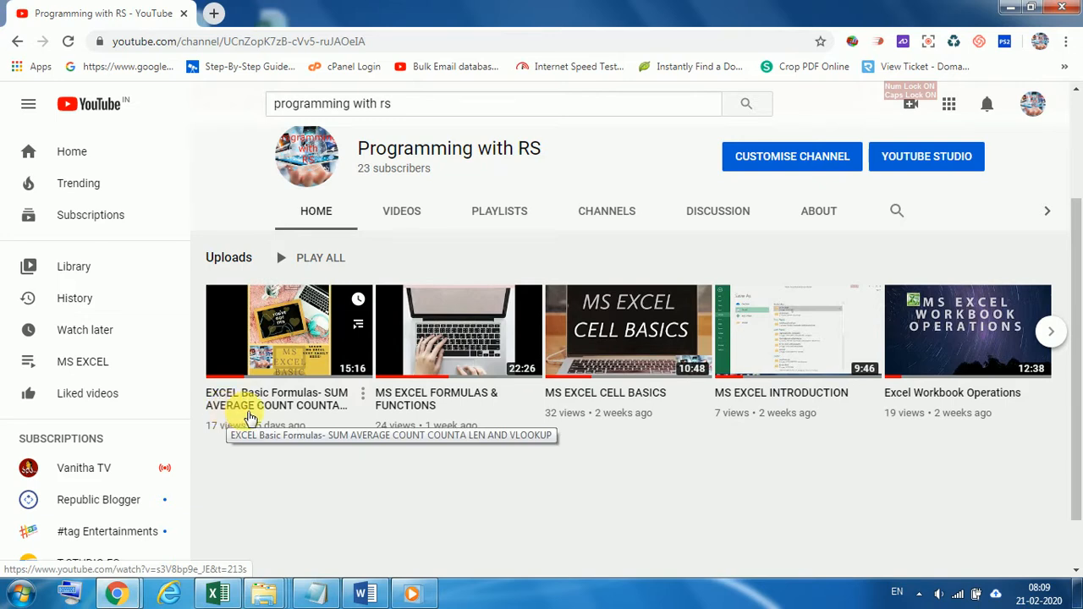
{"action": "scroll", "coordinate": [389, 386], "scroll_direction": "up", "scroll_amount": 2}
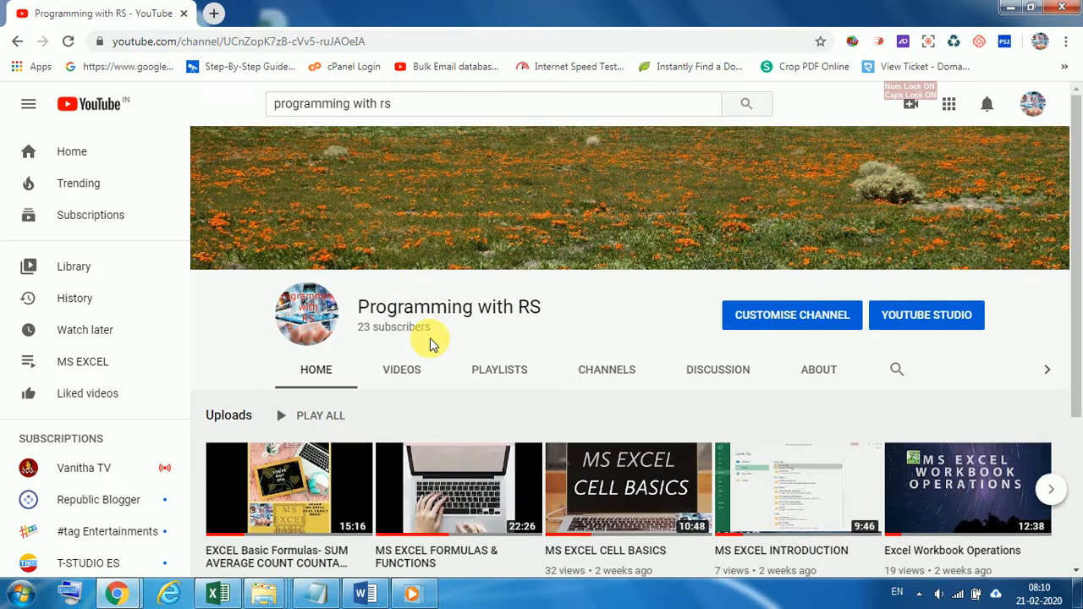
{"action": "scroll", "coordinate": [430, 343], "scroll_direction": "down", "scroll_amount": 1}
{"action": "scroll", "coordinate": [430, 343], "scroll_direction": "down", "scroll_amount": 1}
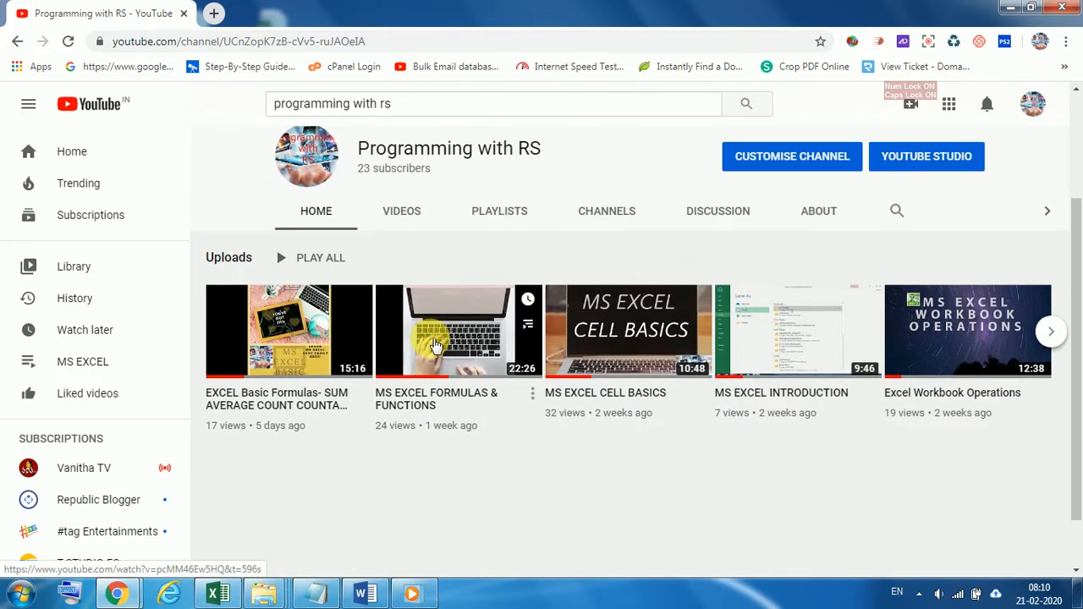
{"action": "scroll", "coordinate": [430, 343], "scroll_direction": "up", "scroll_amount": 2}
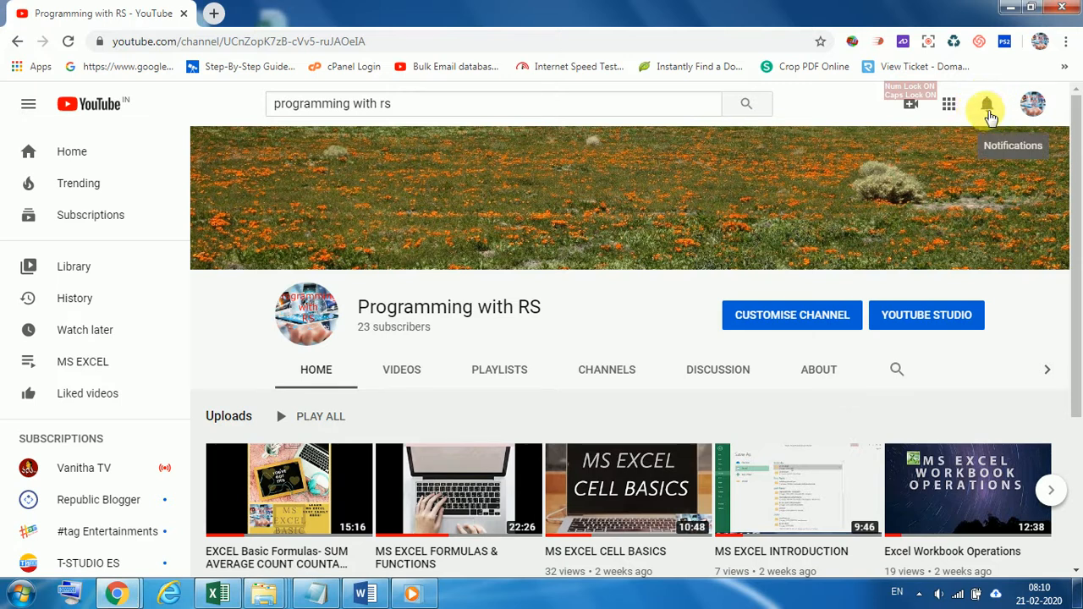
{"action": "scroll", "coordinate": [750, 349], "scroll_direction": "down", "scroll_amount": 2}
{"action": "scroll", "coordinate": [753, 347], "scroll_direction": "up", "scroll_amount": 1}
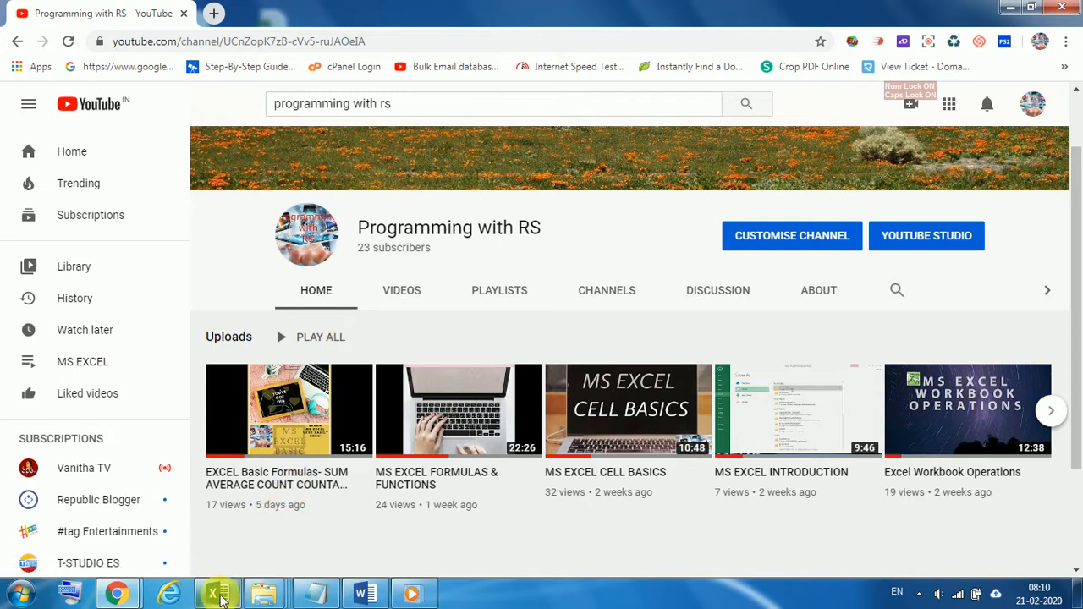
- Switch to the Sales-Database workbook in Excel and open the Sales Data sheet
{"action": "mouse_move", "coordinate": [220, 595]}
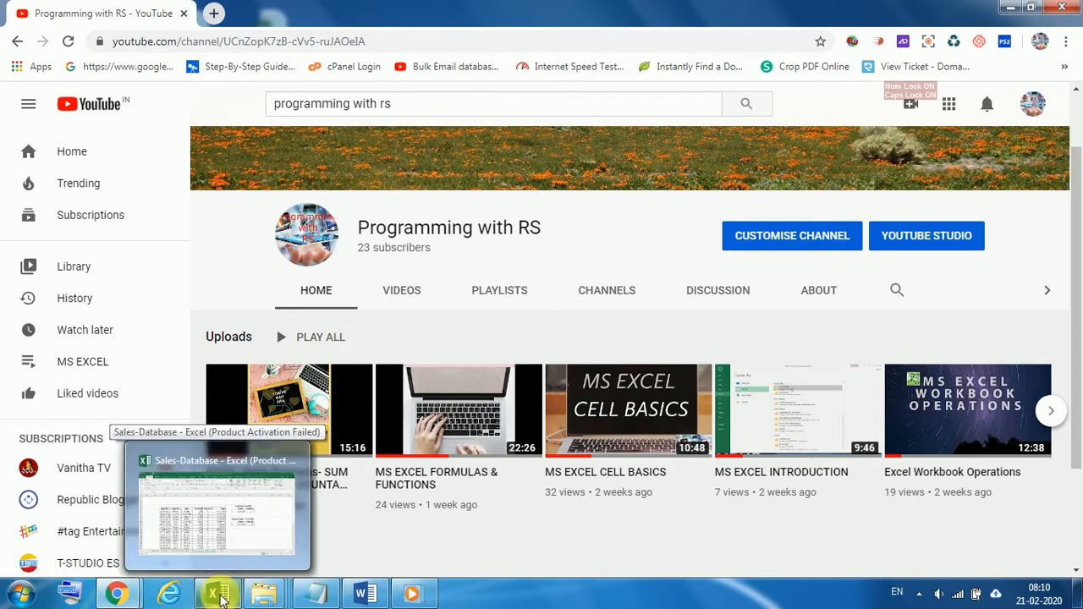
{"action": "left_click", "coordinate": [224, 565]}
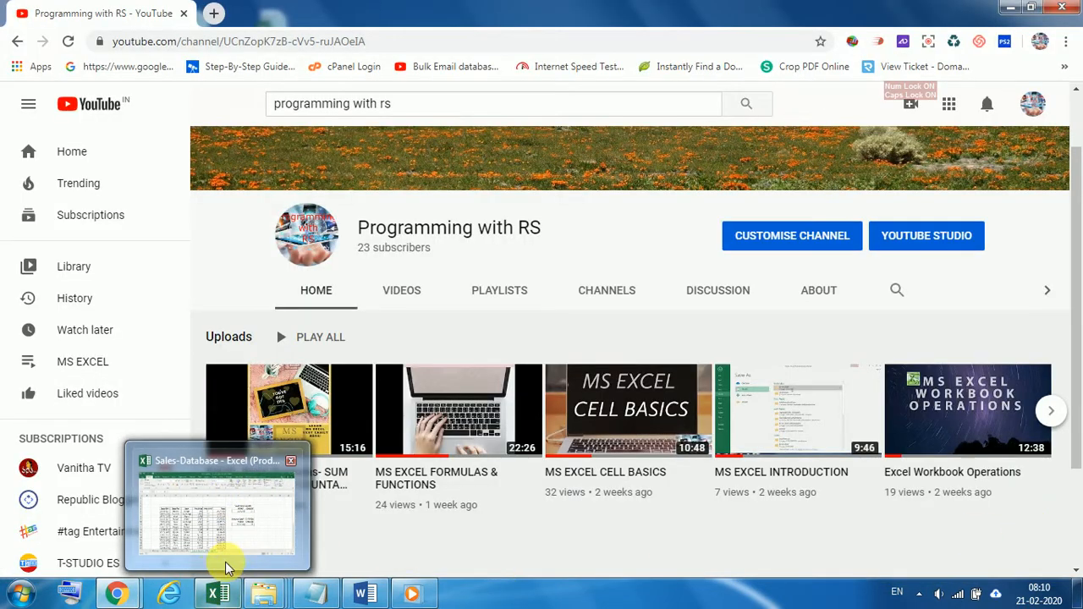
{"action": "left_click", "coordinate": [217, 590]}
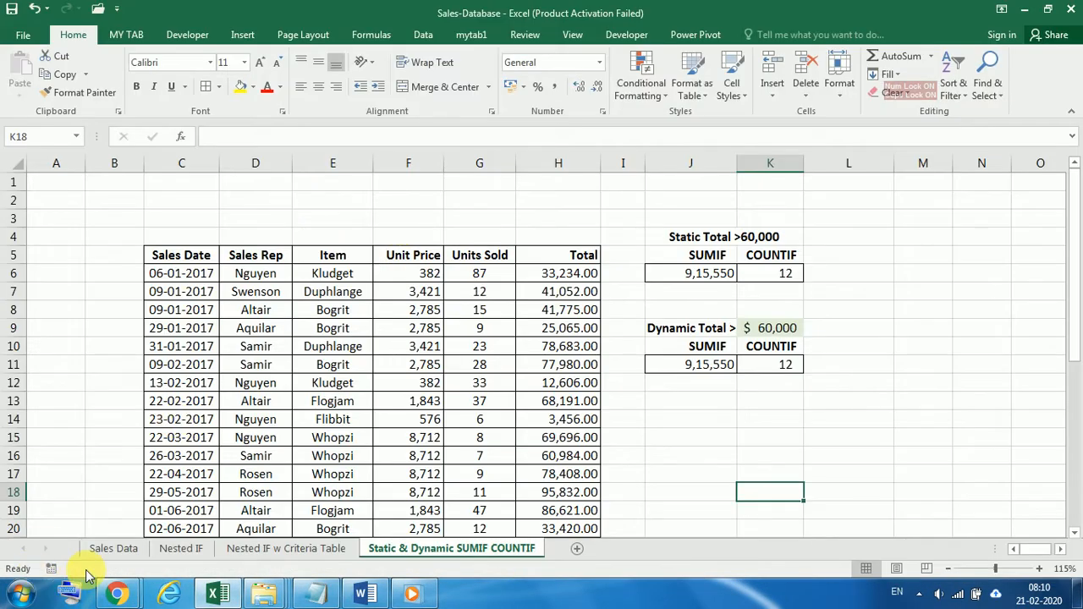
{"action": "left_click", "coordinate": [113, 549]}
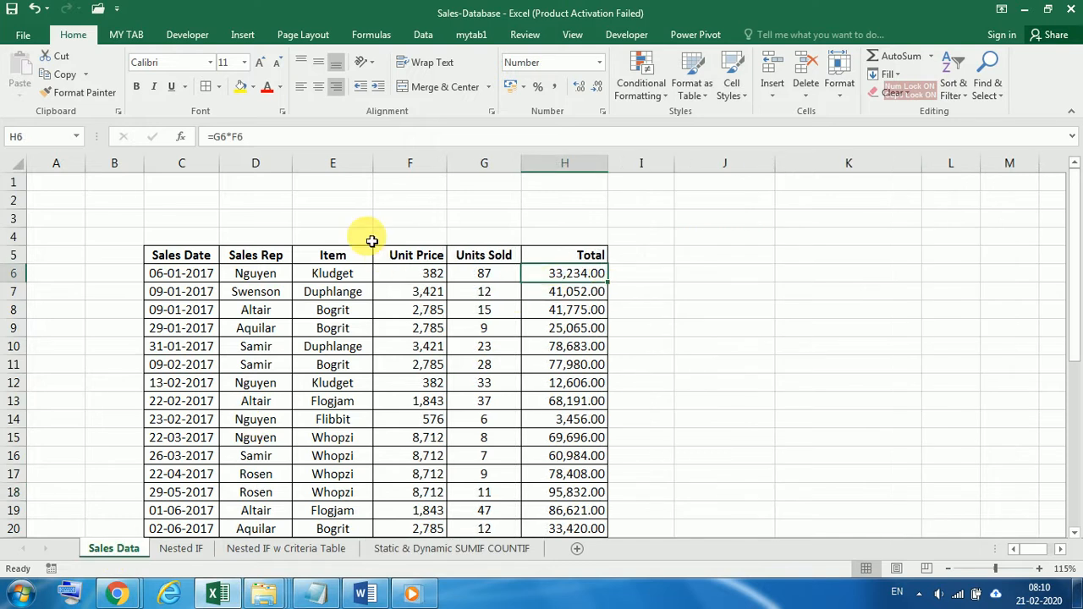
- Examine the sales table as a whole and the first record's date, item, unit price, units sold and total
{"action": "left_click_drag", "start_coordinate": [181, 254], "coordinate": [564, 507]}
{"action": "scroll", "coordinate": [520, 412], "scroll_direction": "up", "scroll_amount": 6}
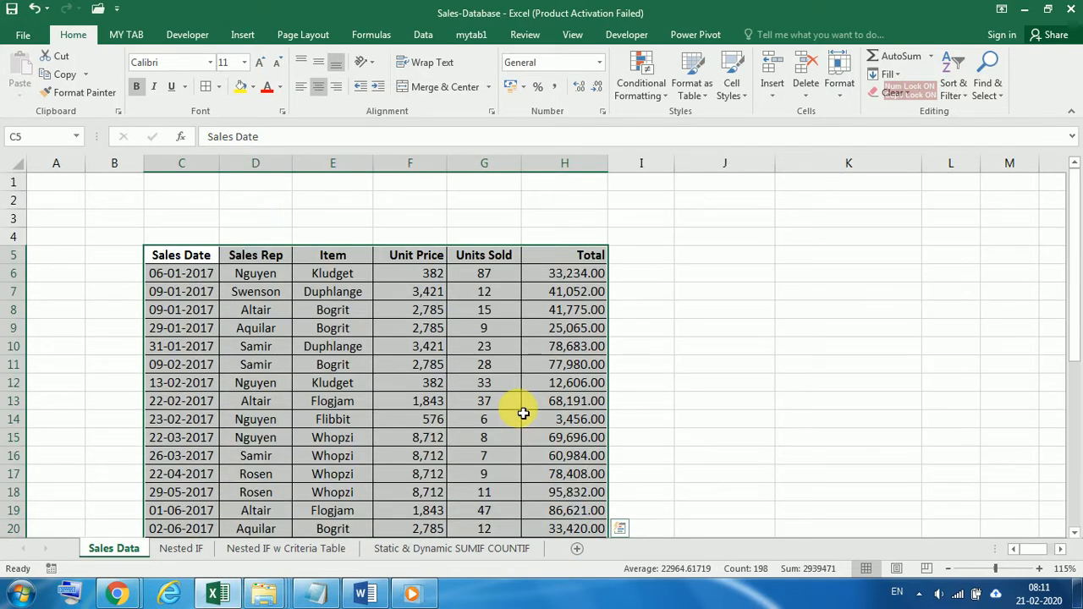
{"action": "left_click", "coordinate": [180, 292]}
{"action": "left_click", "coordinate": [194, 273]}
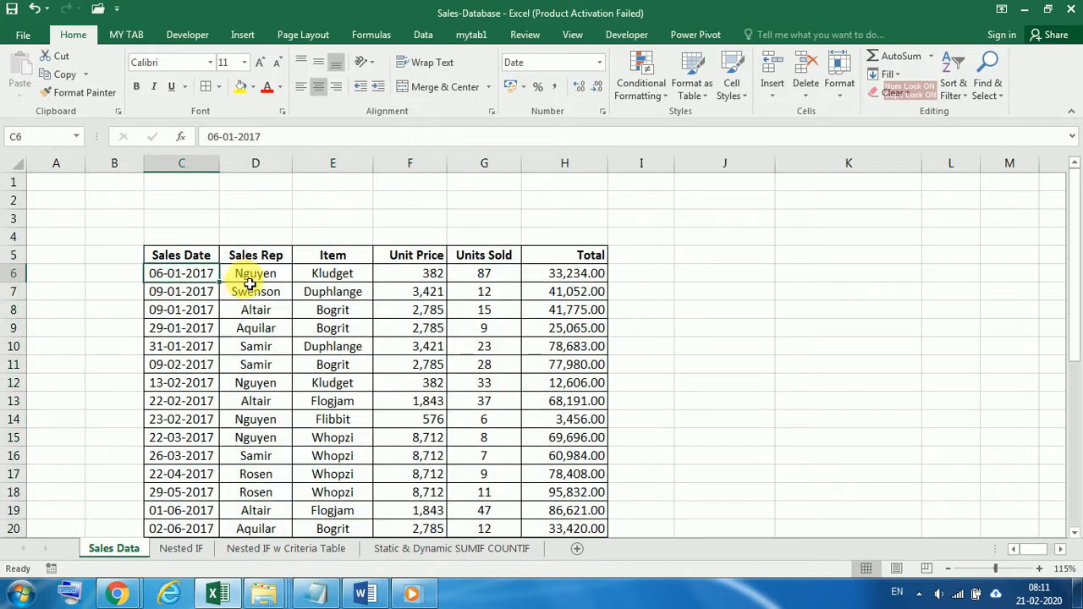
{"action": "left_click", "coordinate": [329, 274]}
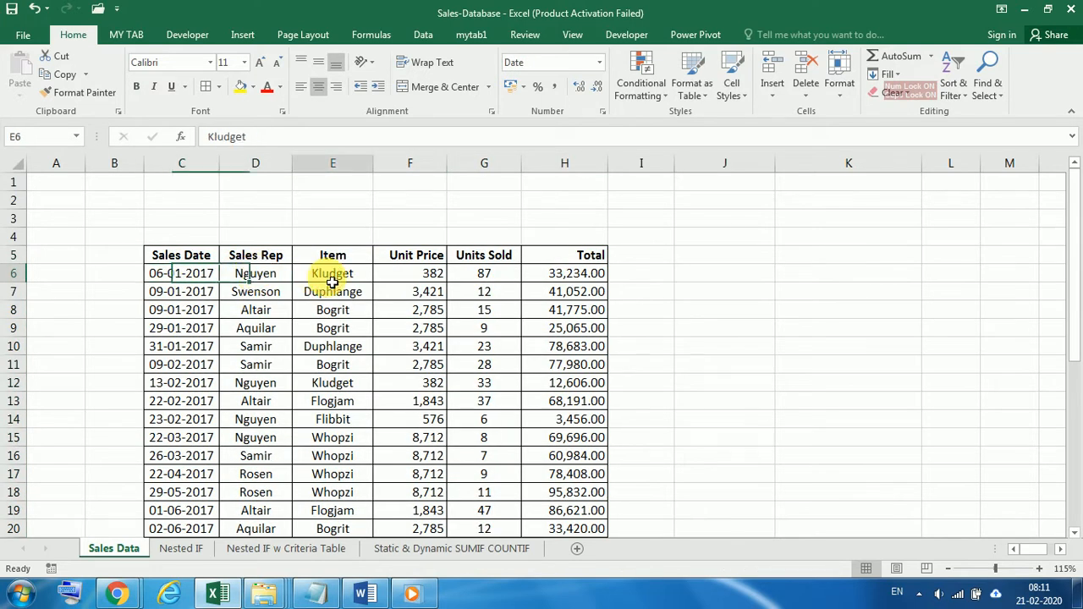
{"action": "left_click", "coordinate": [429, 277]}
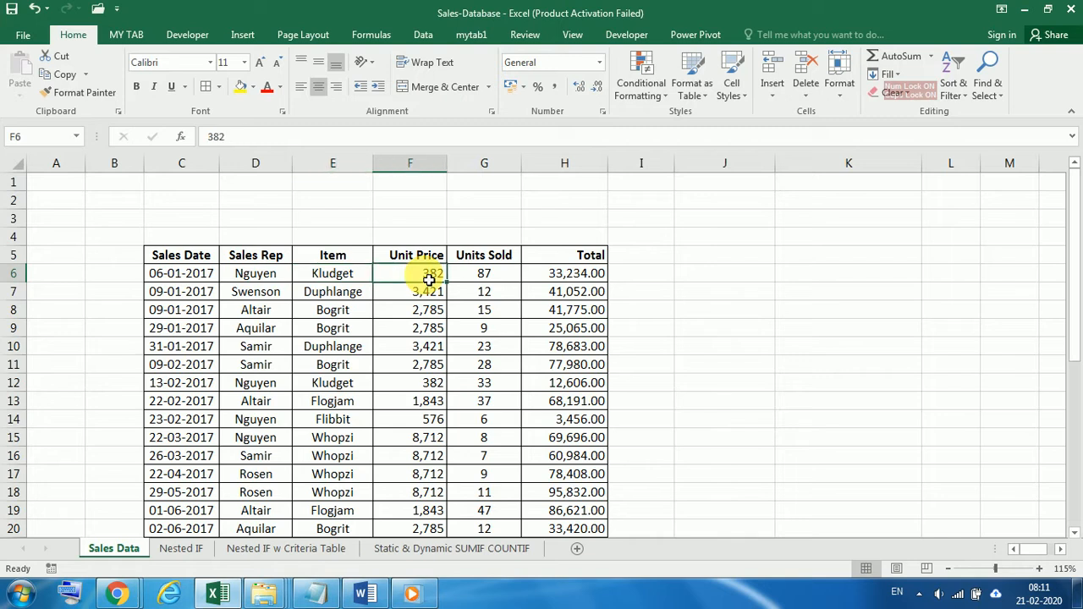
{"action": "left_click", "coordinate": [482, 277]}
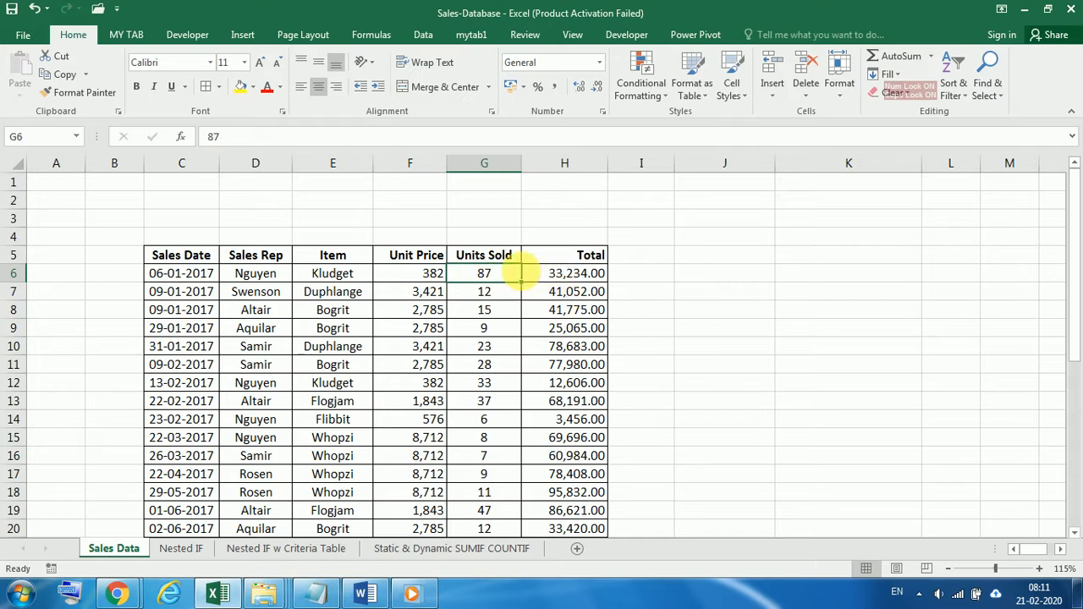
{"action": "left_click", "coordinate": [561, 272]}
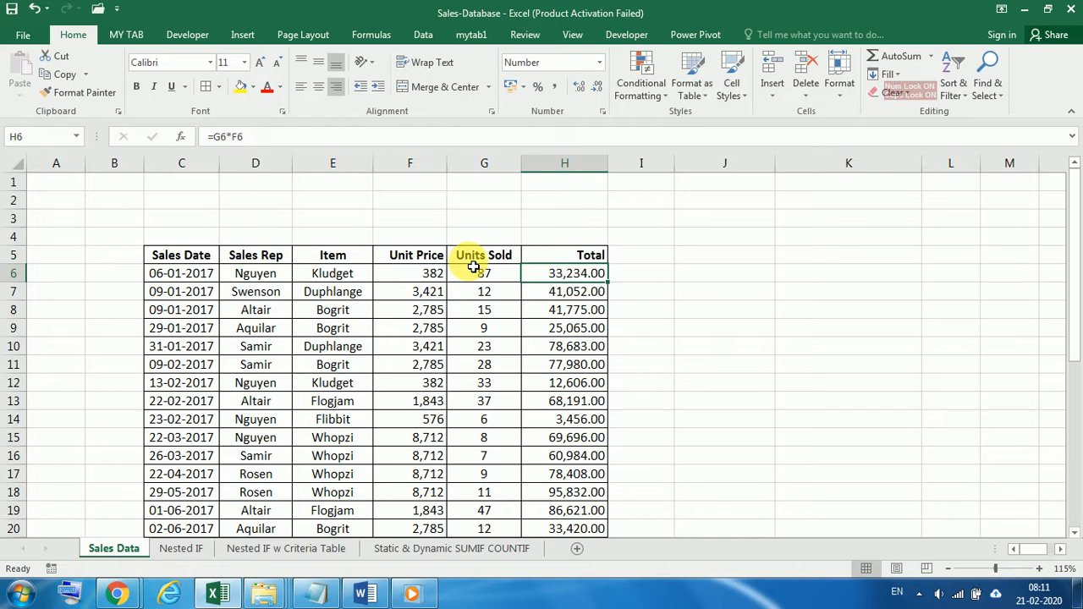
- Centre-align the contents of the Total column (column H) on the Sales Data sheet
{"action": "left_click", "coordinate": [561, 162]}
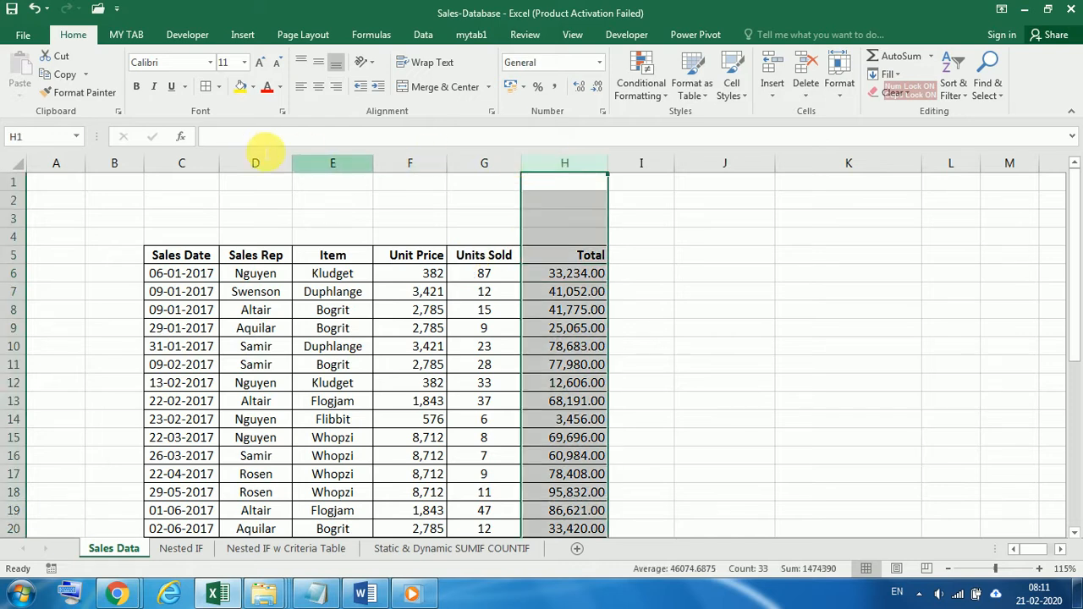
{"action": "left_click", "coordinate": [318, 88]}
{"action": "left_click", "coordinate": [569, 270]}
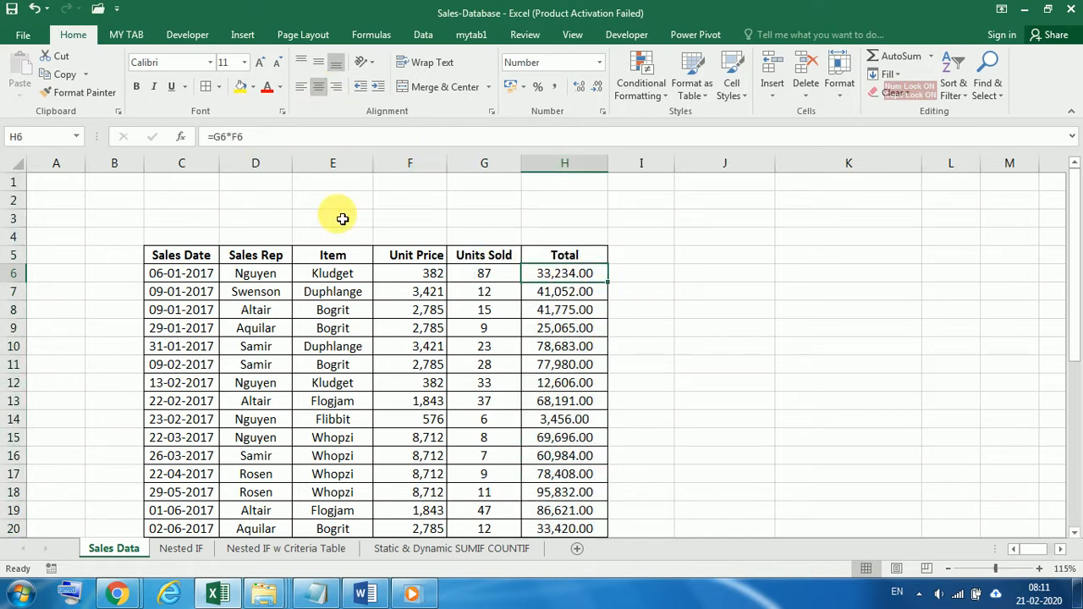
- Inspect the cells referenced by the total formula in H6 and review the sales table's rows
{"action": "left_click", "coordinate": [221, 137]}
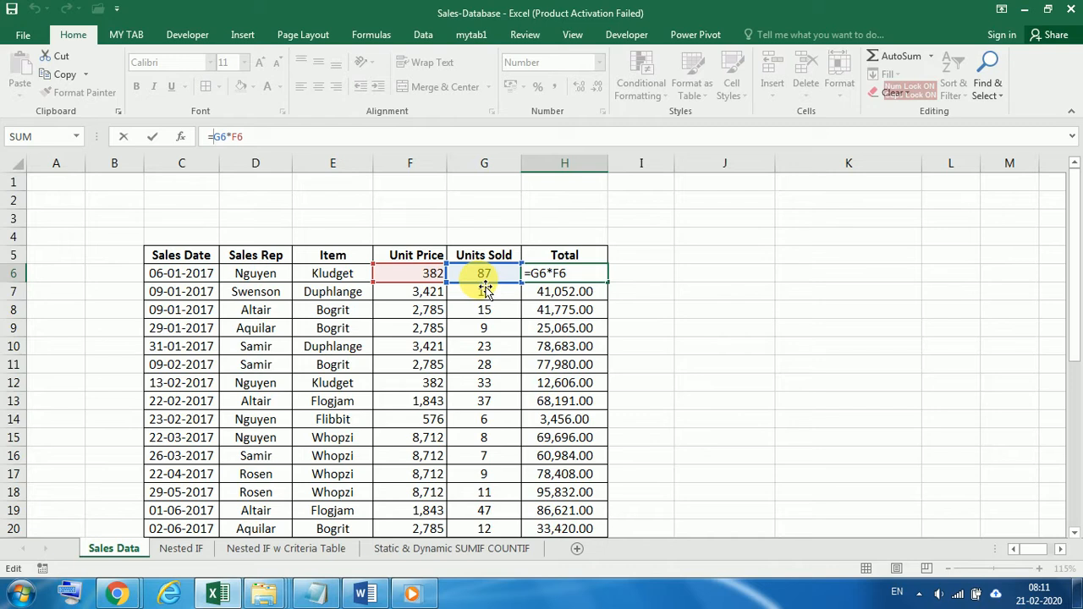
{"action": "key", "text": "Return"}
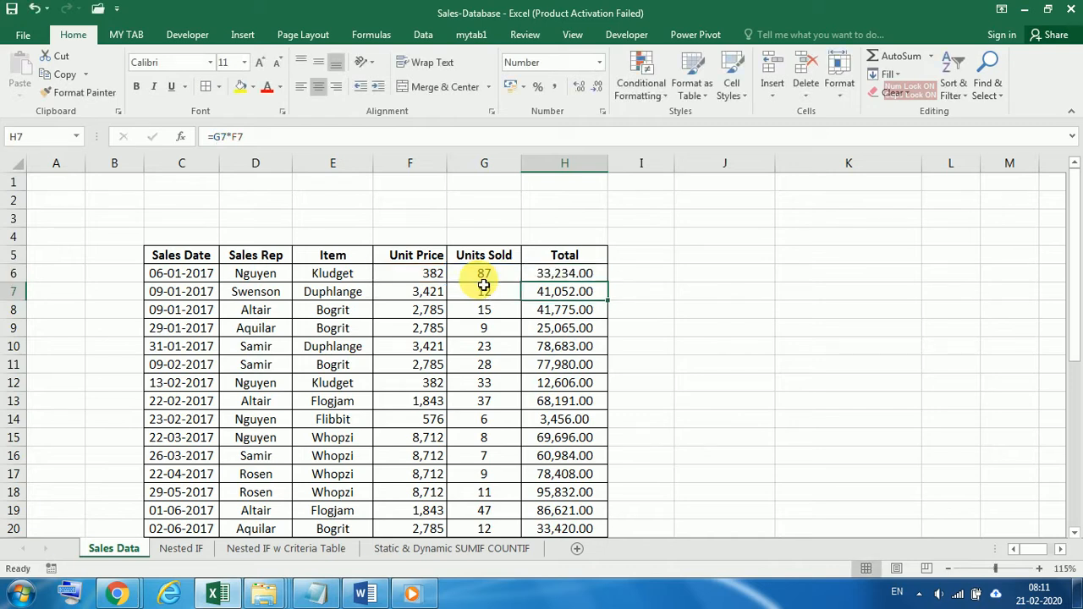
{"action": "left_click", "coordinate": [588, 274]}
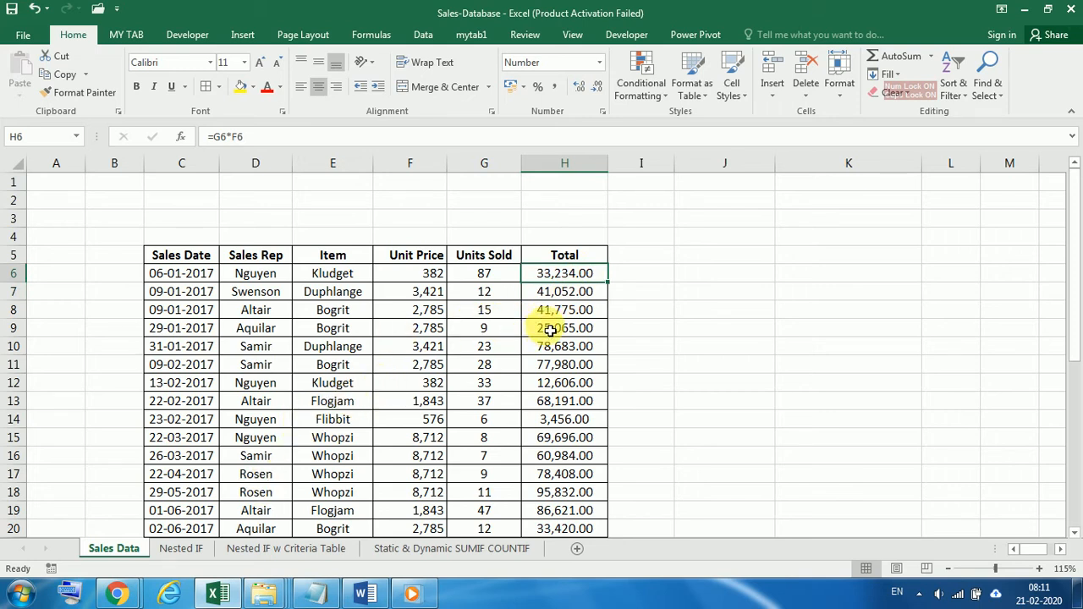
{"action": "left_click_drag", "start_coordinate": [170, 255], "coordinate": [559, 491]}
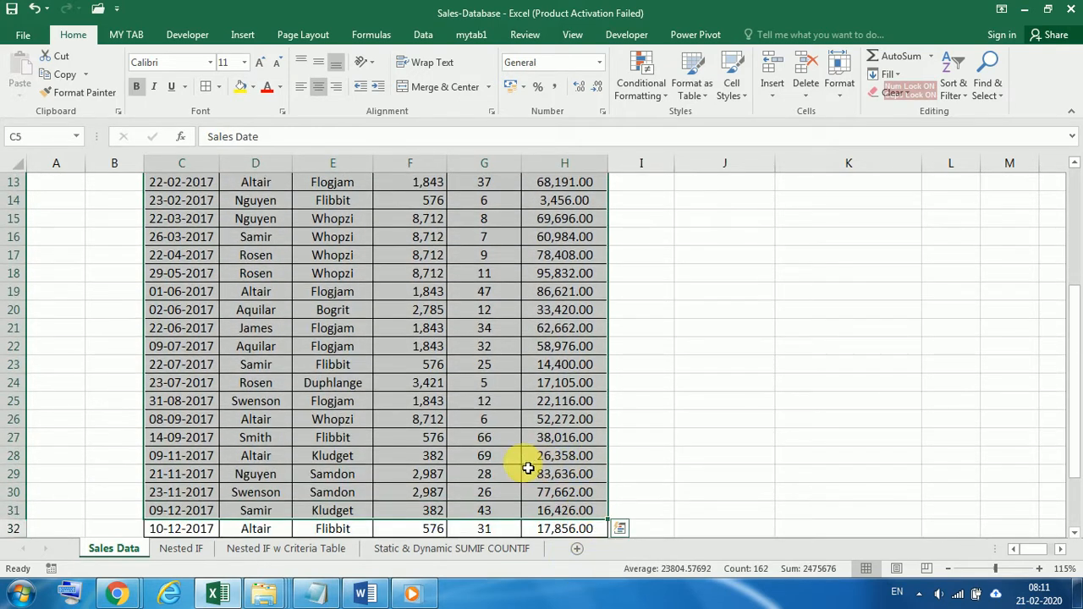
{"action": "scroll", "coordinate": [651, 409], "scroll_direction": "up", "scroll_amount": 3}
{"action": "scroll", "coordinate": [651, 409], "scroll_direction": "up", "scroll_amount": 1}
{"action": "left_click", "coordinate": [715, 346]}
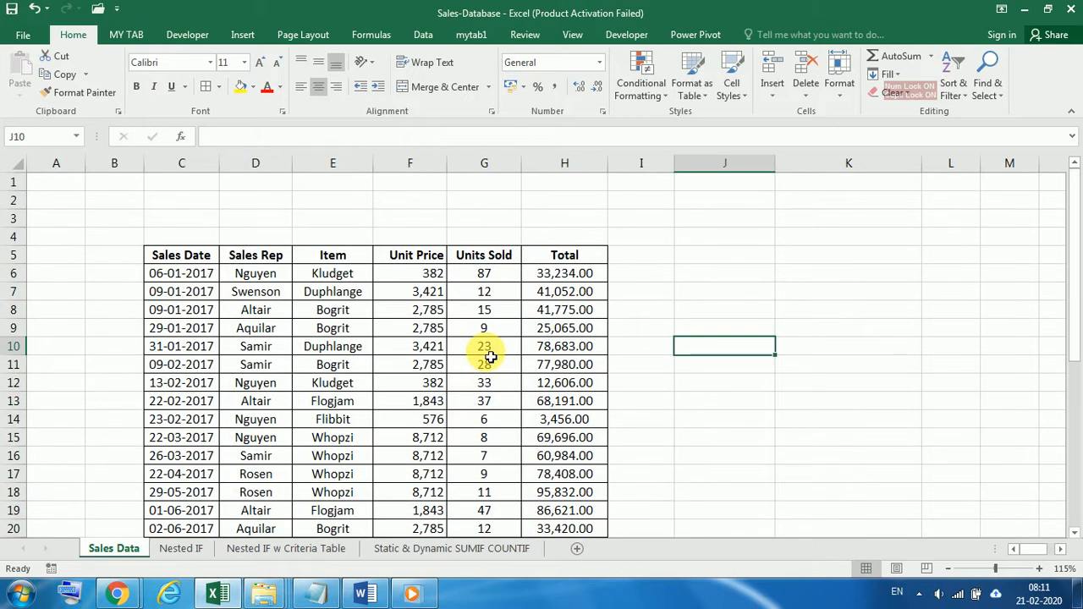
{"action": "left_click", "coordinate": [584, 276]}
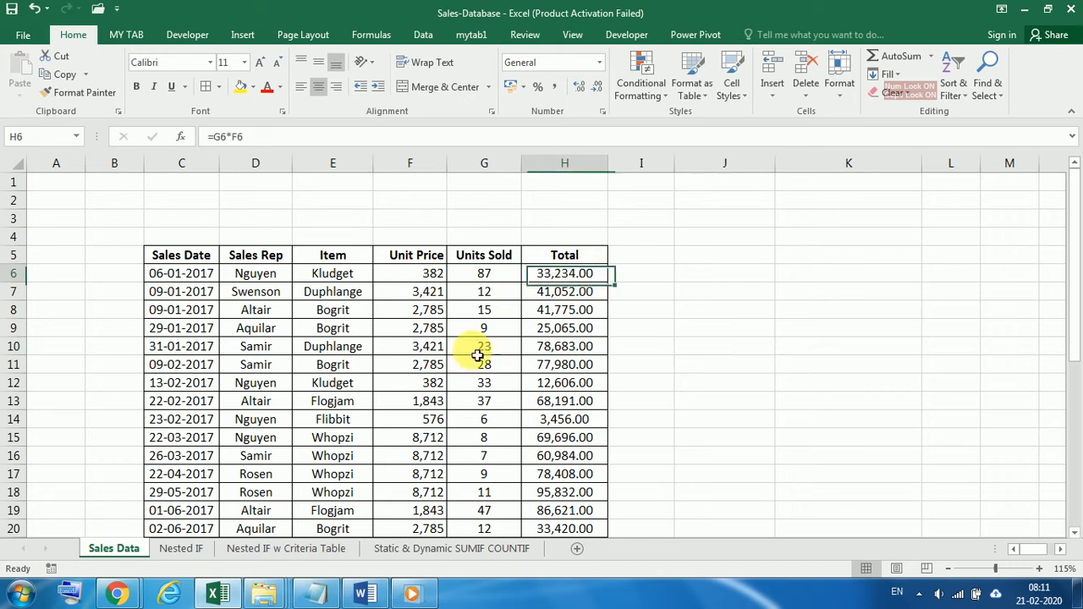
- Open the Nested IF sheet and examine the unit rate conditions together with their corresponding rates
{"action": "left_click", "coordinate": [180, 548]}
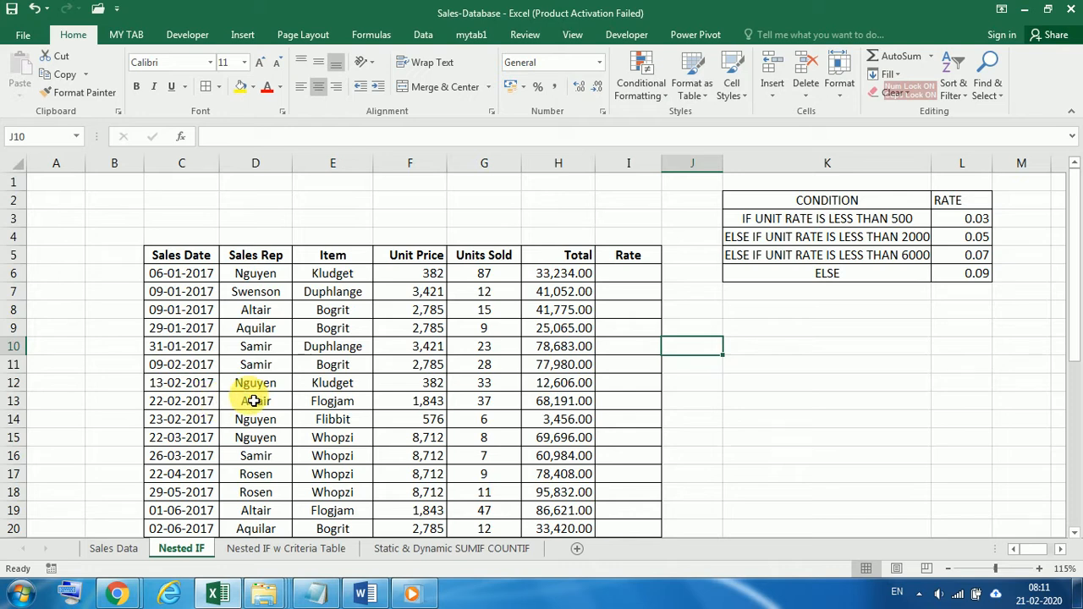
{"action": "left_click", "coordinate": [823, 207]}
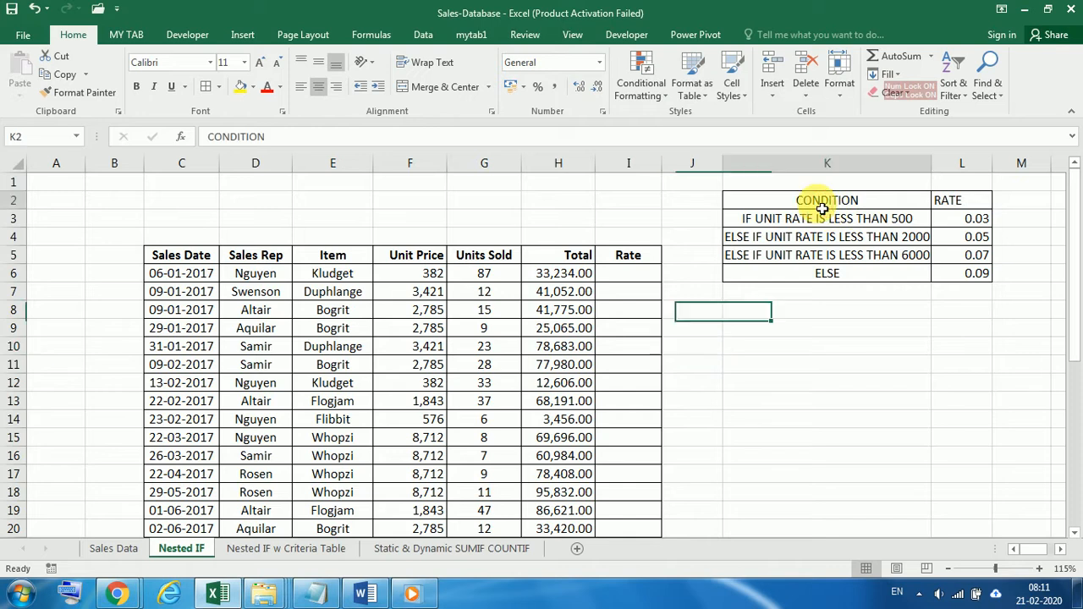
{"action": "left_click", "coordinate": [772, 219]}
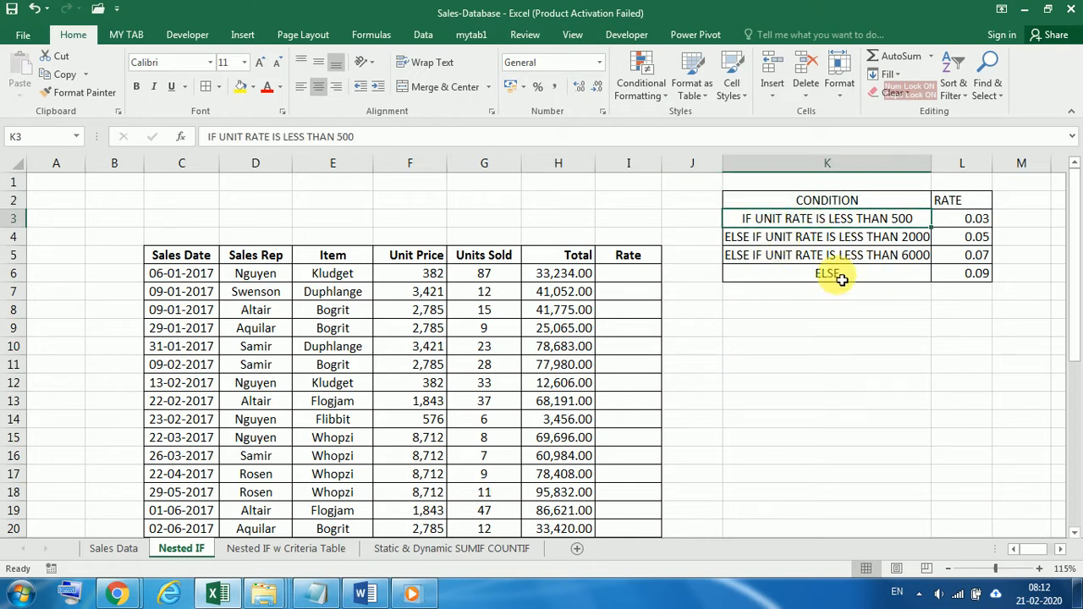
{"action": "left_click", "coordinate": [971, 220]}
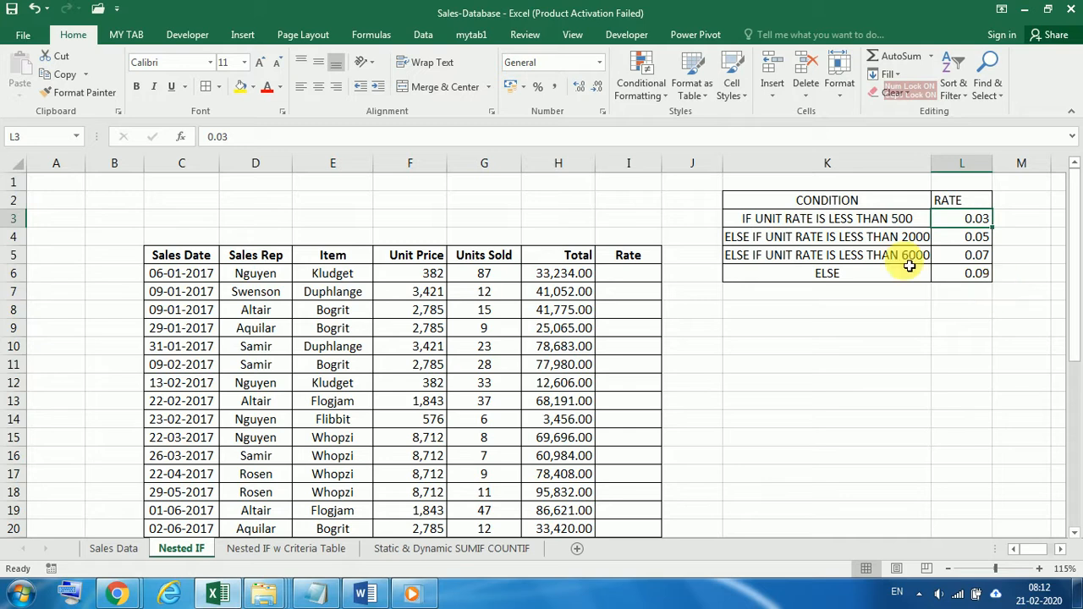
{"action": "left_click", "coordinate": [778, 240]}
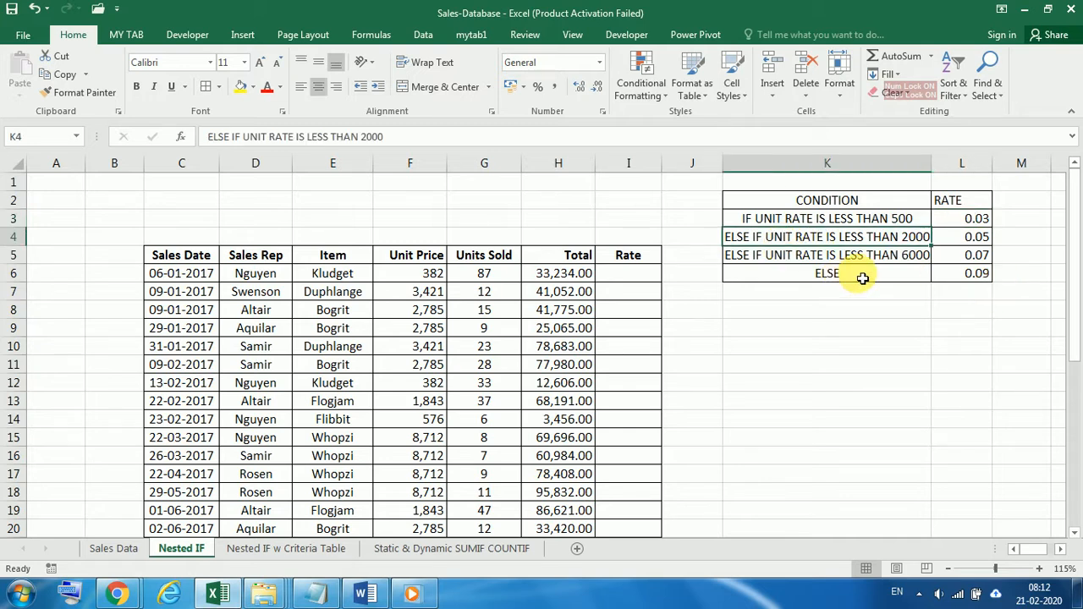
{"action": "left_click", "coordinate": [982, 237]}
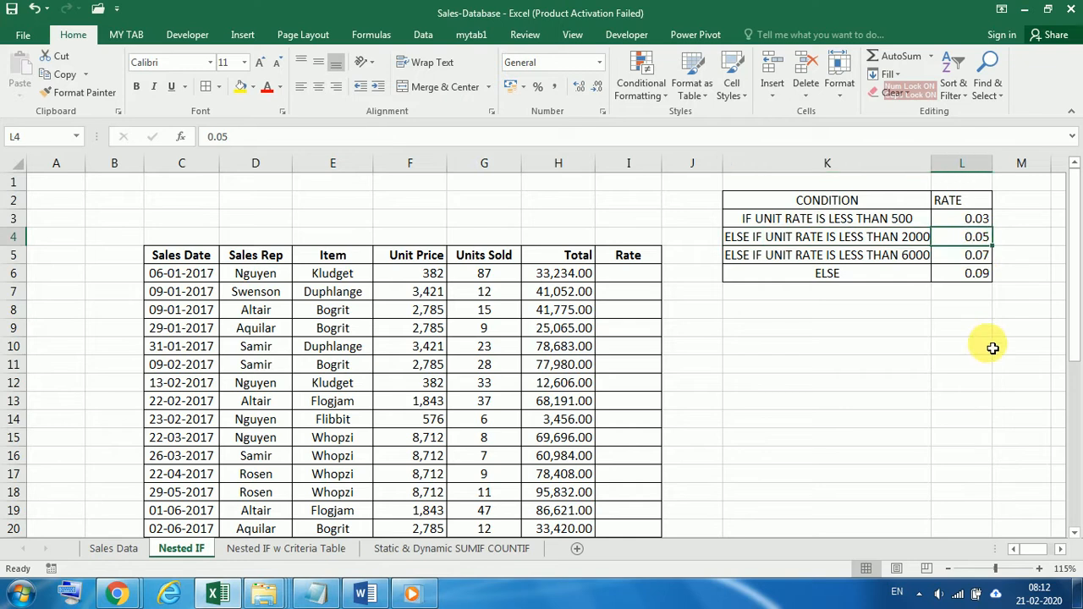
{"action": "left_click", "coordinate": [796, 258]}
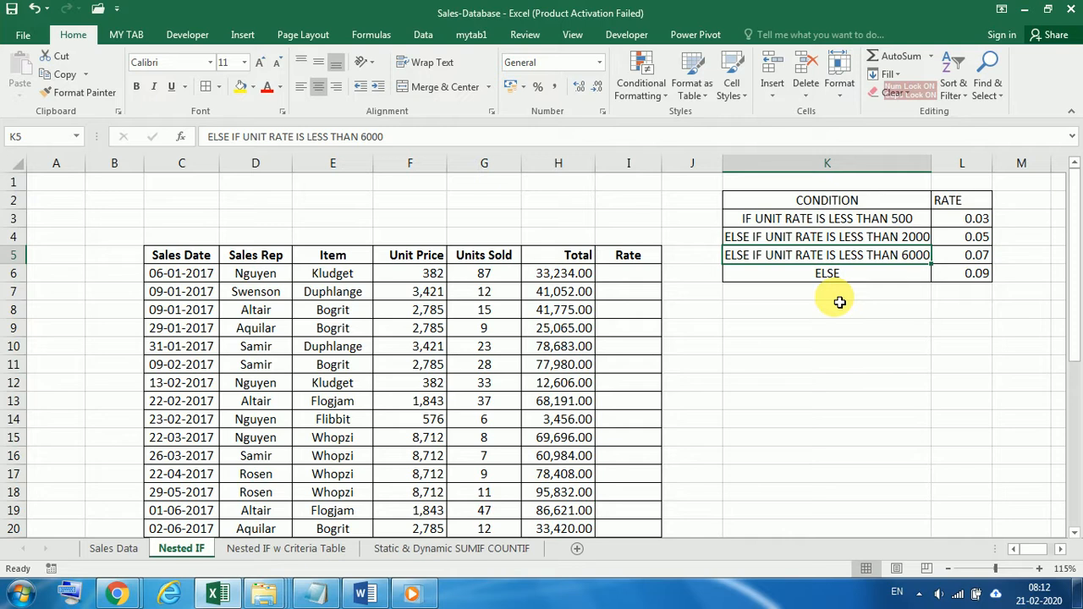
{"action": "left_click", "coordinate": [980, 256]}
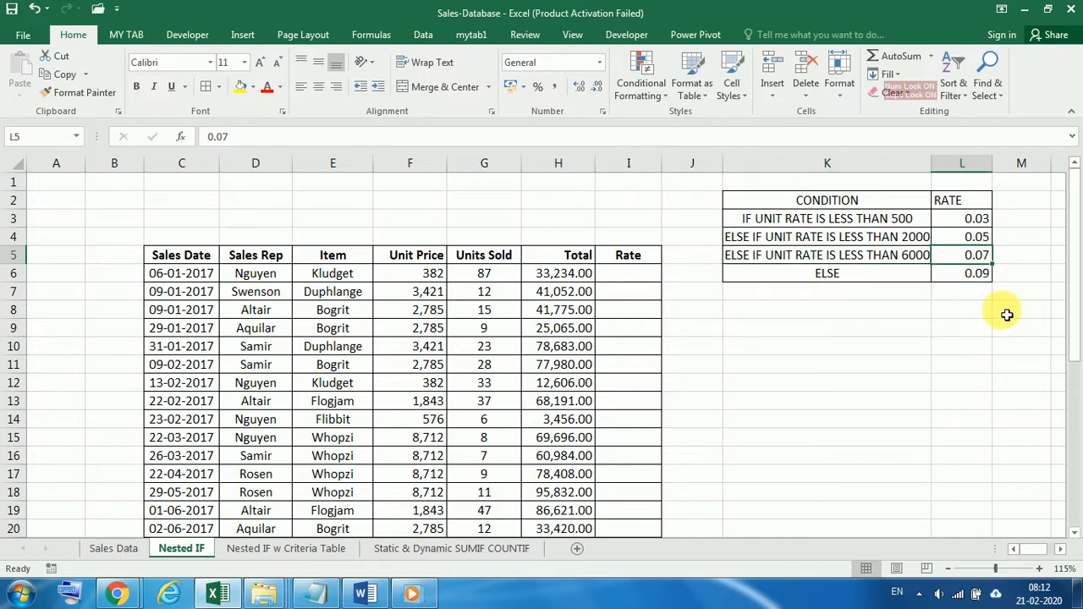
- Replace the text of the last condition in cell K6 with ABOVE
{"action": "left_click", "coordinate": [862, 281]}
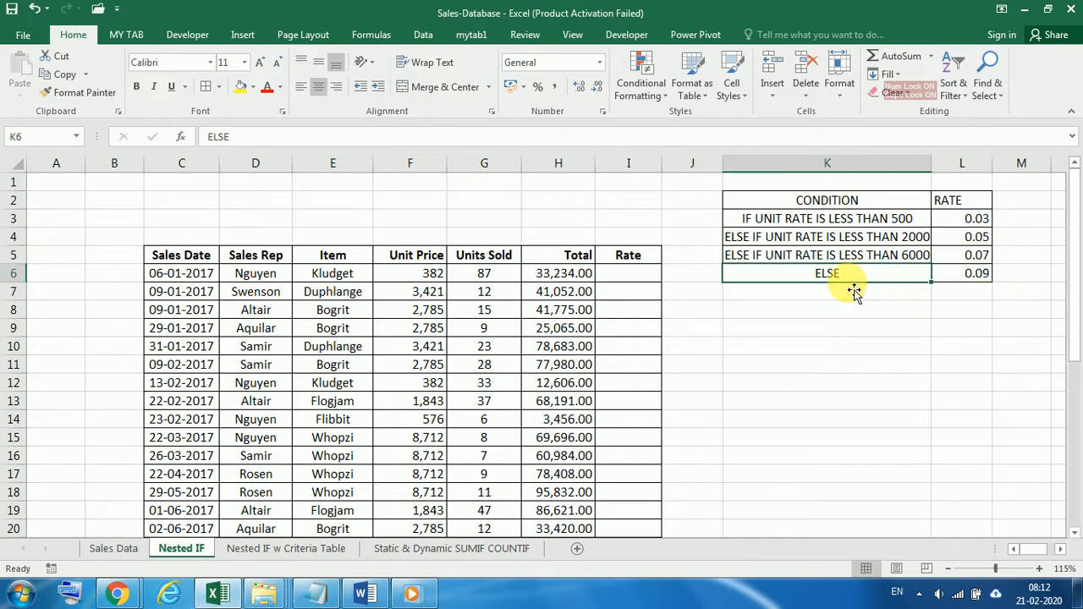
{"action": "type", "text": "ABO"}
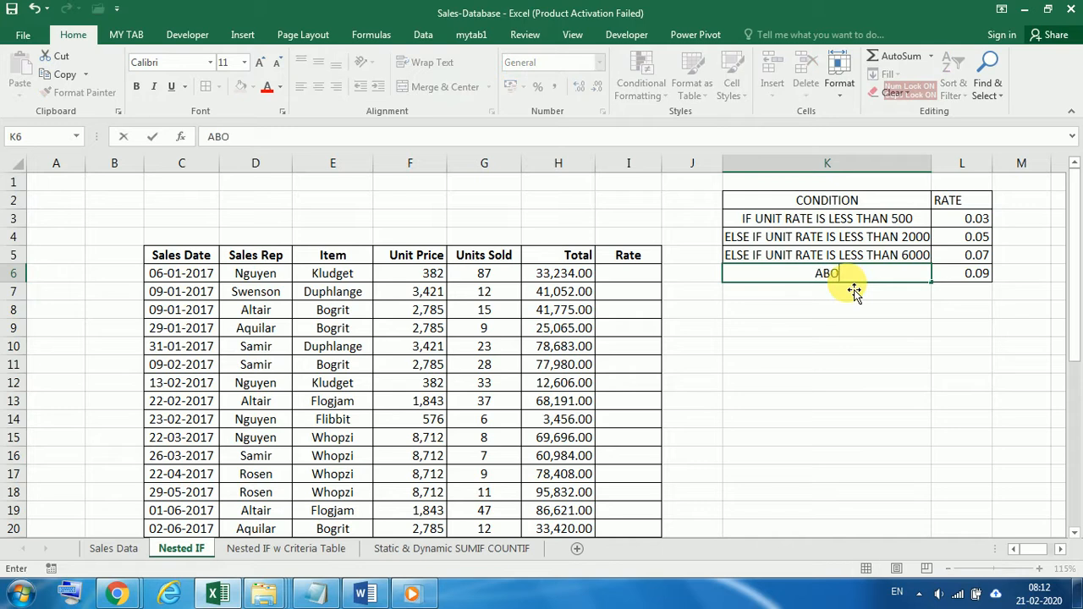
{"action": "type", "text": "VE"}
{"action": "left_click", "coordinate": [880, 349]}
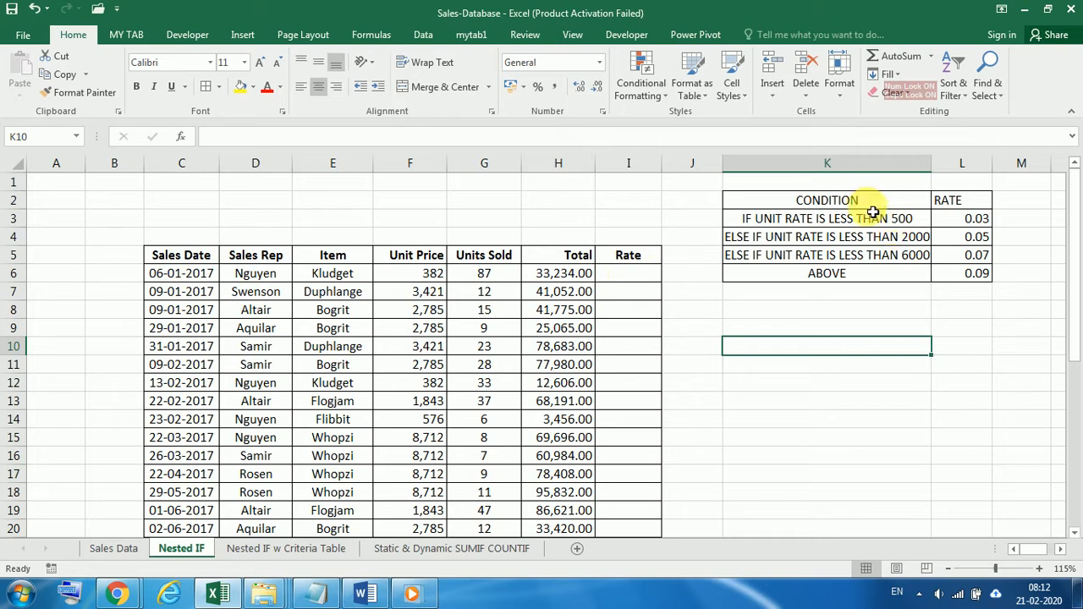
- Review the condition and rate table in K2:L6, selecting its entries in K3:L6
{"action": "left_click_drag", "start_coordinate": [850, 200], "coordinate": [990, 280]}
{"action": "left_click", "coordinate": [825, 326]}
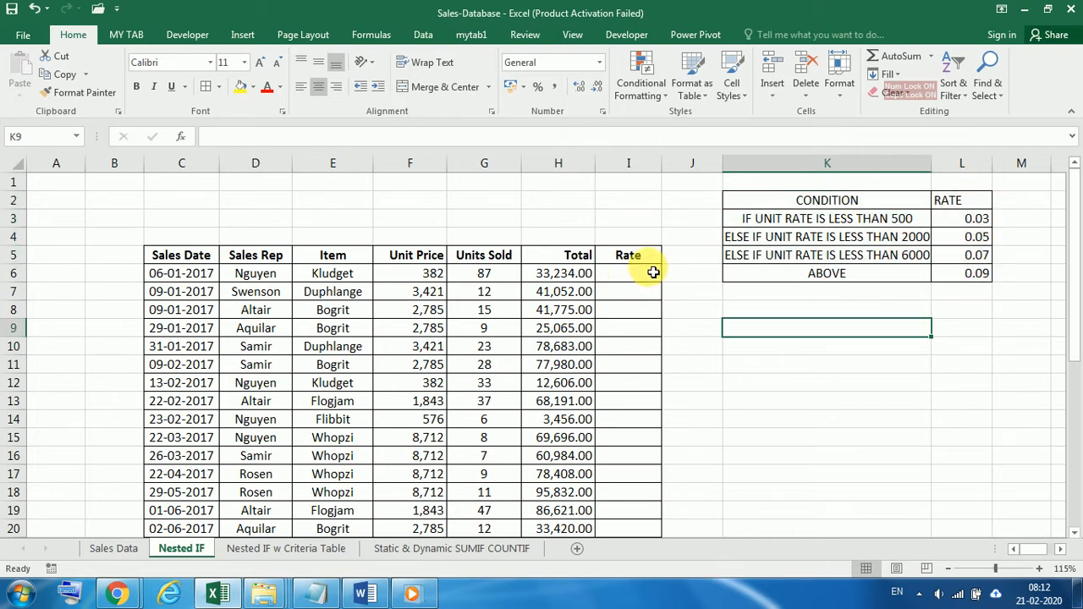
{"action": "left_click_drag", "start_coordinate": [804, 222], "coordinate": [982, 286]}
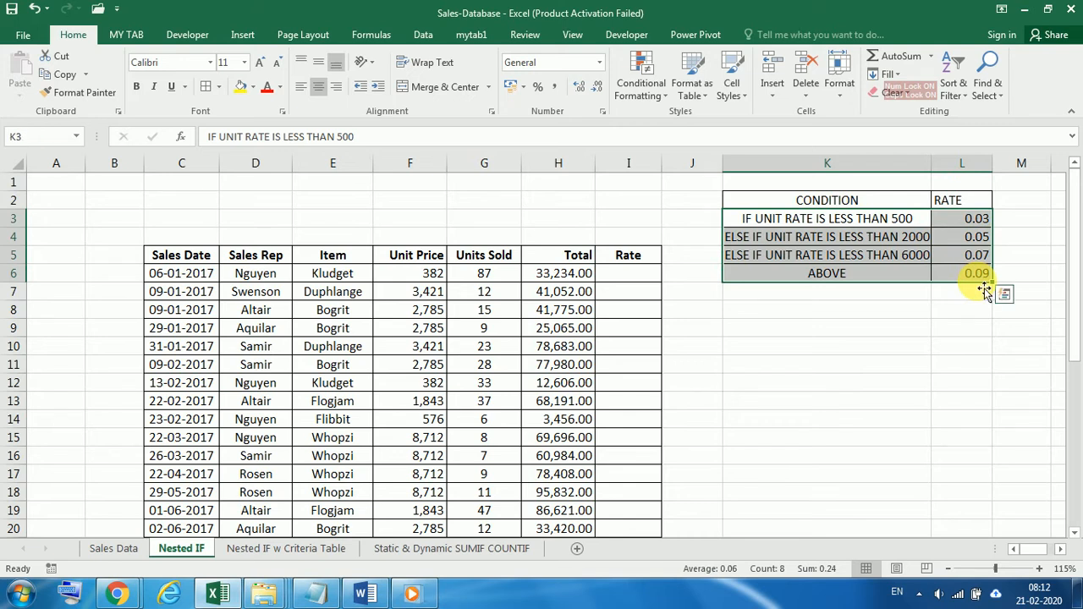
- Shade the Unit Price column, F5:F37, with a light orange fill colour
{"action": "left_click", "coordinate": [850, 333]}
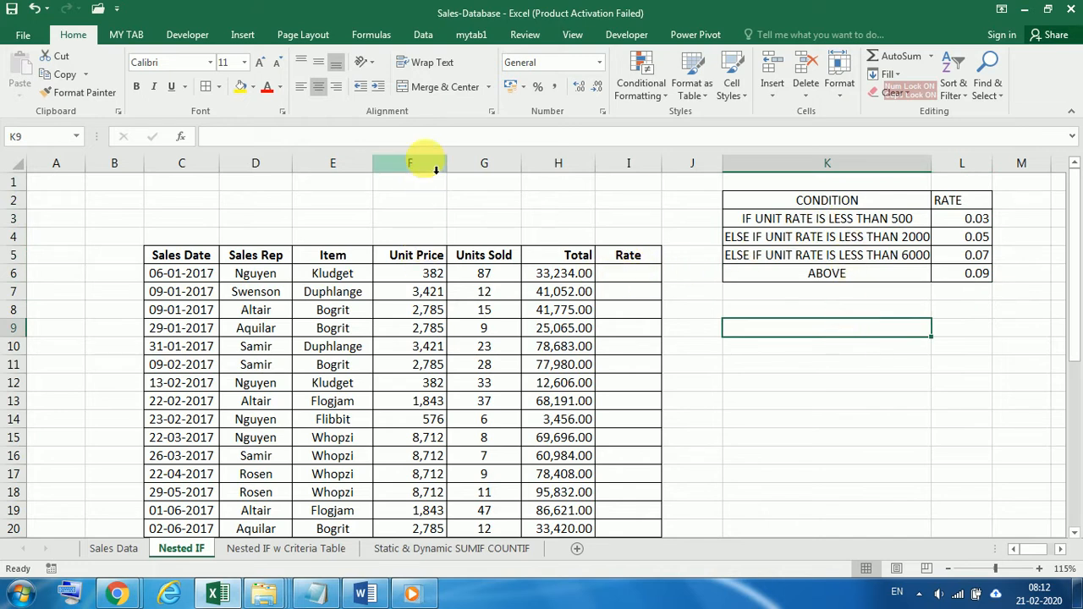
{"action": "left_click_drag", "start_coordinate": [410, 258], "coordinate": [412, 484]}
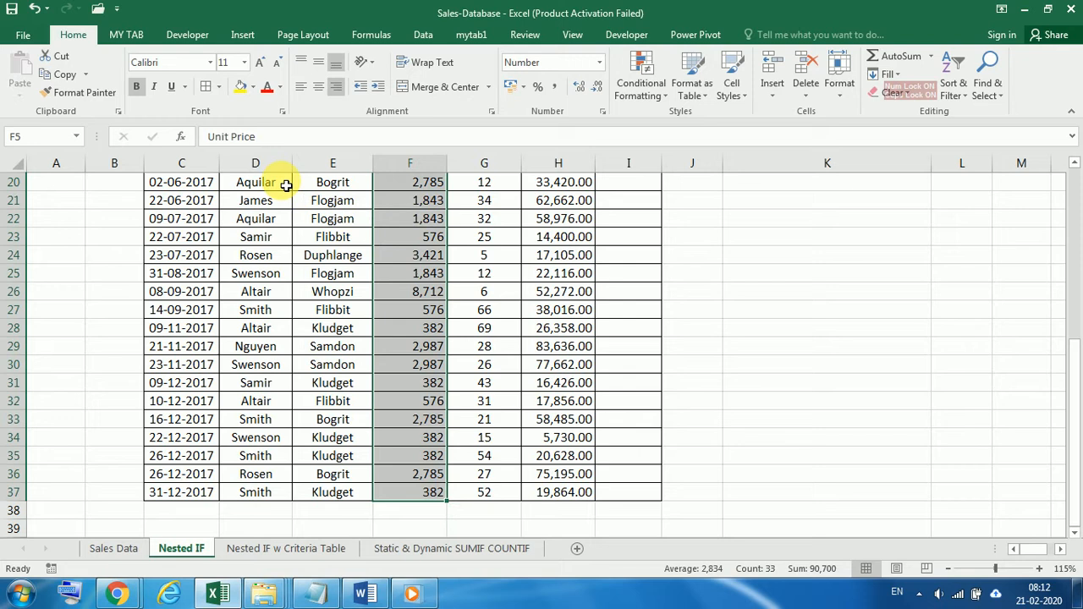
{"action": "left_click", "coordinate": [252, 86]}
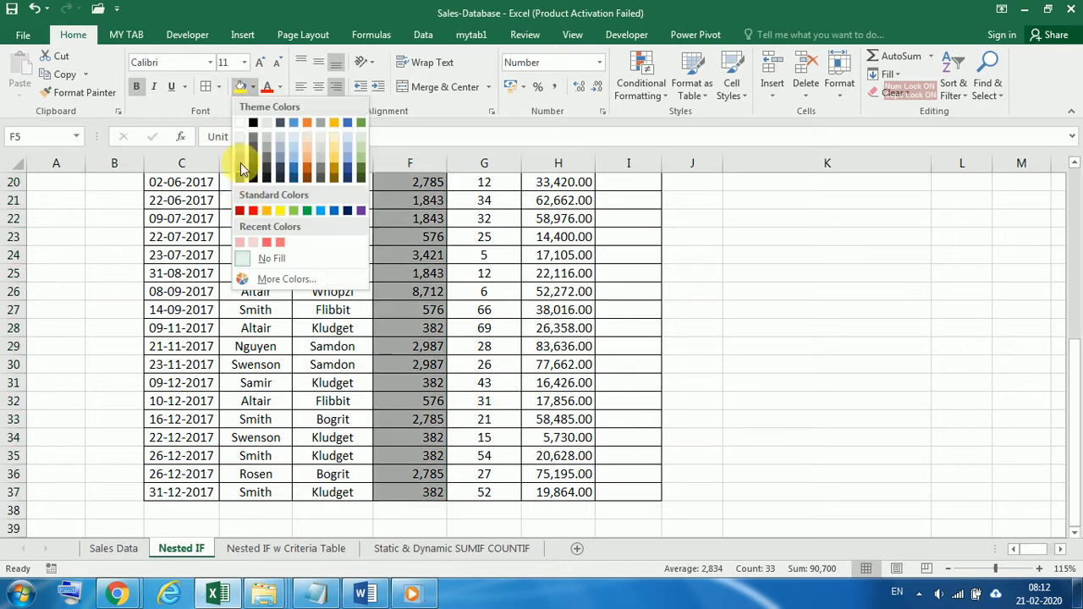
{"action": "left_click", "coordinate": [307, 145]}
{"action": "scroll", "coordinate": [855, 440], "scroll_direction": "up", "scroll_amount": 6}
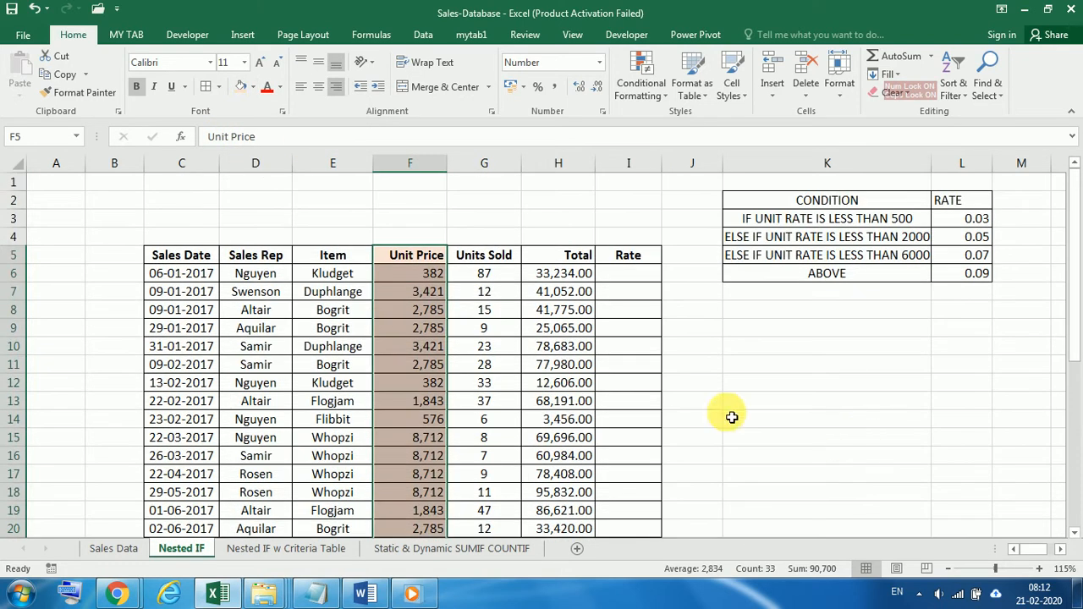
{"action": "left_click", "coordinate": [686, 347]}
- Enter =IF(F6<500,0.03) in I6 as the first sale's rate formula
{"action": "left_click", "coordinate": [619, 279]}
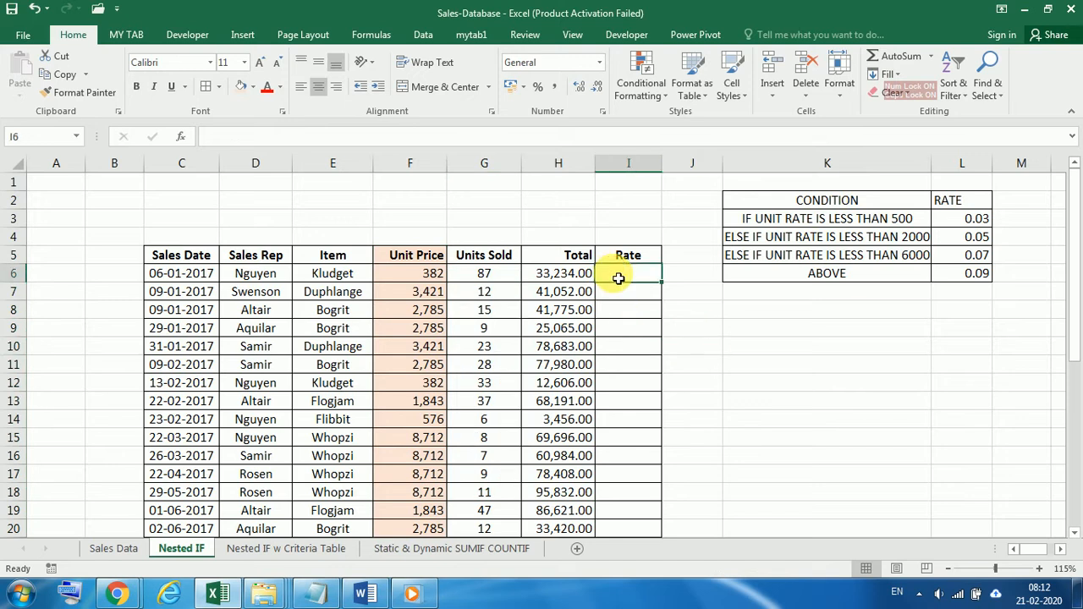
{"action": "type", "text": "="}
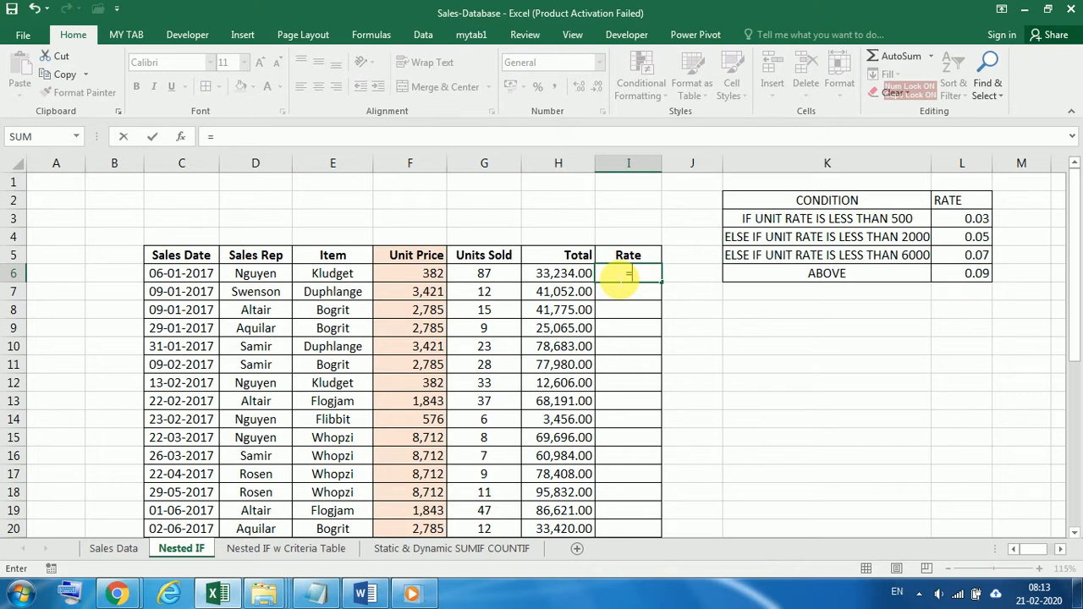
{"action": "type", "text": "IF"}
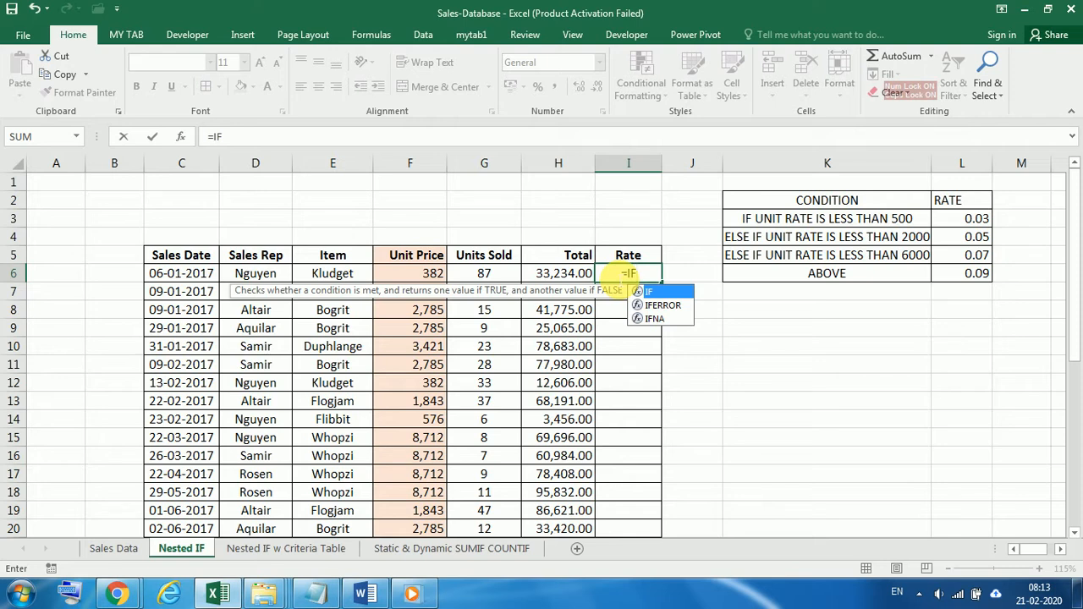
{"action": "type", "text": "("}
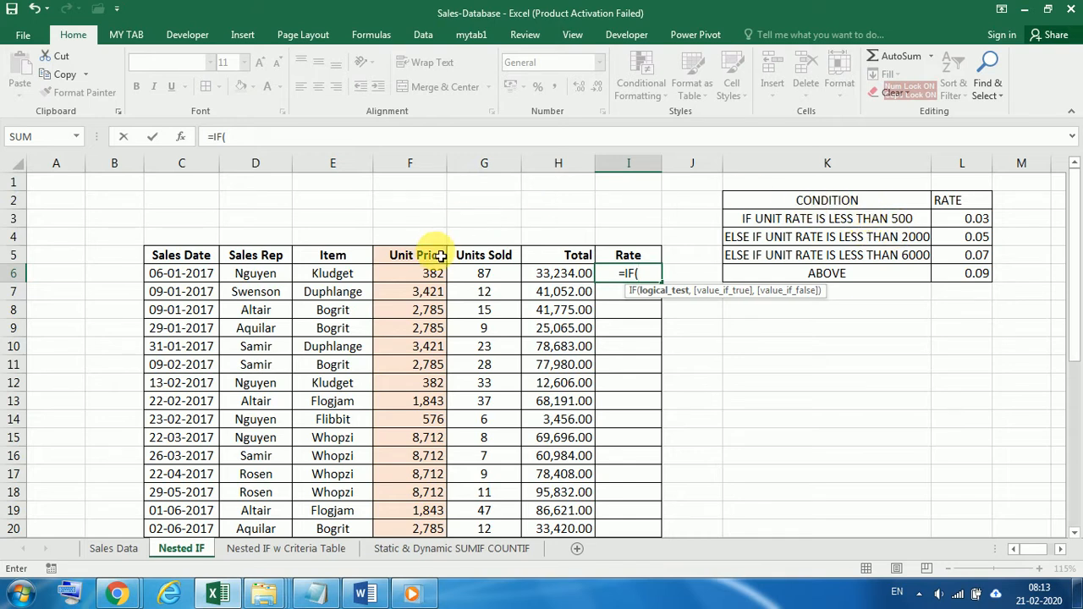
{"action": "left_click", "coordinate": [429, 278]}
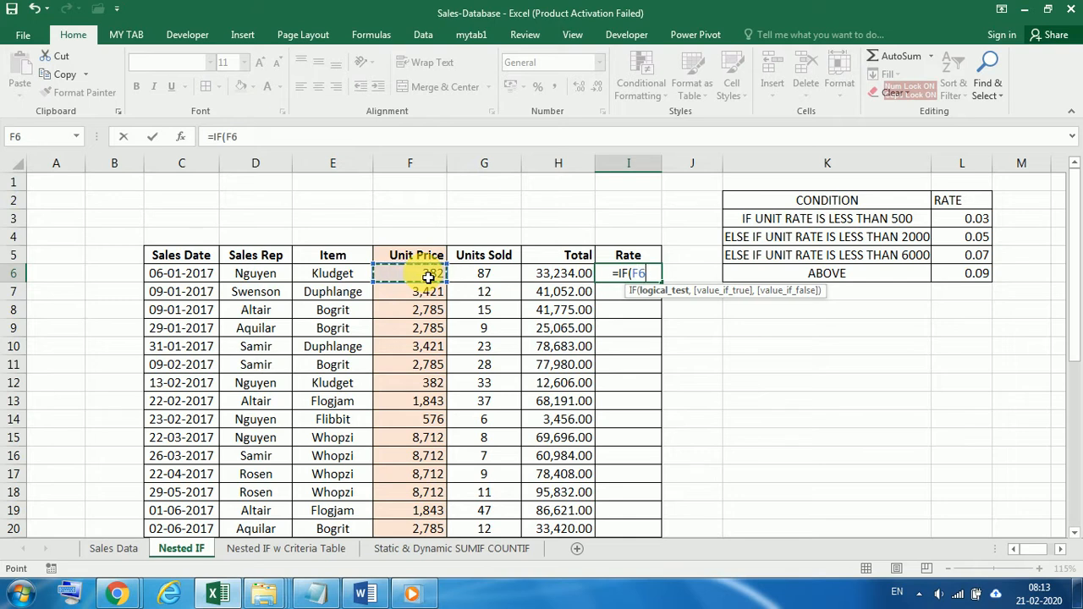
{"action": "type", "text": "<500"}
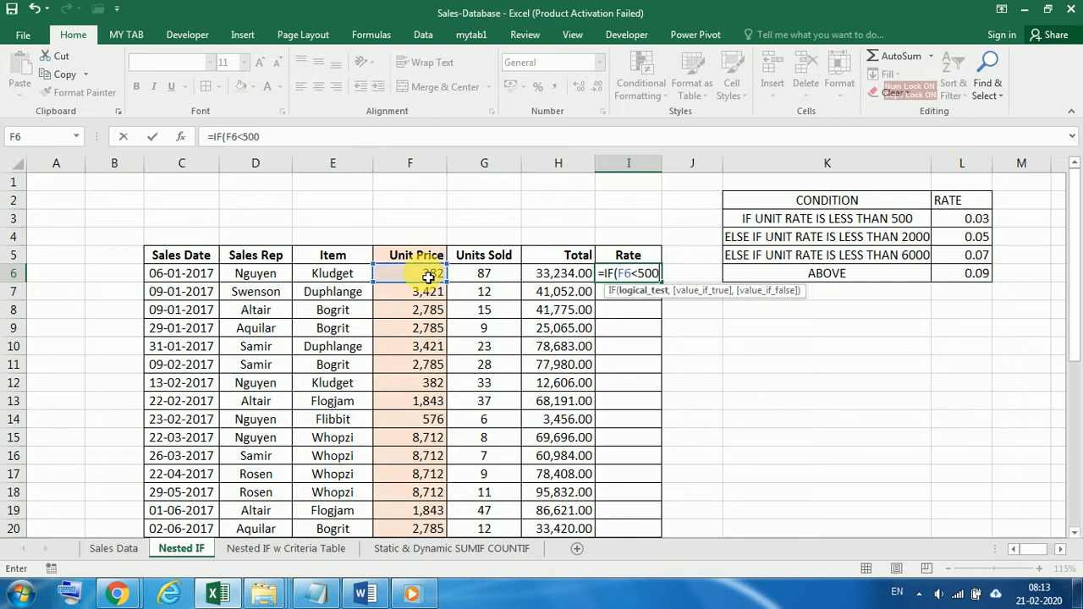
{"action": "type", "text": ","}
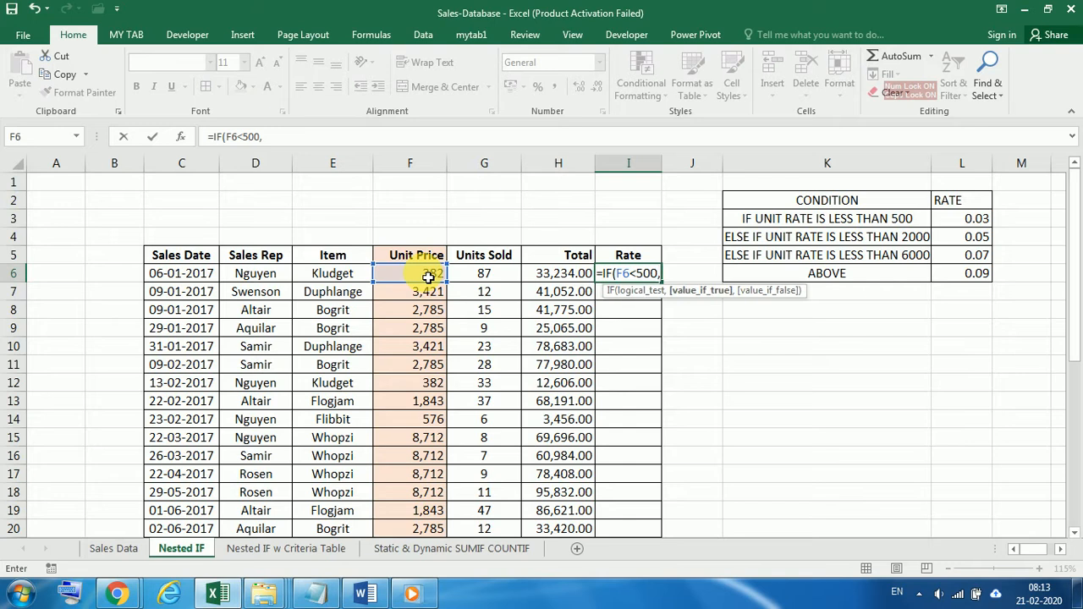
{"action": "type", "text": "0."}
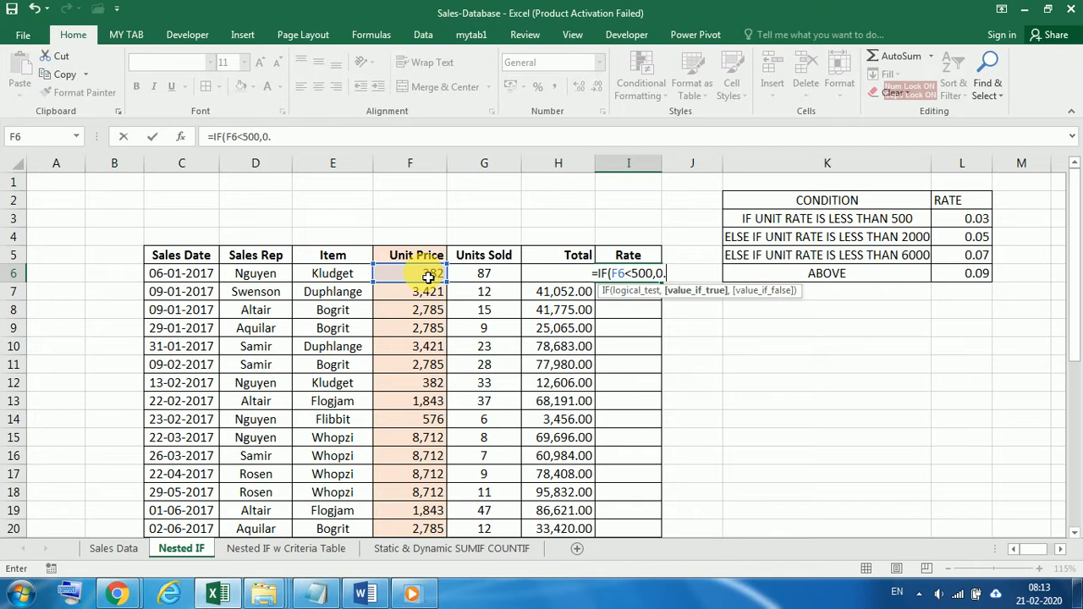
{"action": "type", "text": "0"}
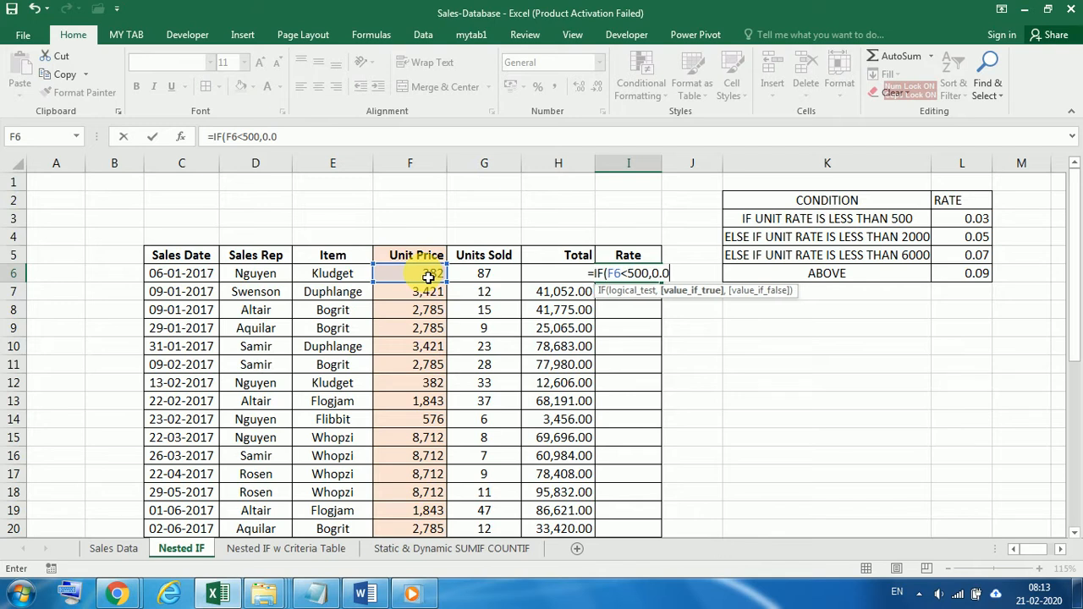
{"action": "type", "text": "3)"}
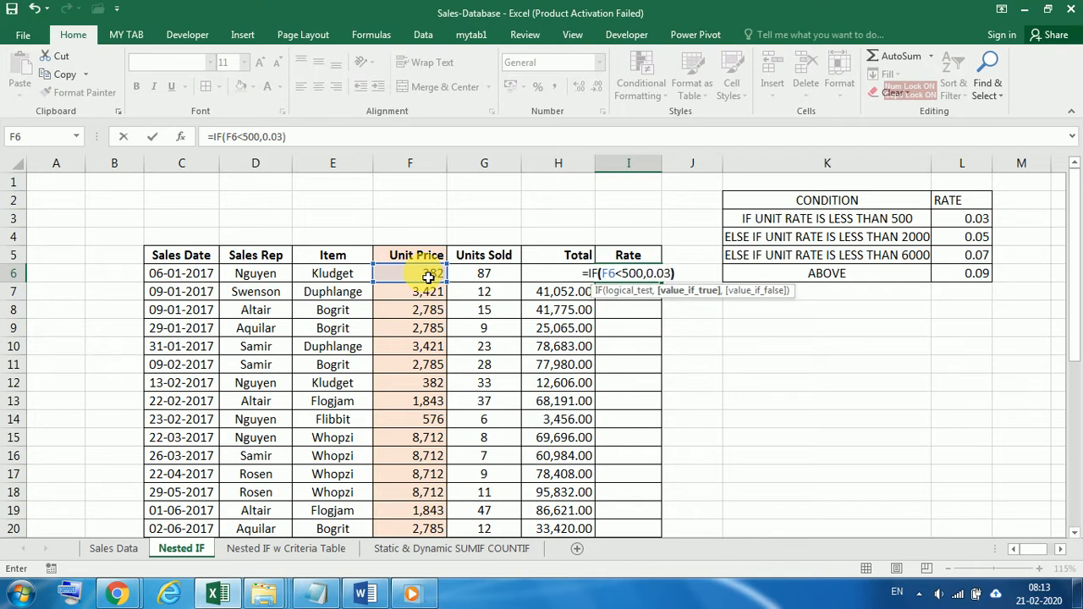
{"action": "key", "text": "Return"}
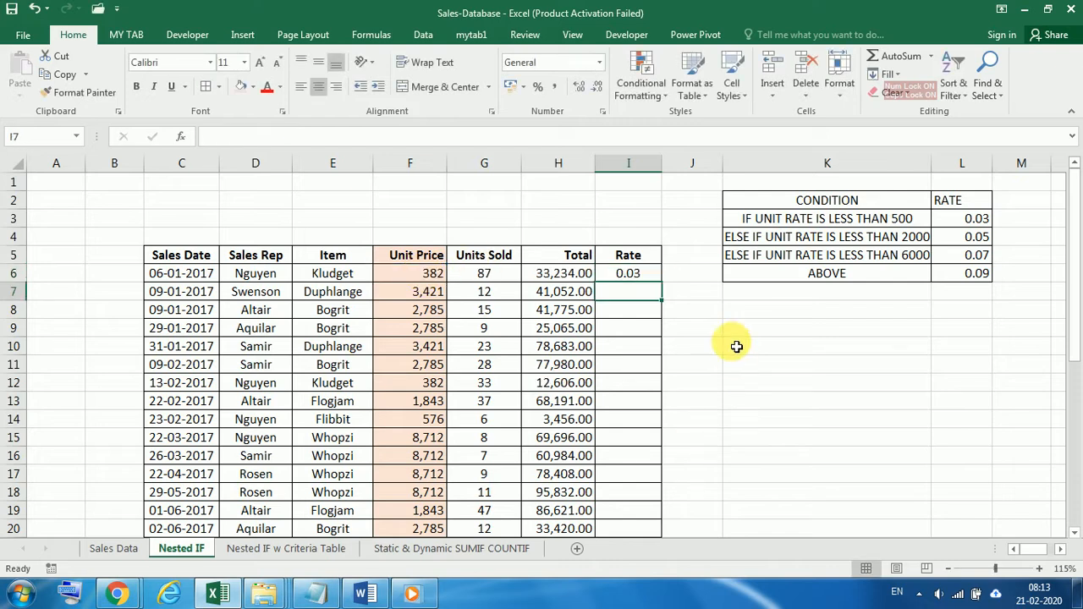
- Copy the I6 rate formula down the Rate column through I37
{"action": "left_click", "coordinate": [630, 274]}
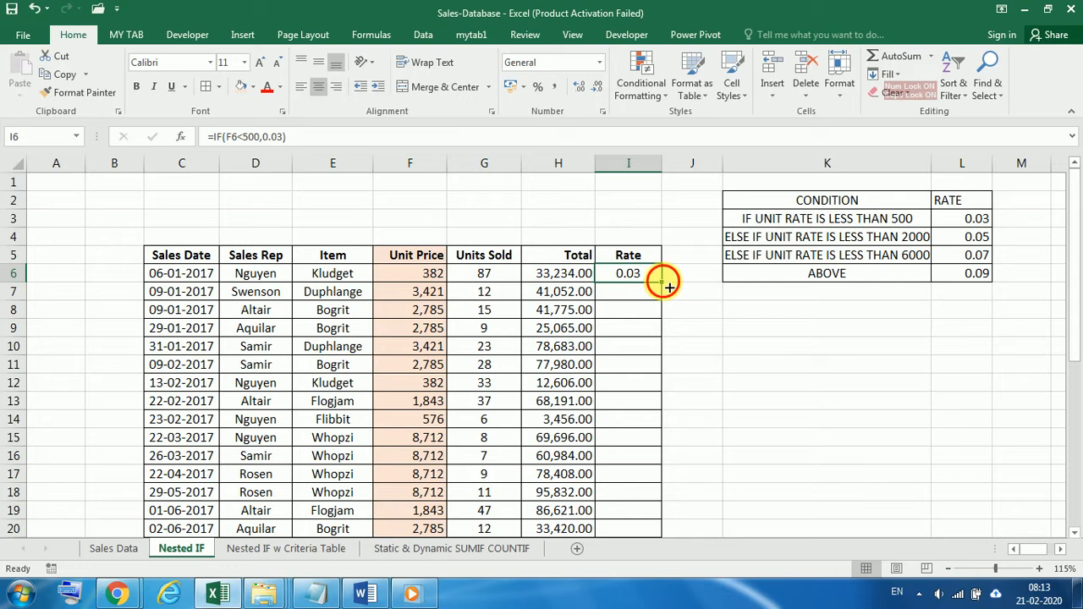
{"action": "double_click", "coordinate": [662, 281]}
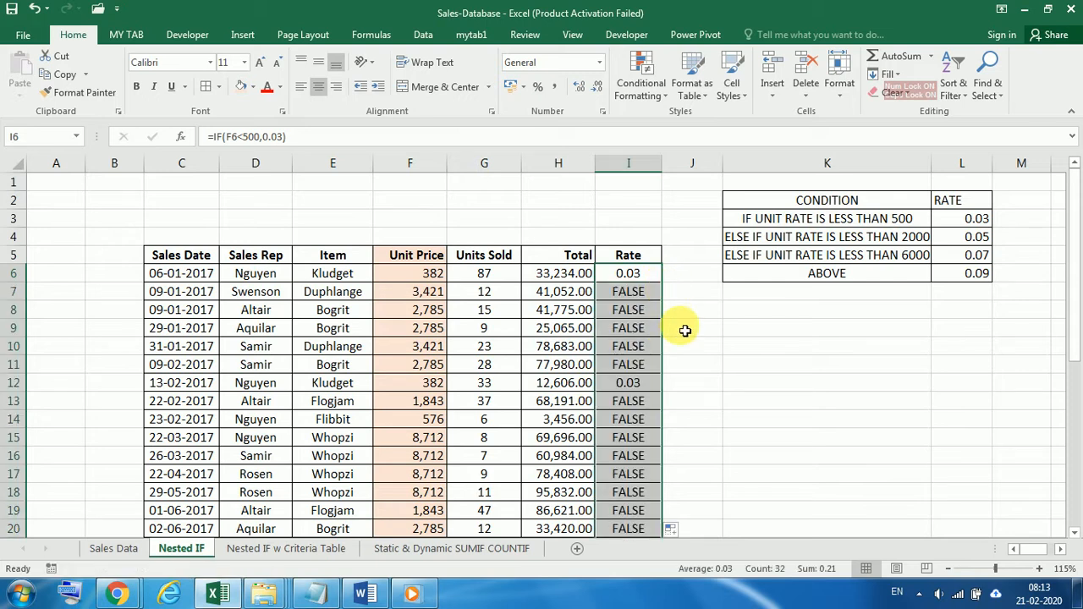
{"action": "scroll", "coordinate": [685, 330], "scroll_direction": "down", "scroll_amount": 8}
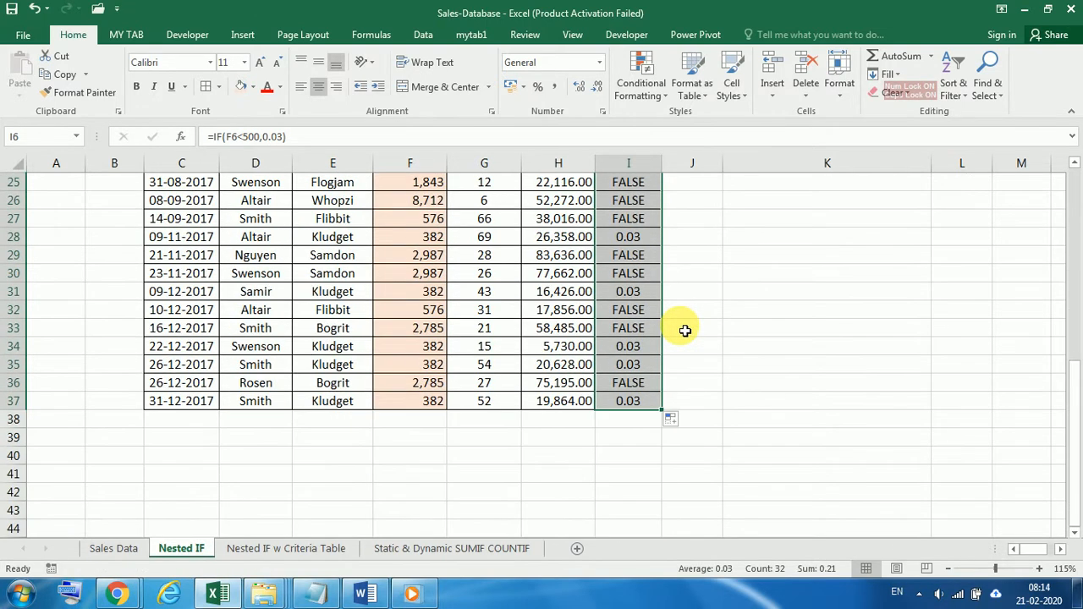
{"action": "scroll", "coordinate": [686, 330], "scroll_direction": "up", "scroll_amount": 7}
- Compare the Rate results in I6 and I7 with the unit prices in F7, F8 and F12
{"action": "left_click", "coordinate": [657, 224]}
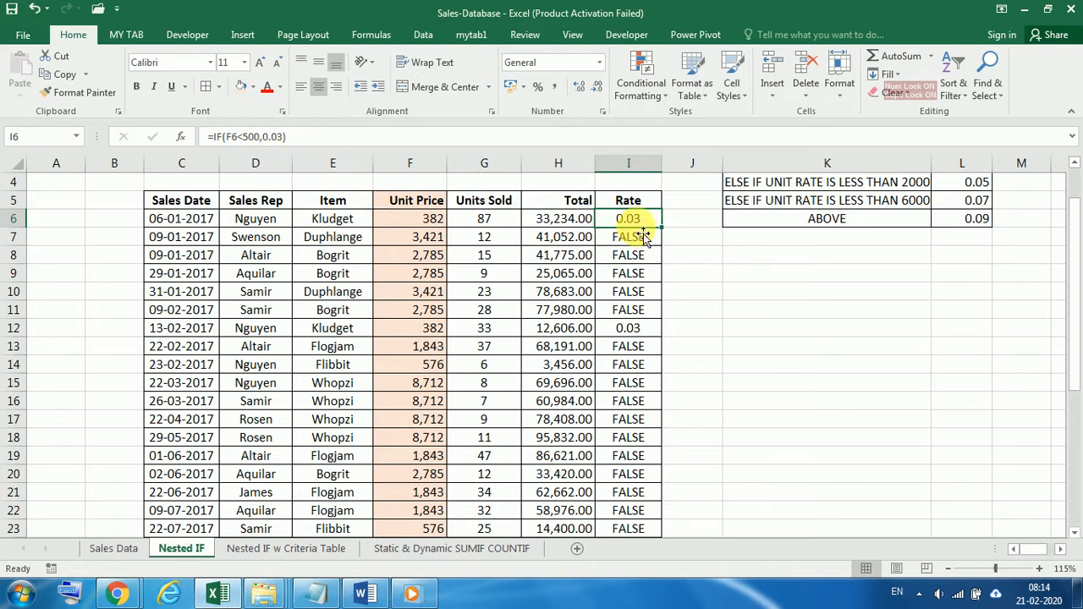
{"action": "scroll", "coordinate": [644, 233], "scroll_direction": "up", "scroll_amount": 1}
{"action": "left_click", "coordinate": [643, 289]}
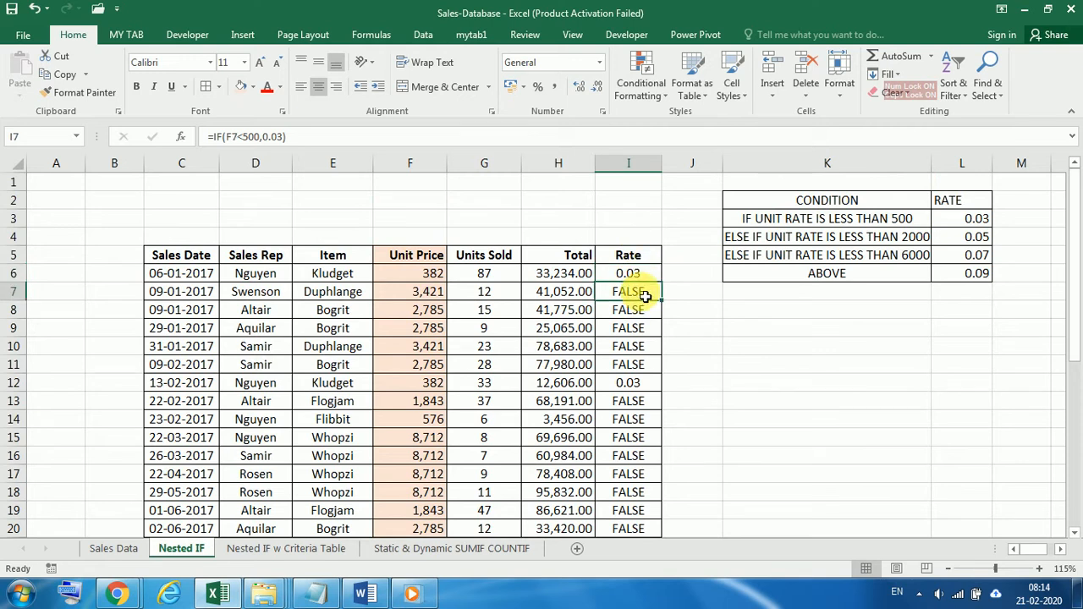
{"action": "left_click", "coordinate": [435, 296]}
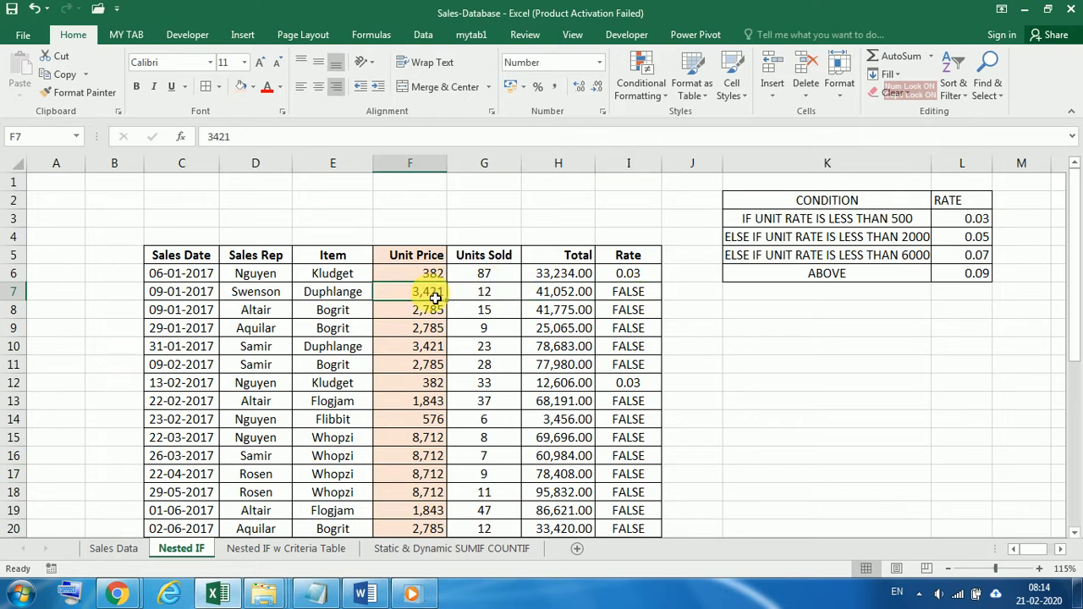
{"action": "left_click", "coordinate": [433, 310]}
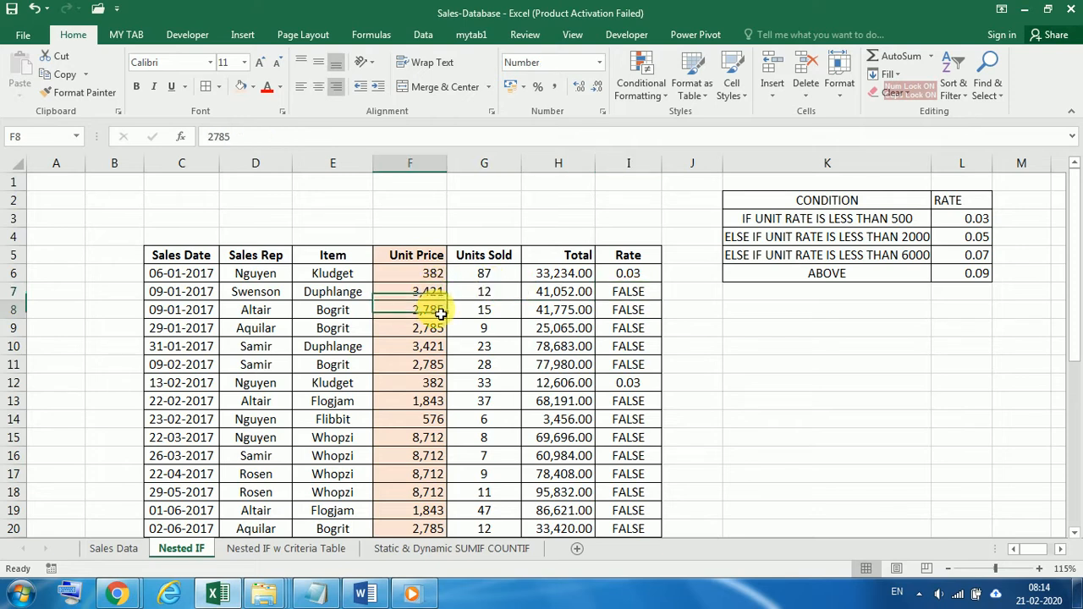
{"action": "left_click", "coordinate": [435, 385]}
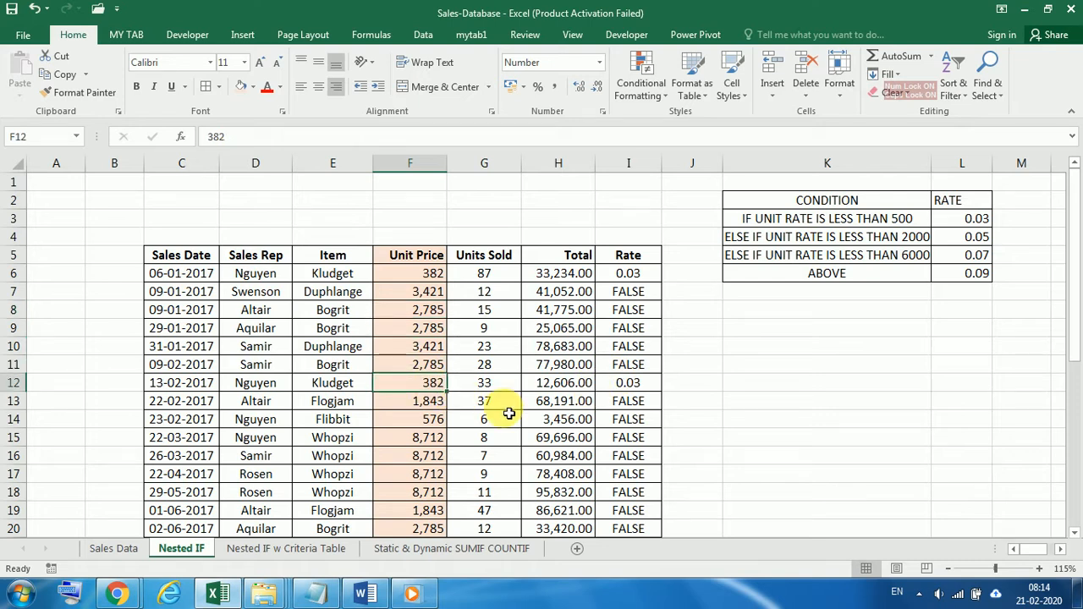
{"action": "scroll", "coordinate": [509, 413], "scroll_direction": "down", "scroll_amount": 1}
{"action": "scroll", "coordinate": [509, 413], "scroll_direction": "up", "scroll_amount": 1}
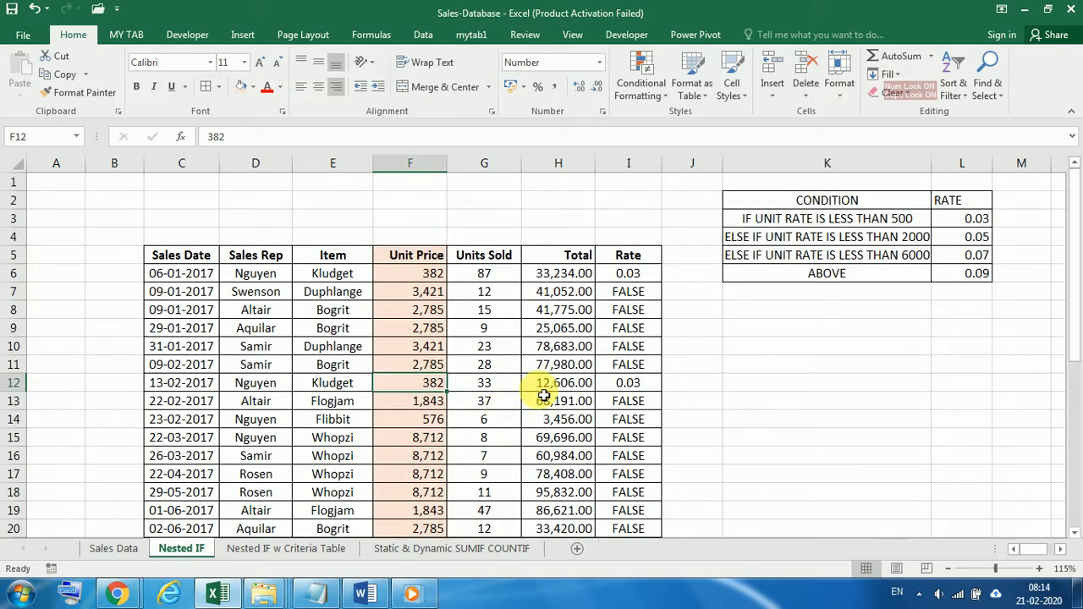
- Extend the I6 formula with an empty-text false value, making it =IF(F6<500,0.03,"")
{"action": "left_click", "coordinate": [641, 274]}
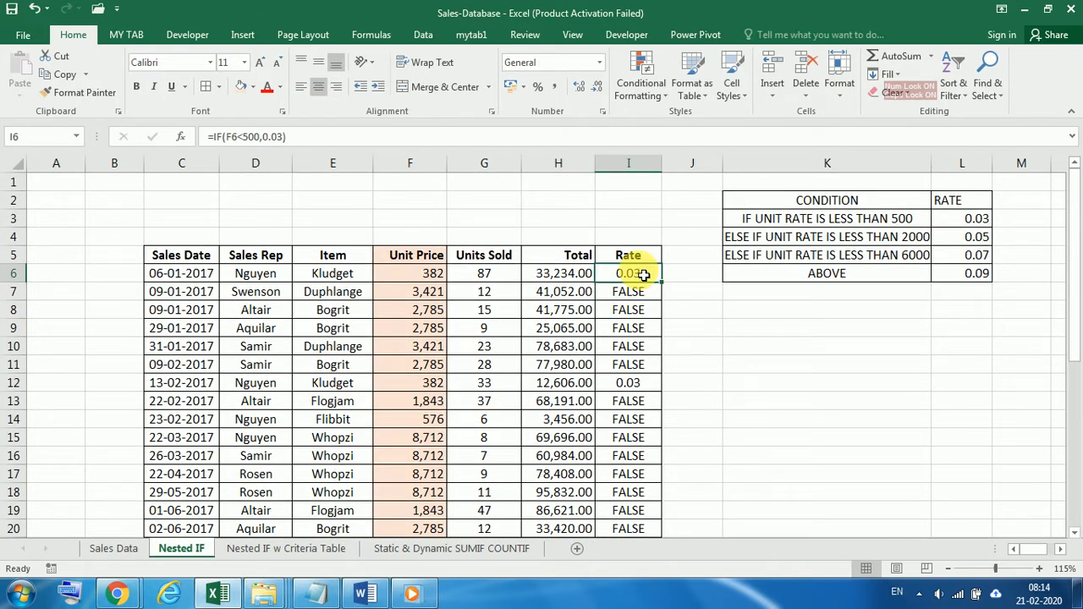
{"action": "left_click", "coordinate": [287, 137]}
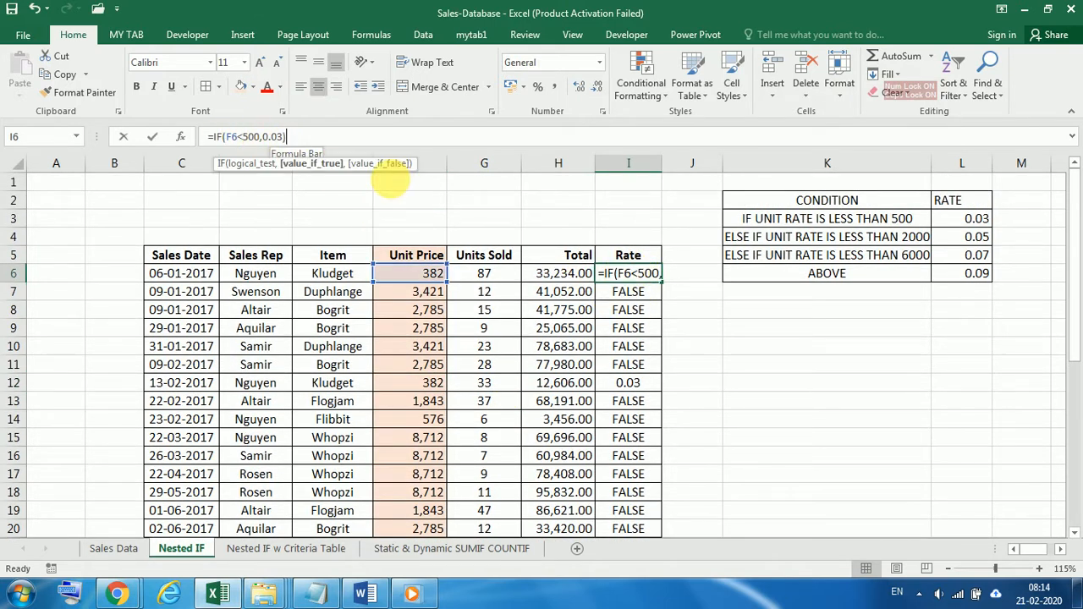
{"action": "left_click", "coordinate": [279, 137]}
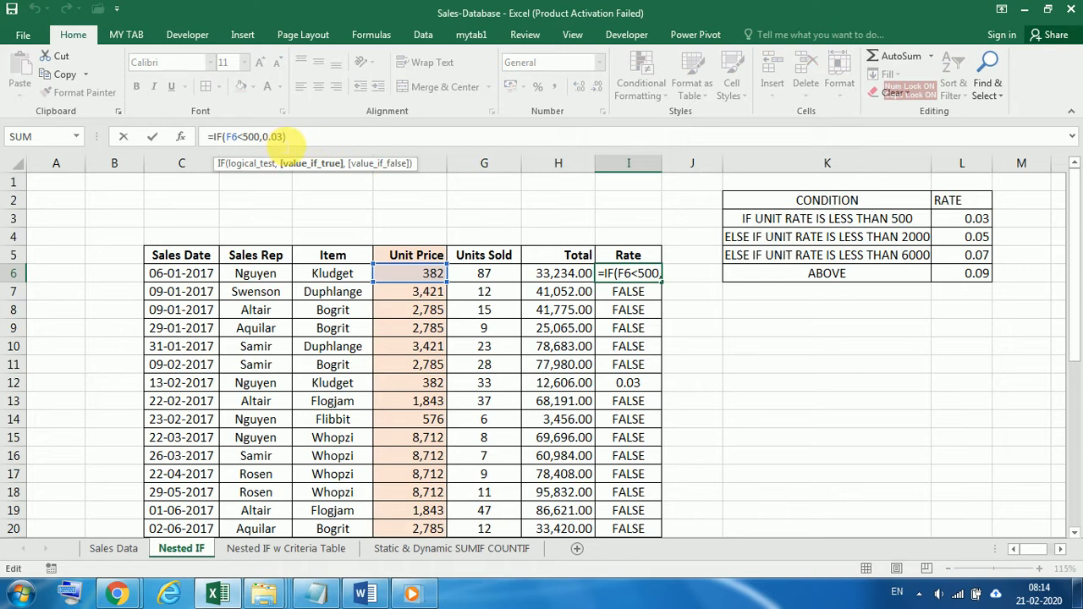
{"action": "type", "text": ","}
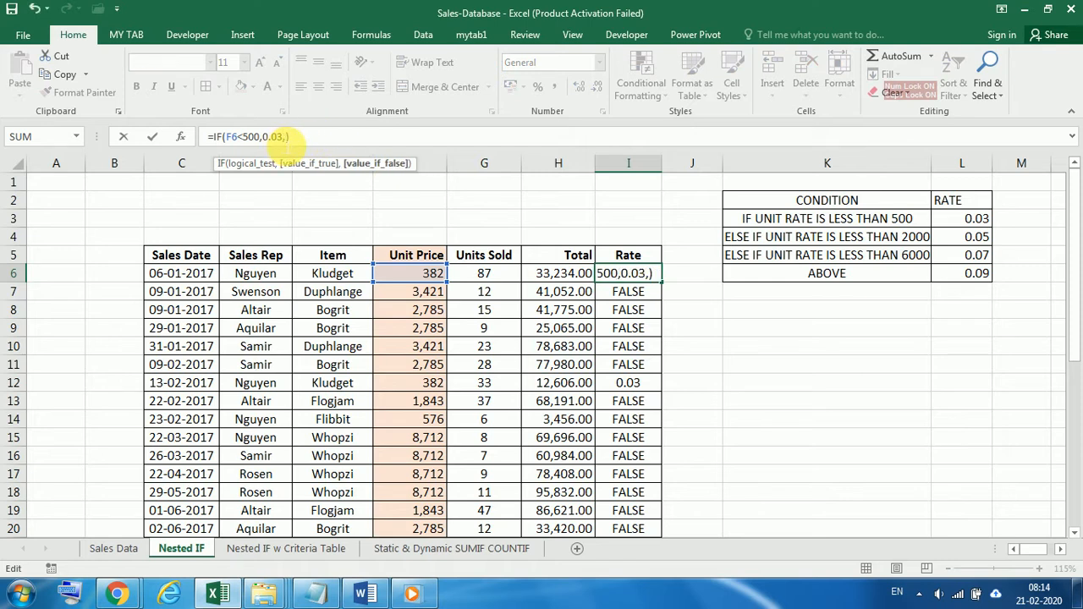
{"action": "type", "text": "\"\""}
{"action": "key", "text": "Return"}
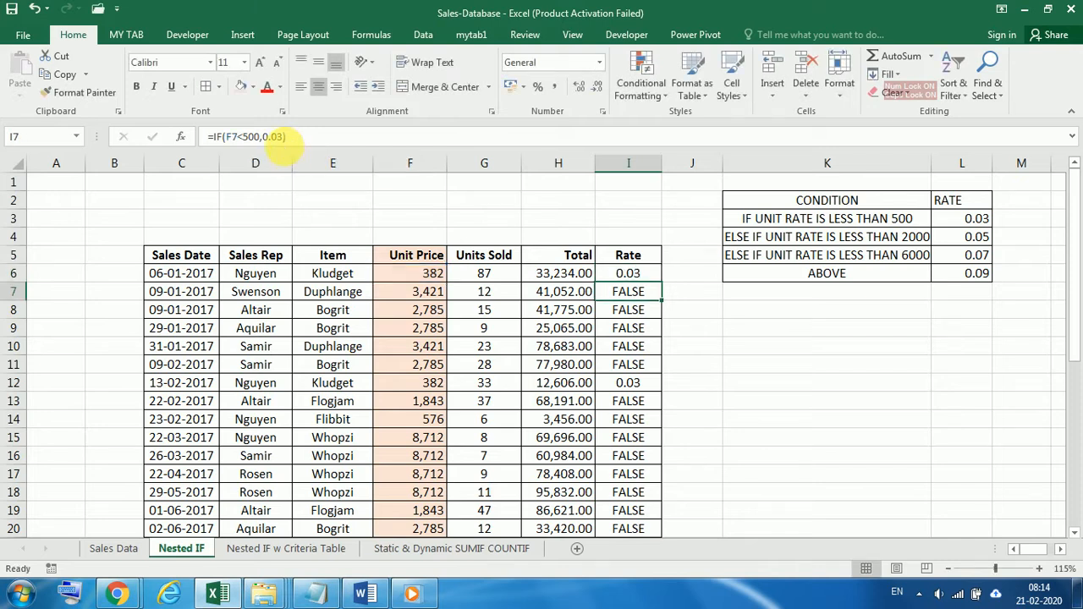
- Fill the revised I6 formula down through I37 so non-matching sales get a blank rate
{"action": "left_click", "coordinate": [628, 274]}
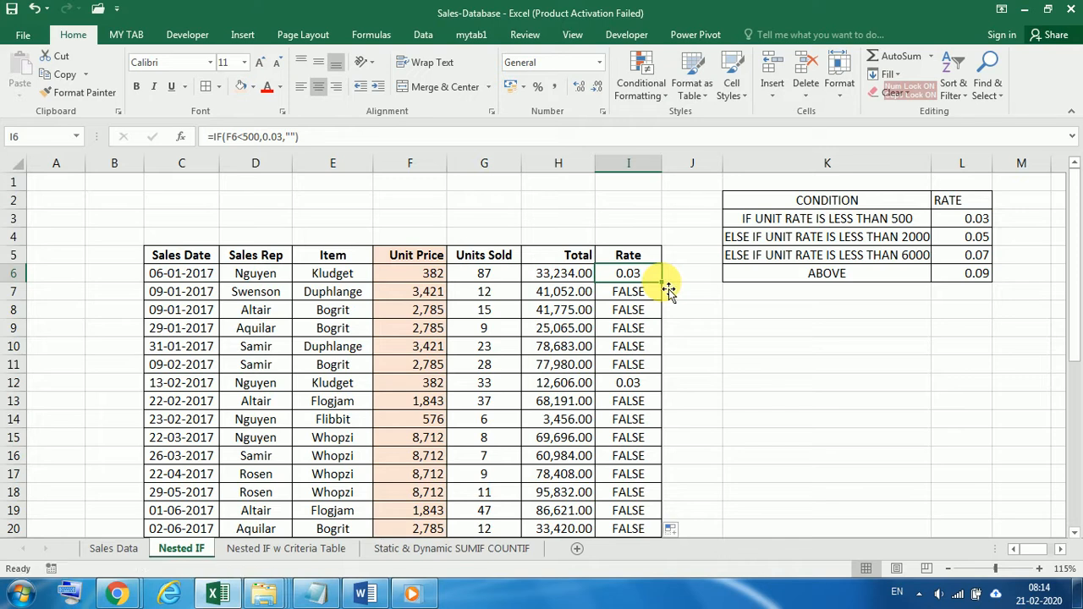
{"action": "double_click", "coordinate": [665, 283]}
{"action": "scroll", "coordinate": [668, 310], "scroll_direction": "down", "scroll_amount": 4}
{"action": "scroll", "coordinate": [668, 309], "scroll_direction": "down", "scroll_amount": 5}
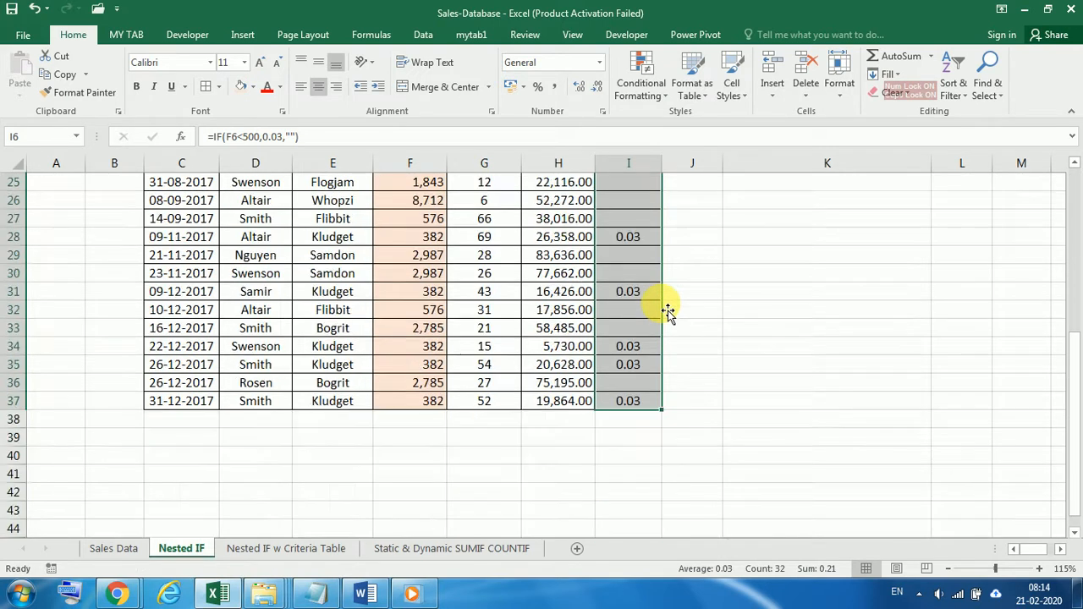
{"action": "scroll", "coordinate": [668, 310], "scroll_direction": "up", "scroll_amount": 5}
{"action": "scroll", "coordinate": [668, 310], "scroll_direction": "up", "scroll_amount": 3}
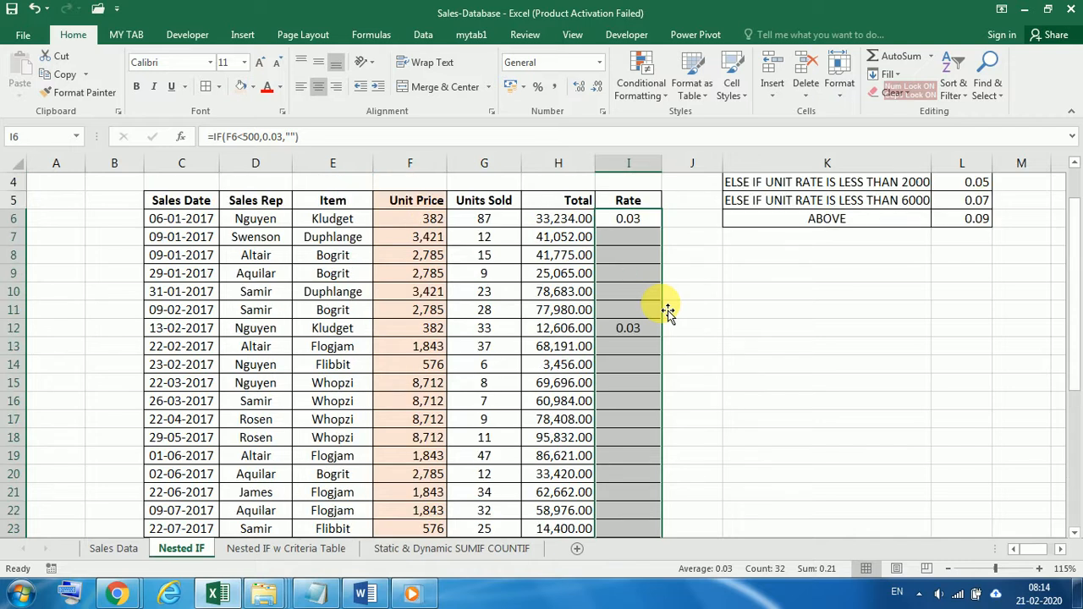
- Check the I6 formula against the less-than-2000 condition in K4
{"action": "left_click", "coordinate": [641, 218]}
{"action": "scroll", "coordinate": [711, 254], "scroll_direction": "up", "scroll_amount": 1}
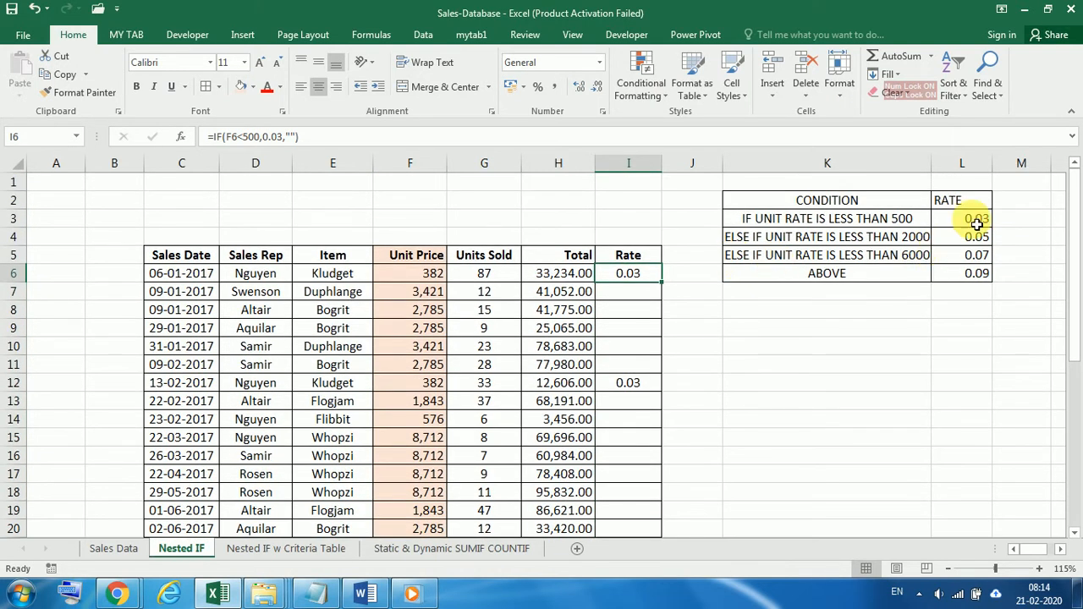
{"action": "left_click", "coordinate": [788, 240]}
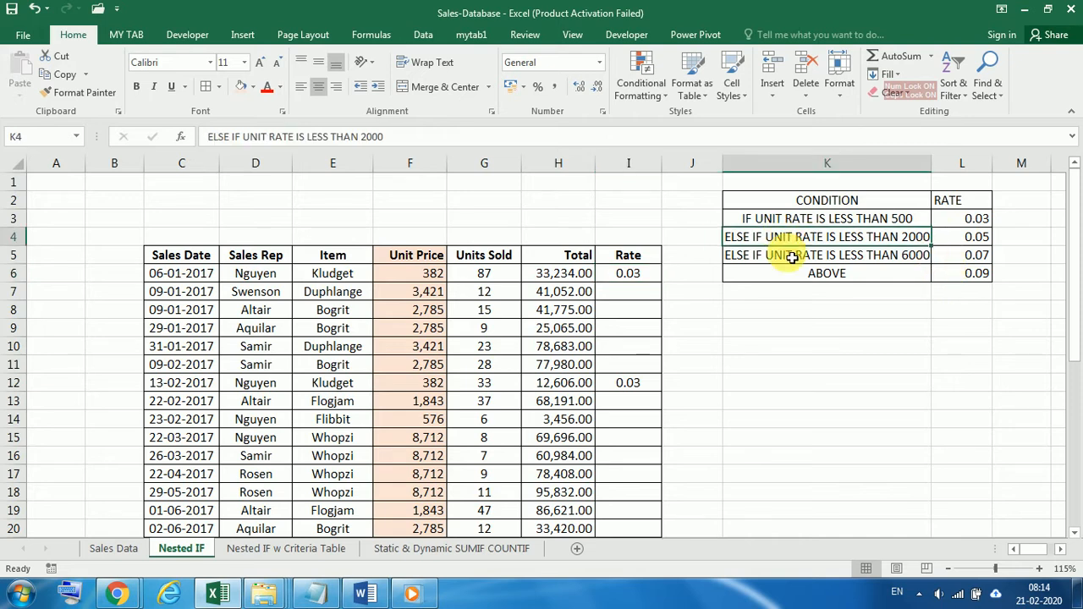
{"action": "left_click", "coordinate": [647, 276]}
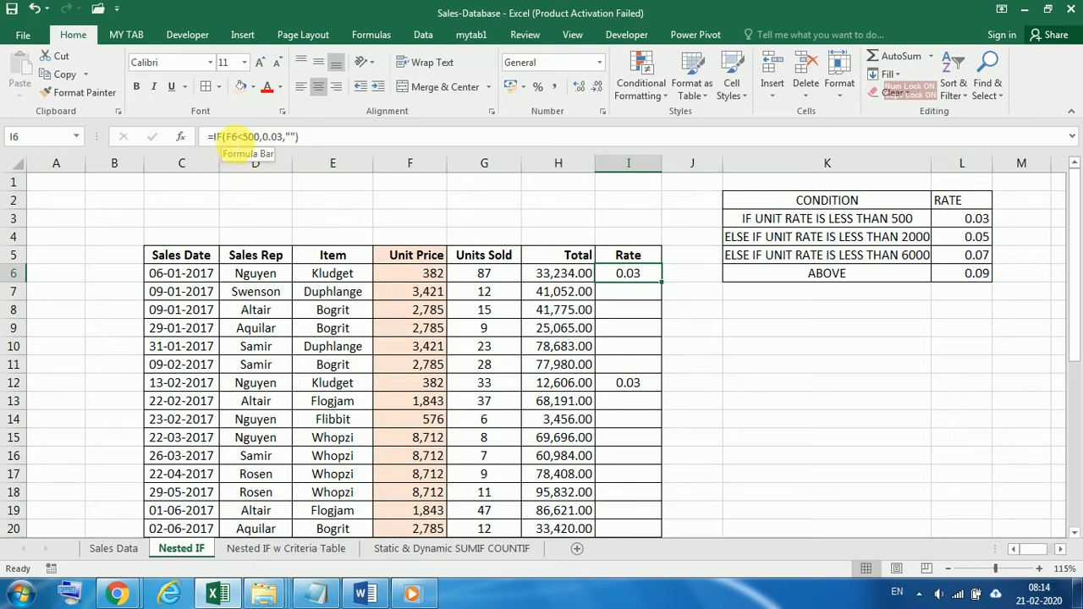
- Replace the empty-text false value in the I6 formula with the opening of a nested IF function
{"action": "left_click_drag", "start_coordinate": [227, 138], "coordinate": [260, 140]}
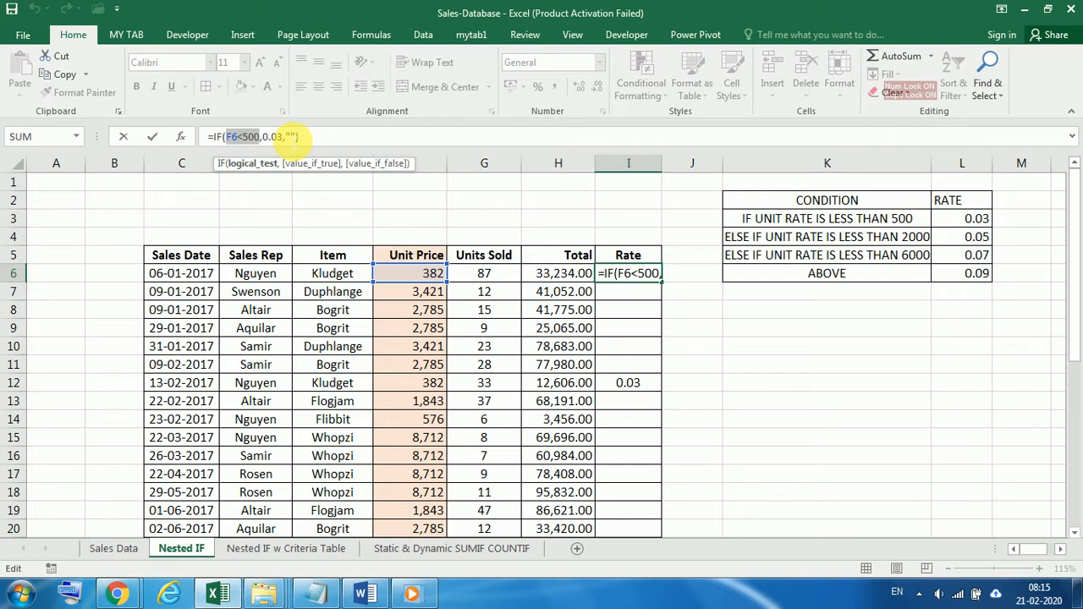
{"action": "key", "text": "ctrl+Return"}
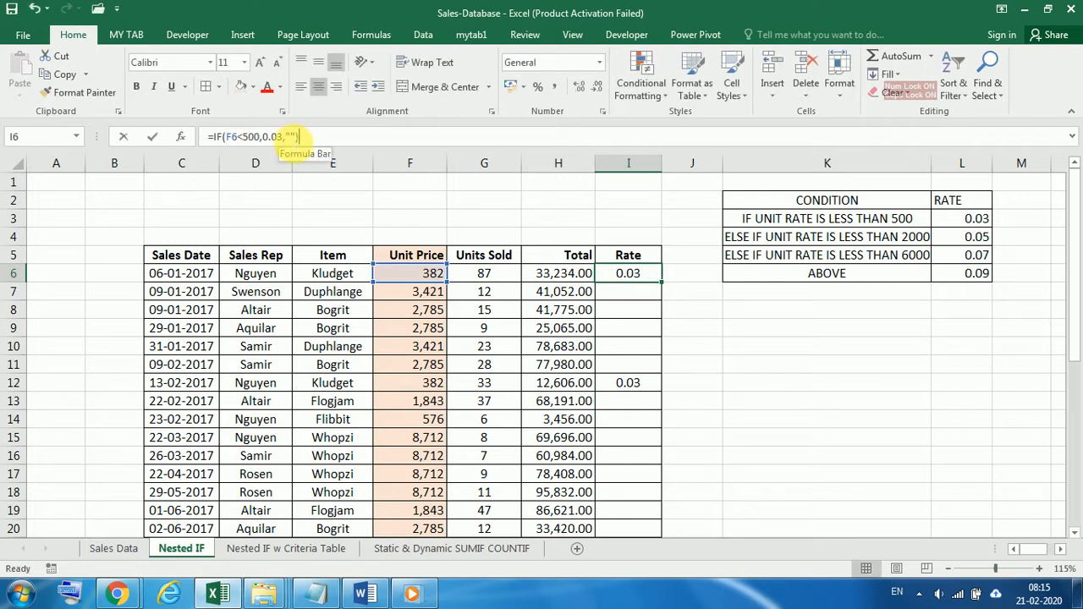
{"action": "left_click", "coordinate": [291, 136]}
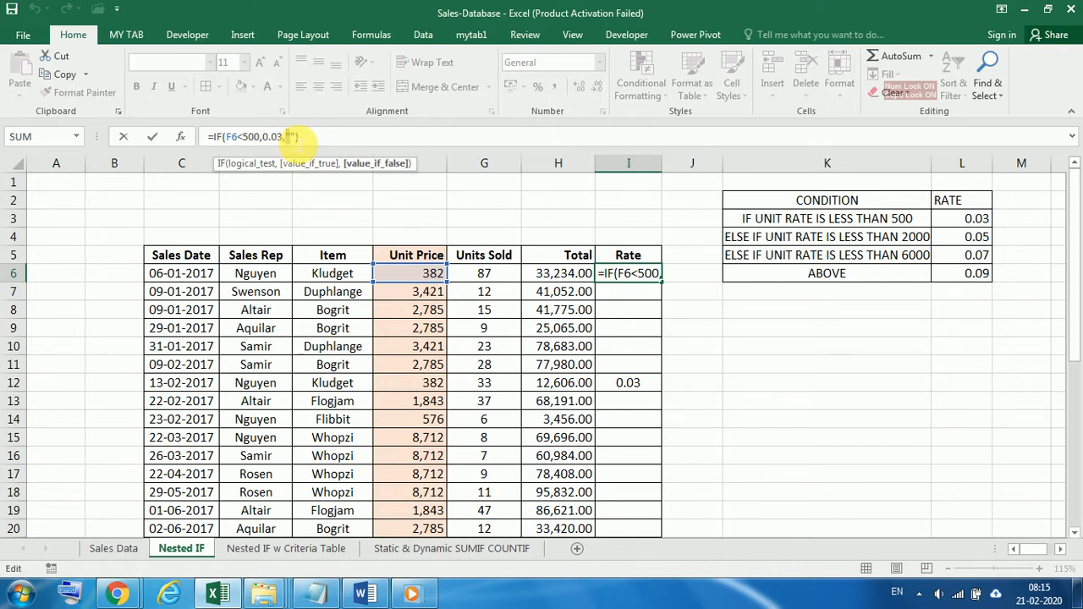
{"action": "left_click_drag", "start_coordinate": [286, 136], "coordinate": [296, 136]}
{"action": "type", "text": "IF"}
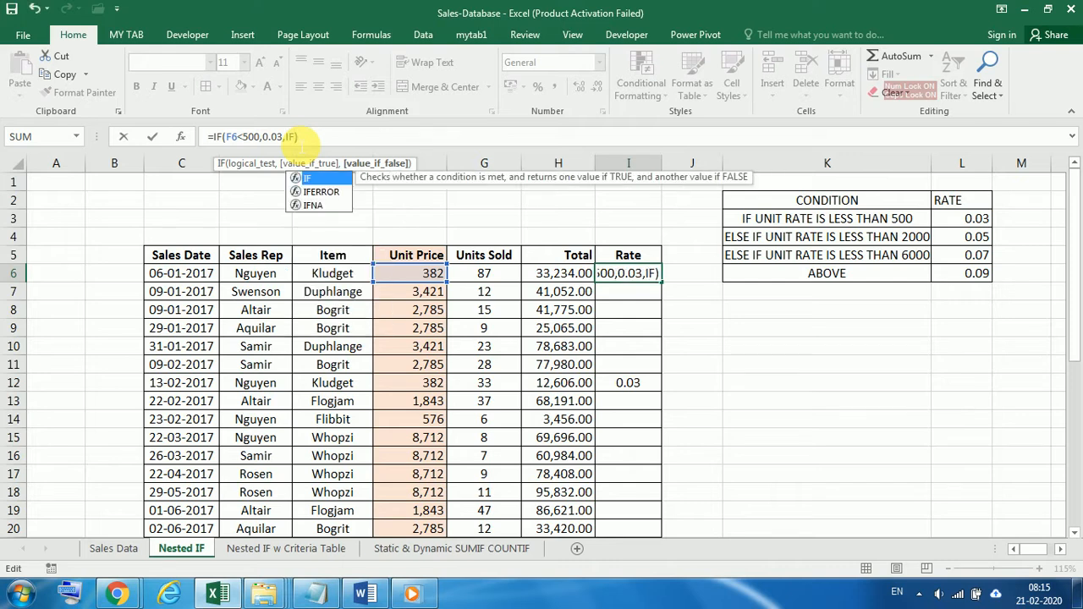
{"action": "type", "text": "("}
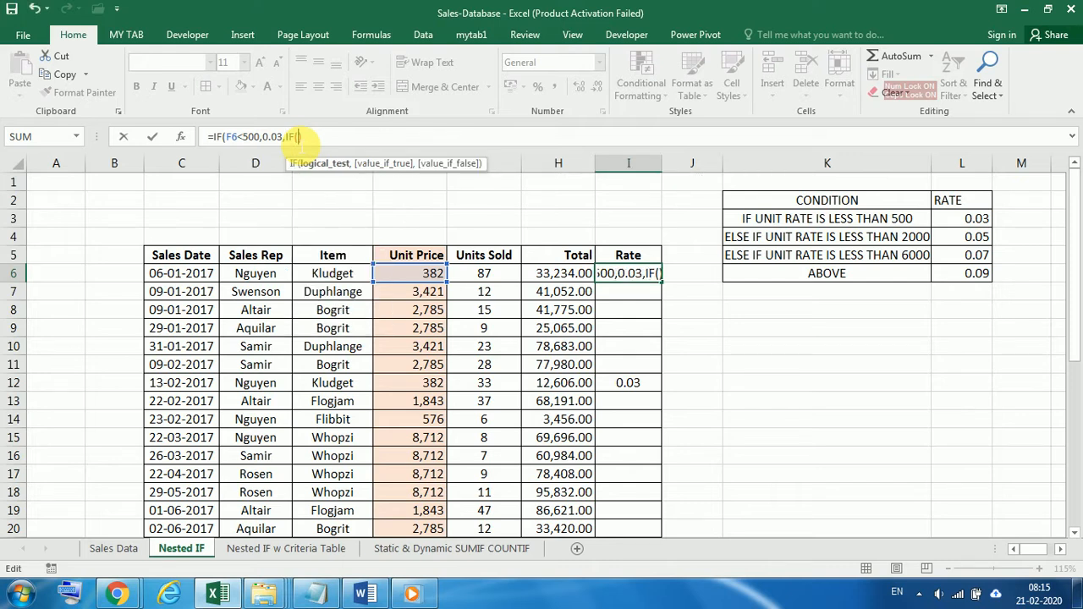
- Complete the nested IF in I6 with the test F6<2000 and the value 0.05, accepting the closing-parenthesis correction
{"action": "left_click", "coordinate": [431, 277]}
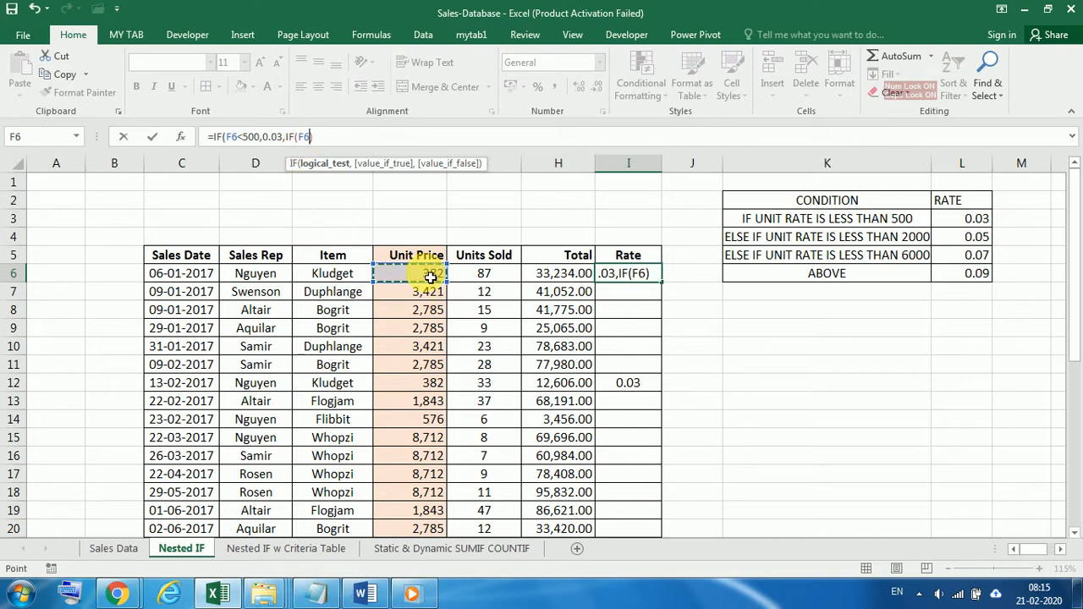
{"action": "type", "text": "<"}
{"action": "type", "text": "200)"}
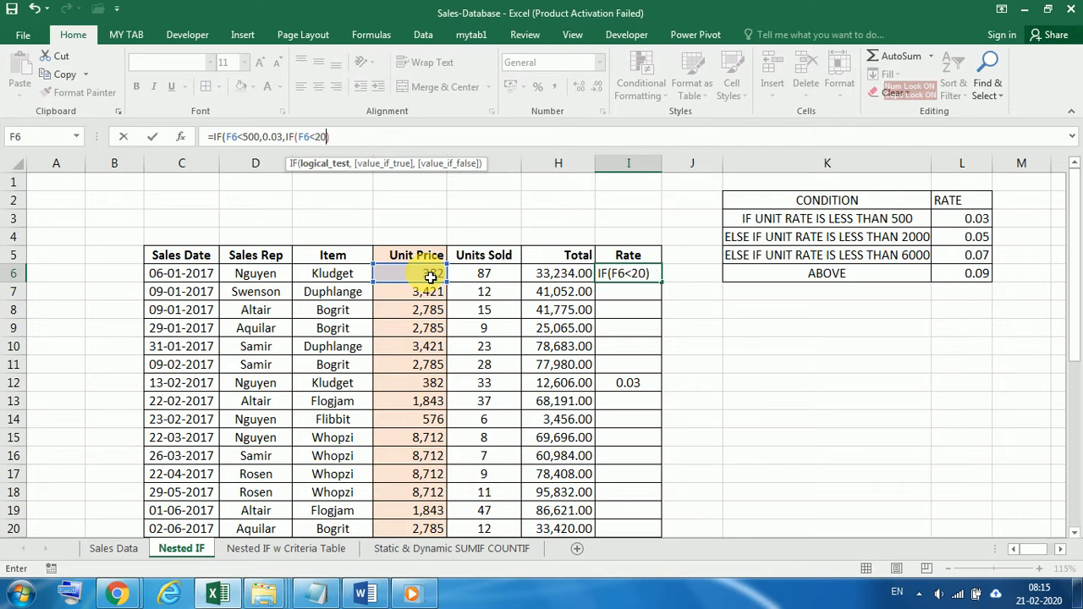
{"action": "type", "text": "00,"}
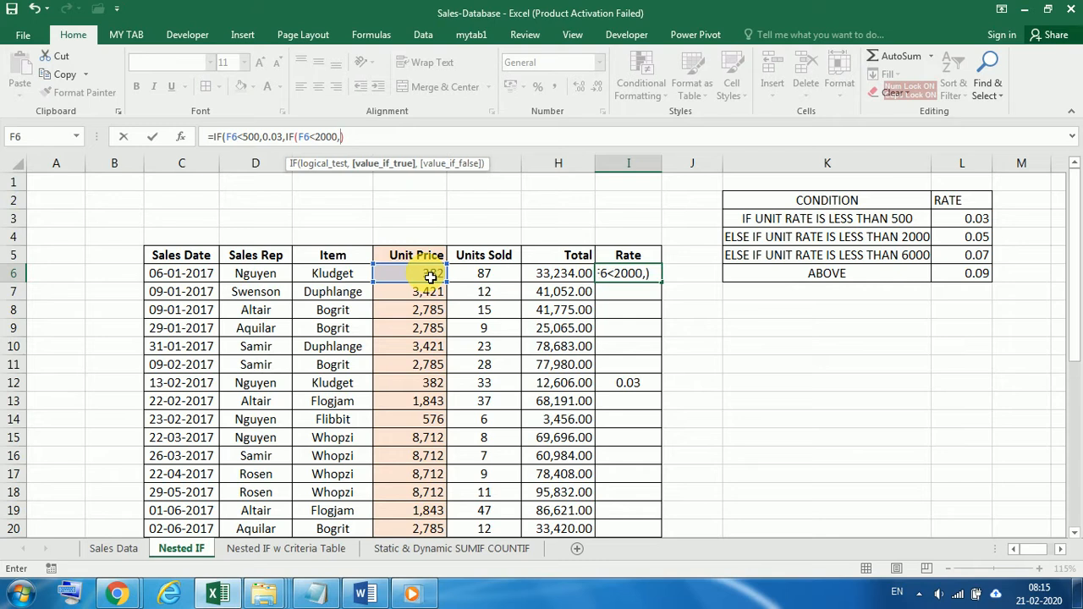
{"action": "type", "text": "0.05"}
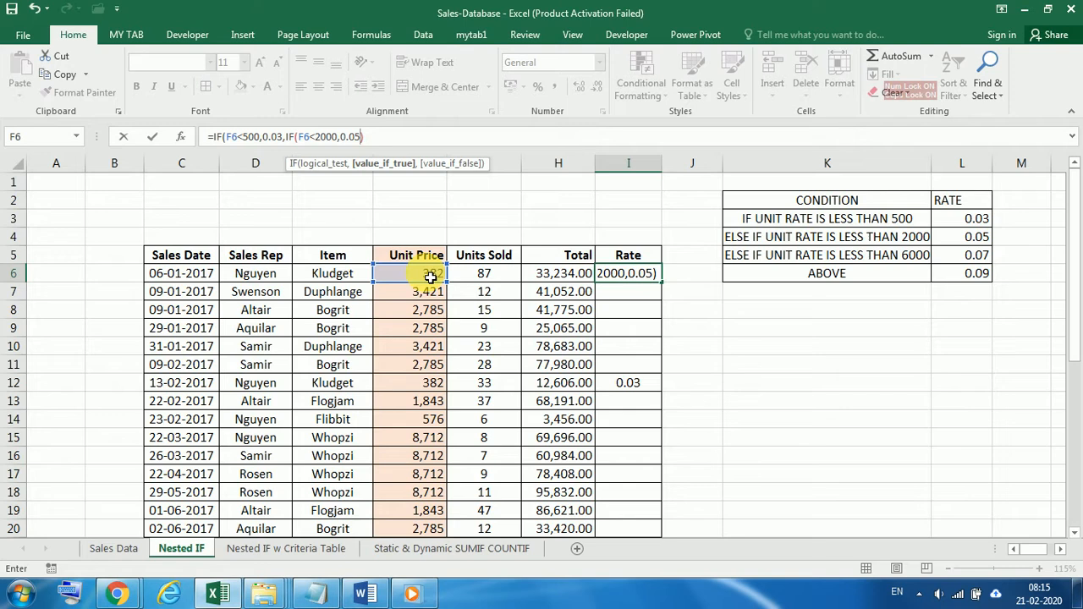
{"action": "key", "text": "Return"}
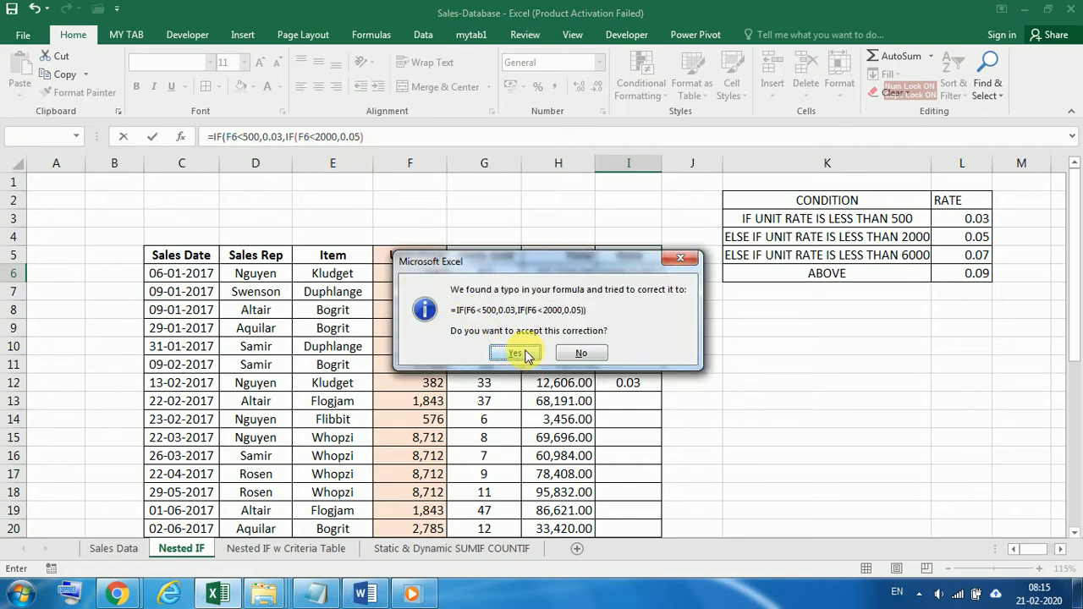
{"action": "left_click", "coordinate": [517, 356]}
- Fill the two-level IF formula from I6 down through I37
{"action": "left_click", "coordinate": [628, 275]}
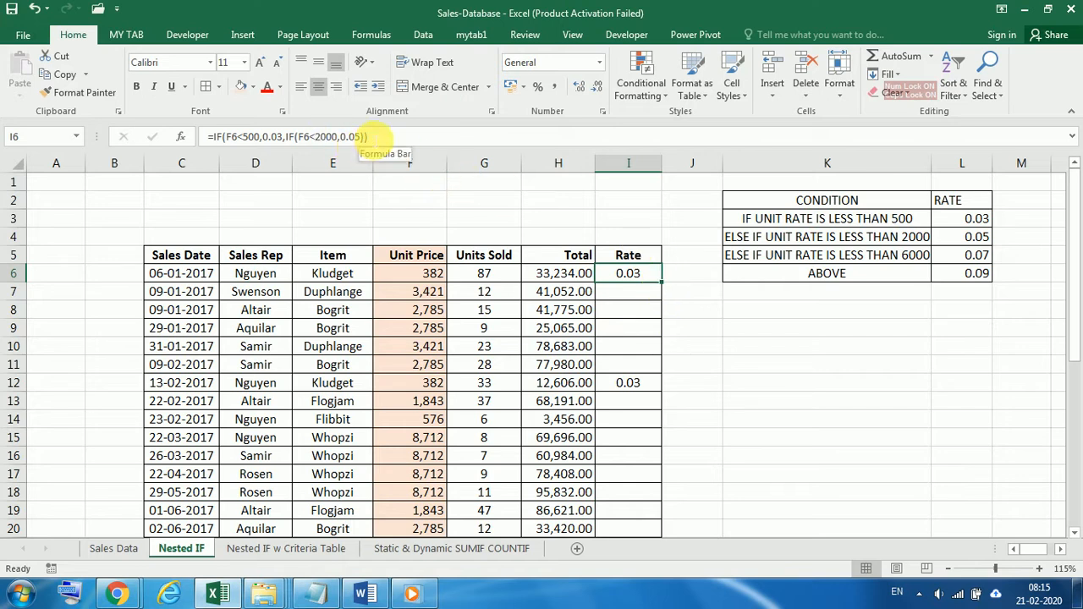
{"action": "double_click", "coordinate": [663, 283]}
{"action": "scroll", "coordinate": [668, 317], "scroll_direction": "down", "scroll_amount": 4}
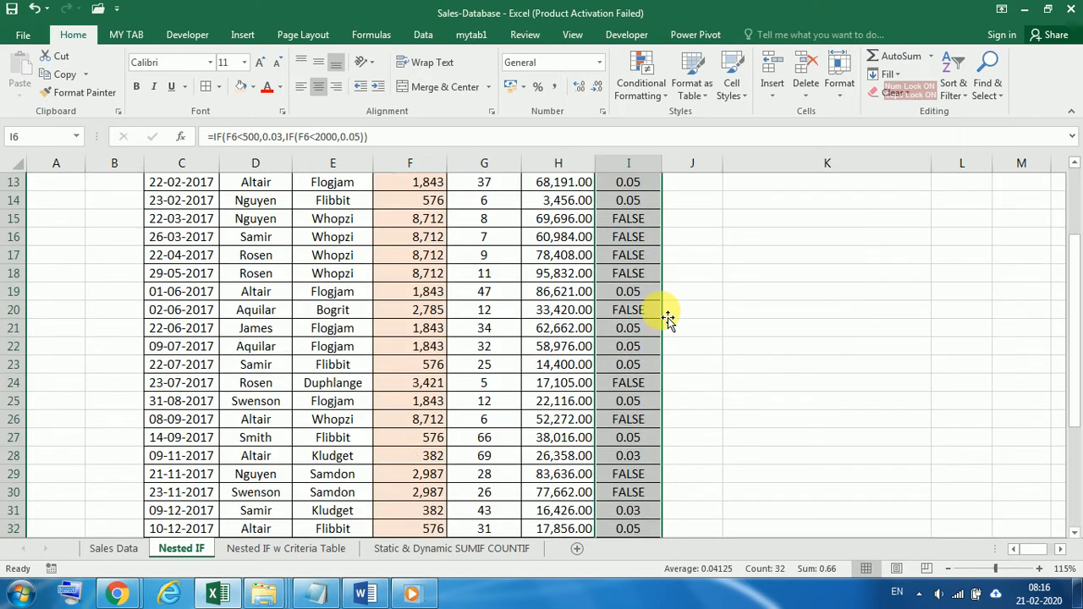
{"action": "scroll", "coordinate": [668, 318], "scroll_direction": "down", "scroll_amount": 3}
{"action": "scroll", "coordinate": [667, 317], "scroll_direction": "up", "scroll_amount": 7}
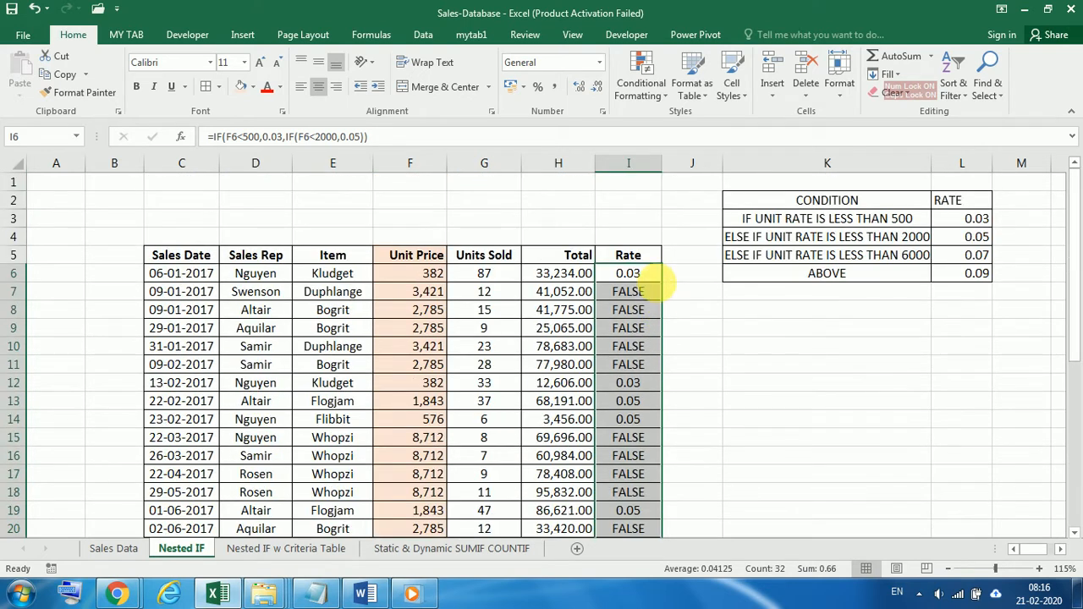
- Compare the Rate results in rows 6, 11 and 13 with their unit prices and the less-than-6000 condition in K5
{"action": "left_click", "coordinate": [644, 280]}
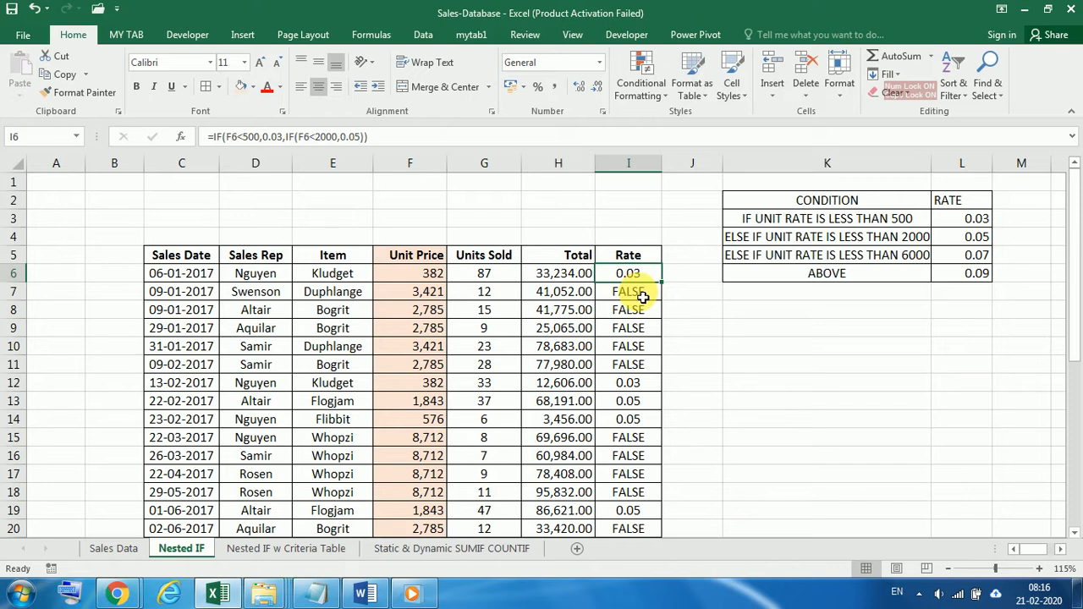
{"action": "left_click", "coordinate": [429, 277]}
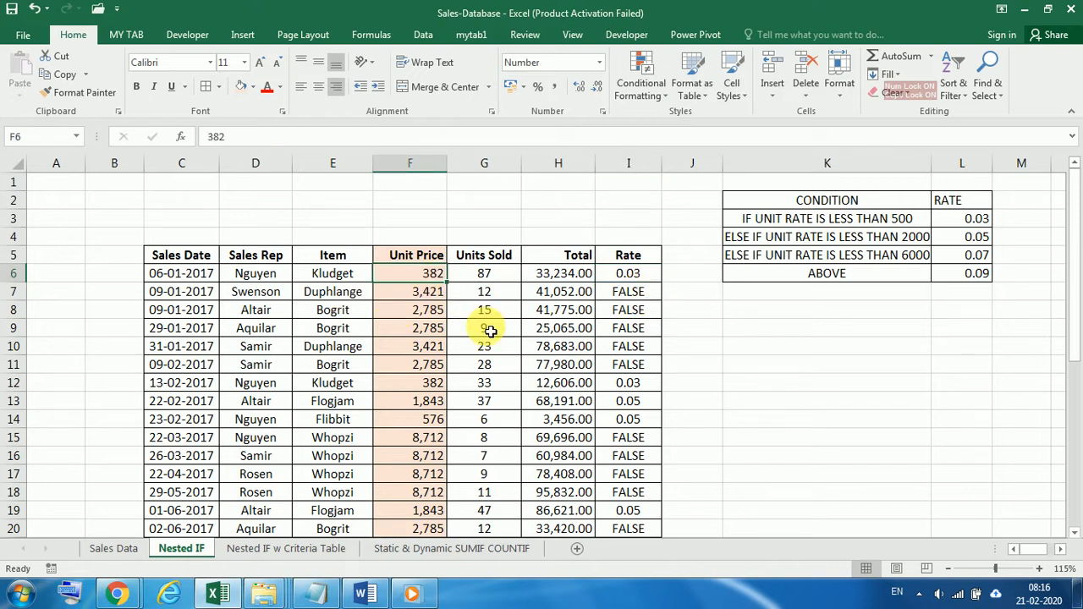
{"action": "left_click", "coordinate": [647, 279]}
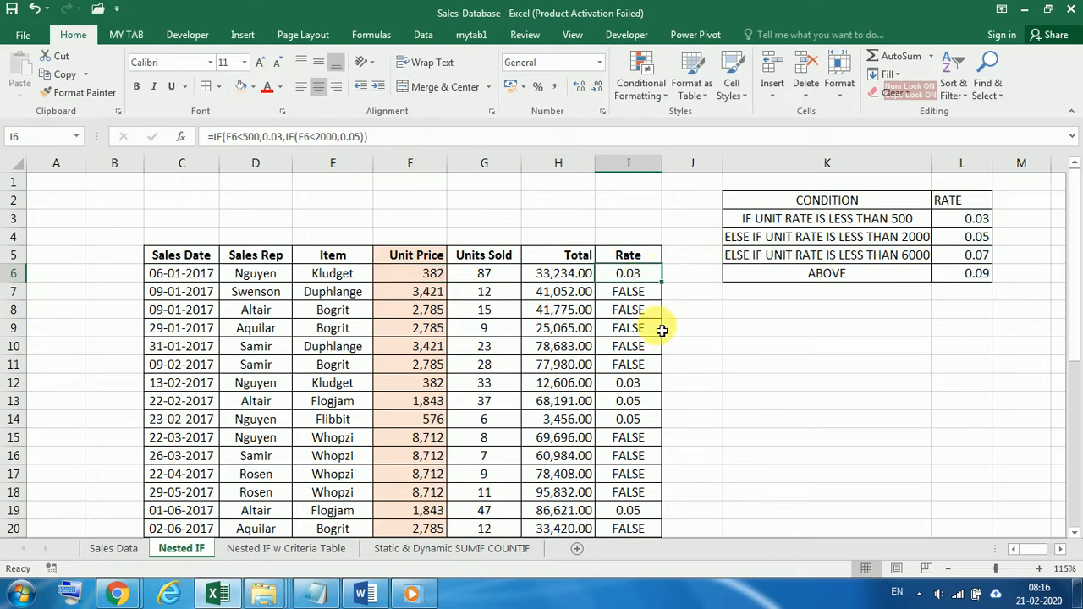
{"action": "scroll", "coordinate": [662, 330], "scroll_direction": "down", "scroll_amount": 1}
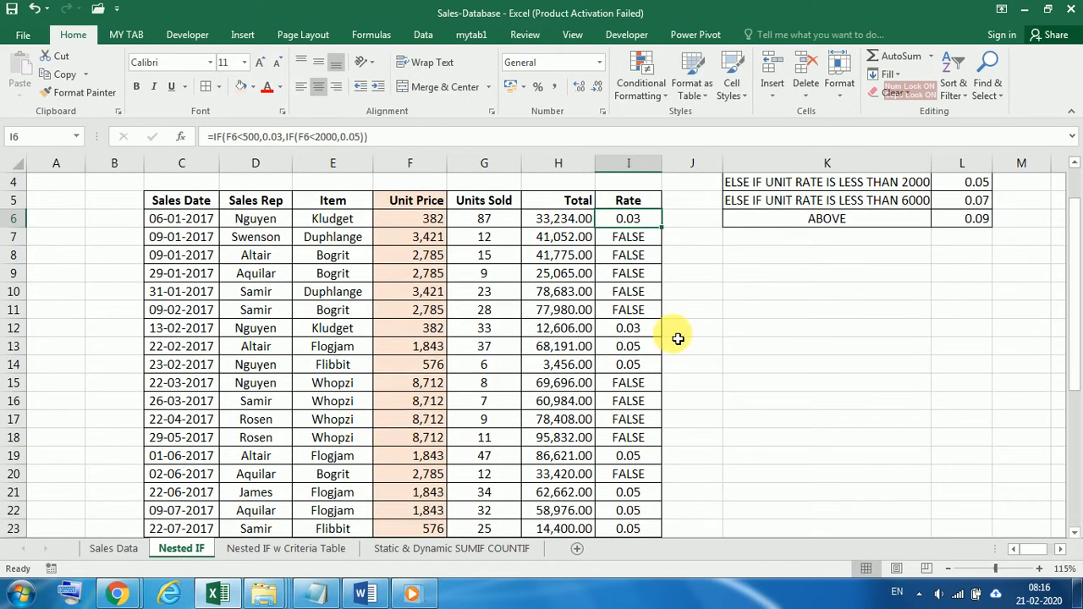
{"action": "scroll", "coordinate": [636, 382], "scroll_direction": "up", "scroll_amount": 1}
{"action": "left_click_drag", "start_coordinate": [414, 401], "coordinate": [658, 408]}
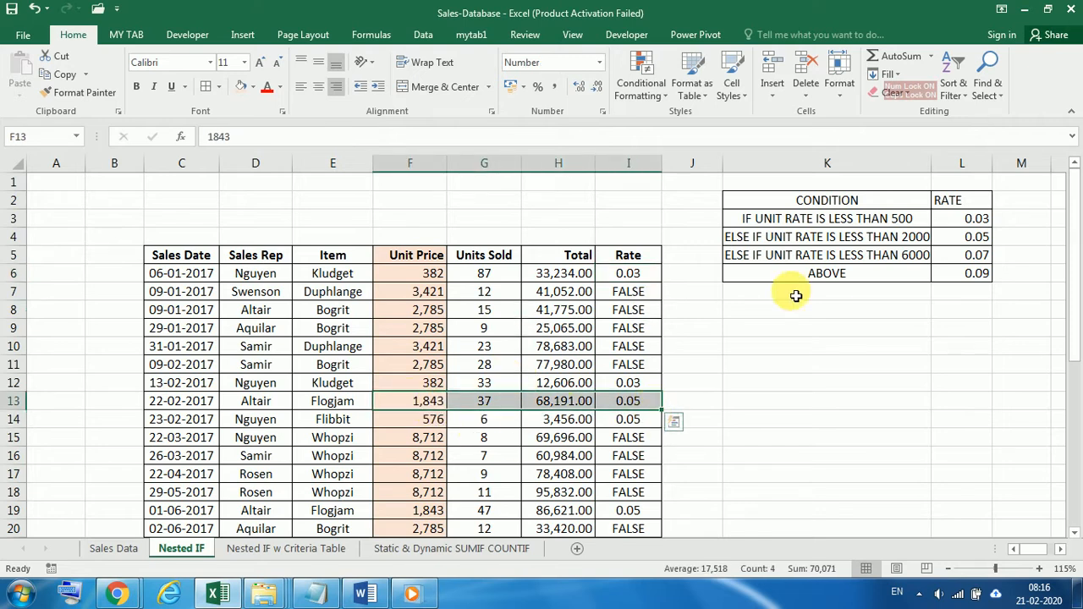
{"action": "left_click", "coordinate": [898, 256]}
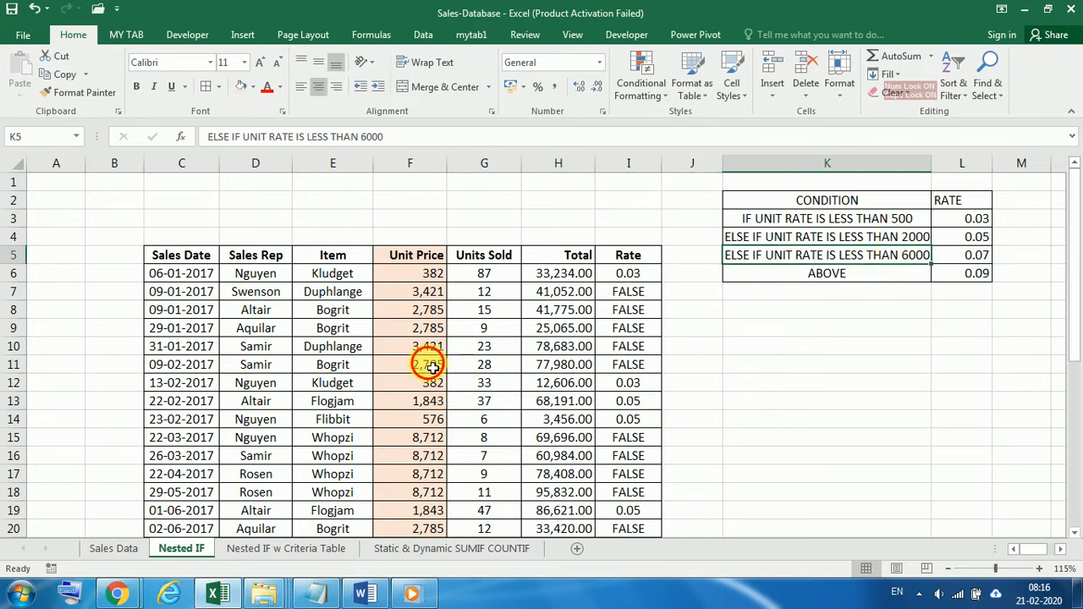
{"action": "left_click_drag", "start_coordinate": [427, 364], "coordinate": [648, 366]}
{"action": "left_click", "coordinate": [641, 366]}
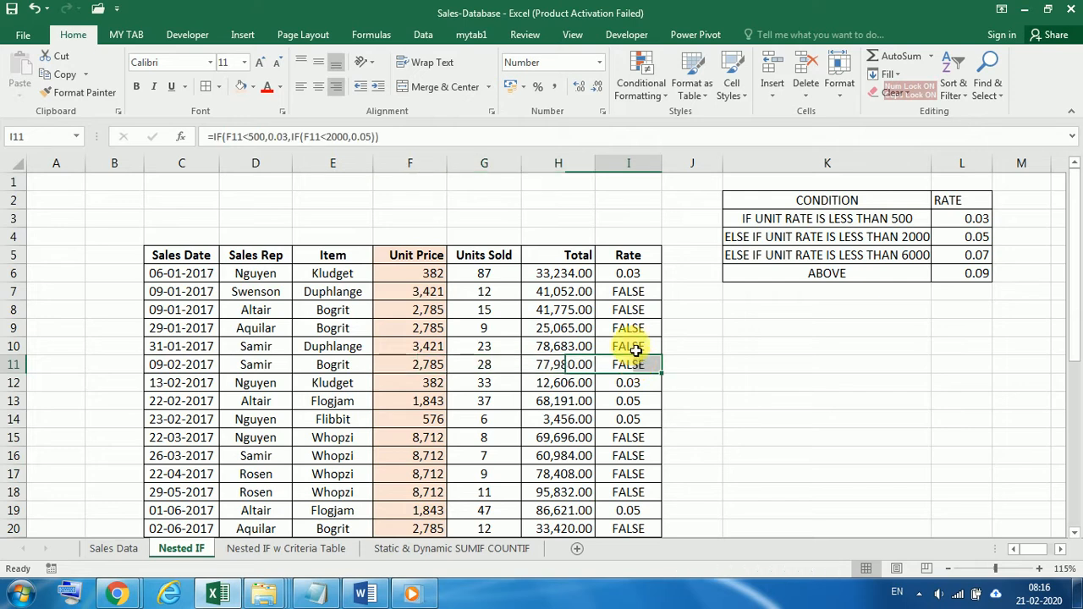
- Add an empty-text false value to the inner IF in I7, making it =IF(F7<500,0.03,IF(F7<2000,0.05,""))
{"action": "left_click", "coordinate": [631, 290]}
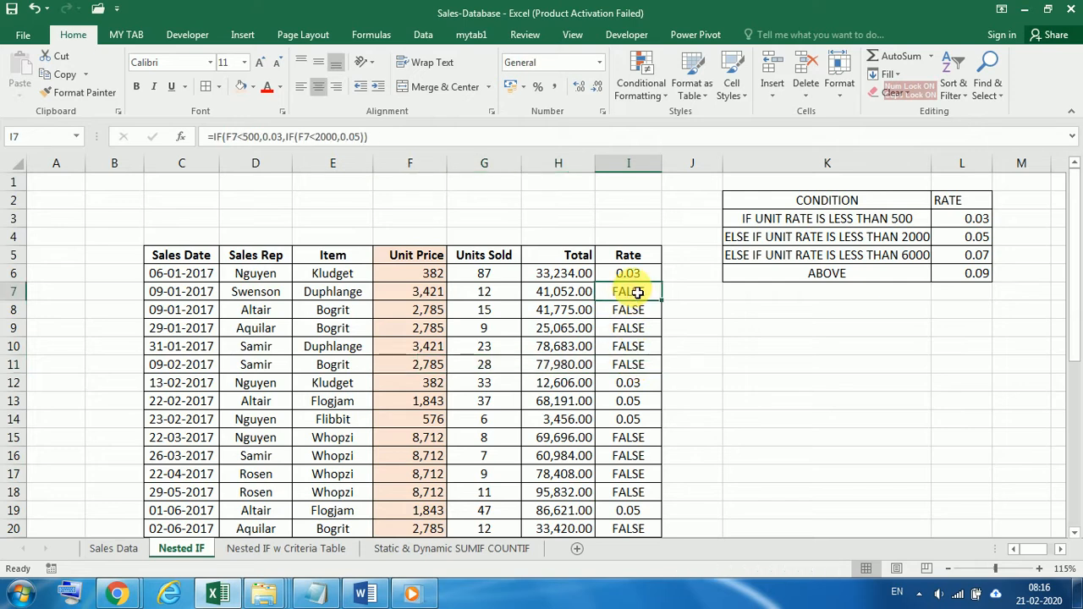
{"action": "left_click", "coordinate": [364, 138]}
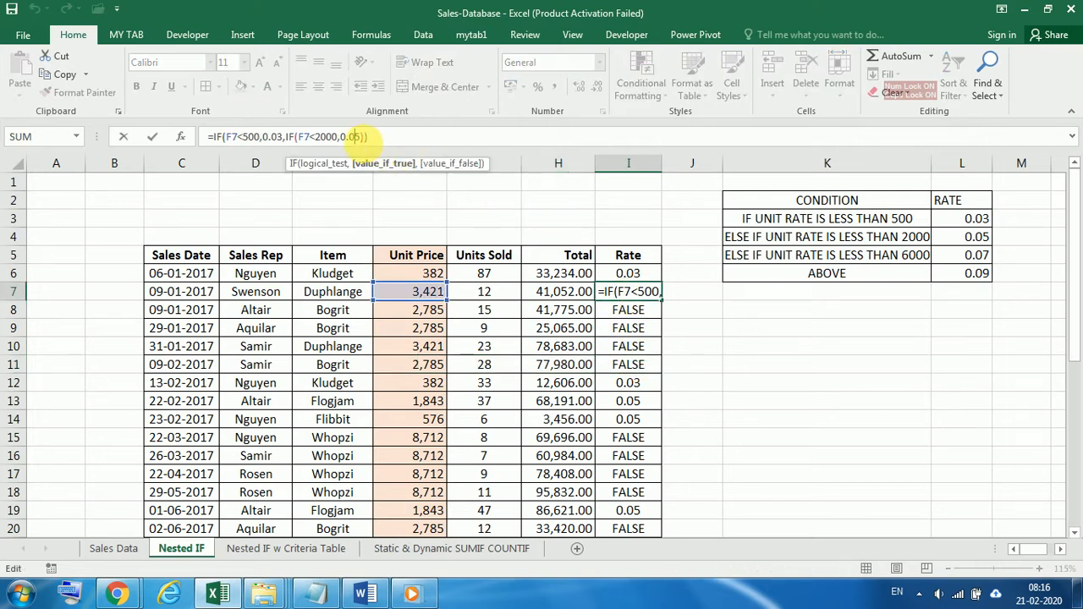
{"action": "type", "text": ")"}
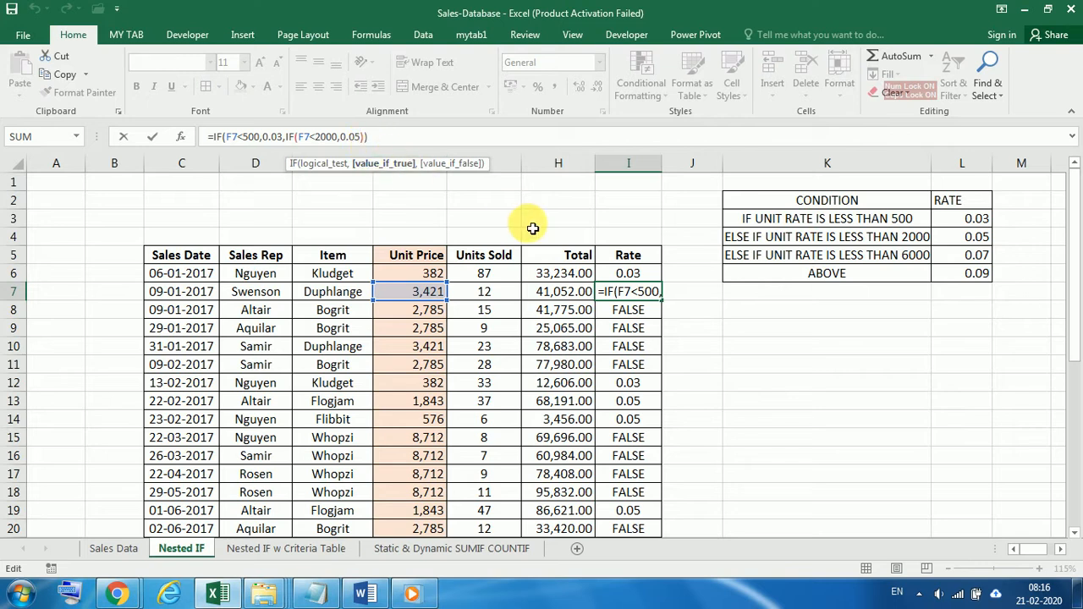
{"action": "type", "text": ","}
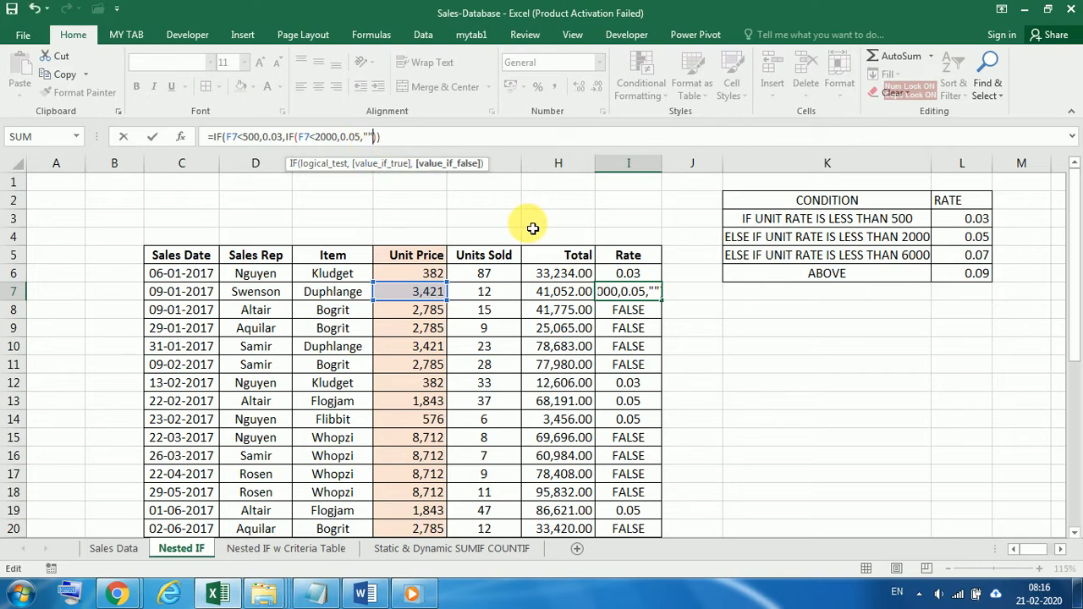
{"action": "type", "text": "\"\""}
{"action": "key", "text": "Return"}
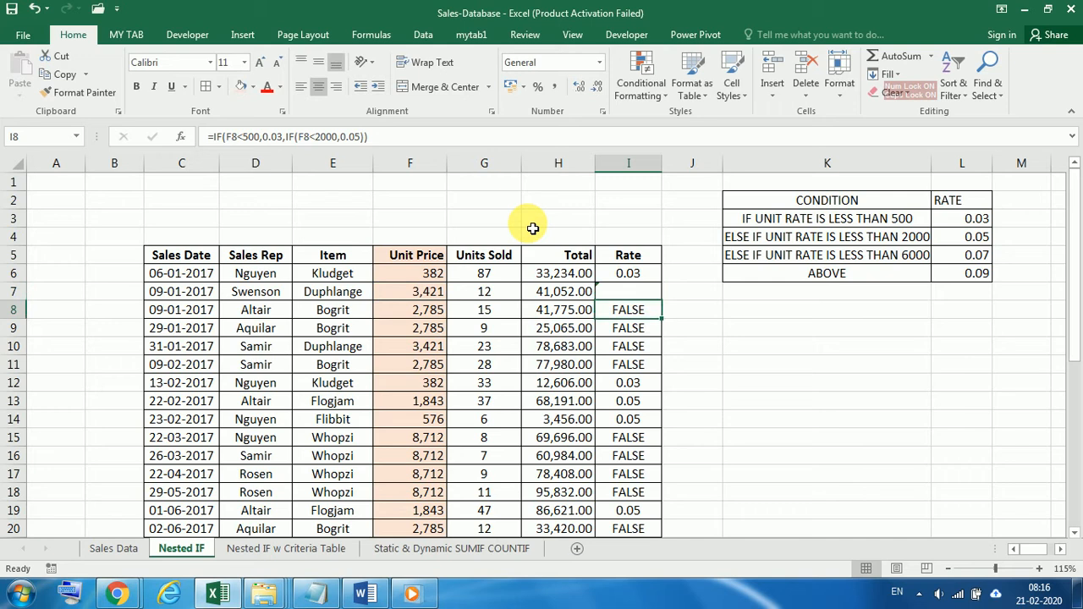
- Copy the revised formula from I7 into I6
{"action": "left_click", "coordinate": [645, 292]}
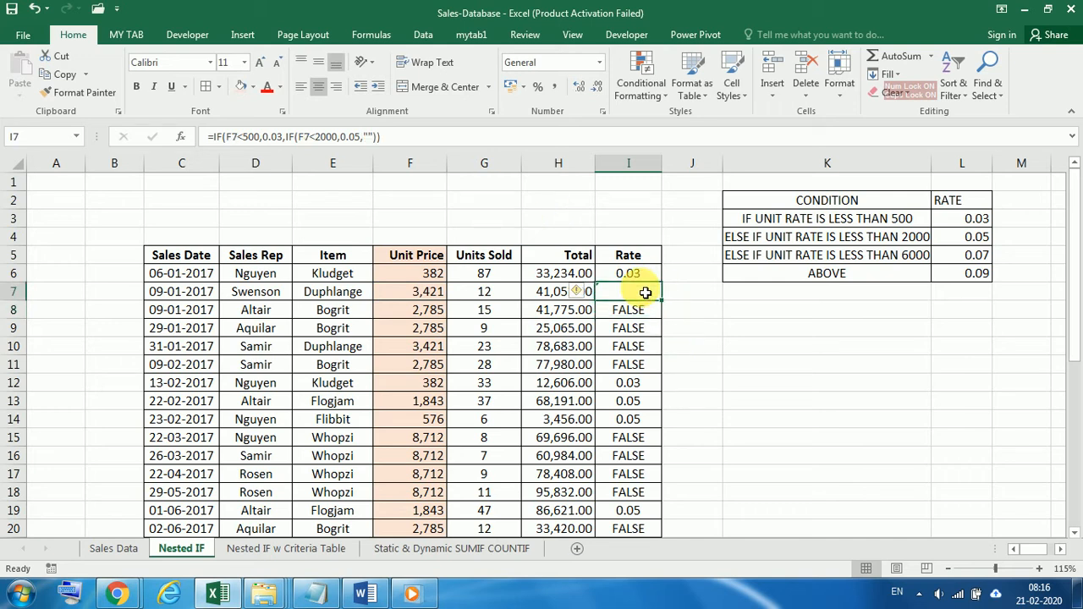
{"action": "key", "text": "ctrl+c"}
{"action": "left_click", "coordinate": [646, 280]}
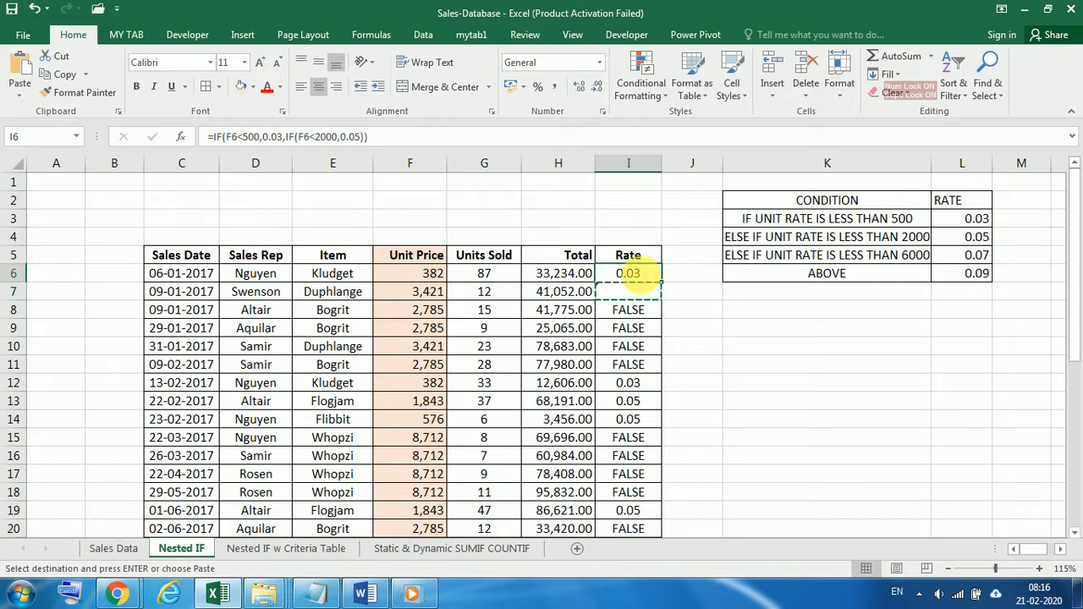
{"action": "key", "text": "ctrl+v"}
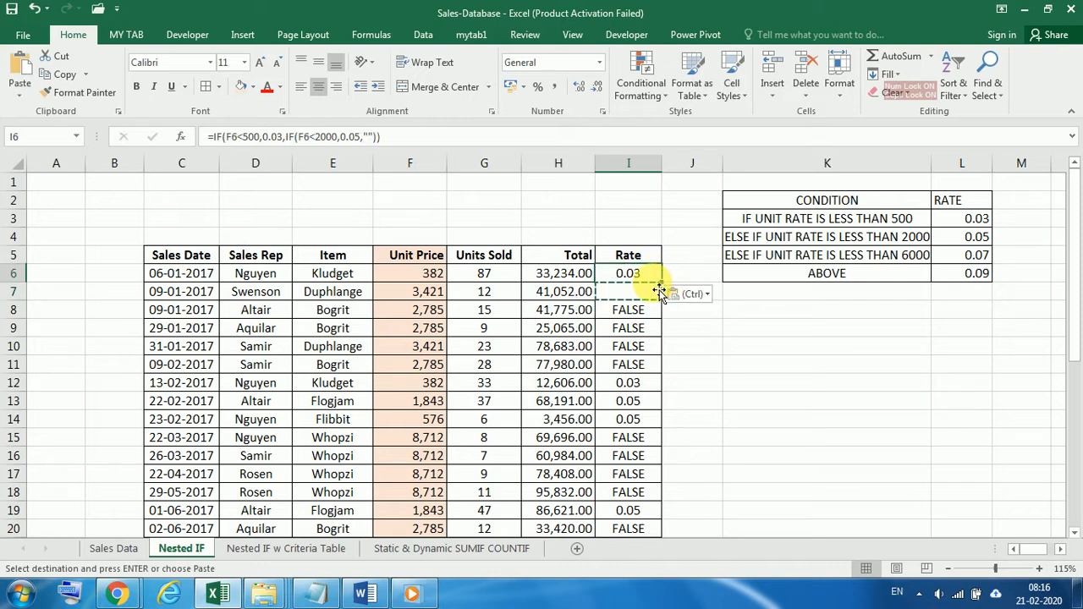
- Fill the I6 formula with the empty-text fallback down through I37
{"action": "double_click", "coordinate": [669, 288]}
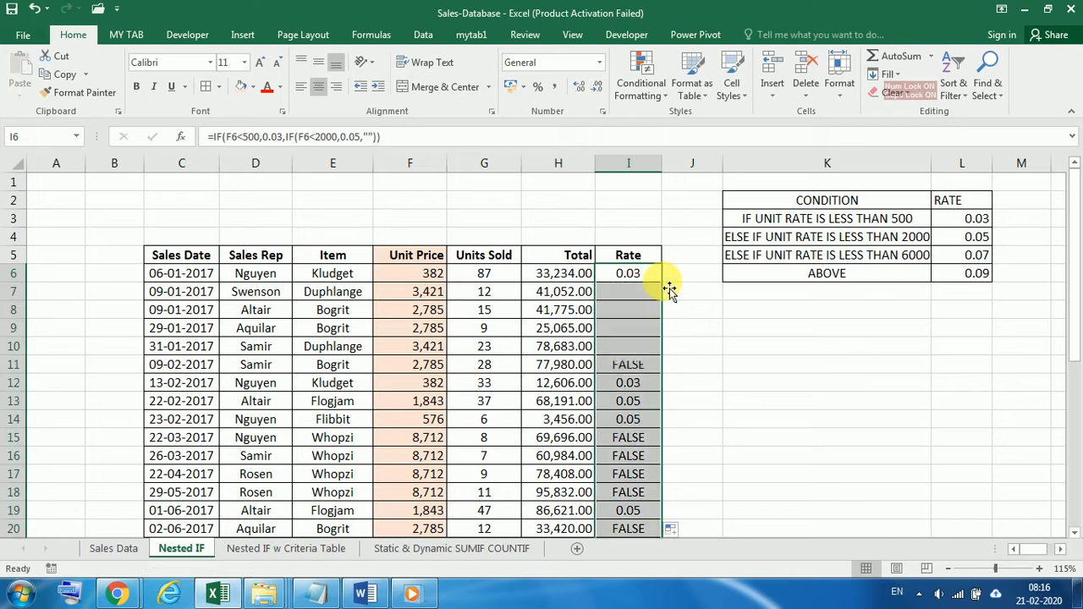
{"action": "scroll", "coordinate": [668, 288], "scroll_direction": "down", "scroll_amount": 6}
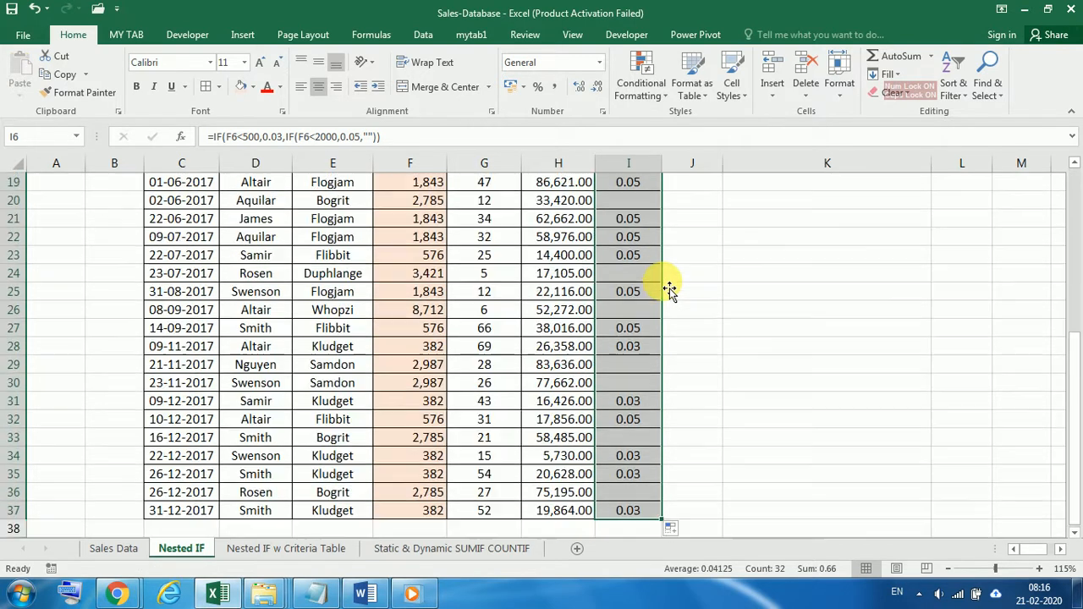
{"action": "scroll", "coordinate": [669, 289], "scroll_direction": "up", "scroll_amount": 6}
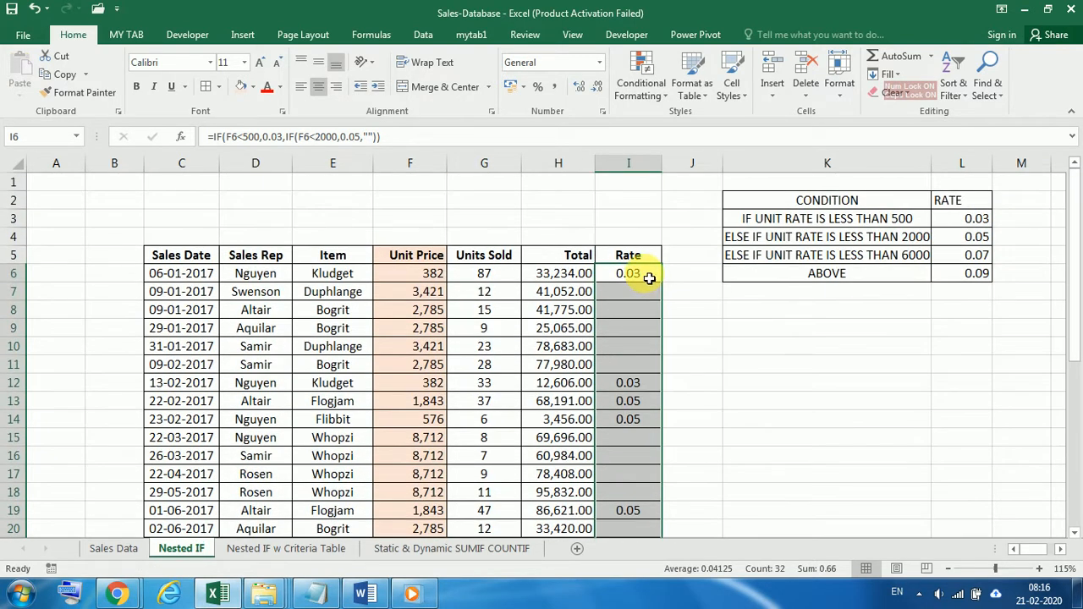
- Replace the empty-text value in I6's formula with a third nested IF testing F6<6000
{"action": "left_click", "coordinate": [649, 277]}
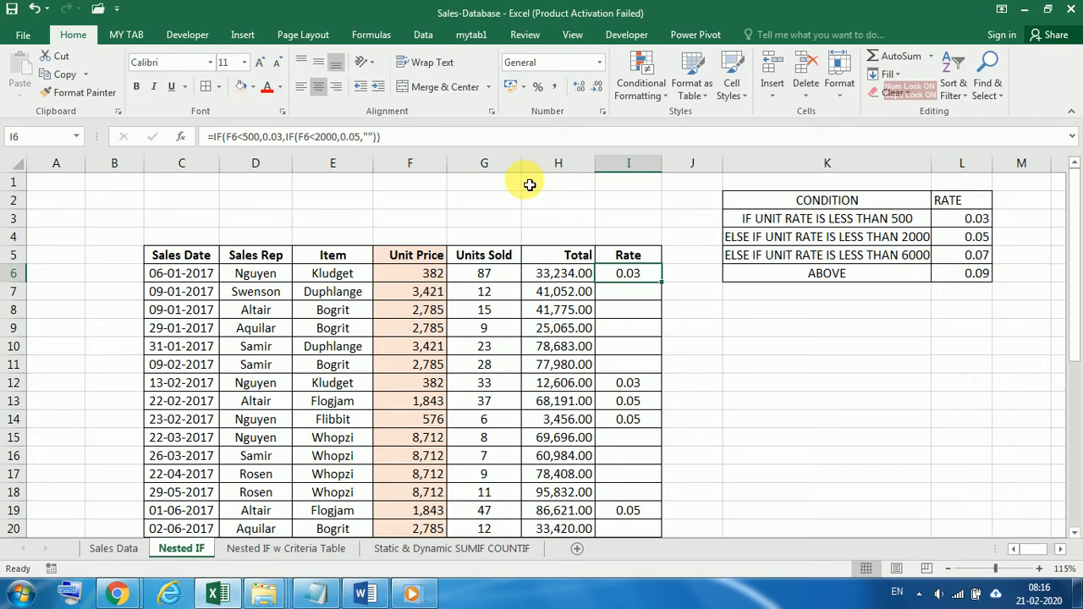
{"action": "left_click", "coordinate": [377, 140]}
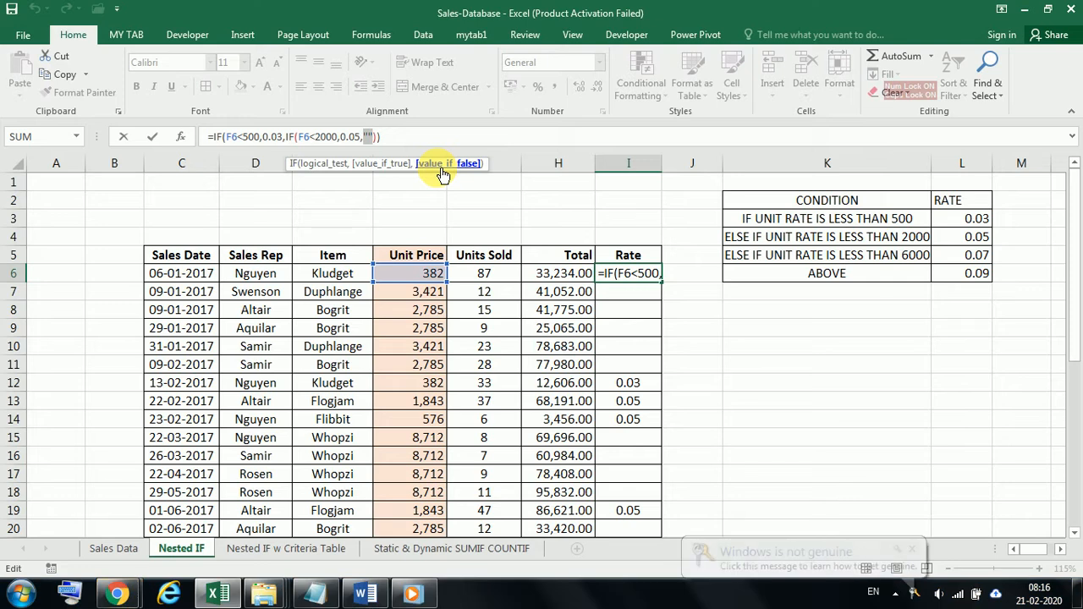
{"action": "left_click", "coordinate": [912, 549]}
{"action": "left_click_drag", "start_coordinate": [375, 139], "coordinate": [364, 138]}
{"action": "type", "text": "F"}
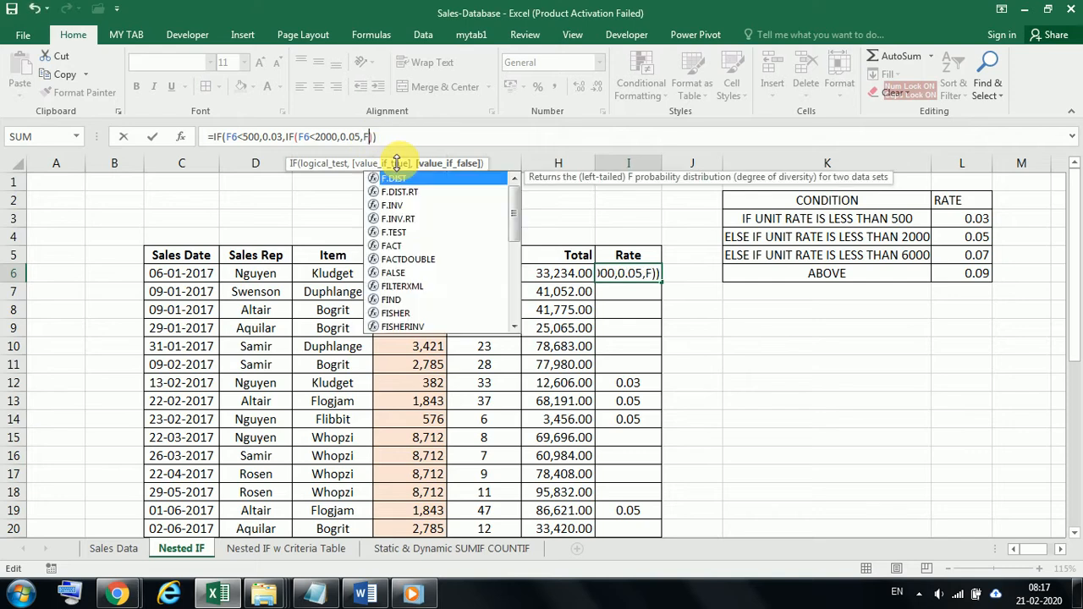
{"action": "key", "text": "BackSpace"}
{"action": "type", "text": "IF("}
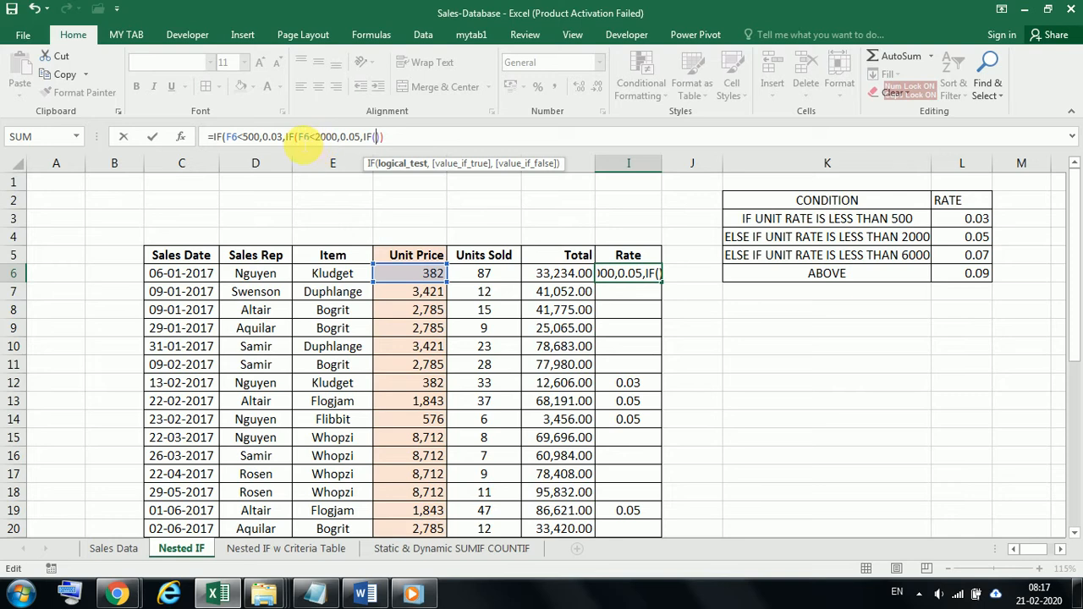
{"action": "left_click", "coordinate": [429, 277]}
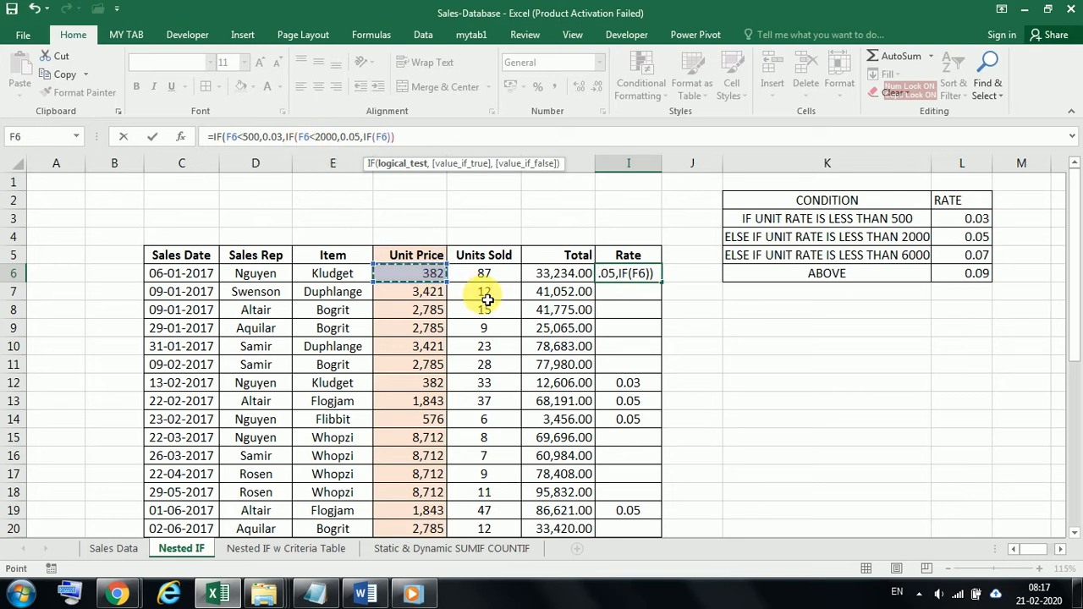
{"action": "type", "text": "<"}
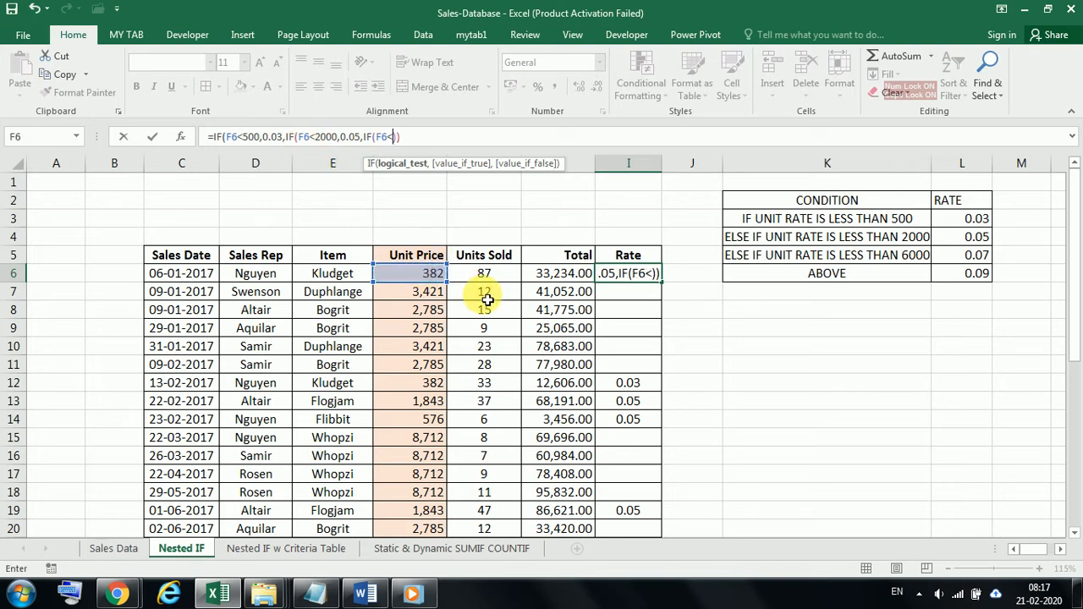
{"action": "type", "text": "6000"}
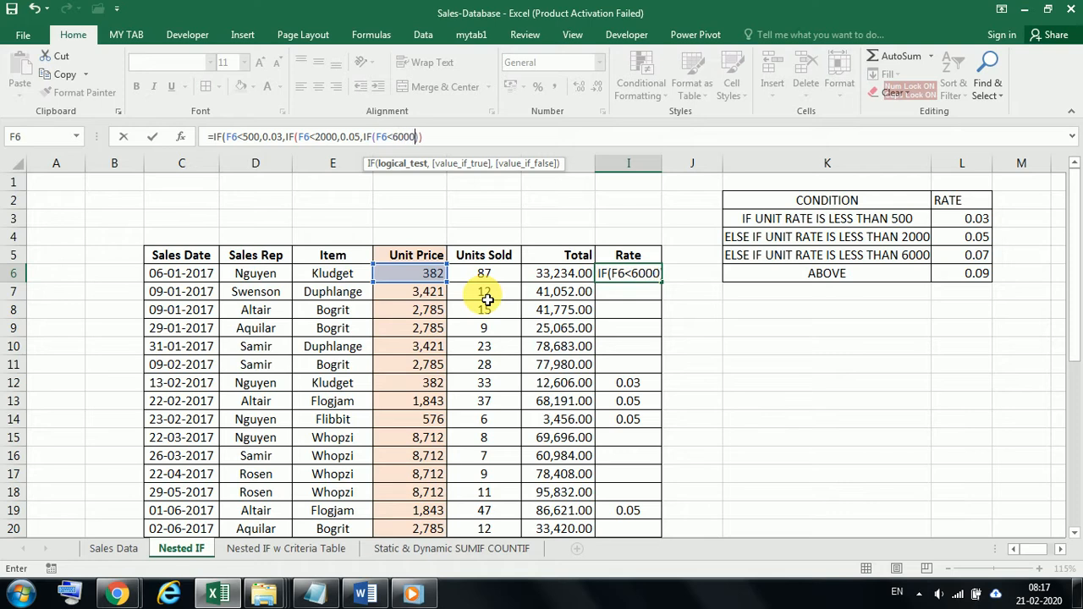
- Give the third IF in I6 the true value 0.07 and false value "", and accept the closing-parenthesis correction
{"action": "type", "text": ","}
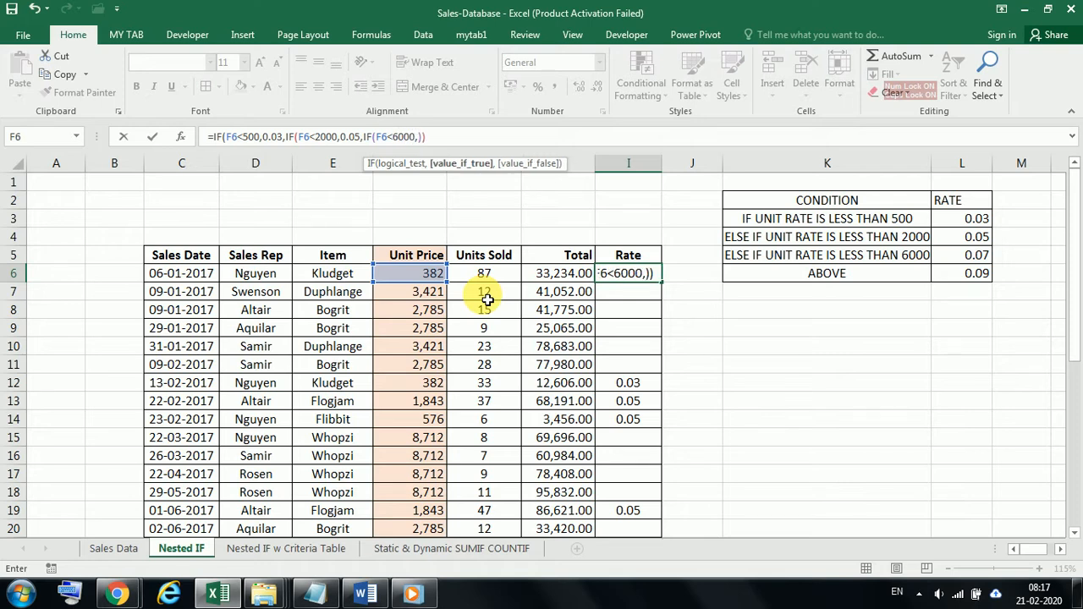
{"action": "type", "text": "0.07"}
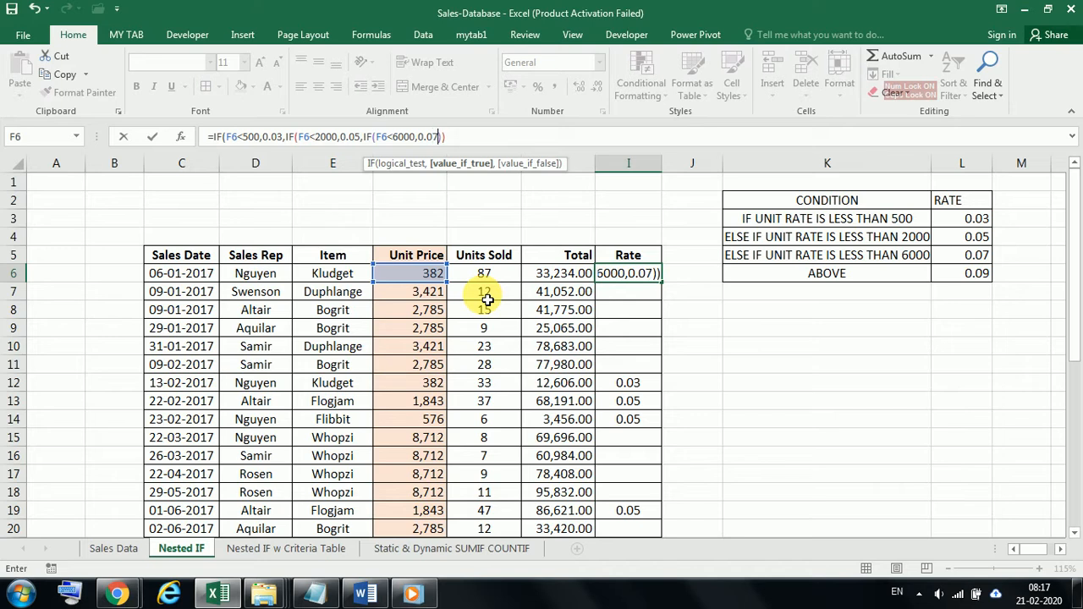
{"action": "type", "text": ","}
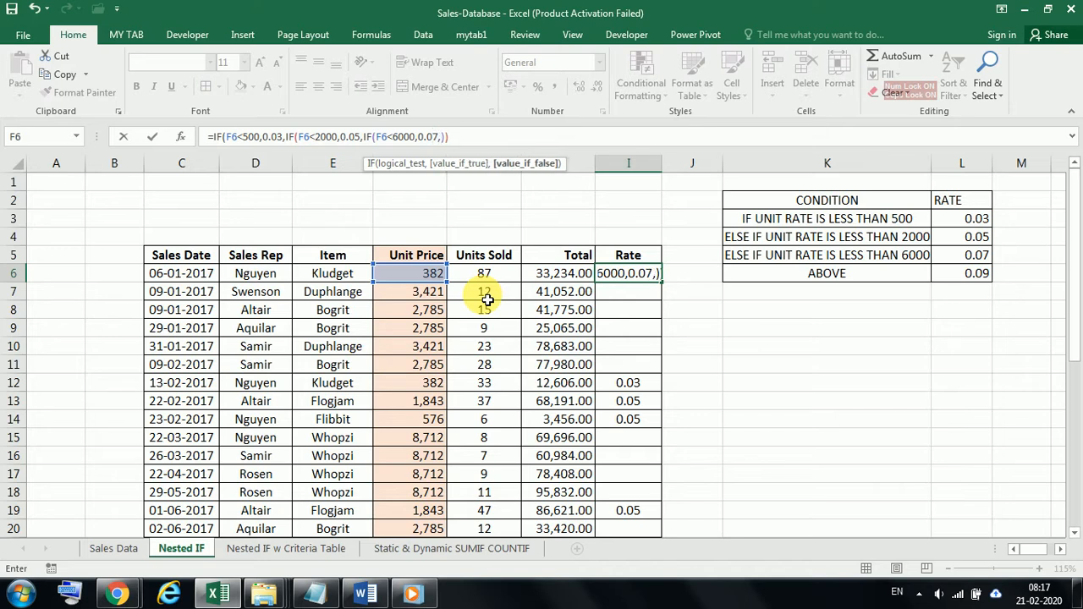
{"action": "type", "text": "\"\""}
{"action": "key", "text": "Return"}
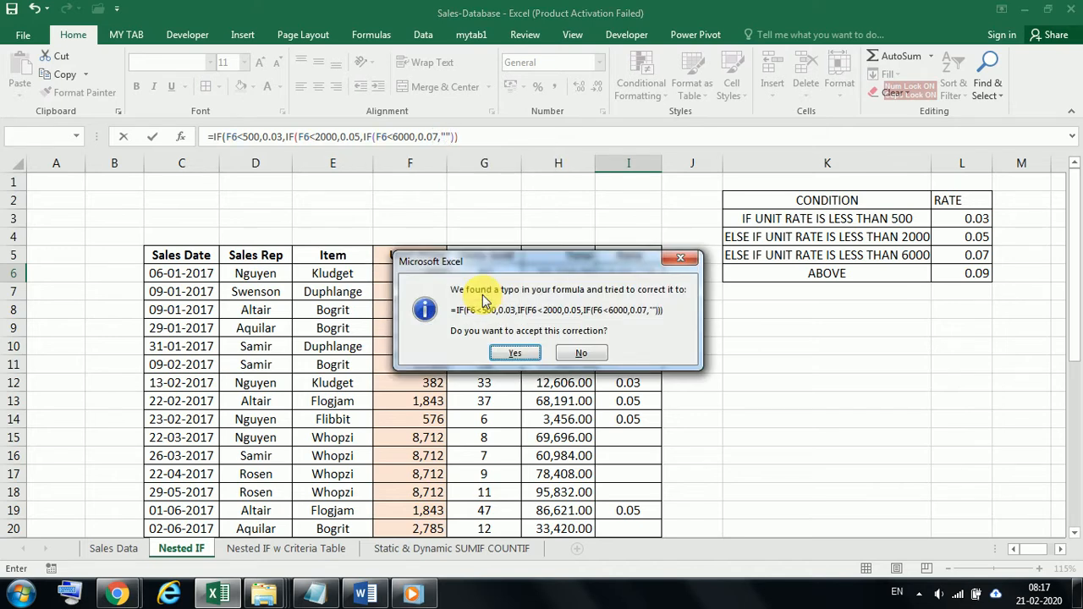
{"action": "left_click", "coordinate": [525, 359]}
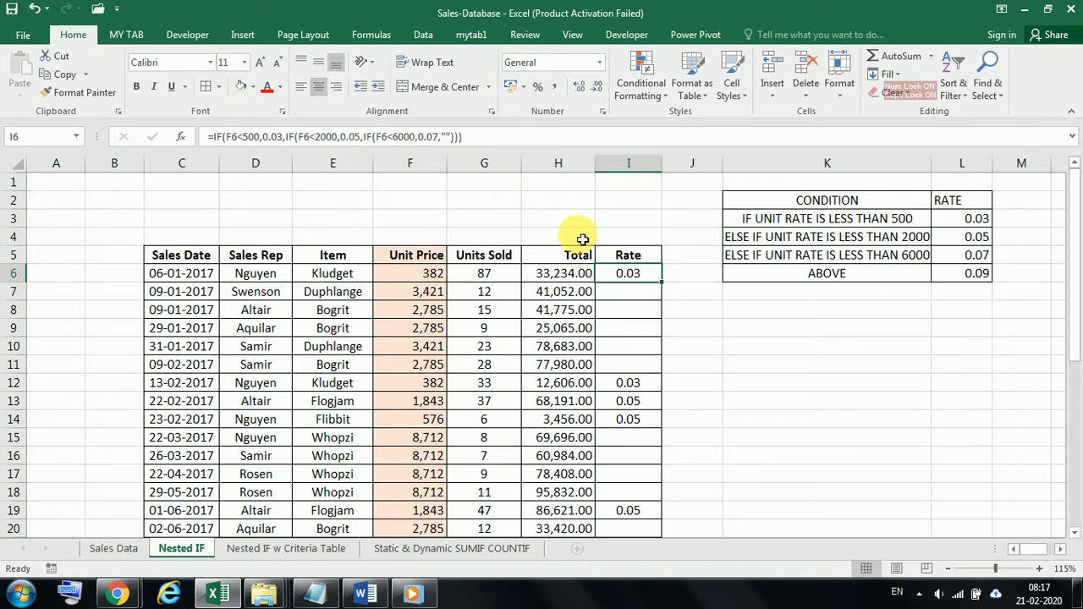
- Fill the three-level IF formula from I6 down the Rate column through I37
{"action": "double_click", "coordinate": [667, 288]}
{"action": "scroll", "coordinate": [660, 359], "scroll_direction": "down", "scroll_amount": 3}
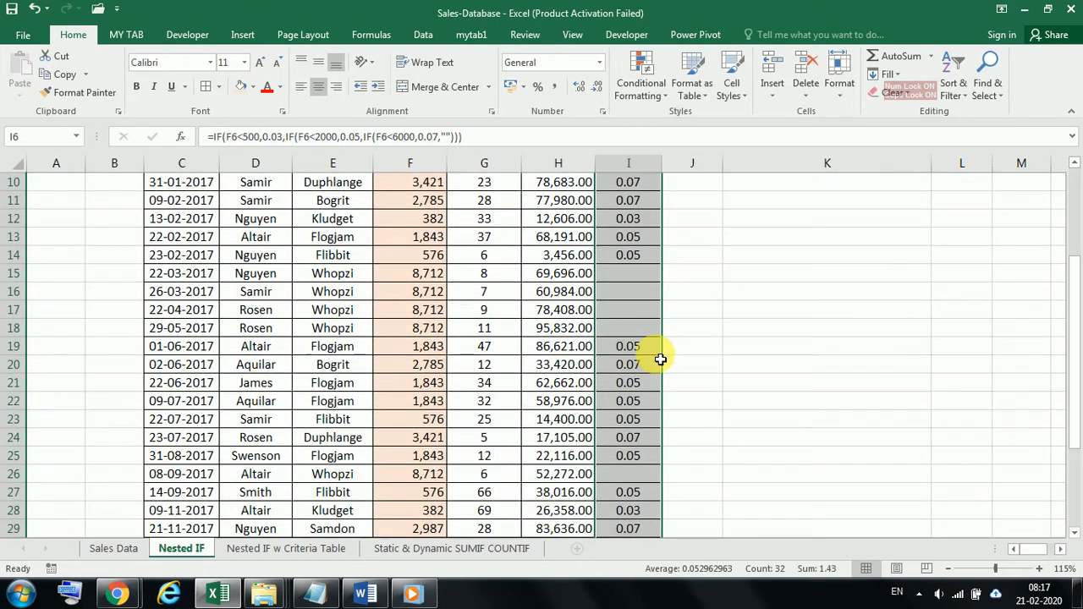
{"action": "scroll", "coordinate": [658, 357], "scroll_direction": "up", "scroll_amount": 2}
{"action": "scroll", "coordinate": [657, 349], "scroll_direction": "down", "scroll_amount": 4}
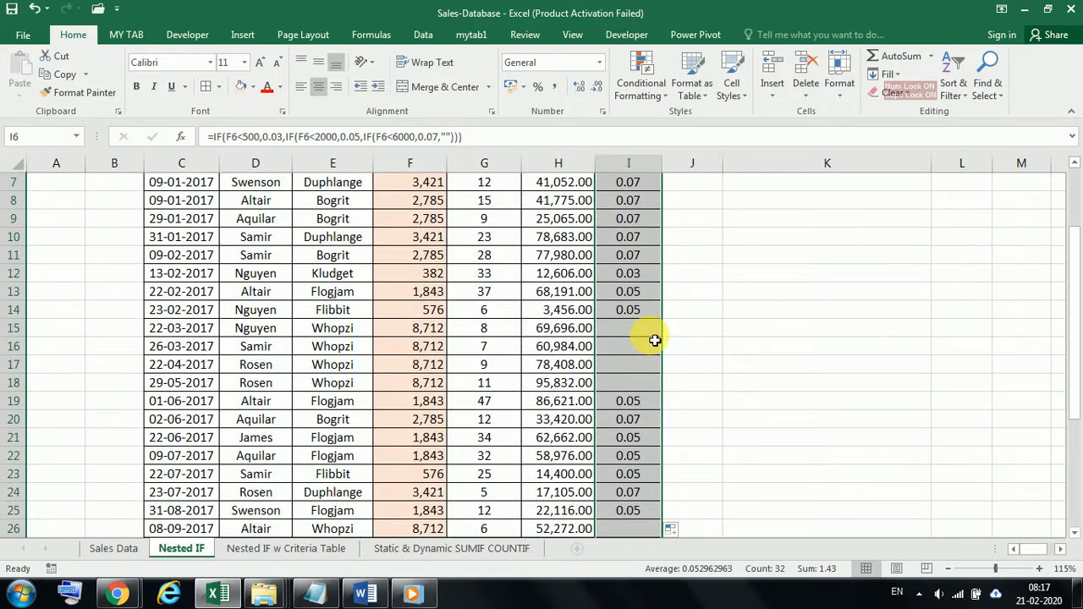
{"action": "scroll", "coordinate": [655, 340], "scroll_direction": "down", "scroll_amount": 1}
{"action": "scroll", "coordinate": [657, 341], "scroll_direction": "up", "scroll_amount": 5}
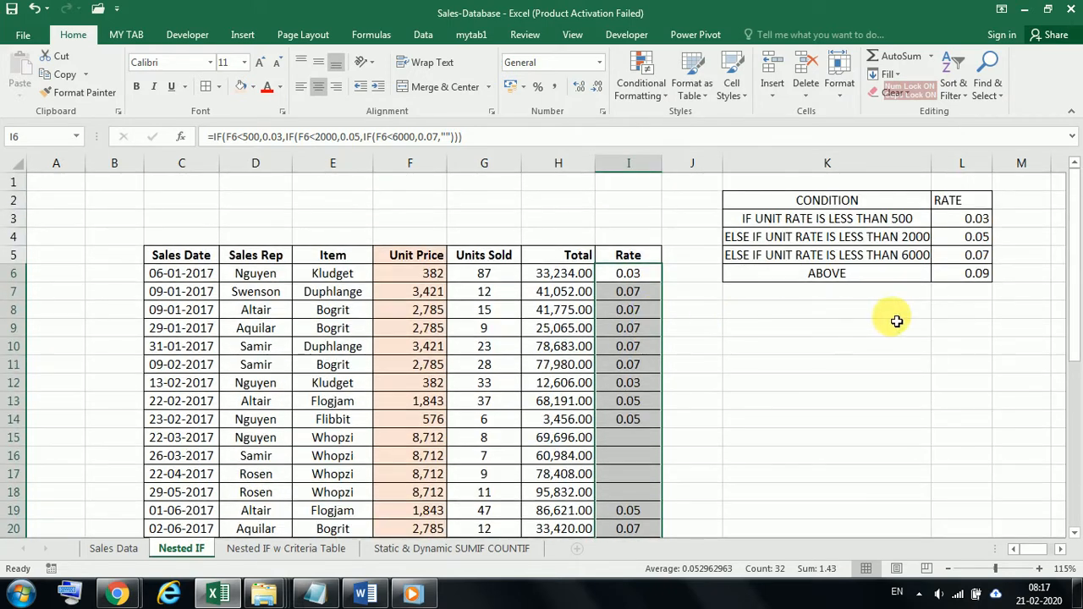
- Compare the Rate cells I15:I18 with the ABOVE condition in K6 and its rate in L6
{"action": "left_click", "coordinate": [965, 284]}
{"action": "left_click", "coordinate": [641, 274]}
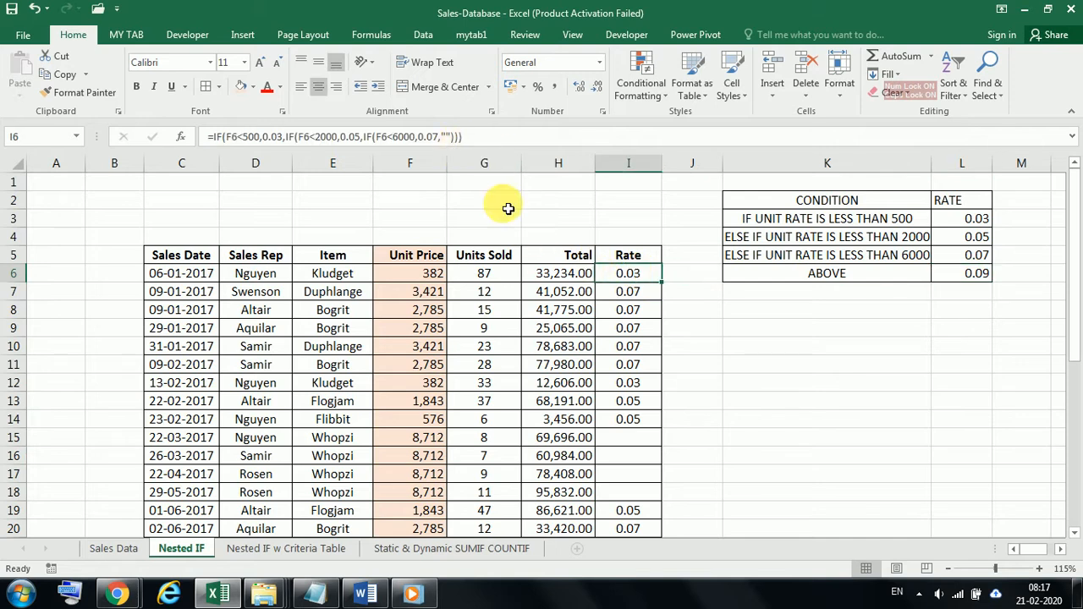
{"action": "left_click_drag", "start_coordinate": [641, 439], "coordinate": [642, 491]}
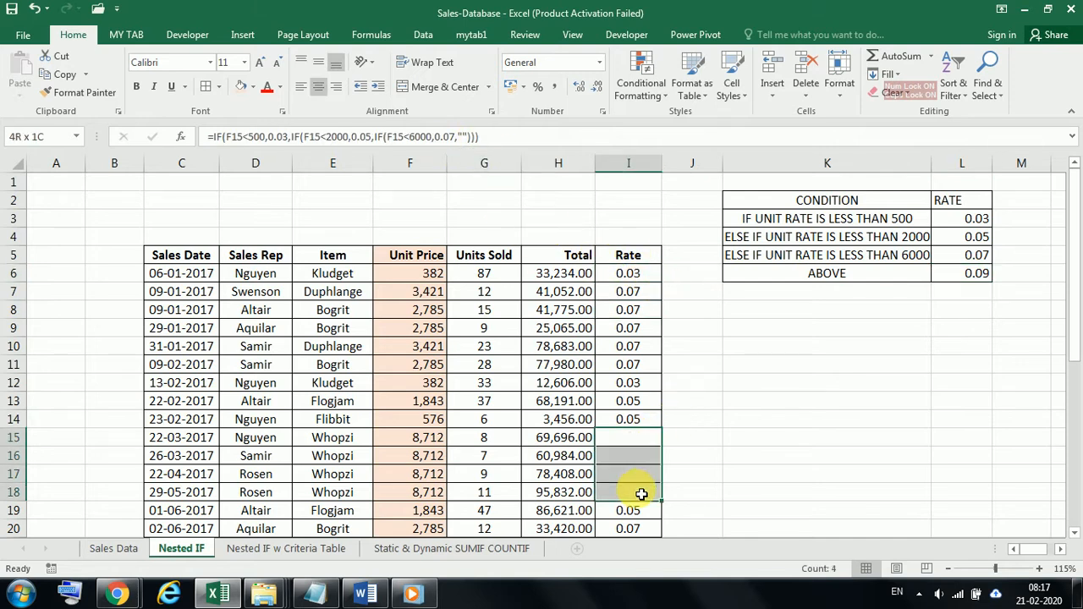
{"action": "left_click", "coordinate": [830, 273]}
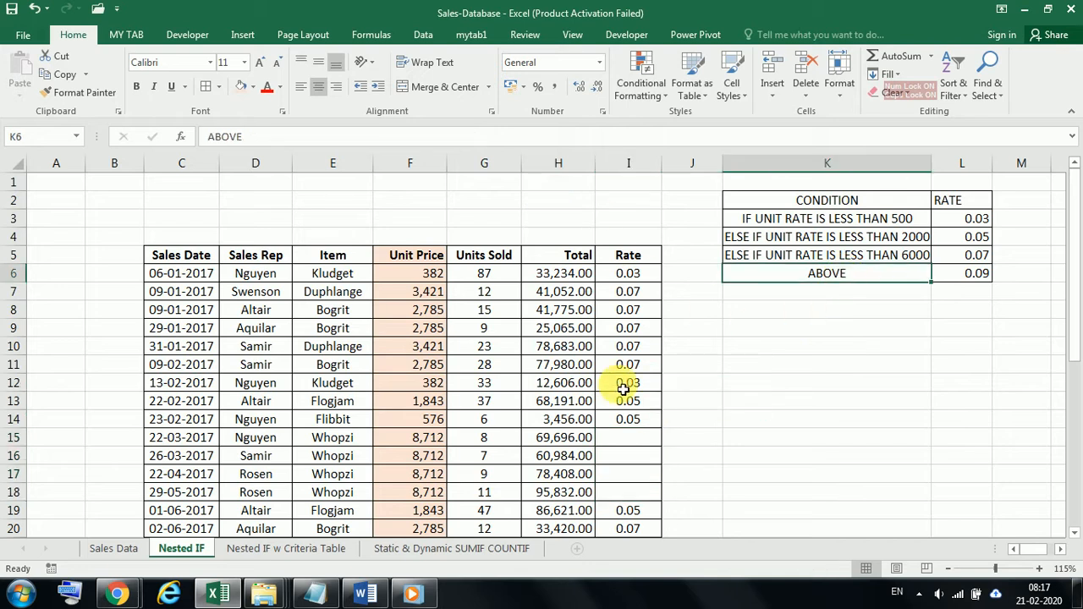
{"action": "left_click", "coordinate": [641, 440]}
- Replace the empty-text value in I14's formula with 0.09, making it =IF(F14<500,0.03,IF(F14<2000,0.05,IF(F14<6000,0.07,0.09)))
{"action": "double_click", "coordinate": [649, 423]}
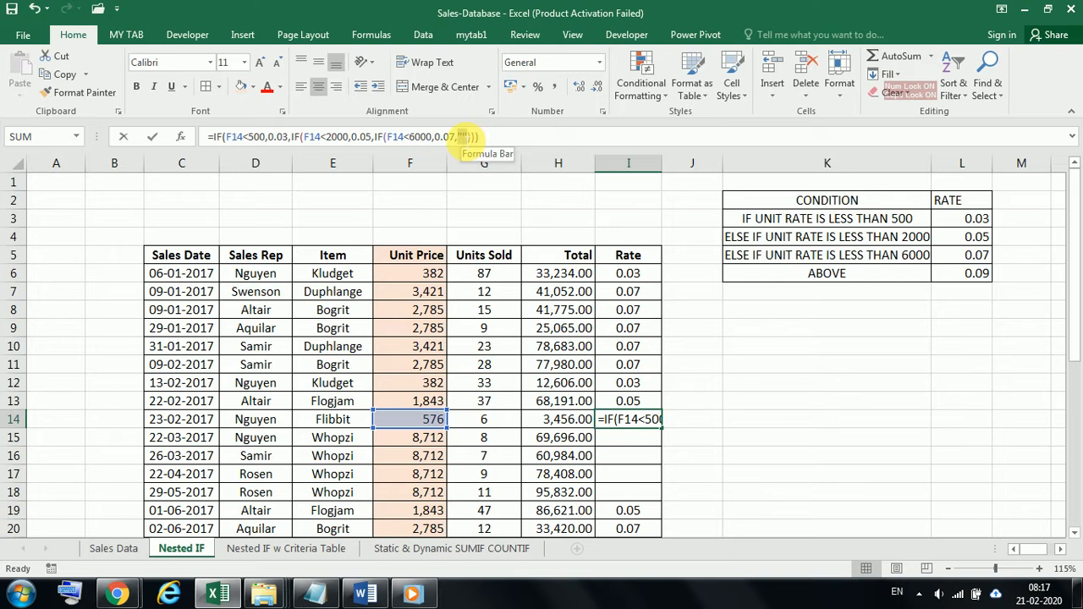
{"action": "double_click", "coordinate": [466, 137]}
{"action": "type", "text": "0.0"}
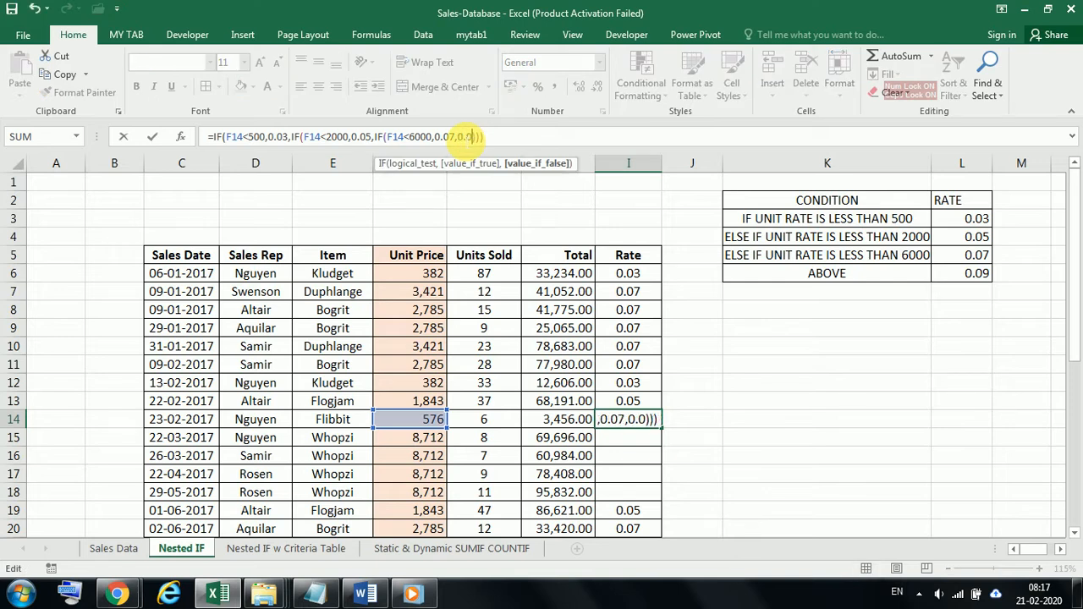
{"action": "type", "text": "9"}
{"action": "key", "text": "Return"}
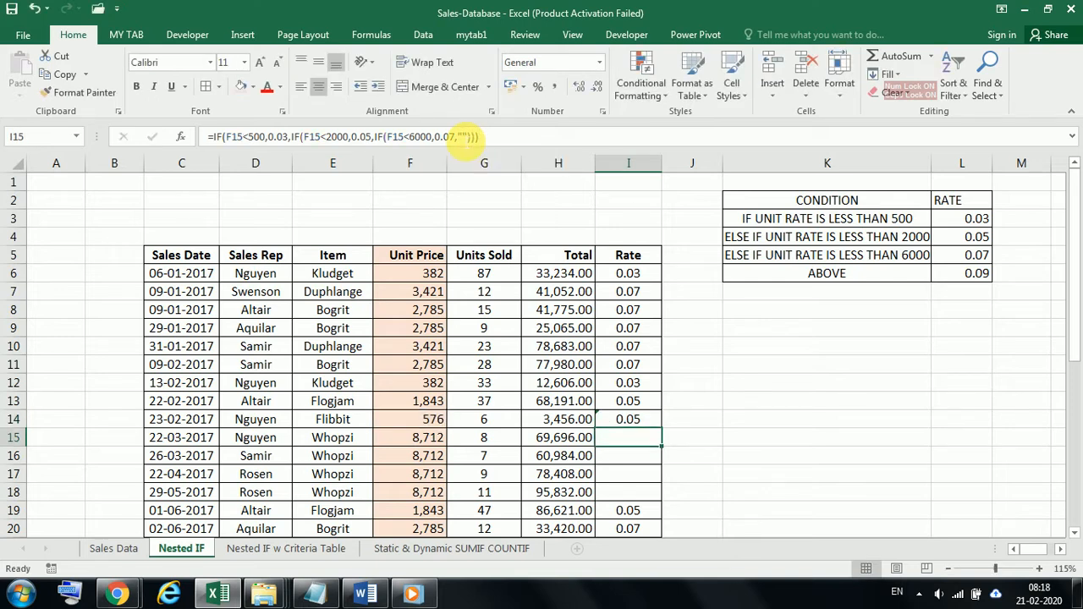
- Copy the completed nested IF formula from I14 into I6
{"action": "left_click", "coordinate": [635, 423]}
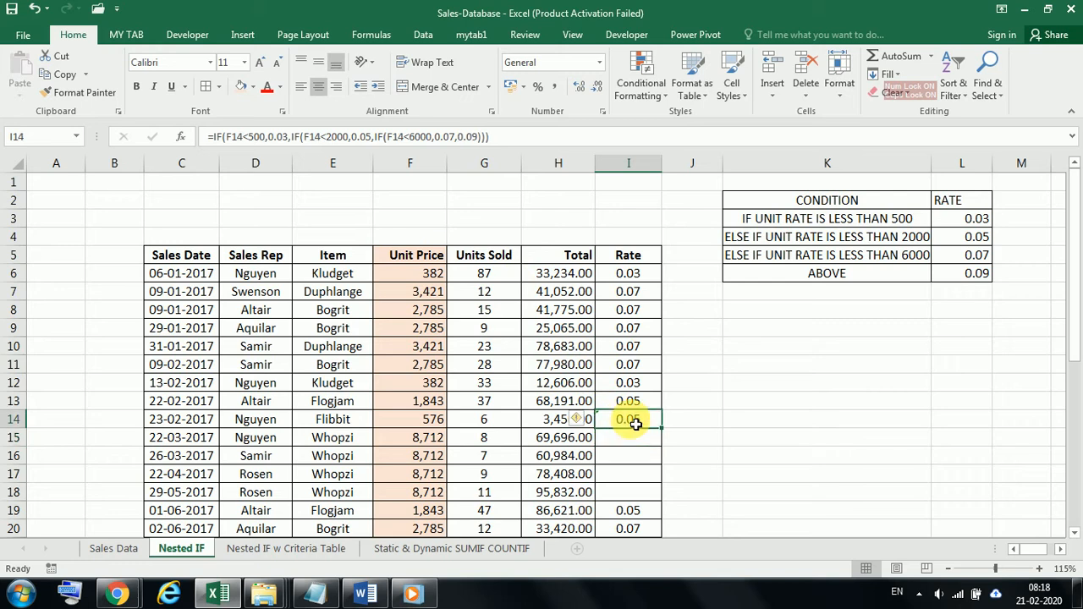
{"action": "key", "text": "ctrl+c"}
{"action": "left_click", "coordinate": [646, 277]}
{"action": "key", "text": "ctrl+v"}
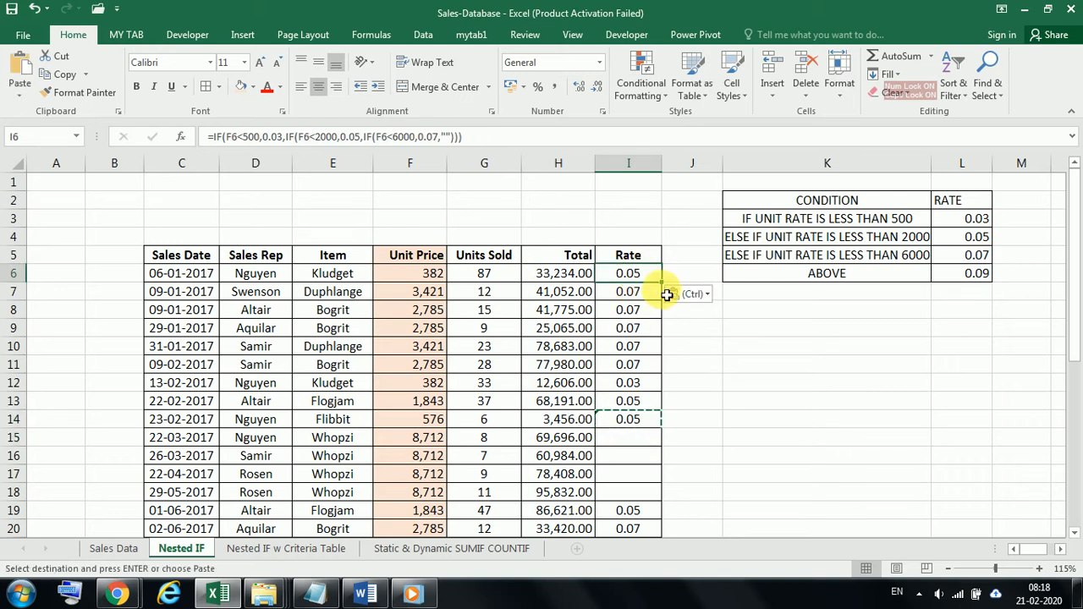
- Fill the I6 formula with the 0.09 fallback down through I37
{"action": "double_click", "coordinate": [667, 289]}
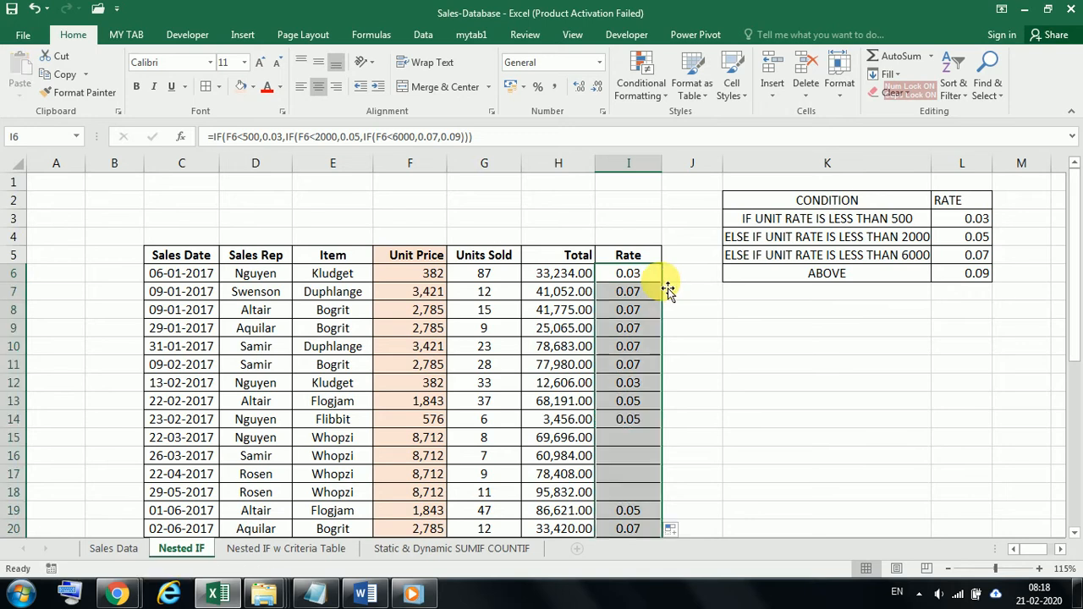
{"action": "scroll", "coordinate": [669, 290], "scroll_direction": "down", "scroll_amount": 3}
{"action": "scroll", "coordinate": [668, 290], "scroll_direction": "down", "scroll_amount": 5}
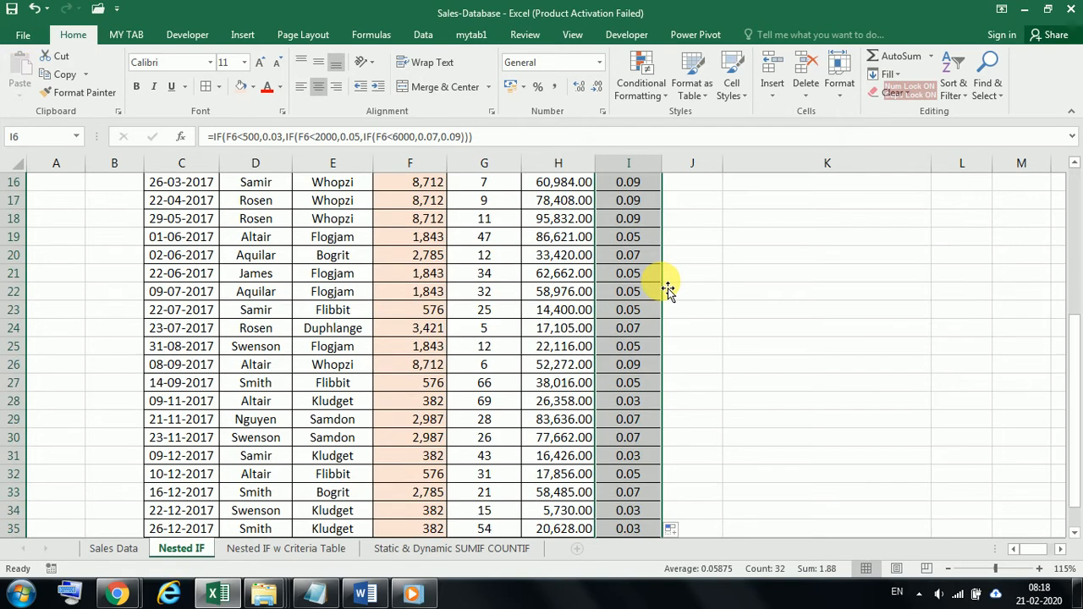
{"action": "scroll", "coordinate": [668, 290], "scroll_direction": "up", "scroll_amount": 5}
{"action": "scroll", "coordinate": [669, 290], "scroll_direction": "up", "scroll_amount": 2}
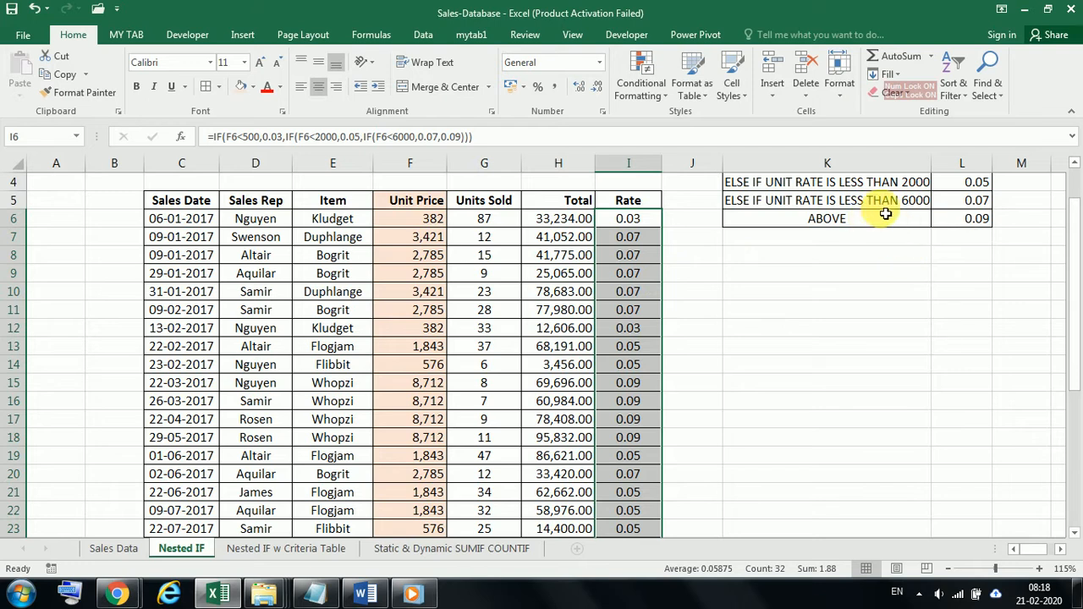
- Check the Rate in row 17 against its unit price and the ABOVE condition
{"action": "scroll", "coordinate": [639, 417], "scroll_direction": "down", "scroll_amount": 1}
{"action": "scroll", "coordinate": [639, 417], "scroll_direction": "down", "scroll_amount": 1}
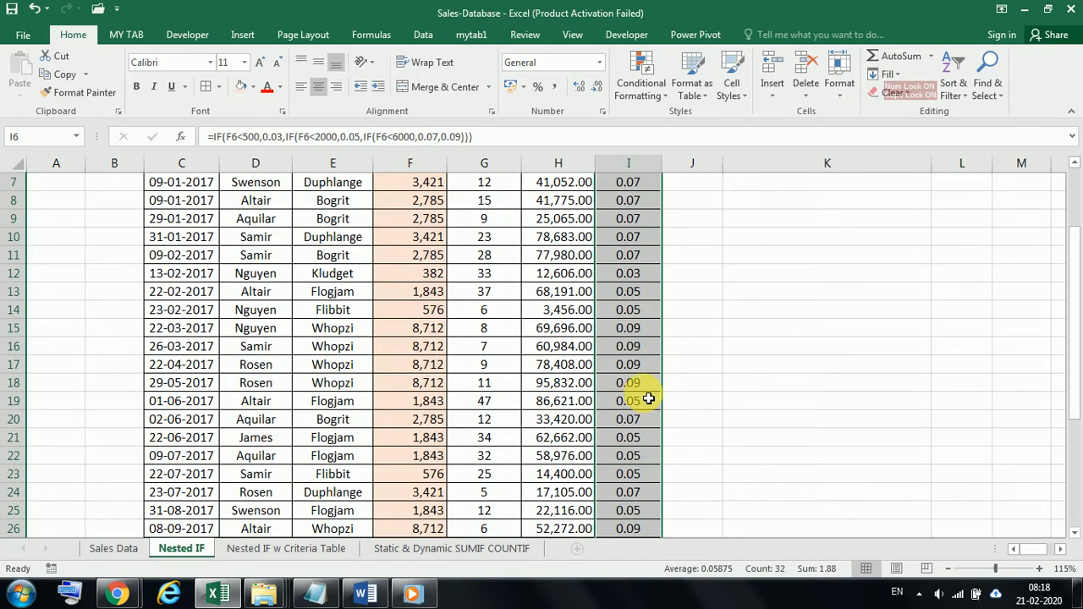
{"action": "left_click", "coordinate": [633, 364]}
{"action": "left_click_drag", "start_coordinate": [421, 366], "coordinate": [643, 370]}
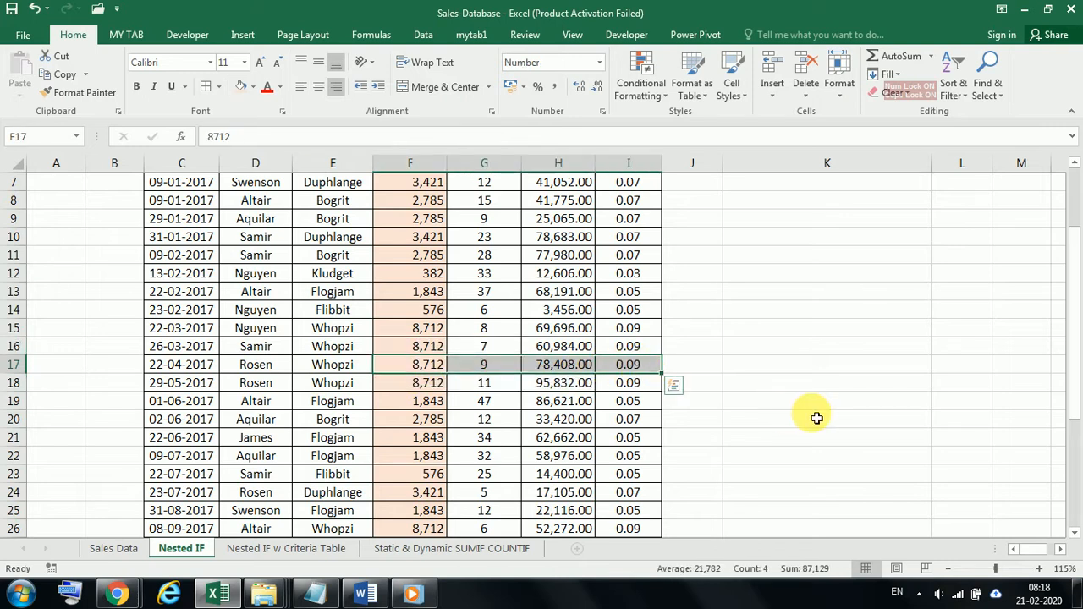
{"action": "scroll", "coordinate": [817, 418], "scroll_direction": "up", "scroll_amount": 2}
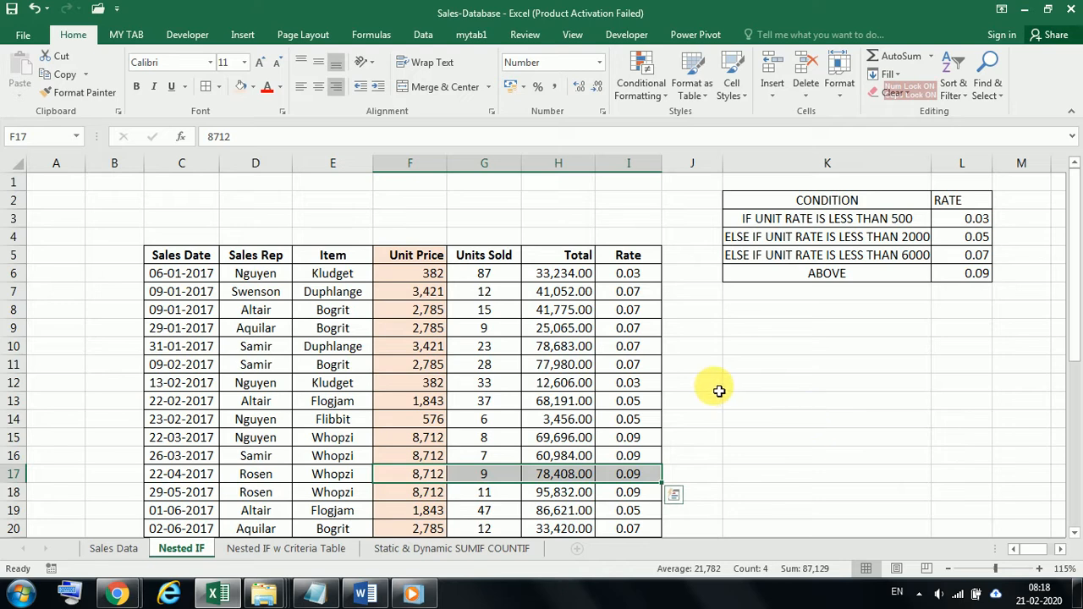
{"action": "left_click", "coordinate": [767, 347]}
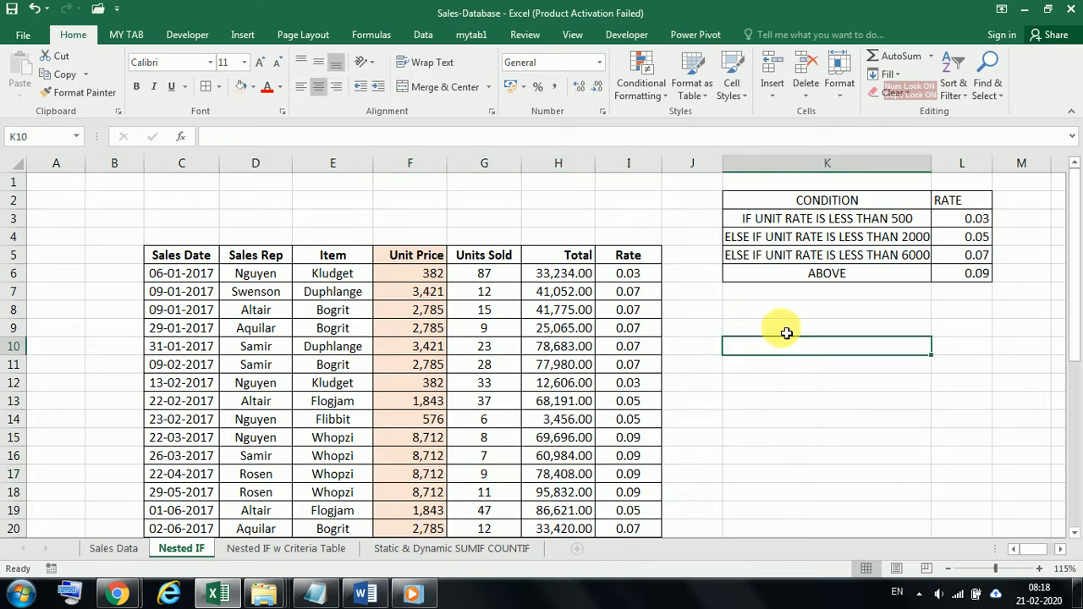
- Review the hard-coded 500 threshold in I6's formula and select the condition table K2:L6 for comparison
{"action": "left_click", "coordinate": [645, 280]}
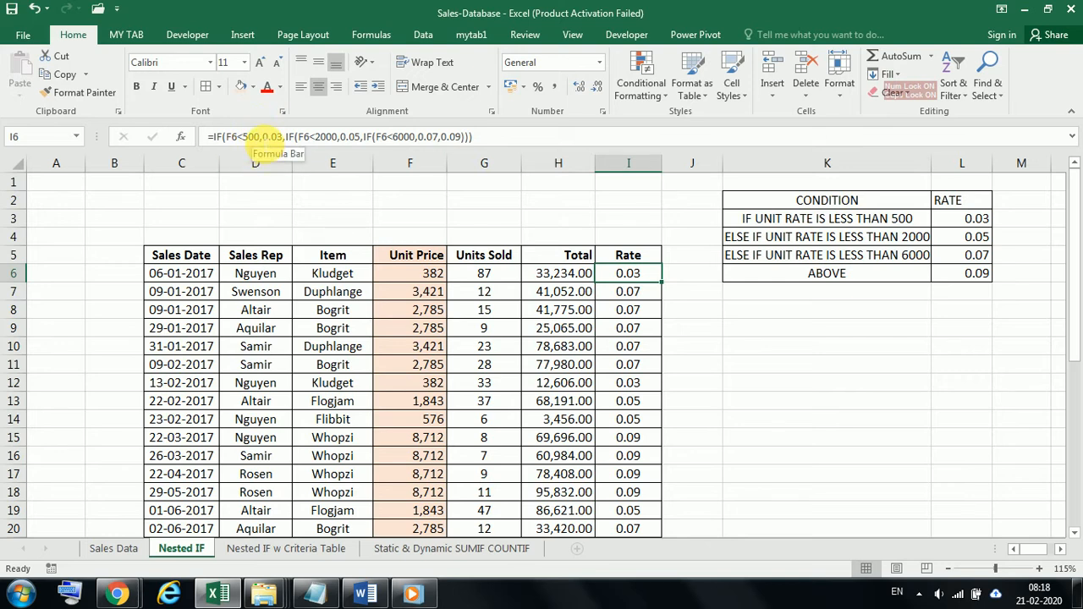
{"action": "left_click", "coordinate": [247, 138]}
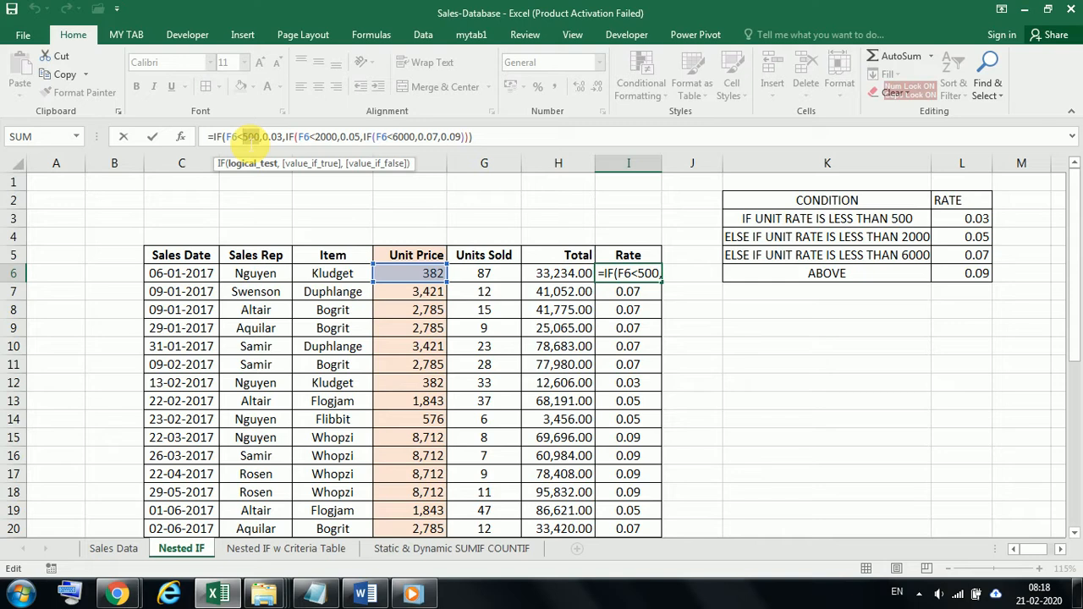
{"action": "key", "text": "Escape"}
{"action": "left_click", "coordinate": [735, 346]}
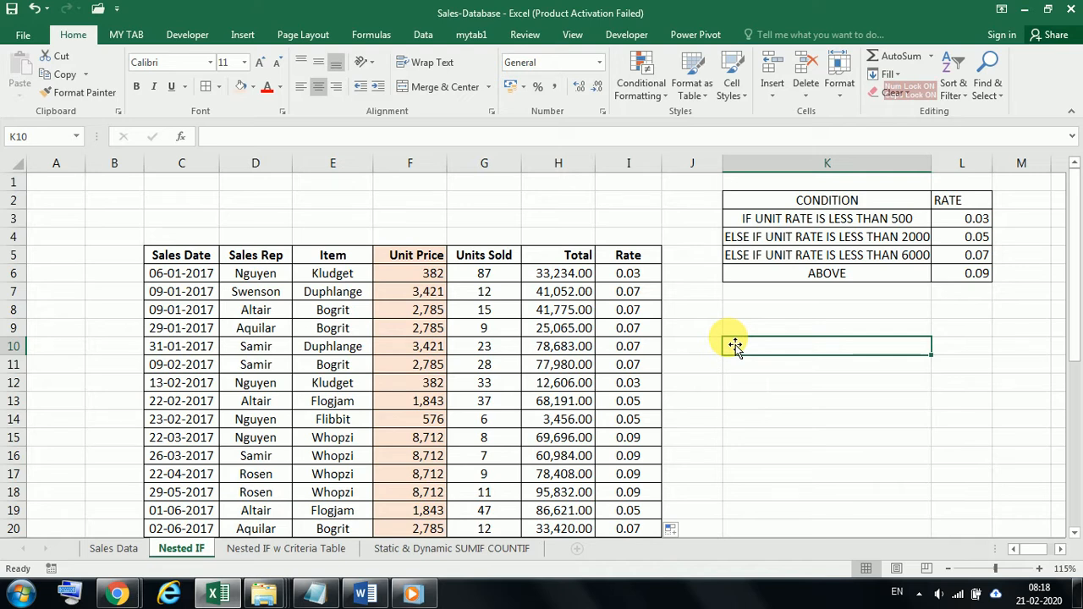
{"action": "left_click", "coordinate": [810, 195]}
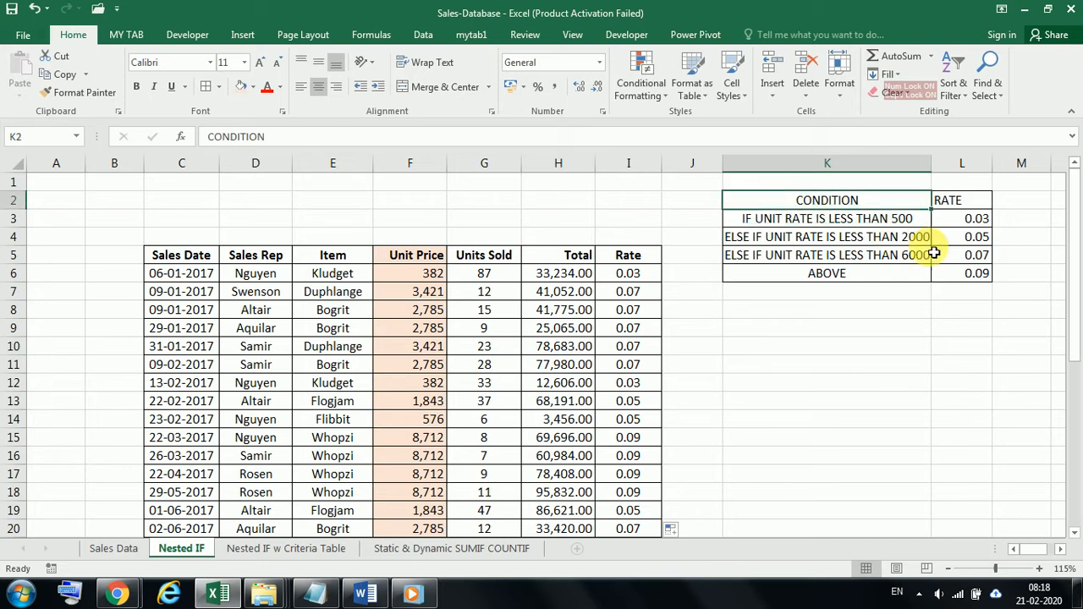
{"action": "left_click", "coordinate": [974, 271], "text": "shift"}
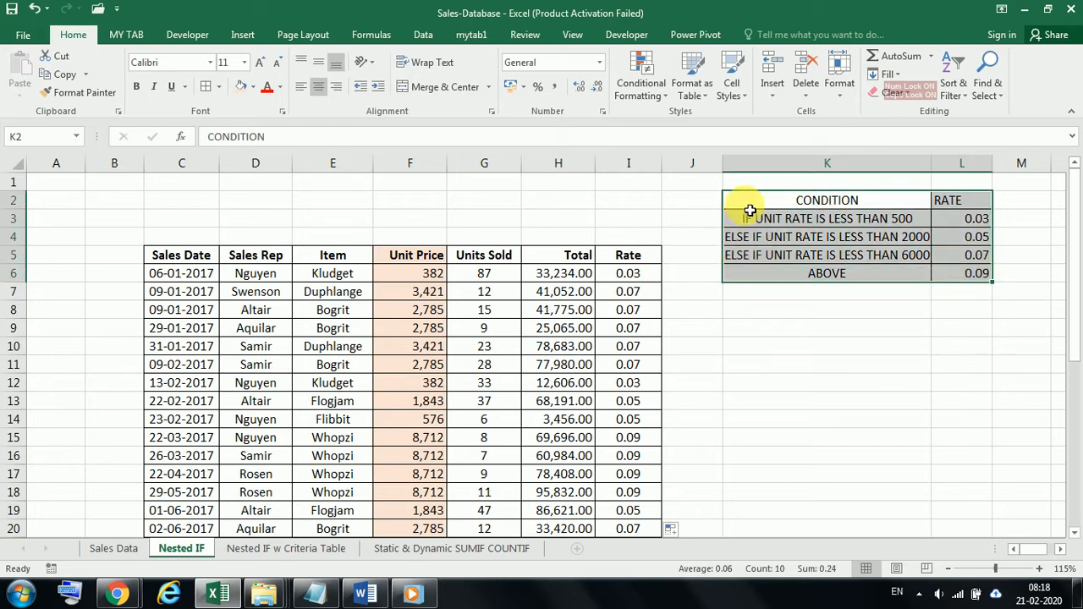
- Examine the Upper Limit and Rate values in the criteria table on the Nested IF w Criteria Table sheet
{"action": "left_click", "coordinate": [428, 257]}
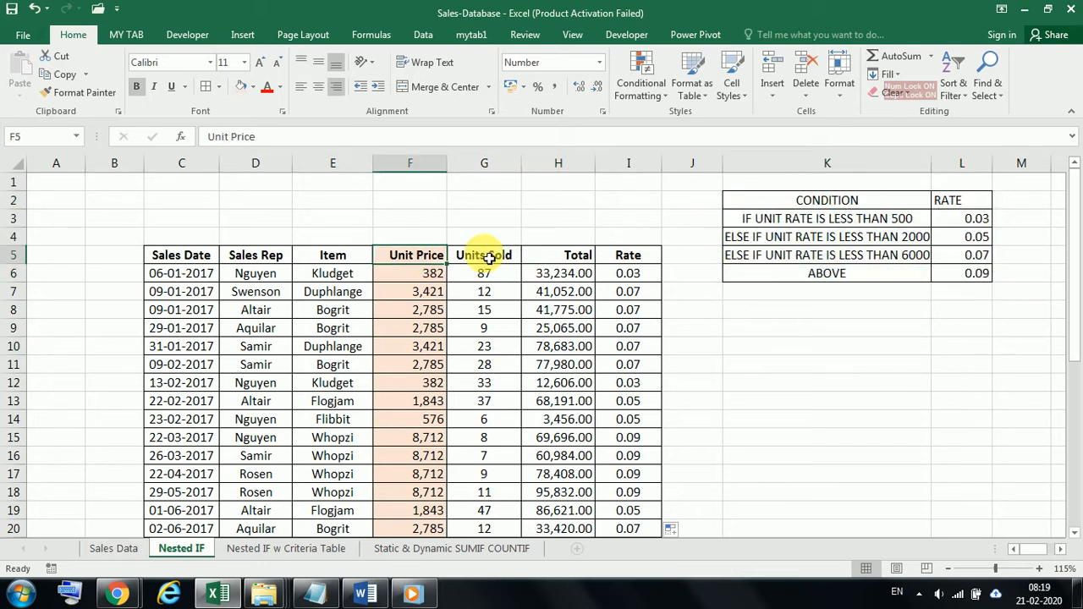
{"action": "left_click", "coordinate": [281, 551]}
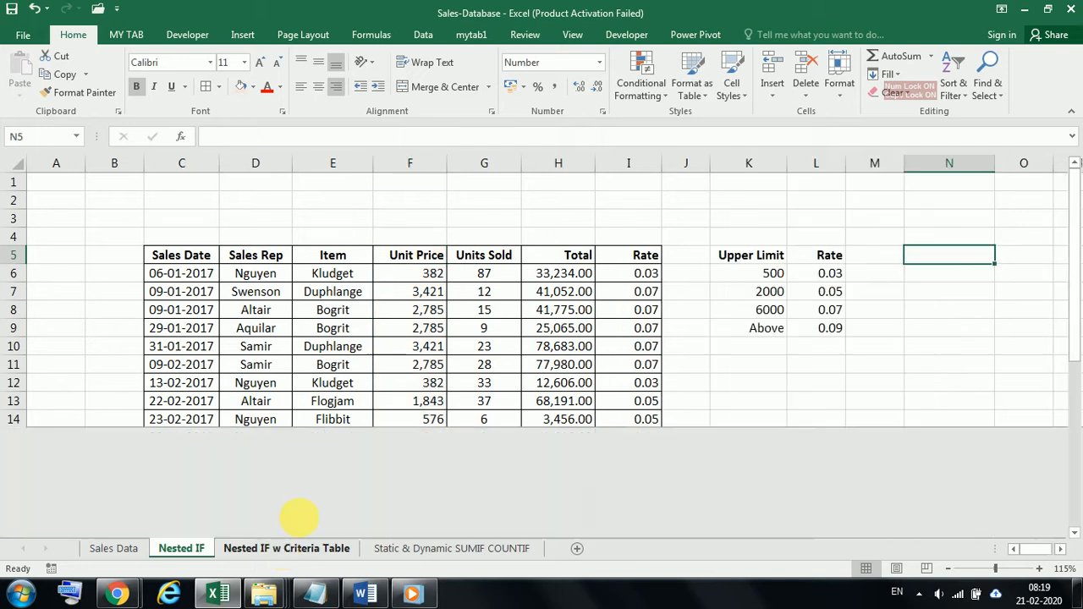
{"action": "left_click", "coordinate": [767, 275]}
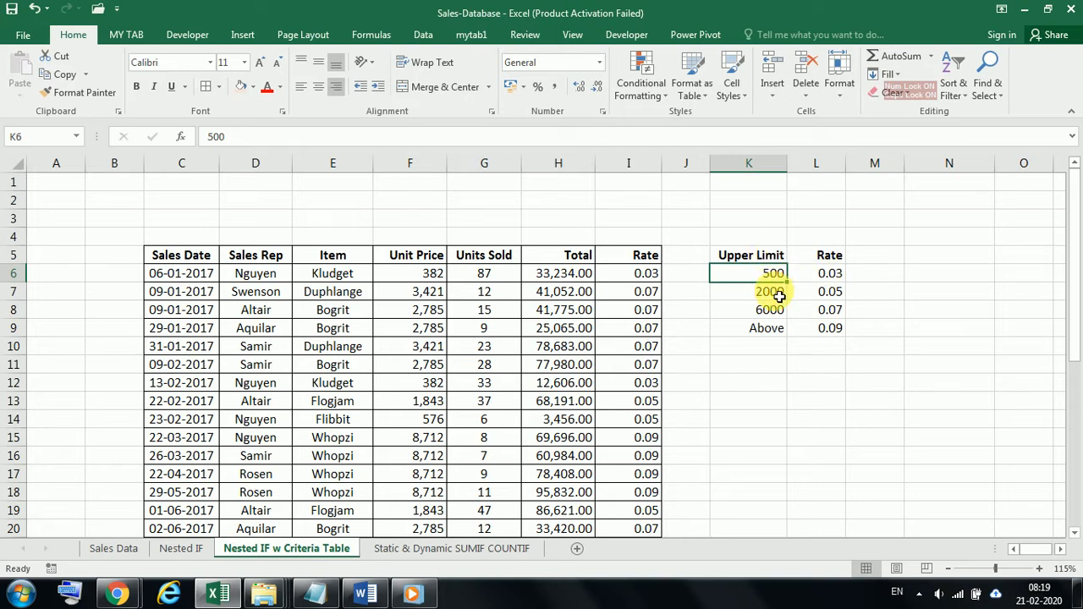
{"action": "left_click", "coordinate": [825, 280]}
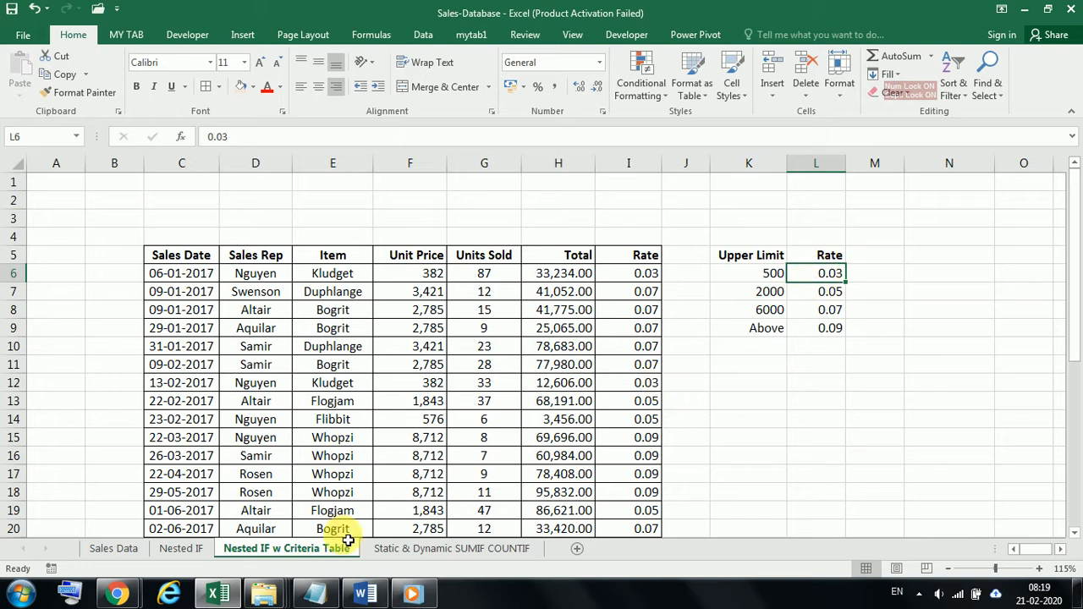
{"action": "left_click", "coordinate": [185, 549]}
{"action": "left_click", "coordinate": [265, 549]}
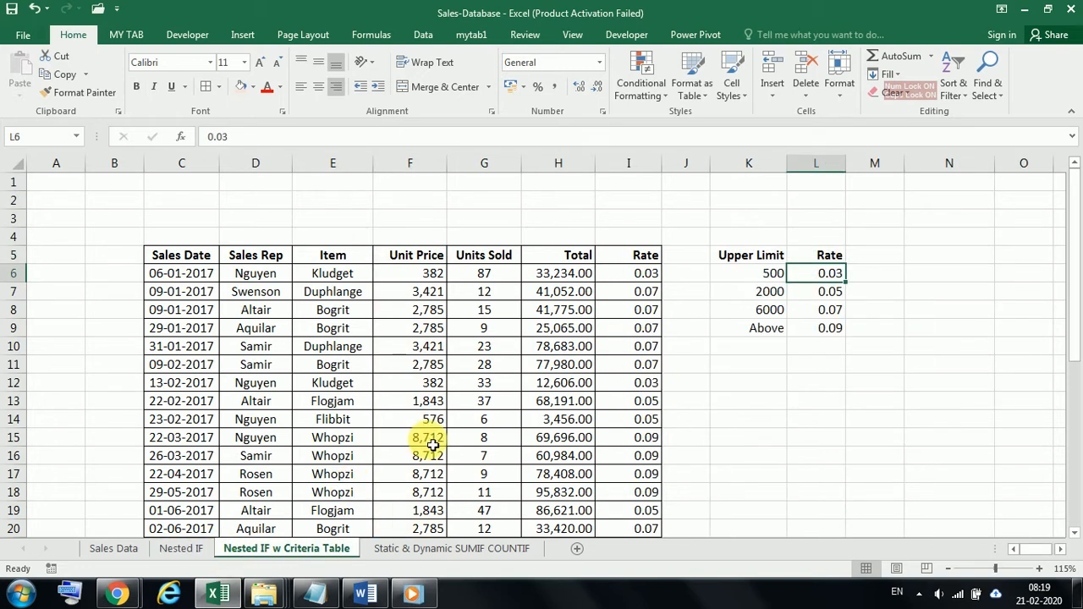
{"action": "left_click", "coordinate": [782, 297]}
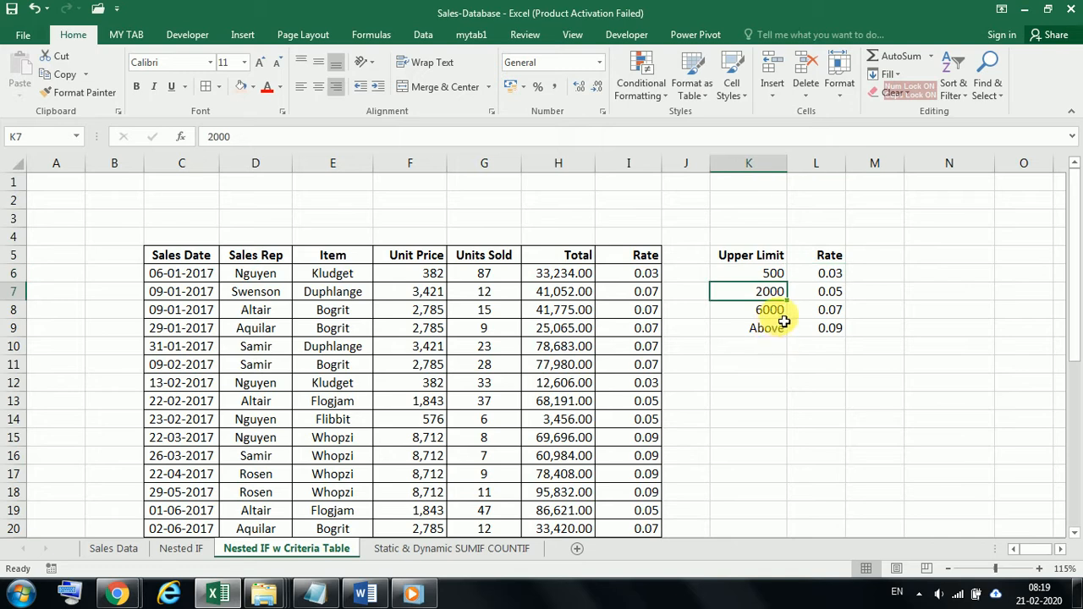
{"action": "left_click", "coordinate": [782, 310]}
{"action": "left_click", "coordinate": [770, 333]}
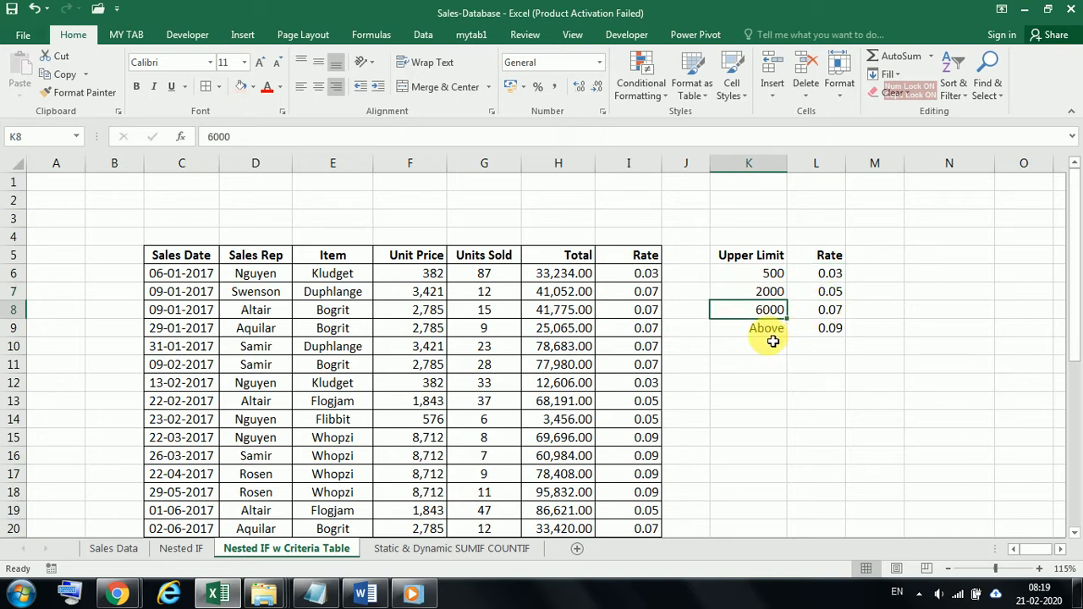
- Center-align the Upper Limit and Rate criteria table in K5:L9
{"action": "left_click_drag", "start_coordinate": [768, 258], "coordinate": [838, 335]}
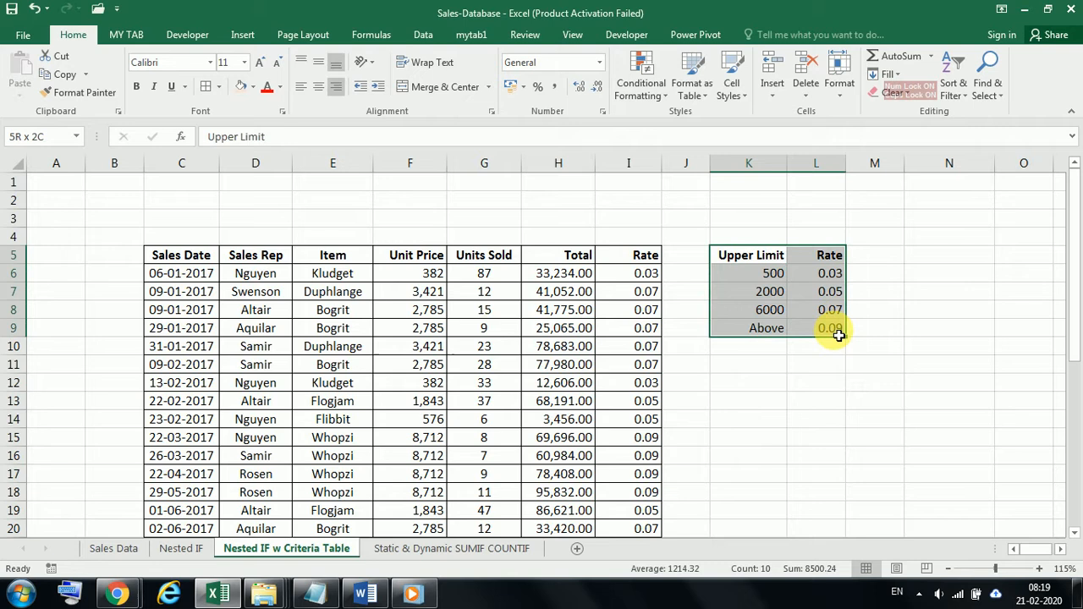
{"action": "left_click", "coordinate": [318, 88]}
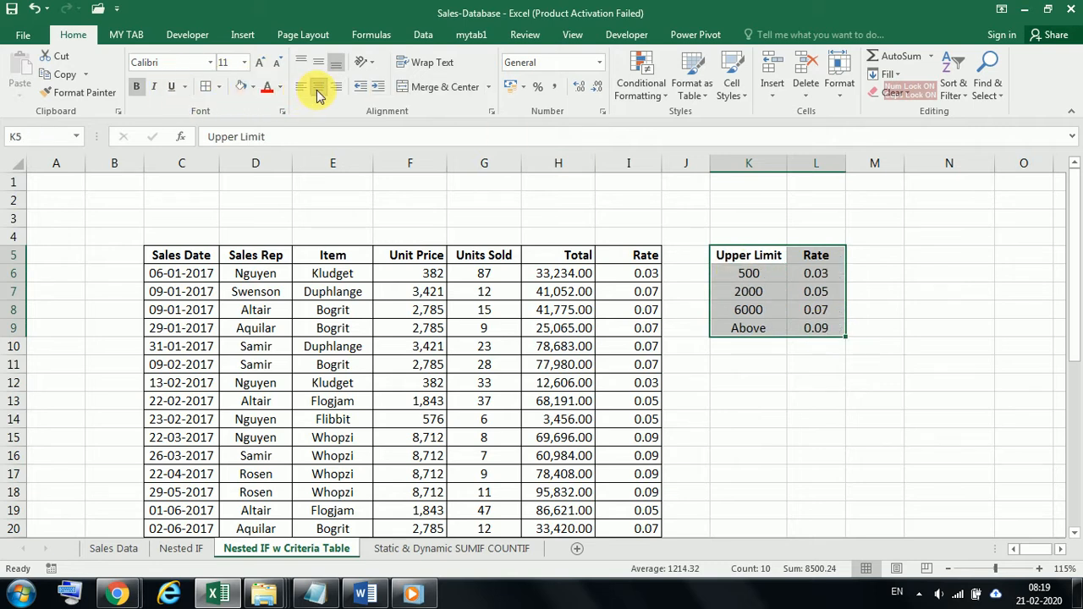
{"action": "left_click", "coordinate": [758, 276]}
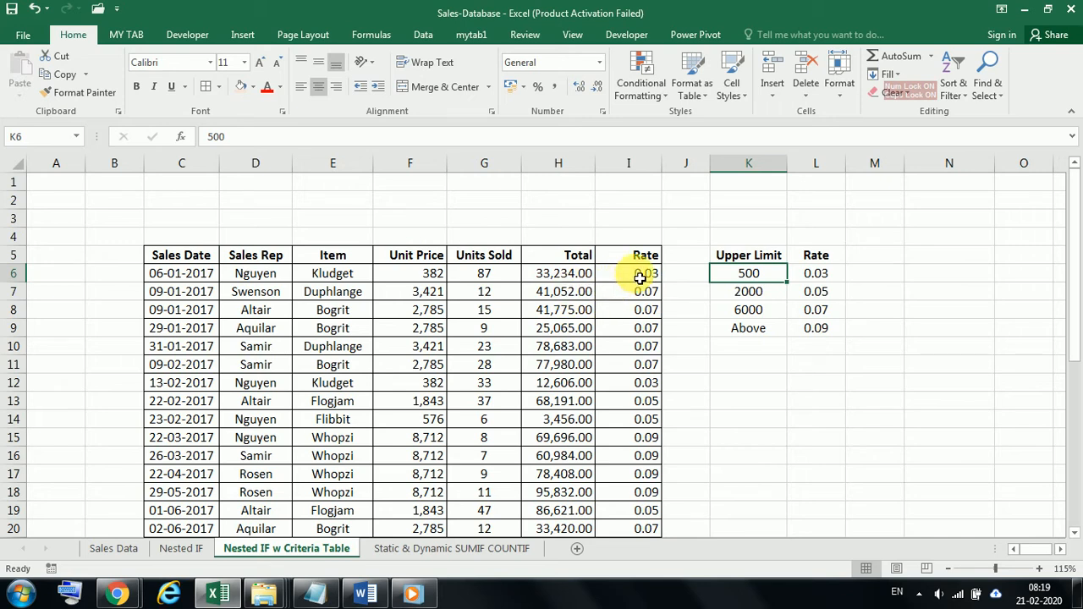
- Clear column I's contents and copy the Rate header from I5 on the Nested IF sheet into I5 here
{"action": "left_click", "coordinate": [641, 162]}
{"action": "key", "text": "Delete"}
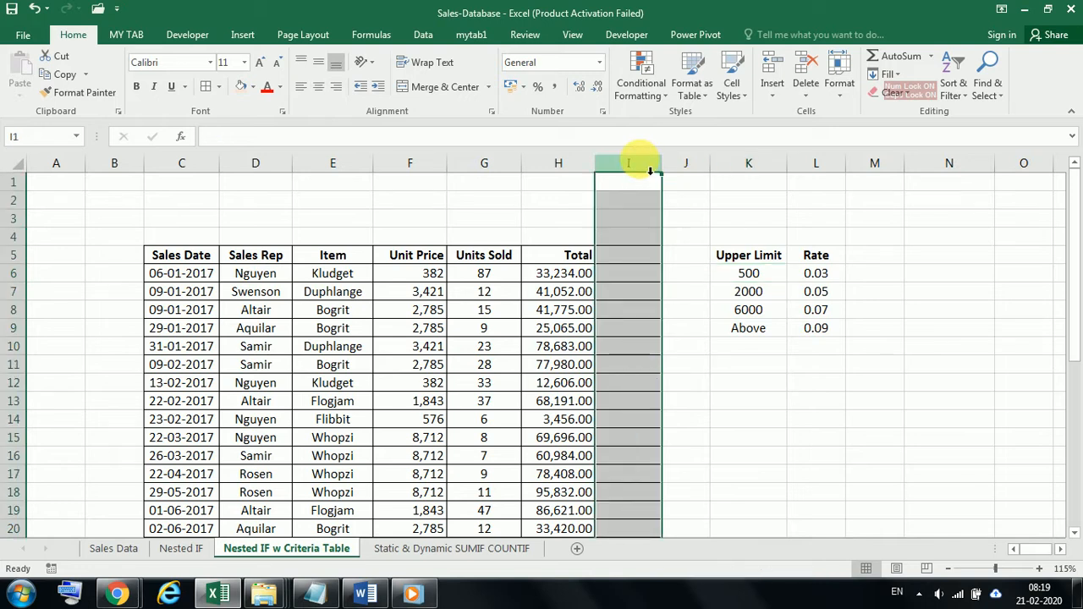
{"action": "left_click", "coordinate": [181, 548]}
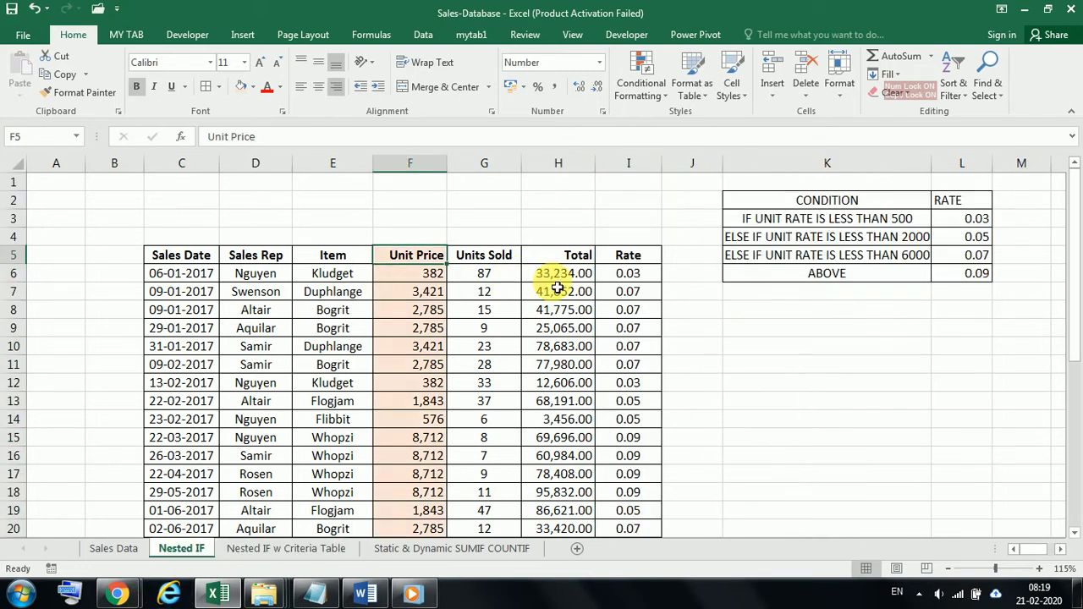
{"action": "left_click", "coordinate": [639, 258]}
{"action": "key", "text": "ctrl+c"}
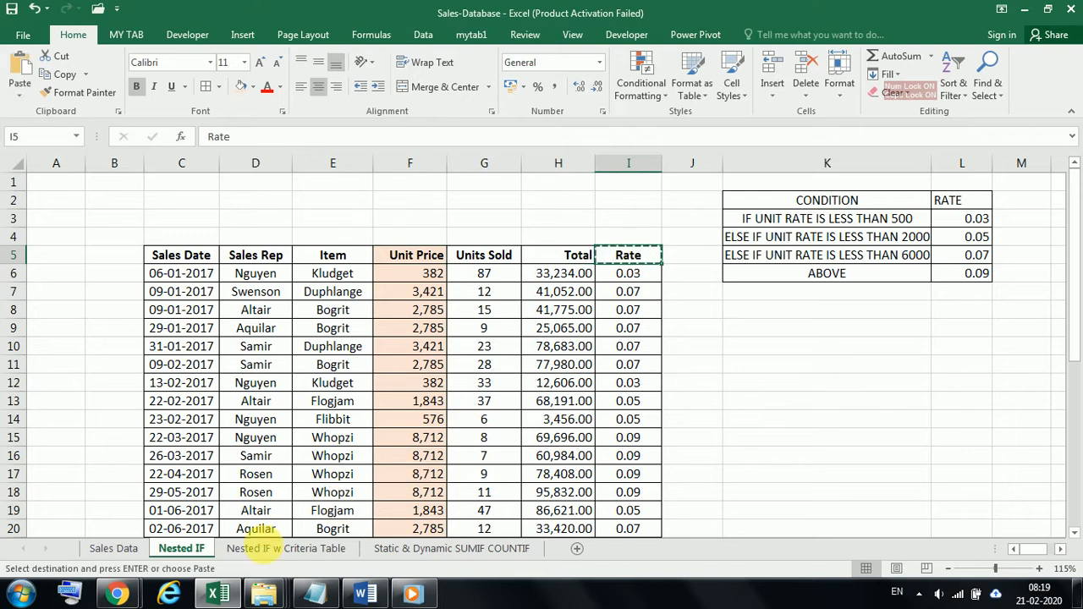
{"action": "left_click", "coordinate": [246, 549]}
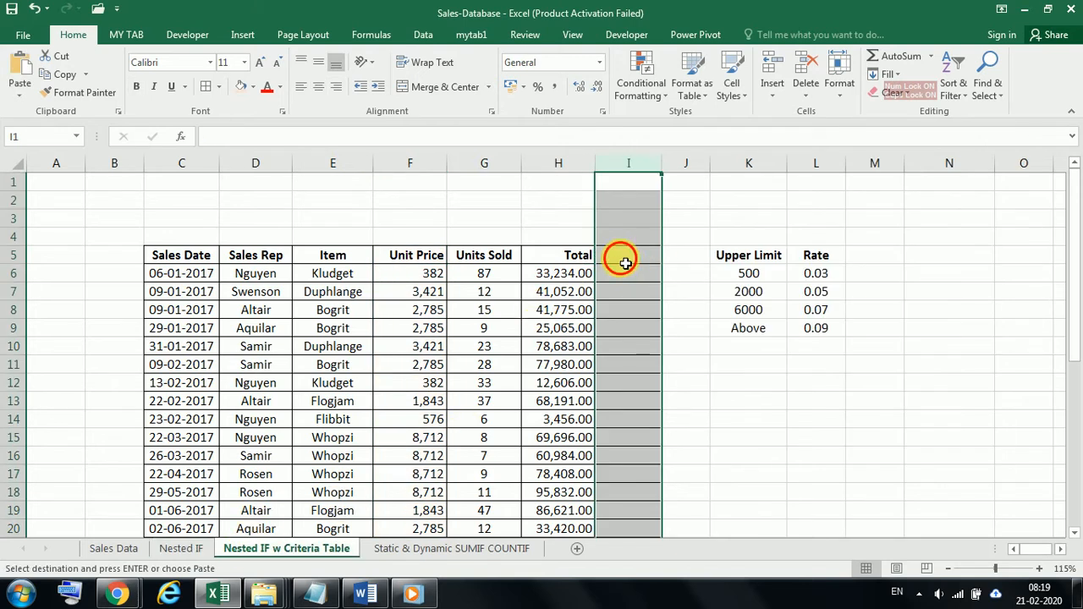
{"action": "left_click", "coordinate": [627, 264]}
{"action": "key", "text": "ctrl+v"}
{"action": "key", "text": "Down"}
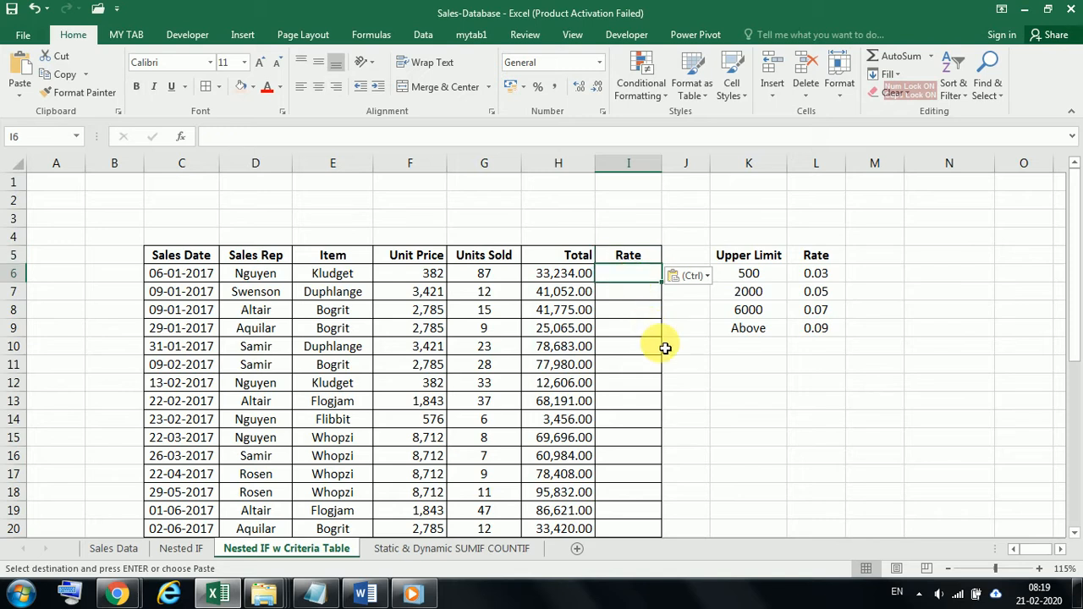
{"action": "key", "text": "Escape"}
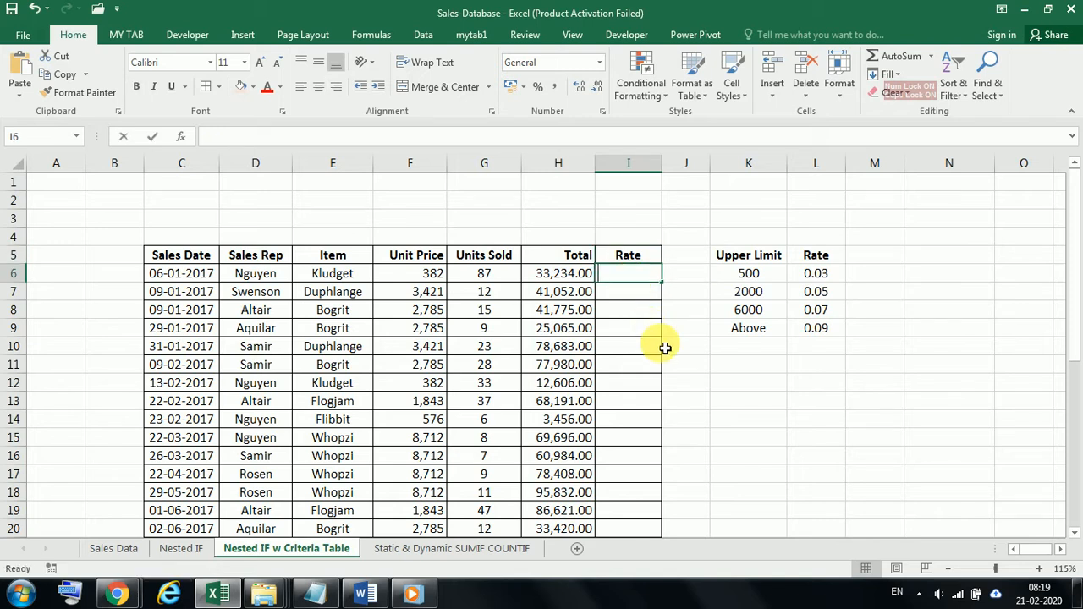
- Start the Rate formula in I6 as =IF(F6<K6,L6,IF( using the first criteria row's limit and rate
{"action": "type", "text": "=IF"}
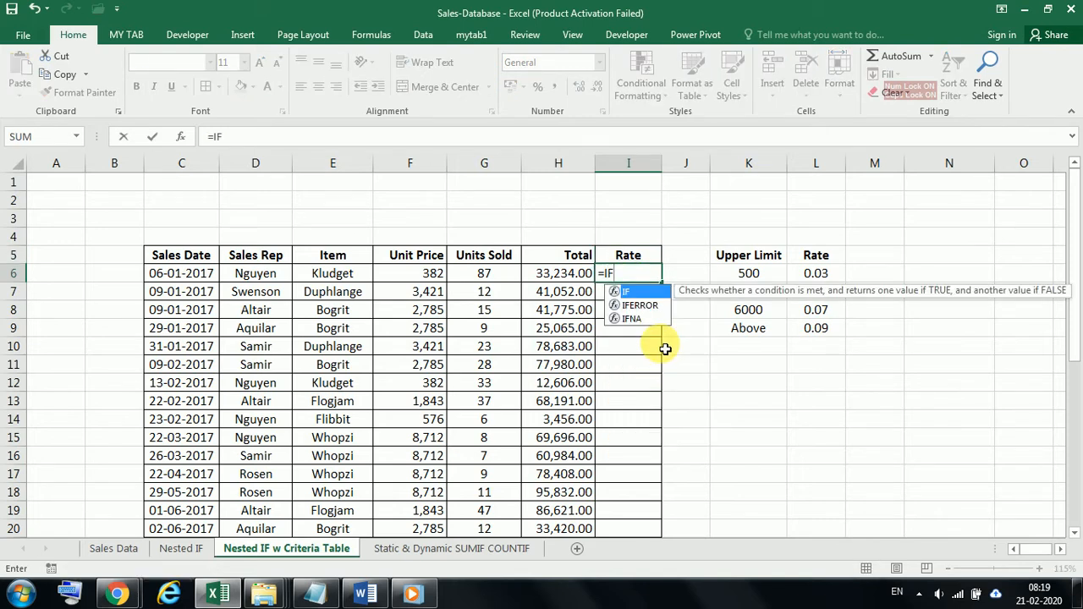
{"action": "double_click", "coordinate": [636, 293]}
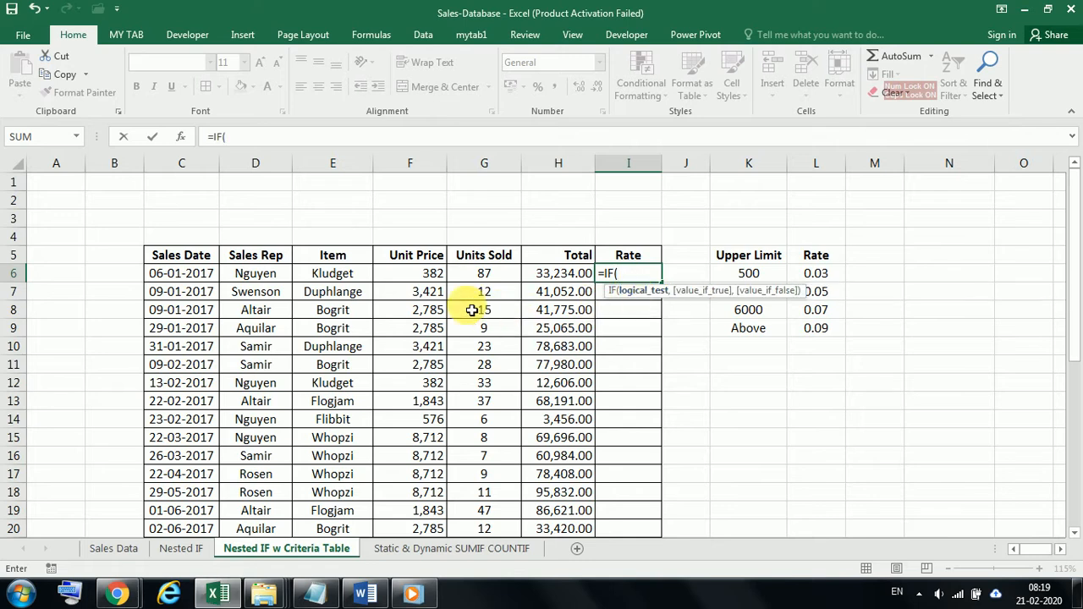
{"action": "left_click", "coordinate": [424, 279]}
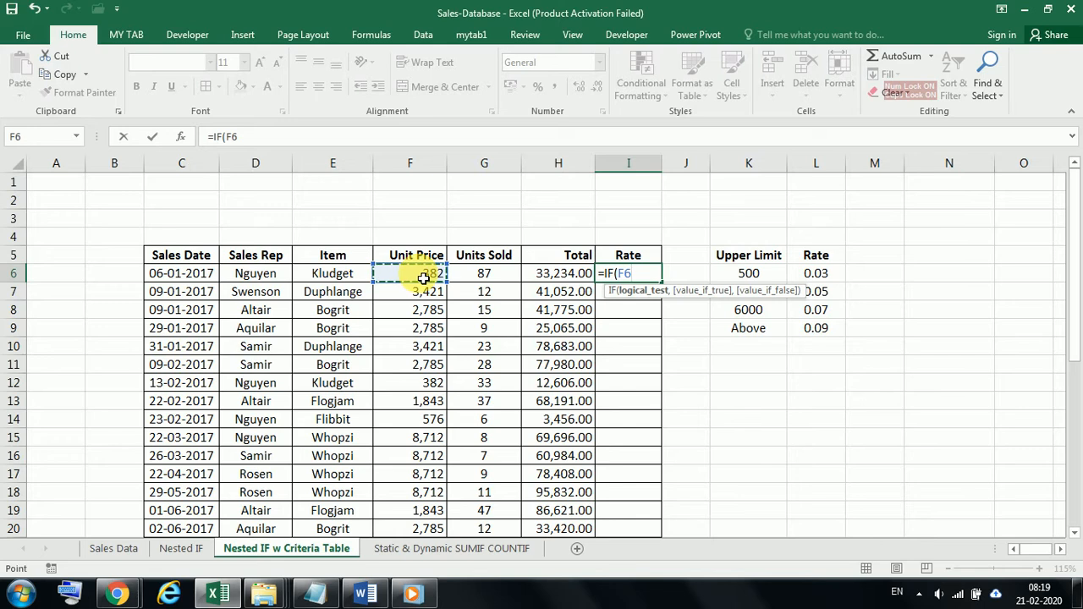
{"action": "type", "text": "<"}
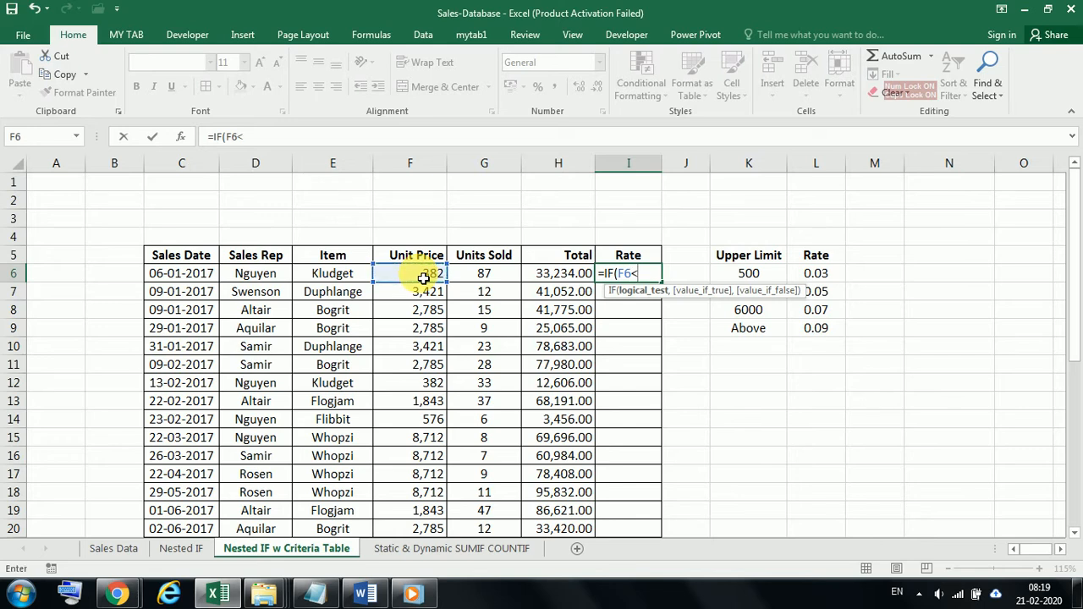
{"action": "left_click", "coordinate": [755, 280]}
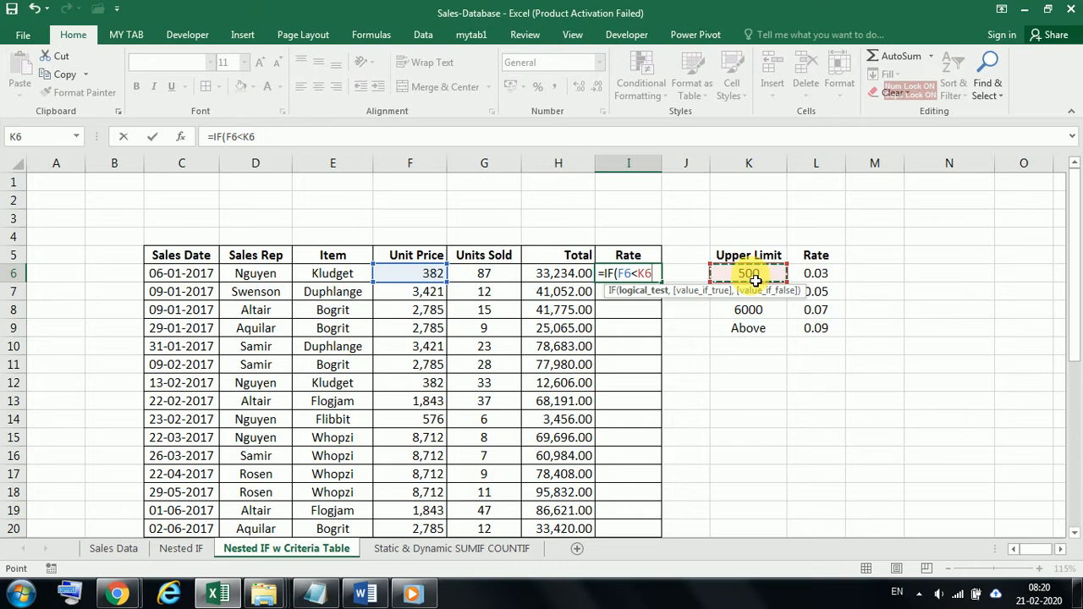
{"action": "type", "text": ","}
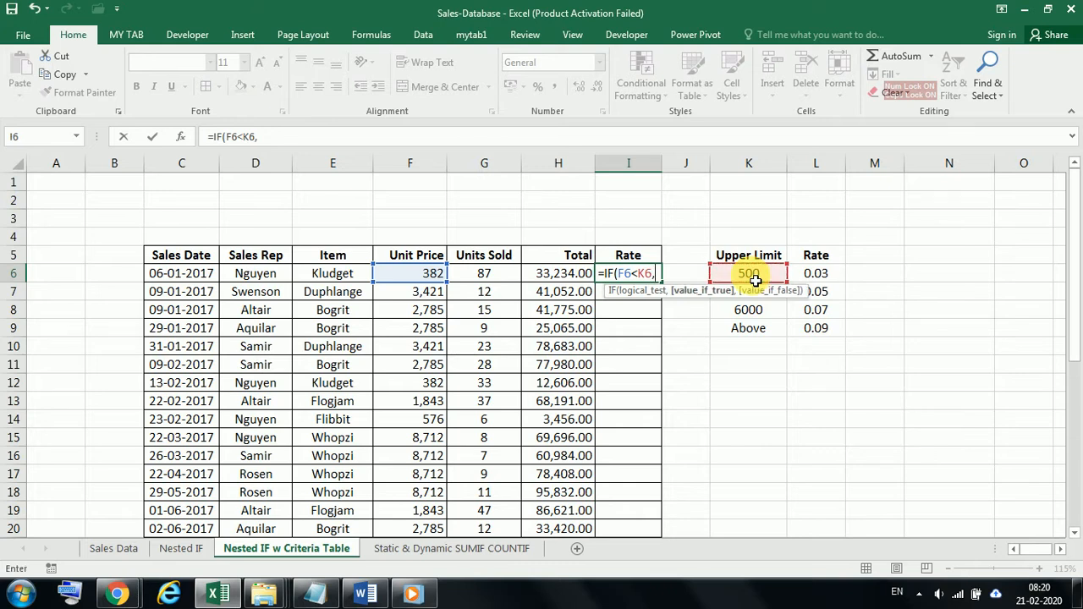
{"action": "left_click", "coordinate": [820, 275]}
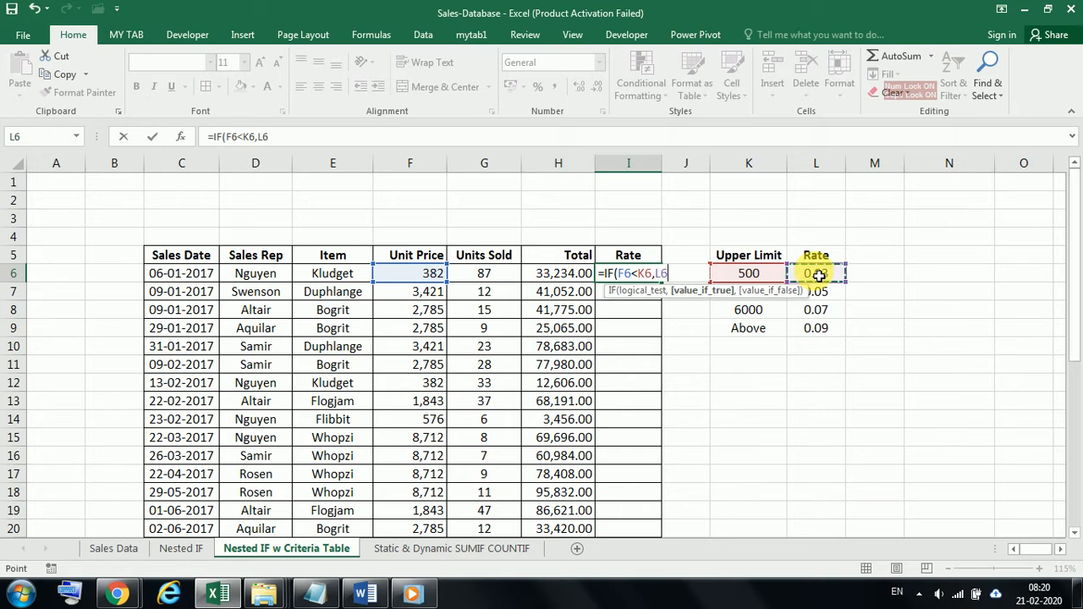
{"action": "type", "text": ","}
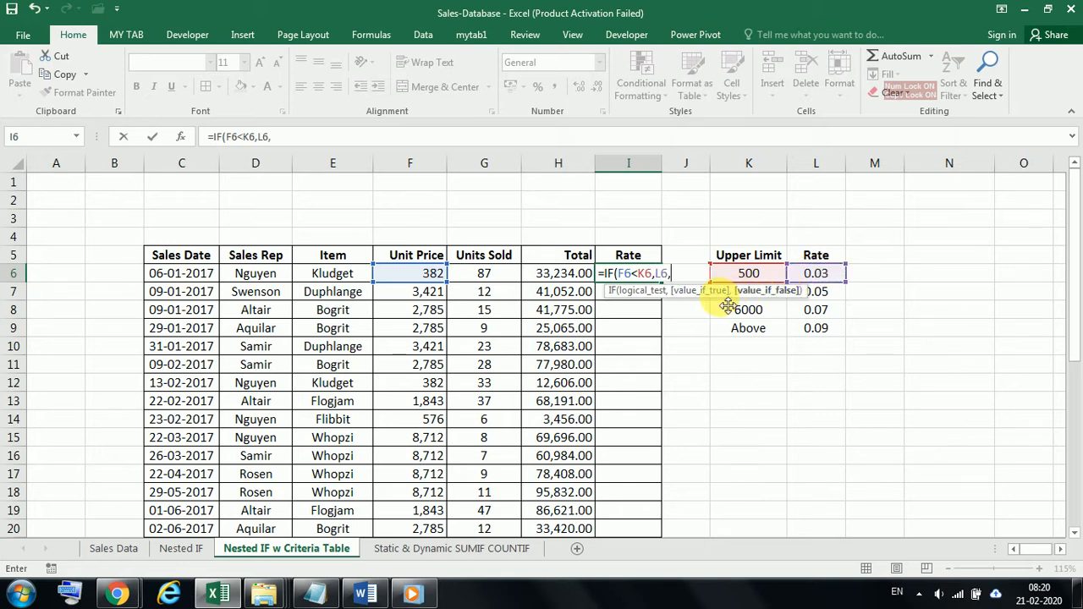
{"action": "type", "text": "IF"}
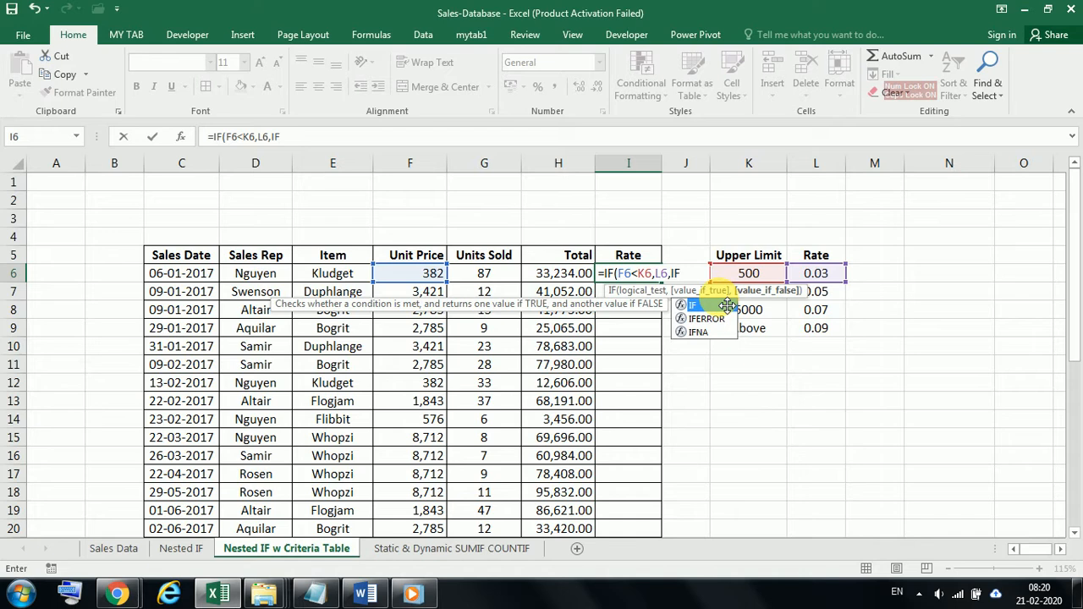
{"action": "double_click", "coordinate": [727, 306]}
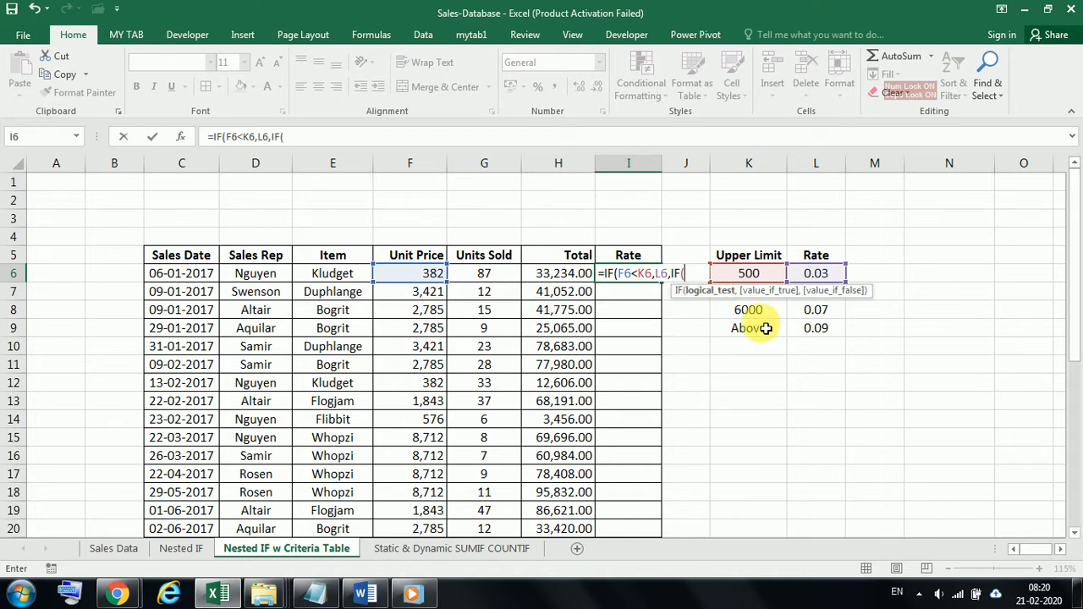
{"action": "left_click", "coordinate": [750, 275]}
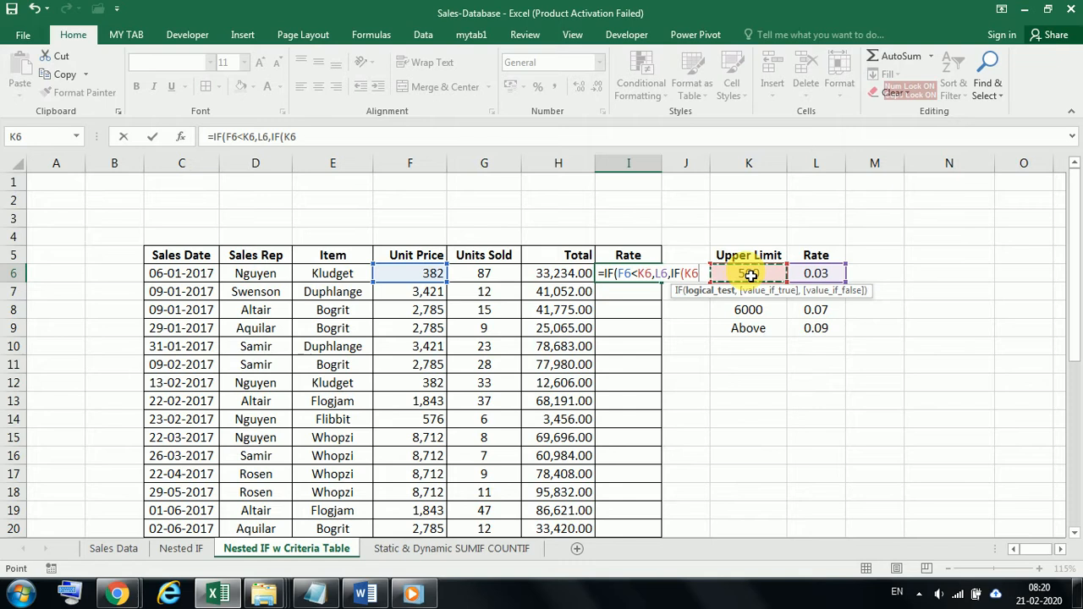
{"action": "key", "text": "Down"}
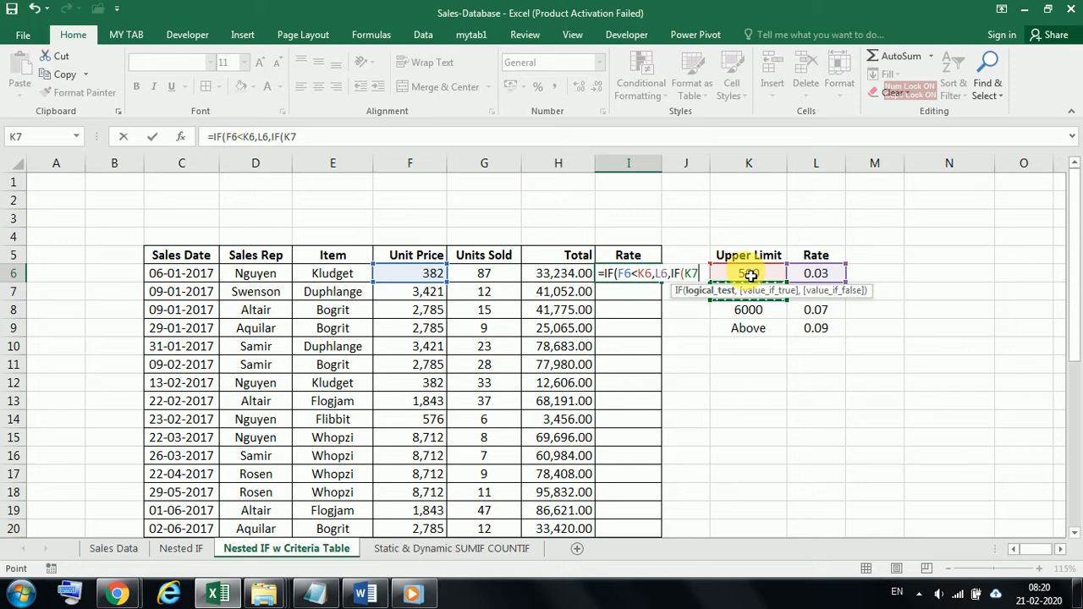
{"action": "type", "text": "<"}
{"action": "left_click", "coordinate": [832, 276]}
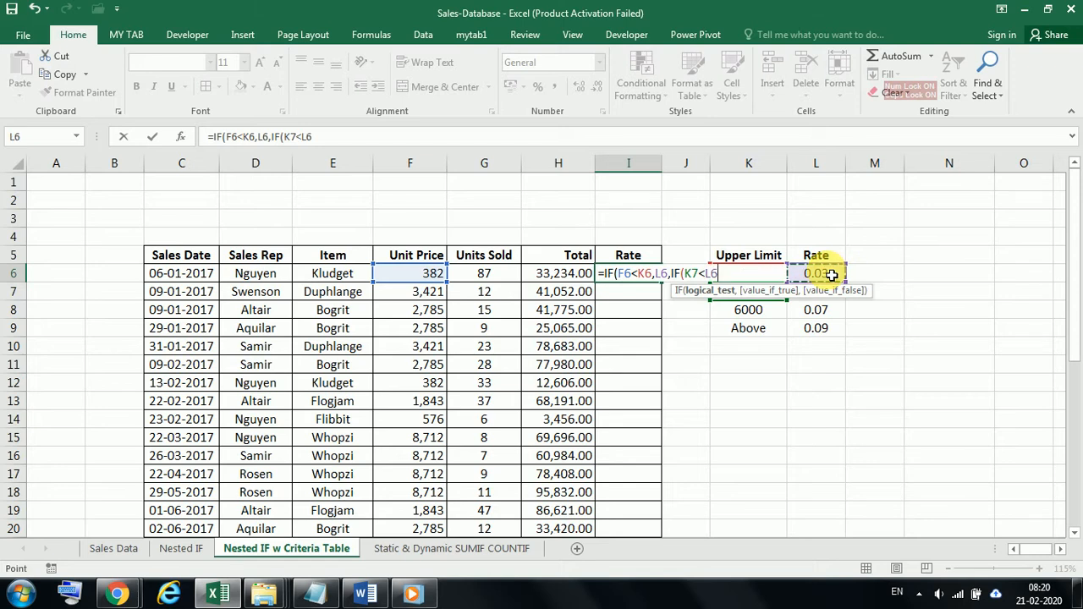
{"action": "key", "text": "Down"}
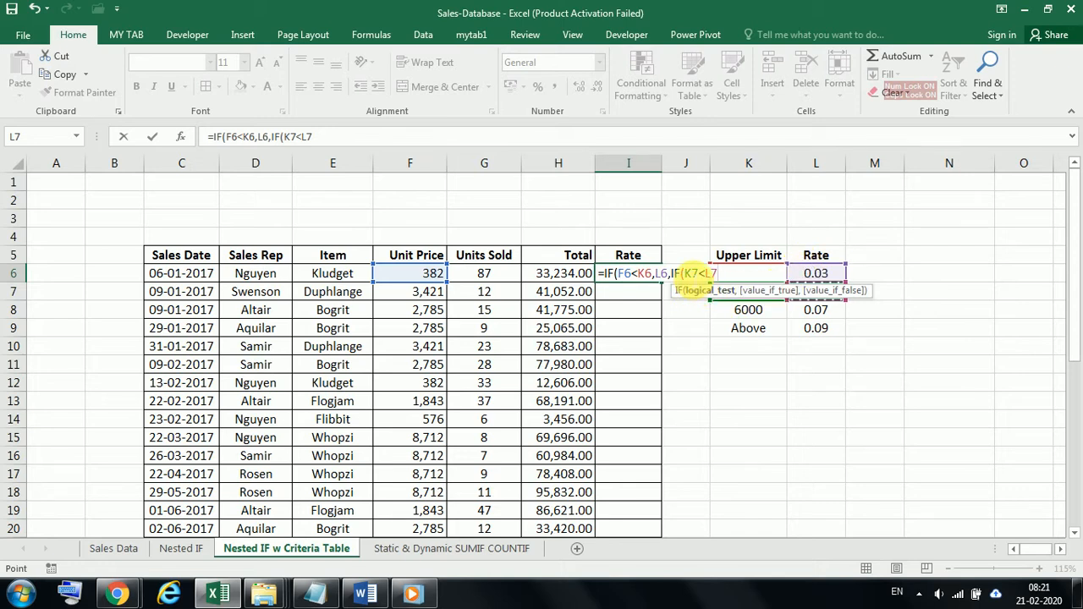
{"action": "left_click_drag", "start_coordinate": [686, 273], "coordinate": [730, 273]}
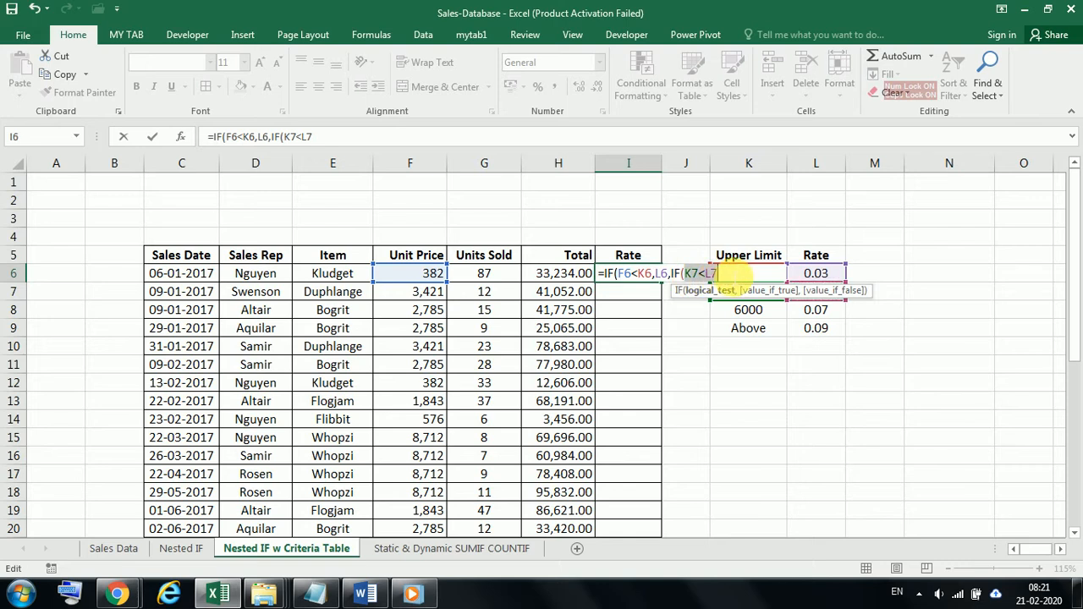
{"action": "key", "text": "Delete"}
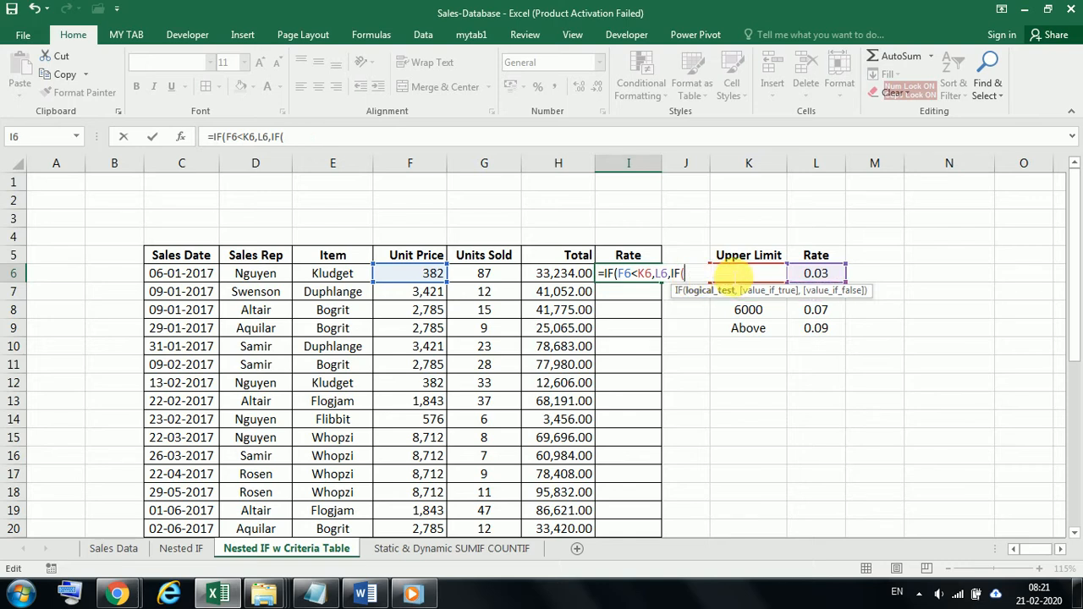
- Extend the nested IF in I6 with the test F6<K7 and the result L7 from the second criteria row
{"action": "left_click", "coordinate": [417, 280]}
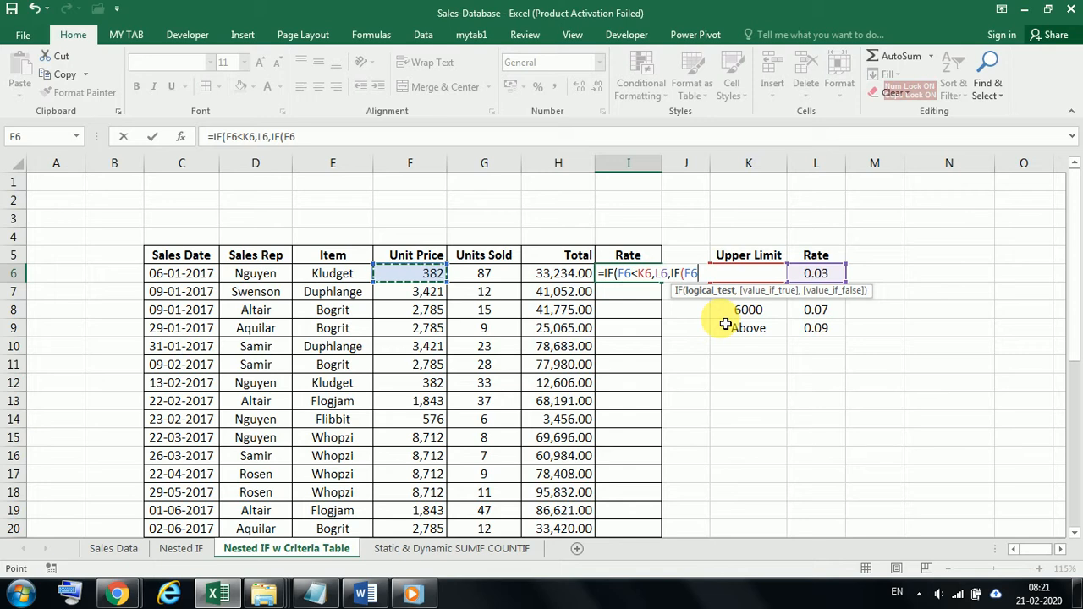
{"action": "type", "text": "<"}
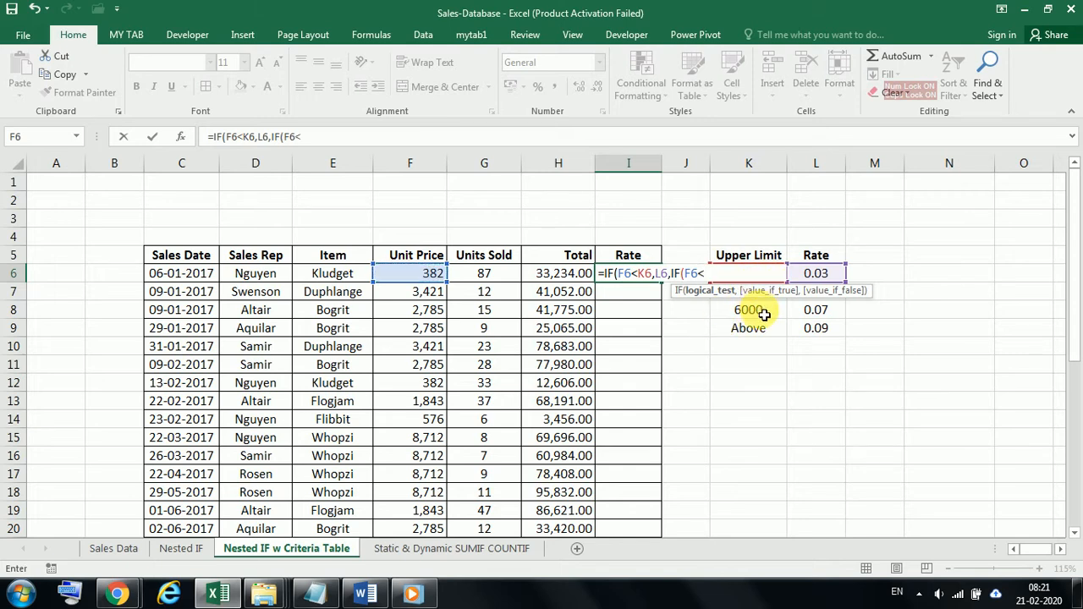
{"action": "left_click", "coordinate": [763, 311]}
{"action": "key", "text": "Up"}
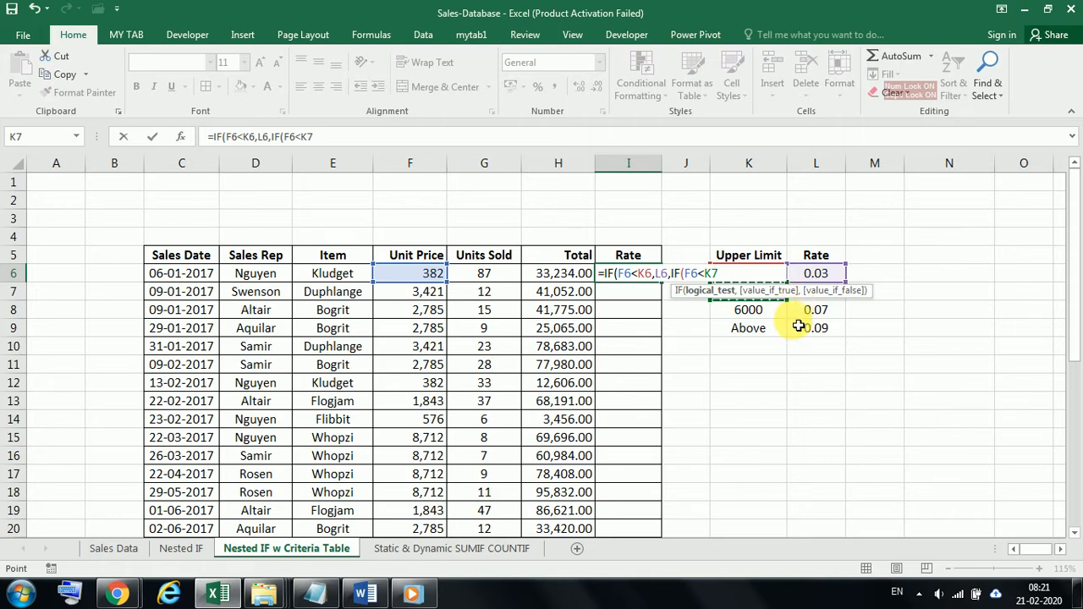
{"action": "type", "text": ","}
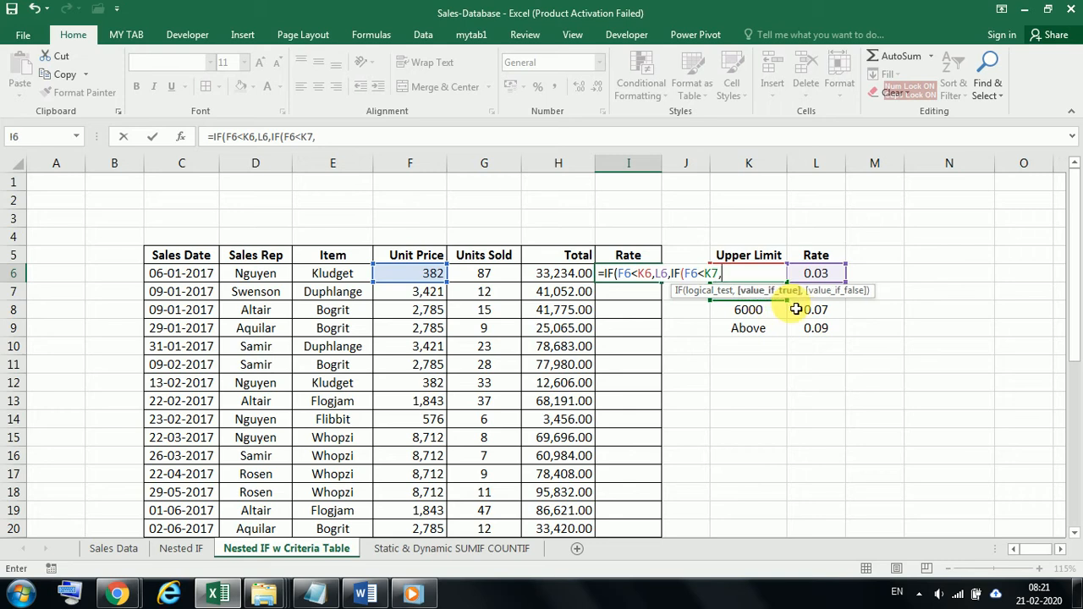
{"action": "left_click", "coordinate": [829, 311]}
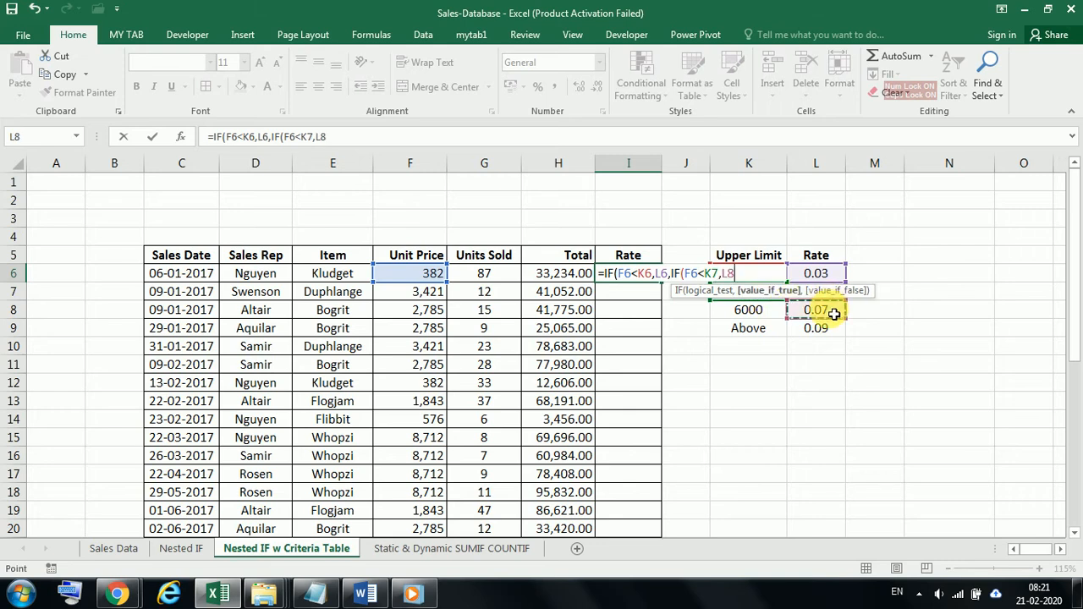
{"action": "key", "text": "Up"}
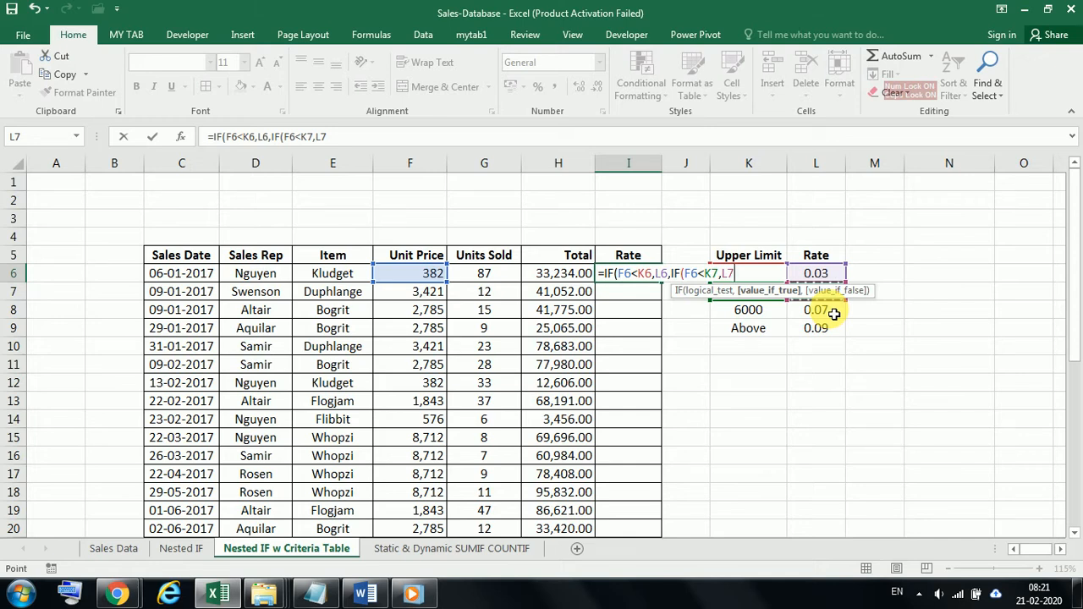
{"action": "type", "text": ","}
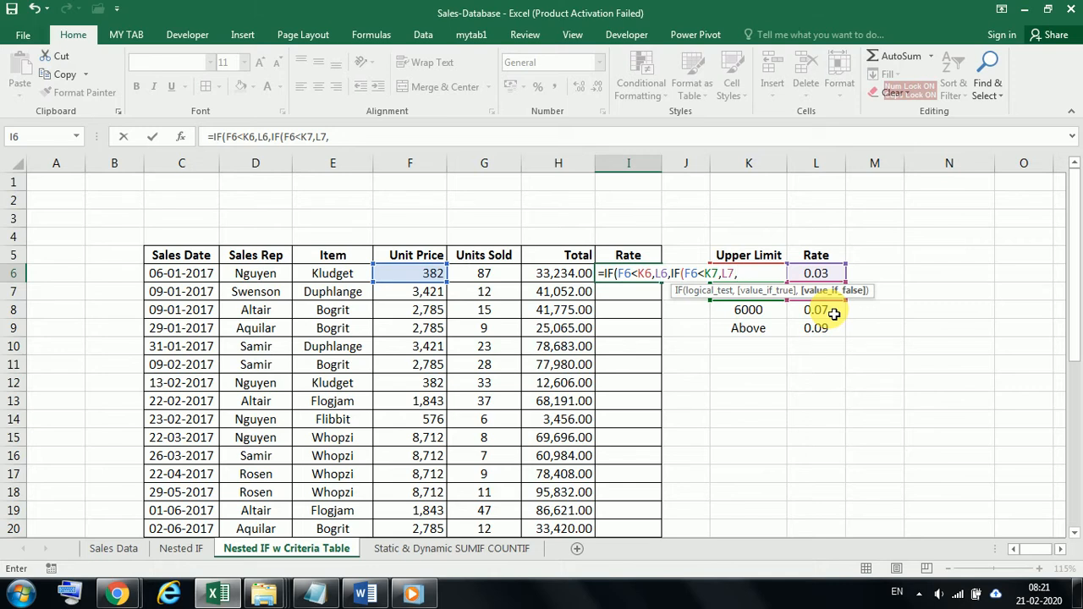
- Complete and enter the Rate formula in I6 as =IF(F6<K6,L6,IF(F6<K7,L7))
{"action": "type", "text": ")"}
{"action": "left_click", "coordinate": [332, 137]}
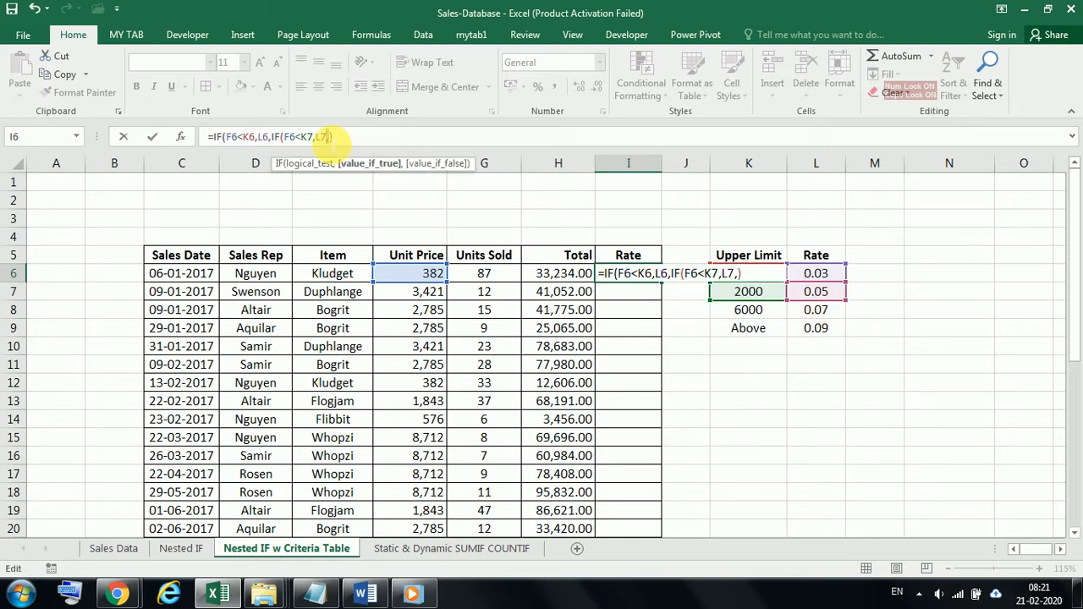
{"action": "key", "text": "Delete"}
{"action": "left_click", "coordinate": [375, 140]}
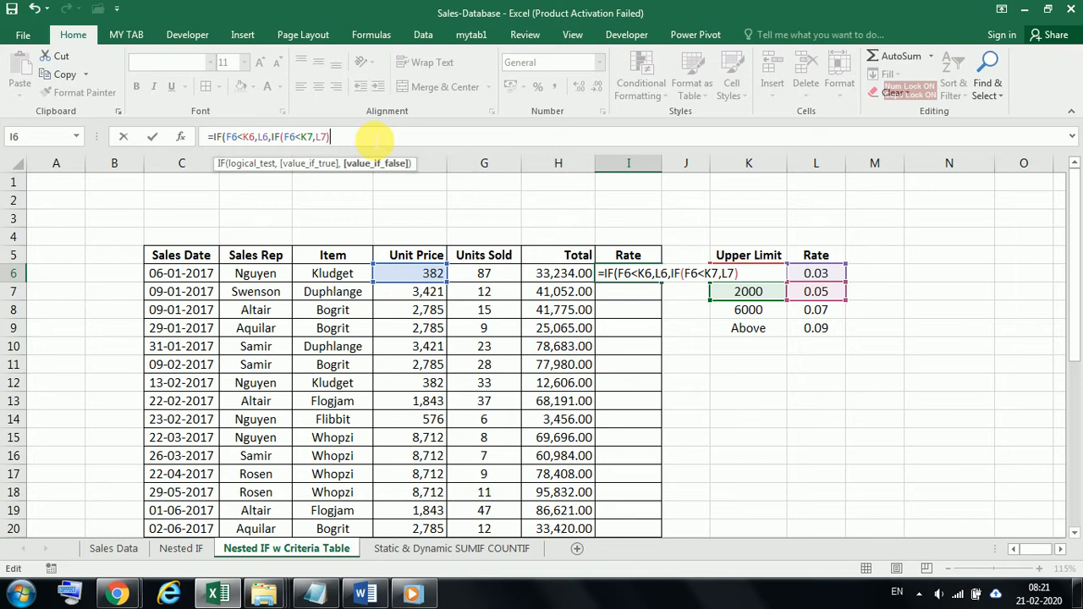
{"action": "key", "text": "Return"}
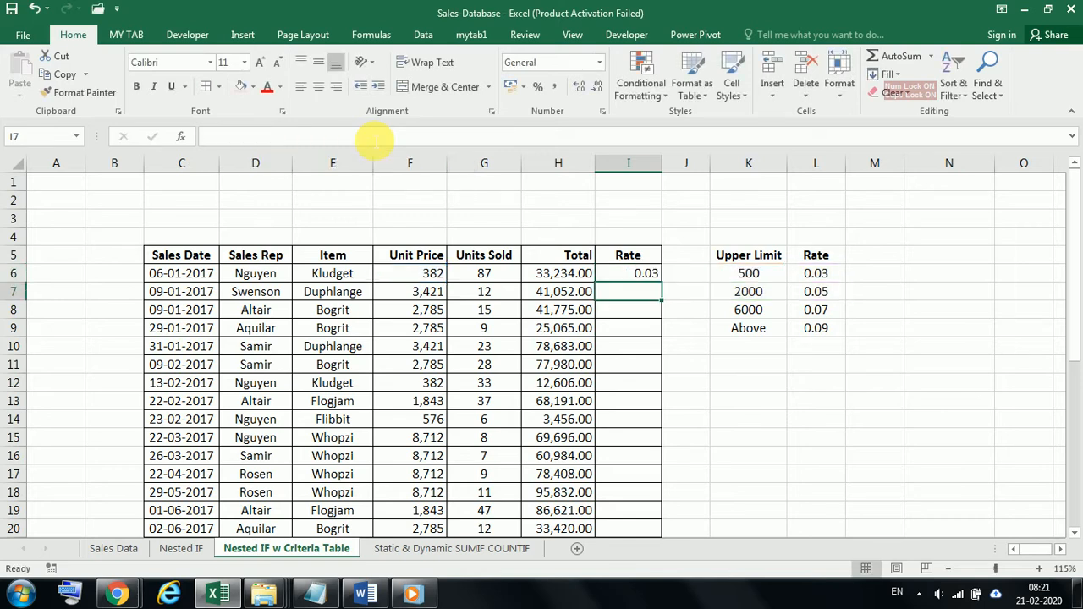
- Review the cell references in the I6 Rate formula against the highlighted criteria cells
{"action": "left_click", "coordinate": [647, 273]}
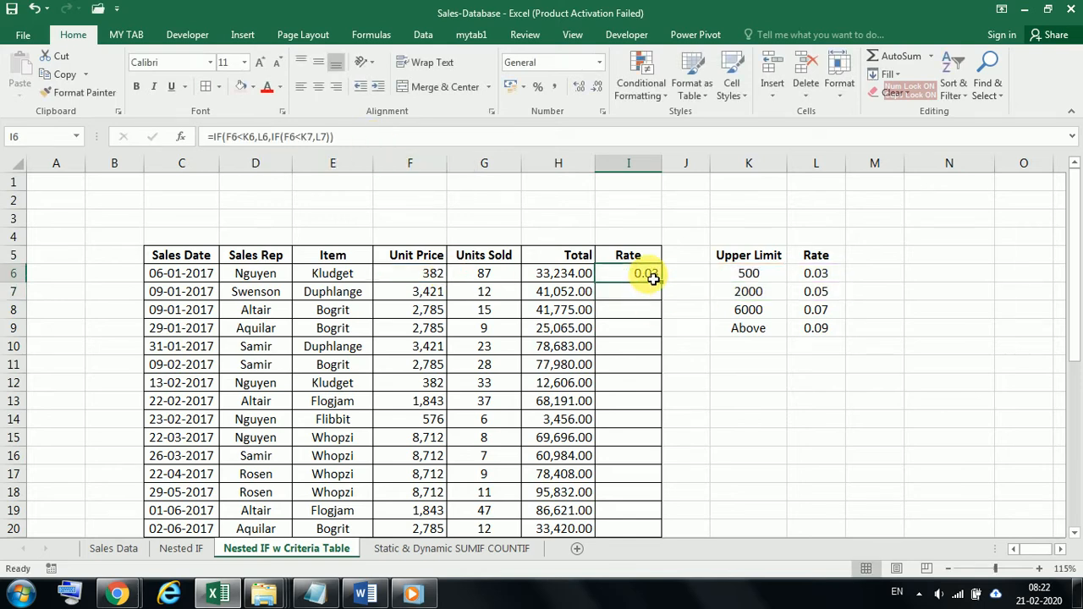
{"action": "left_click", "coordinate": [237, 136]}
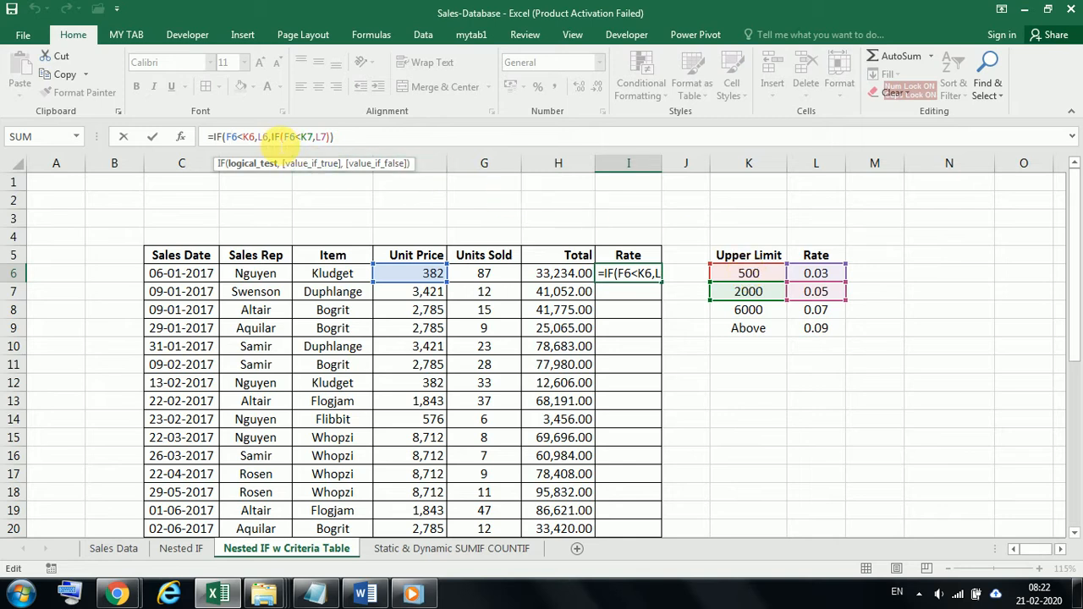
{"action": "left_click", "coordinate": [228, 137]}
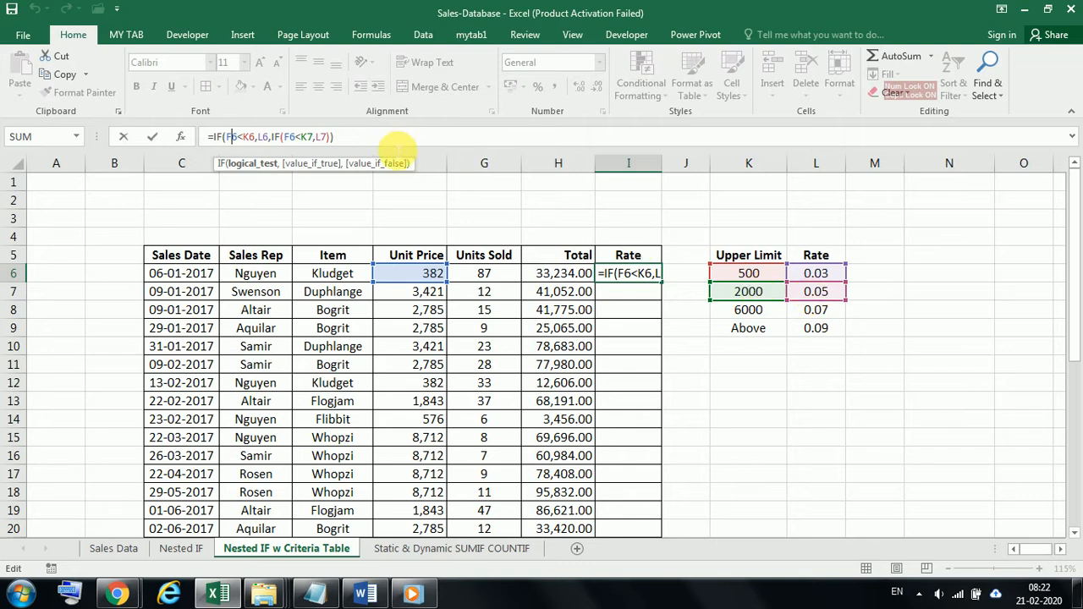
{"action": "left_click", "coordinate": [358, 137]}
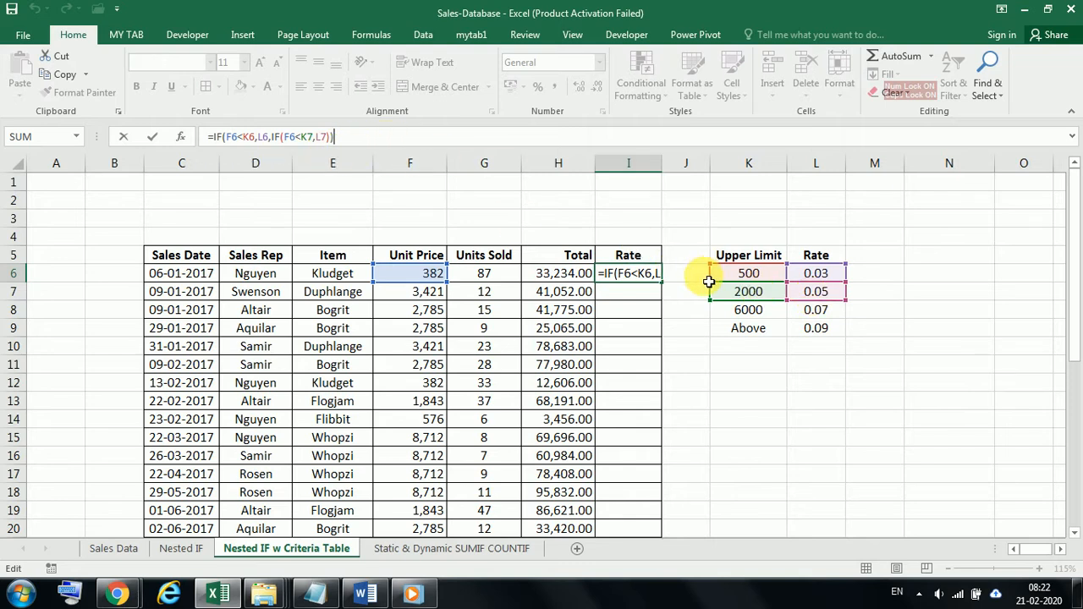
{"action": "key", "text": "ctrl+Return"}
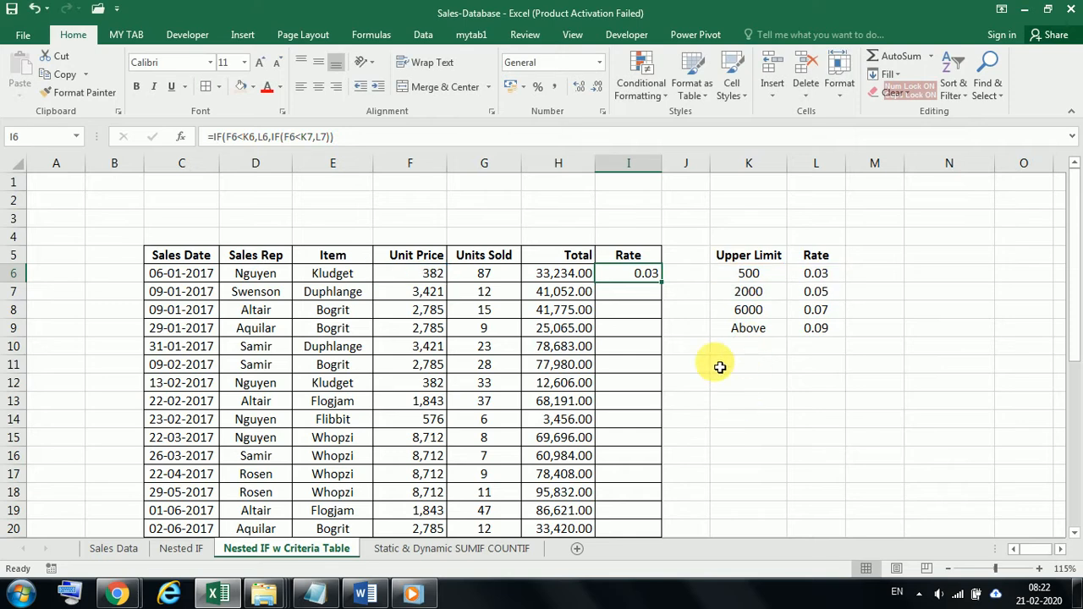
- Fill the Rate formula from I6 down through I37 and check the filled column
{"action": "double_click", "coordinate": [660, 281]}
{"action": "scroll", "coordinate": [685, 384], "scroll_direction": "down", "scroll_amount": 9}
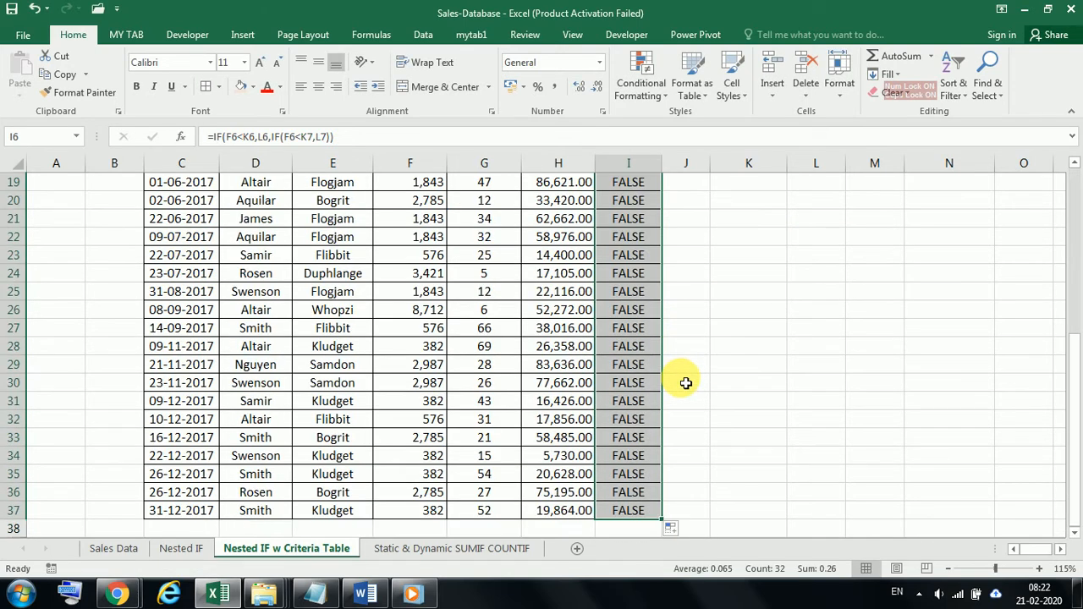
{"action": "scroll", "coordinate": [686, 384], "scroll_direction": "up", "scroll_amount": 8}
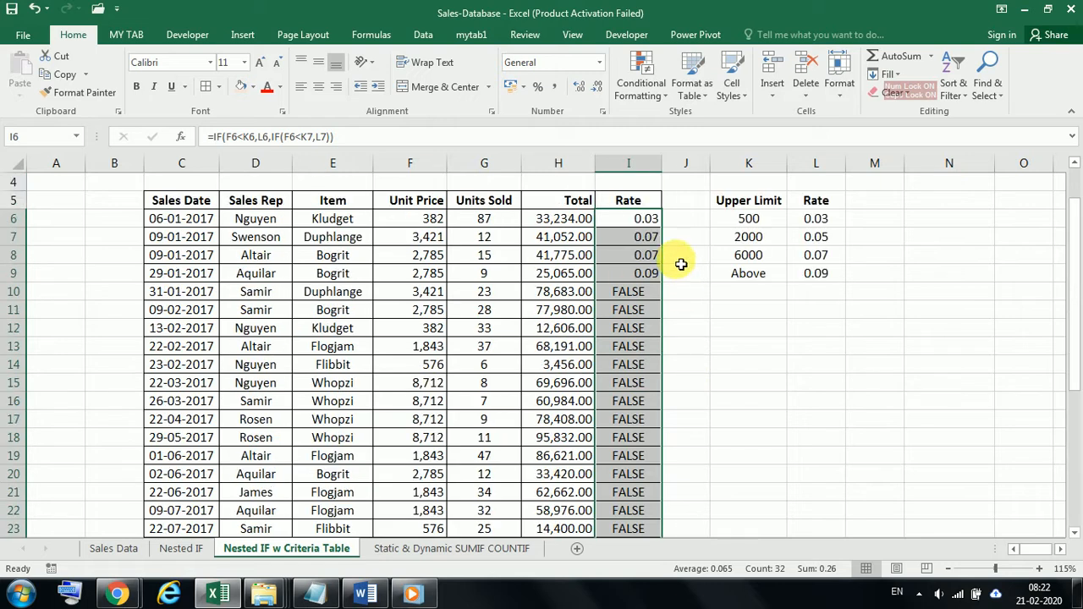
- Examine the relative references in the I6 formula together with the criteria table in K5:L9
{"action": "left_click", "coordinate": [648, 223]}
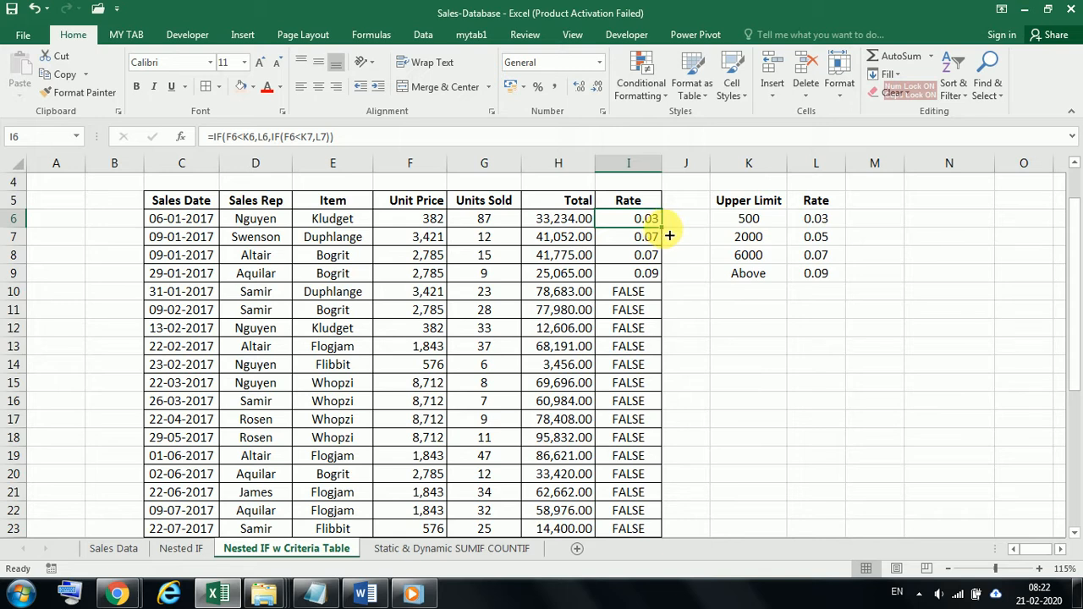
{"action": "left_click_drag", "start_coordinate": [669, 235], "coordinate": [668, 237]}
{"action": "left_click", "coordinate": [647, 218]}
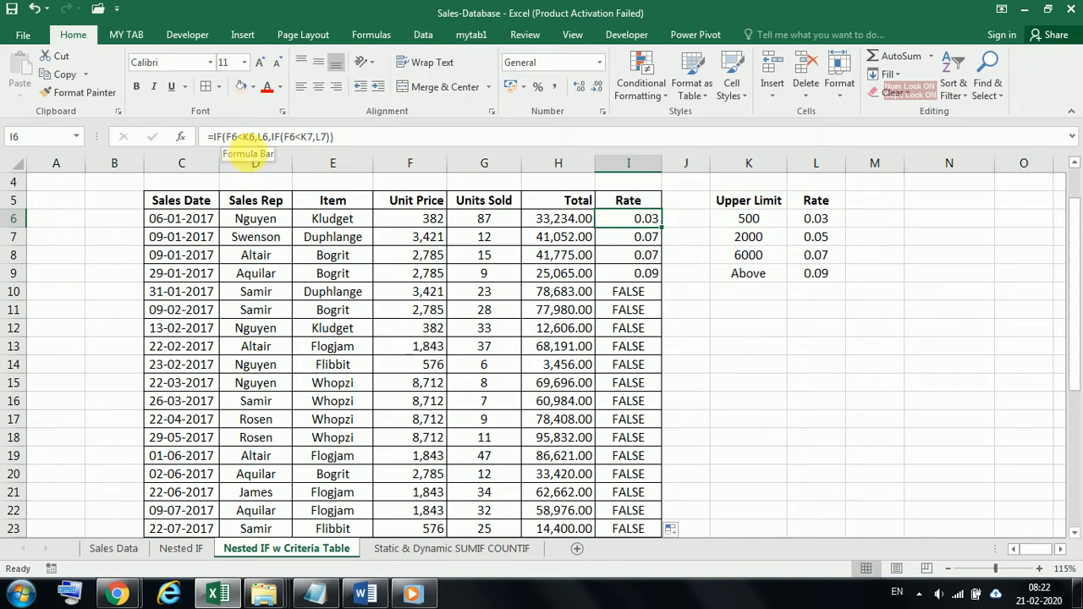
{"action": "left_click_drag", "start_coordinate": [743, 204], "coordinate": [822, 279]}
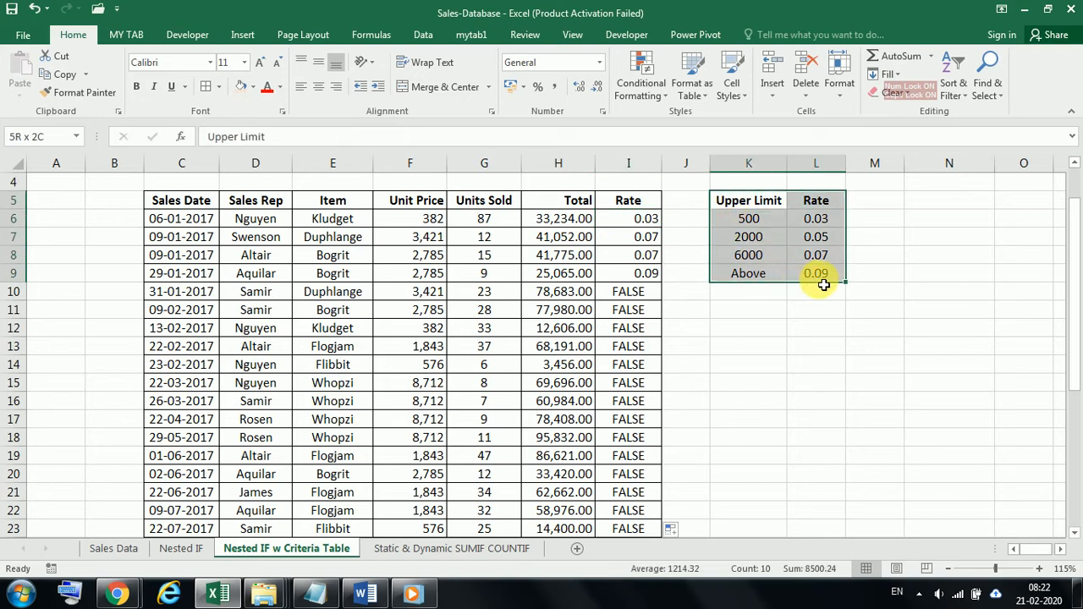
{"action": "left_click", "coordinate": [750, 241]}
{"action": "left_click_drag", "start_coordinate": [751, 206], "coordinate": [811, 273]}
{"action": "left_click", "coordinate": [631, 222]}
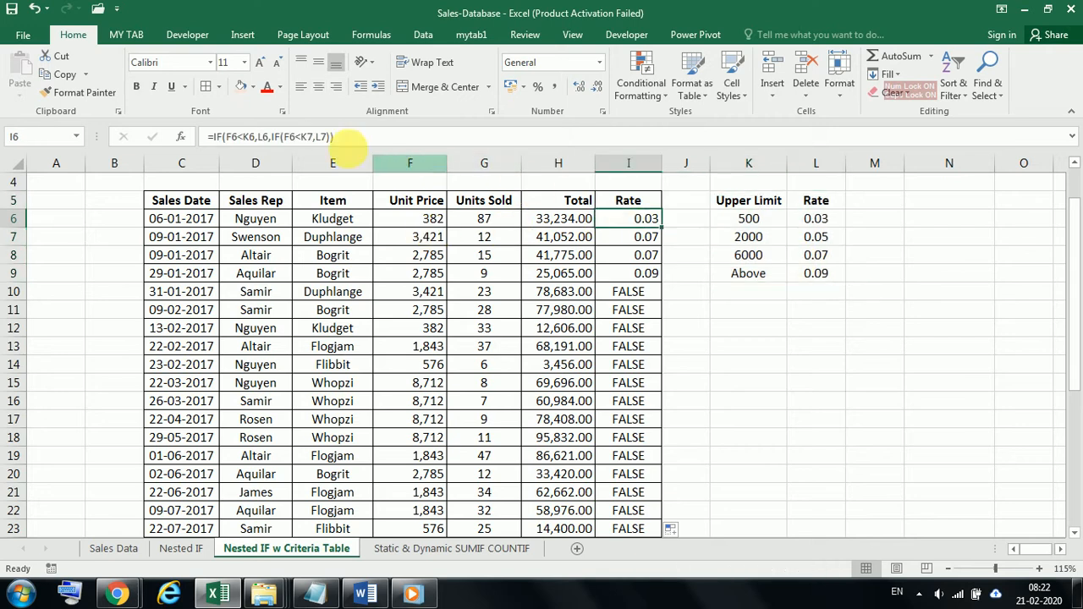
- Make the K6 reference in the I6 Rate formula absolute as $K$6
{"action": "left_click", "coordinate": [240, 137]}
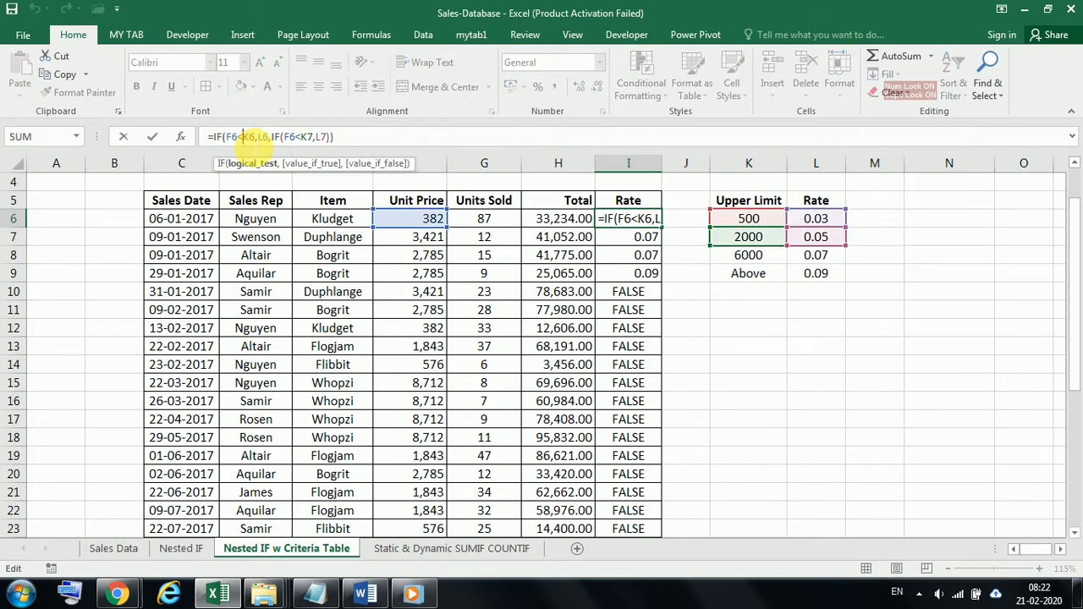
{"action": "type", "text": "$"}
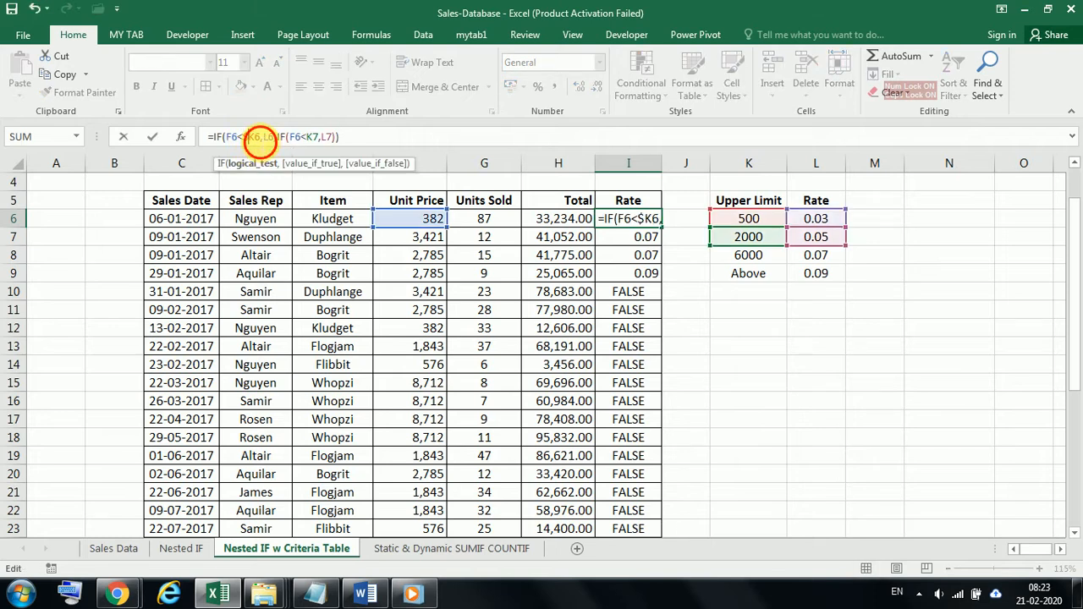
{"action": "key", "text": "Right"}
{"action": "type", "text": "$"}
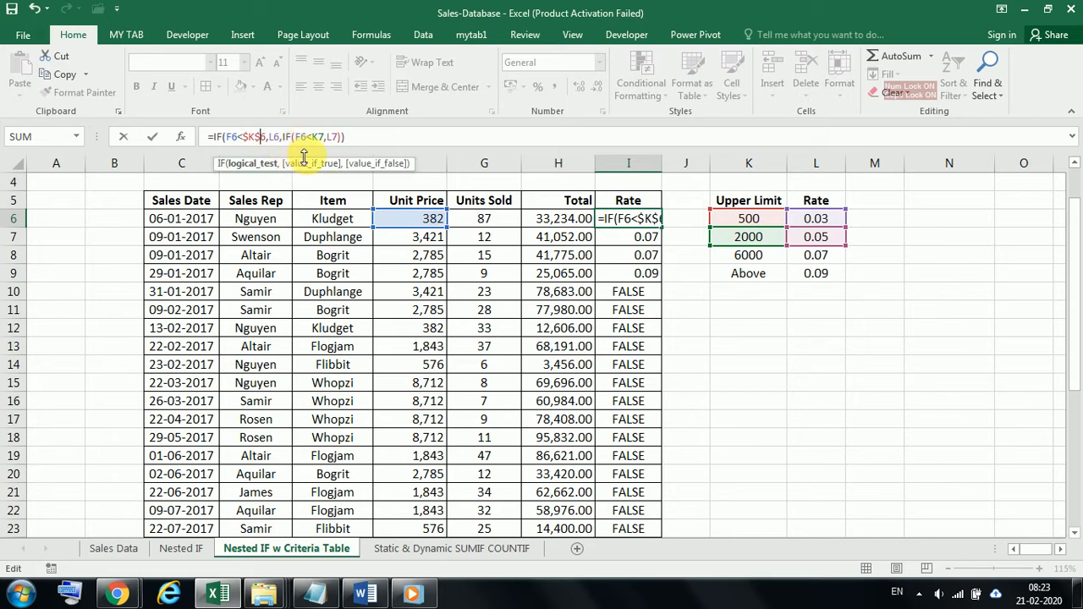
- Make the nested IF's criteria references in the I6 formula absolute as $K$7 and $L$7
{"action": "left_click", "coordinate": [310, 138]}
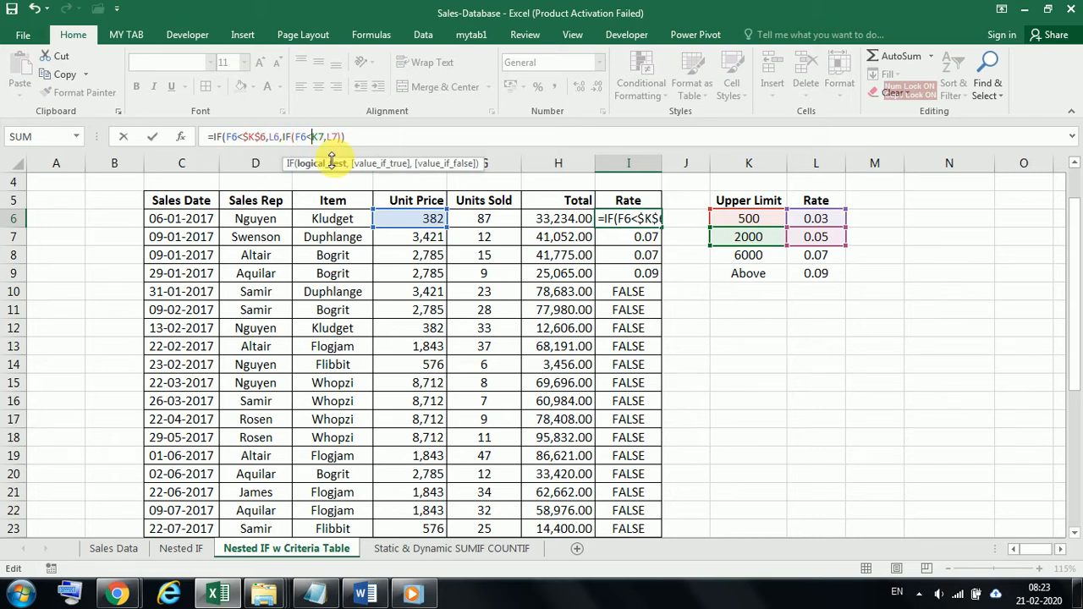
{"action": "type", "text": "$"}
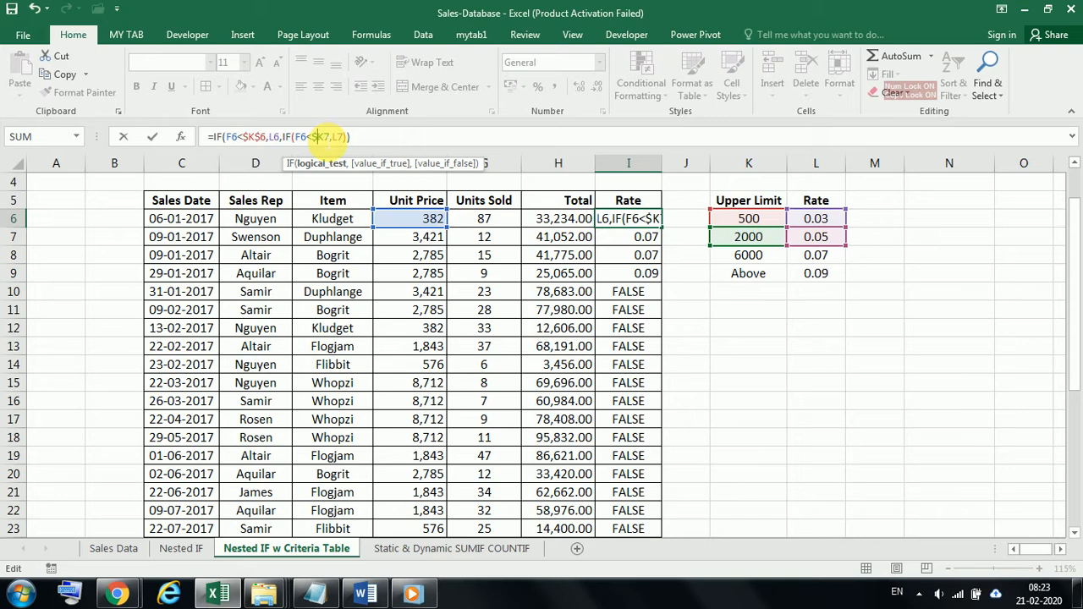
{"action": "type", "text": "$"}
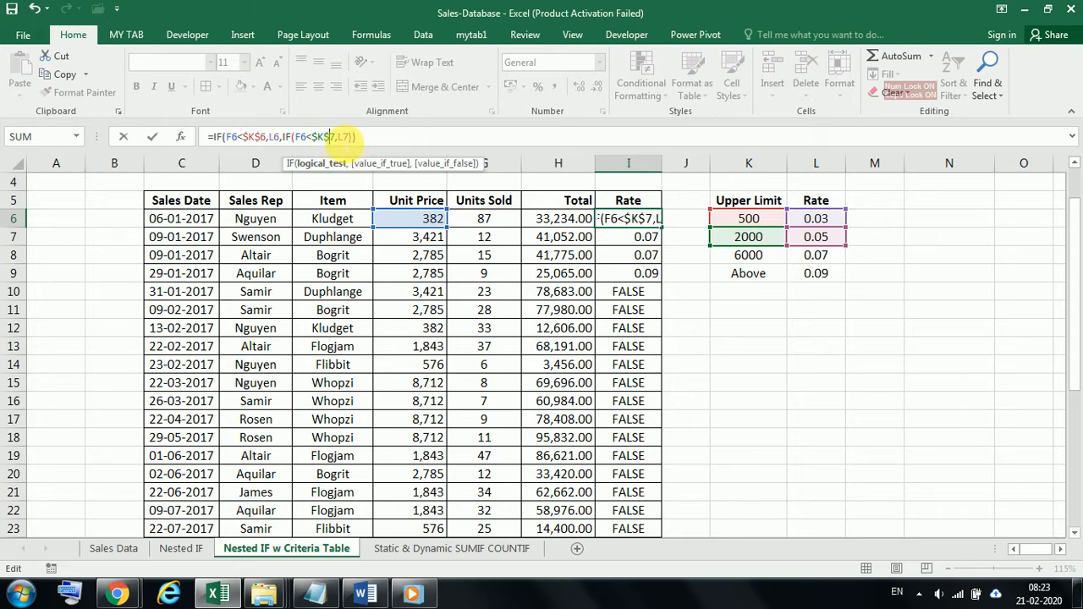
{"action": "left_click", "coordinate": [340, 137]}
{"action": "type", "text": "$K"}
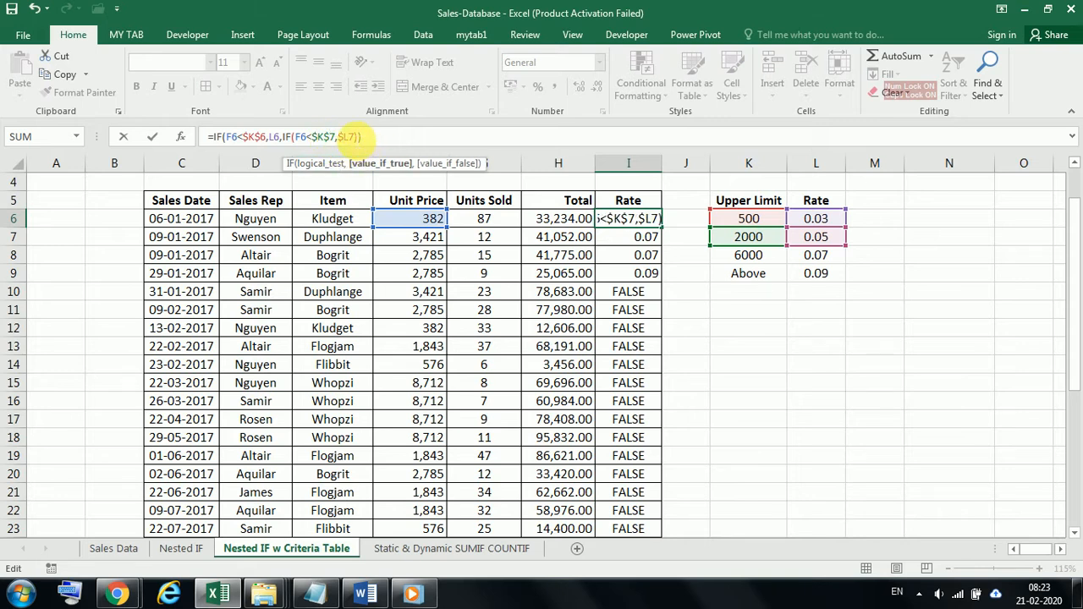
{"action": "type", "text": "$"}
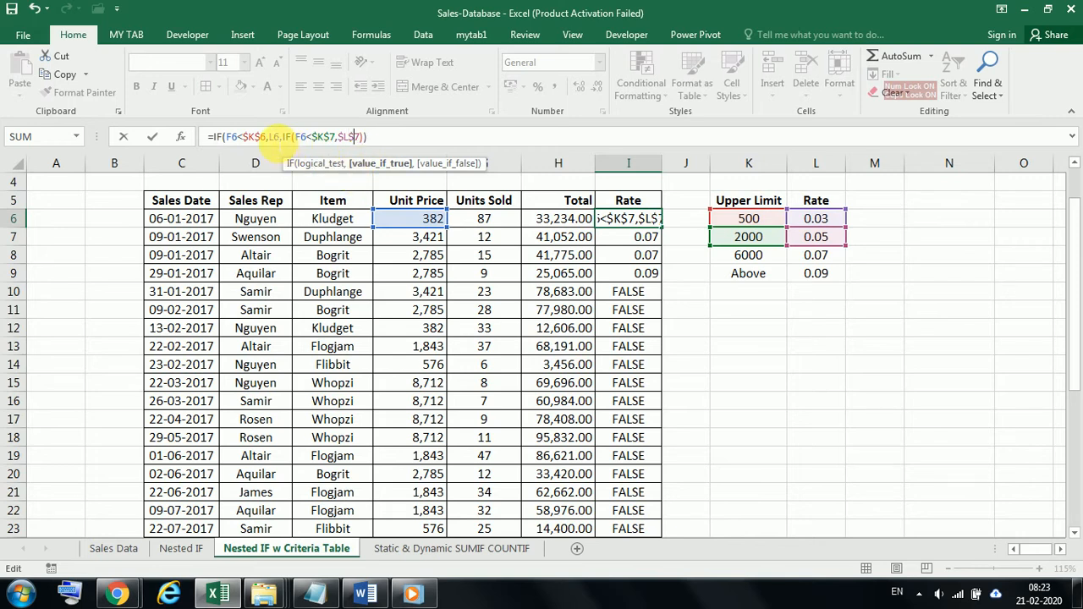
- Make the first IF's rate reference in the I6 formula absolute as $L$6
{"action": "left_click", "coordinate": [270, 138]}
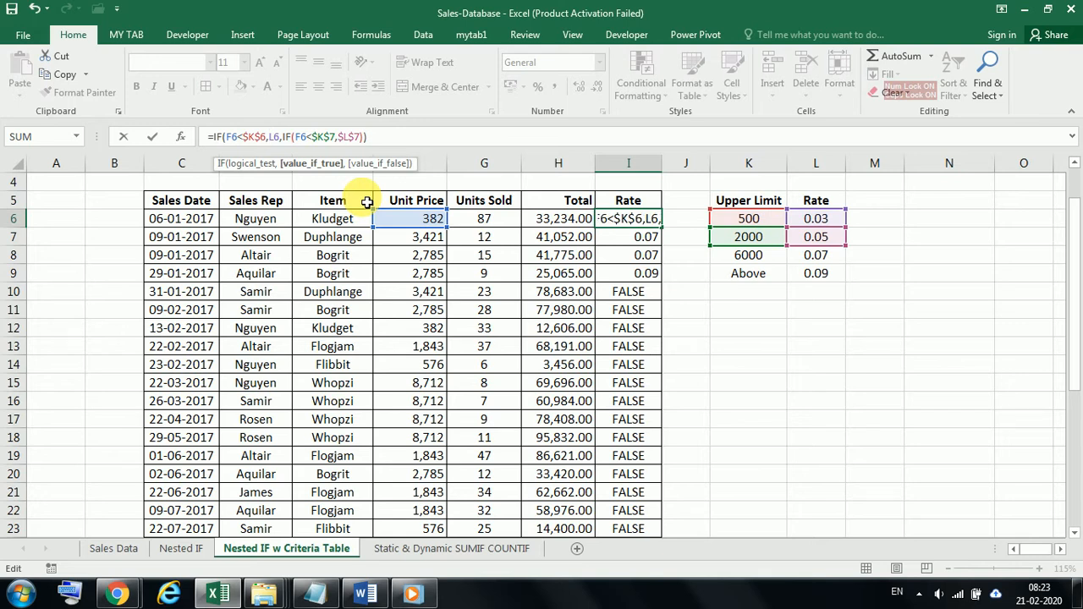
{"action": "type", "text": "$"}
{"action": "left_click", "coordinate": [280, 137]}
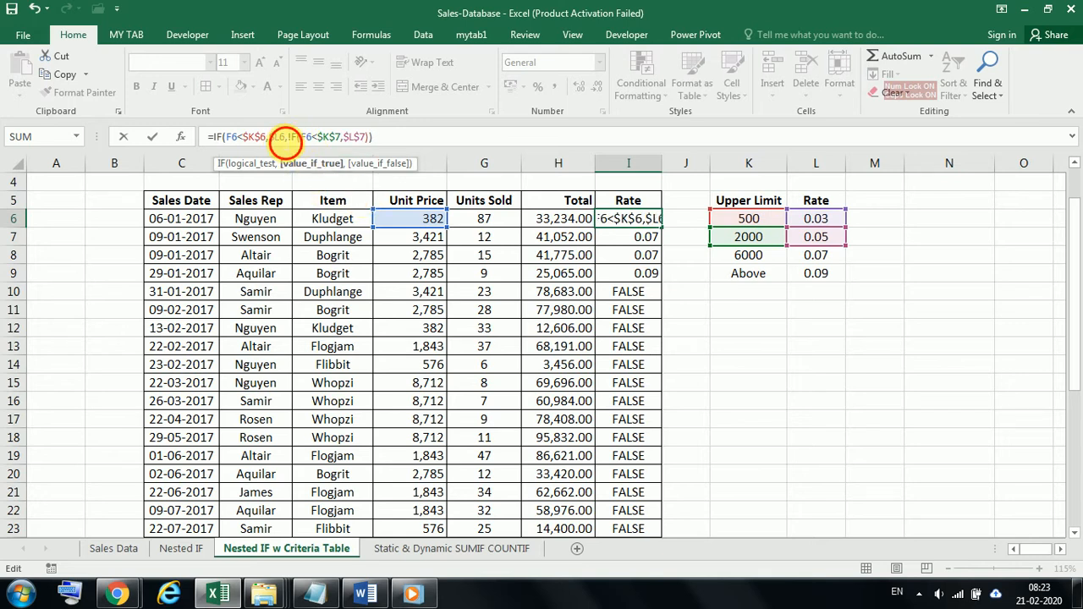
{"action": "type", "text": "$L$"}
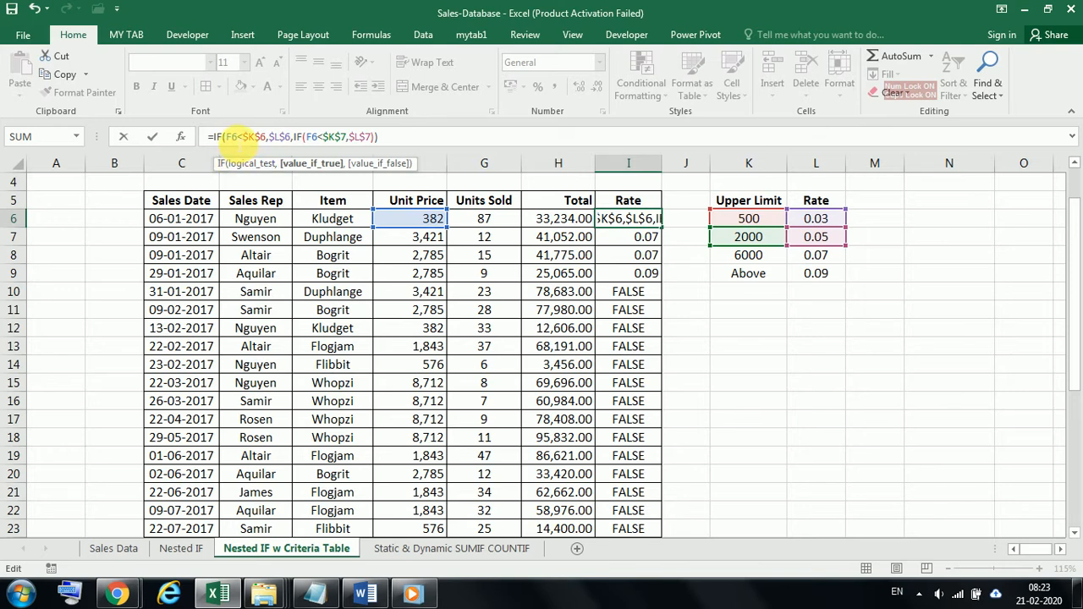
- Lock the column of both Unit Price references as $F6 in the I6 formula and enter it
{"action": "left_click", "coordinate": [232, 141]}
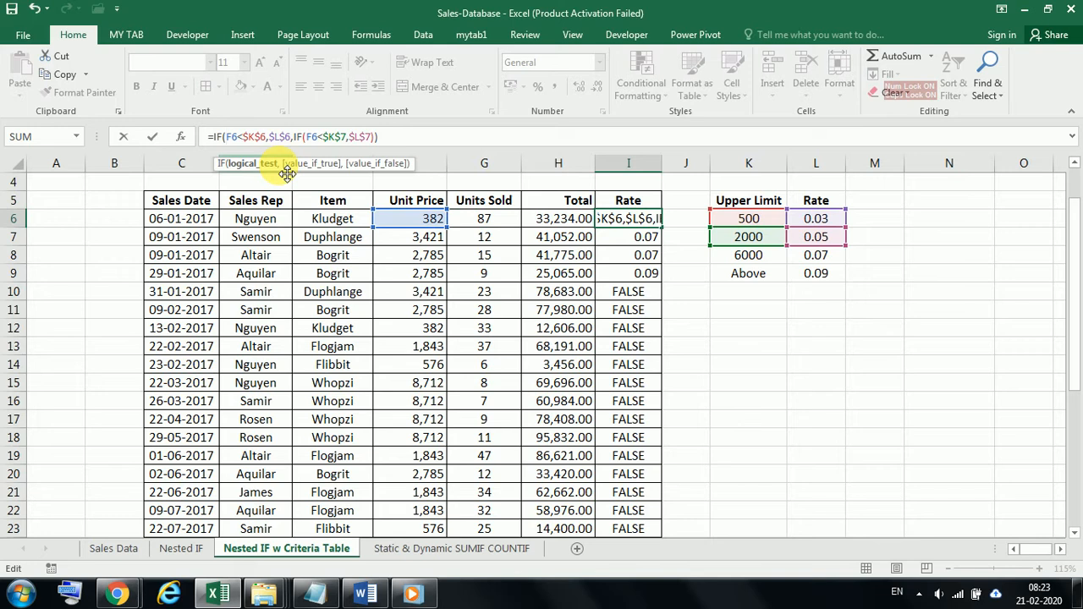
{"action": "type", "text": "$"}
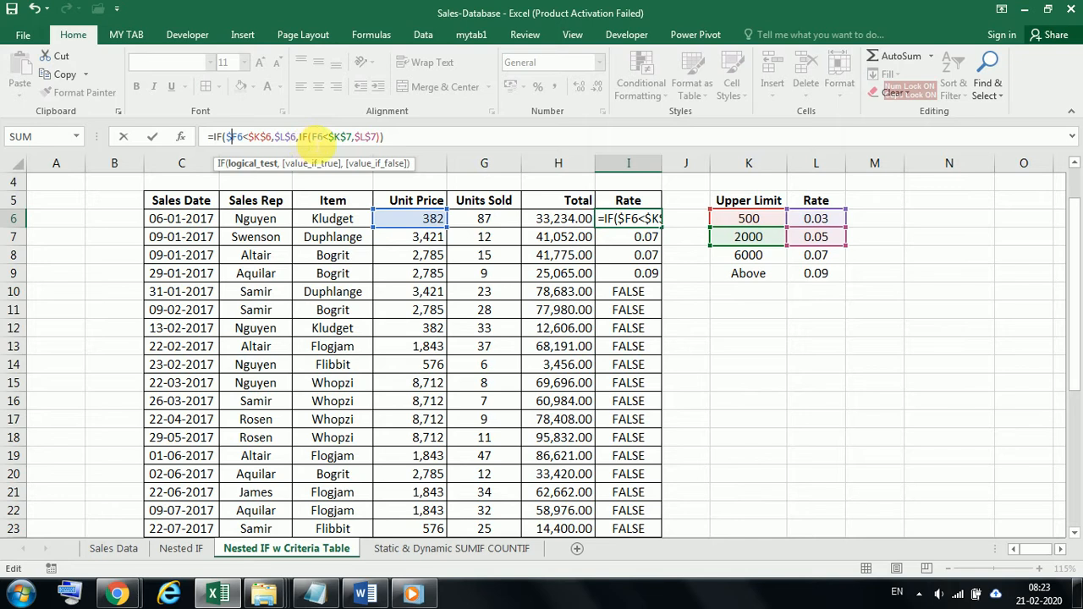
{"action": "left_click", "coordinate": [312, 137]}
{"action": "type", "text": "$"}
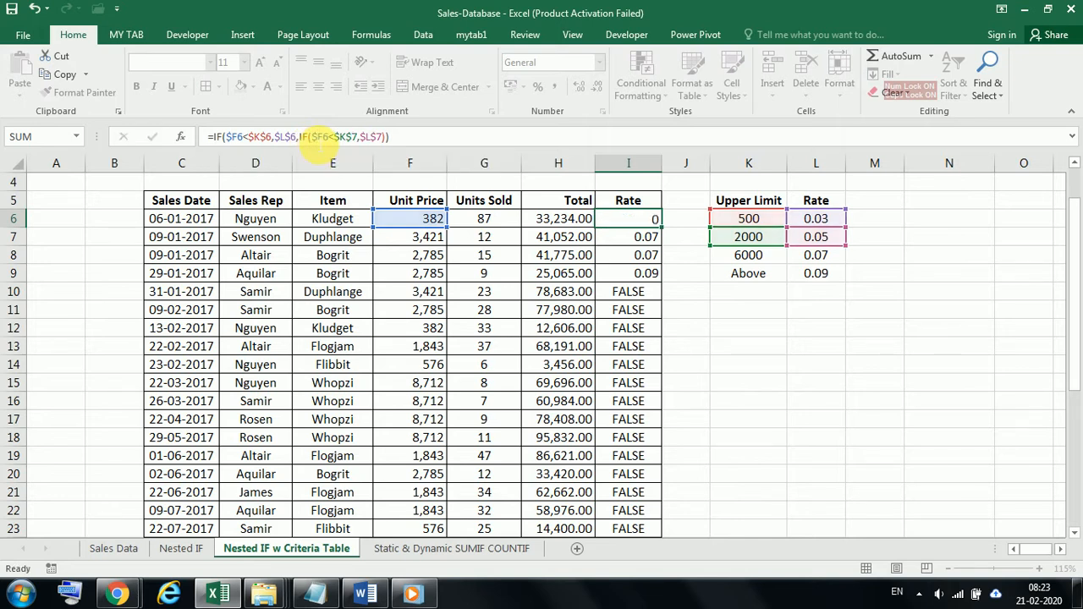
- Enter the I6 formula with its locked references and fill it down the Rate column through row 37
{"action": "key", "text": "Return"}
{"action": "left_click", "coordinate": [620, 218]}
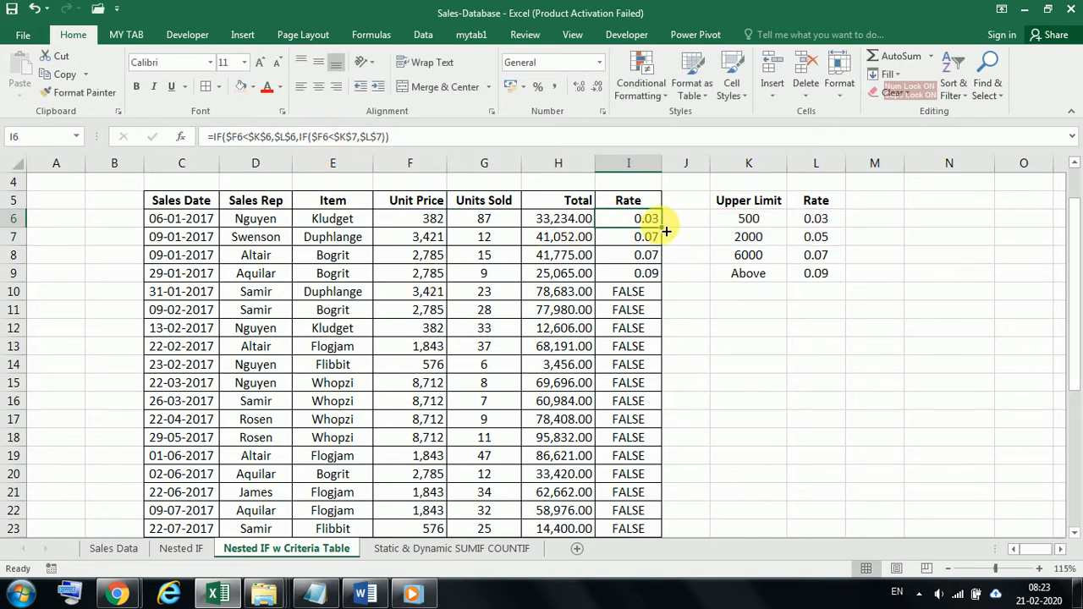
{"action": "double_click", "coordinate": [662, 228]}
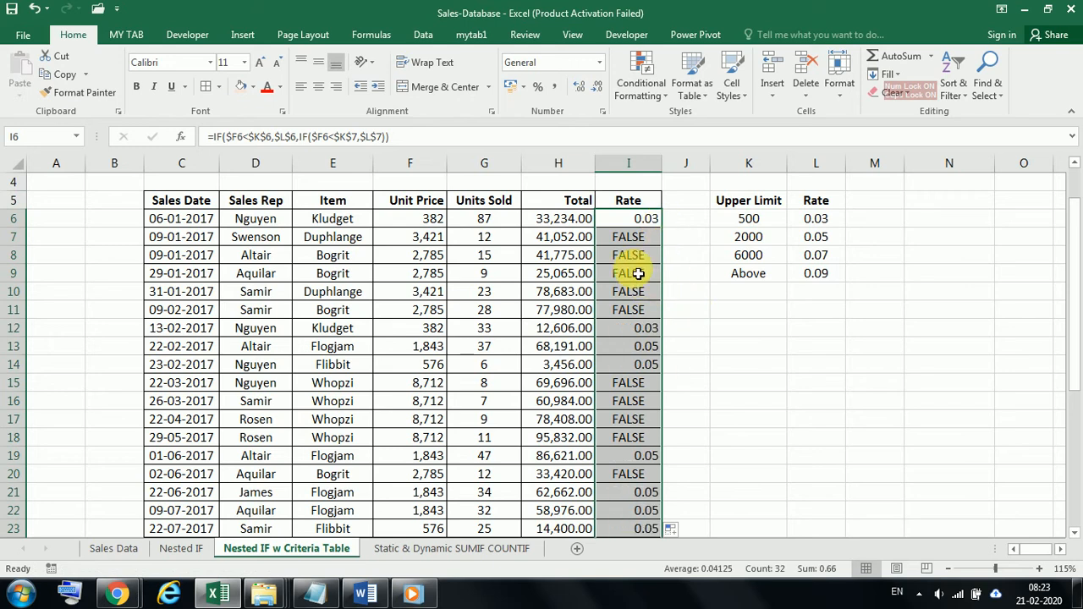
- Examine the I6 and I7 Rate formulas against the criteria table and review the filled Rate column to its last row
{"action": "left_click", "coordinate": [645, 220]}
{"action": "left_click", "coordinate": [644, 243]}
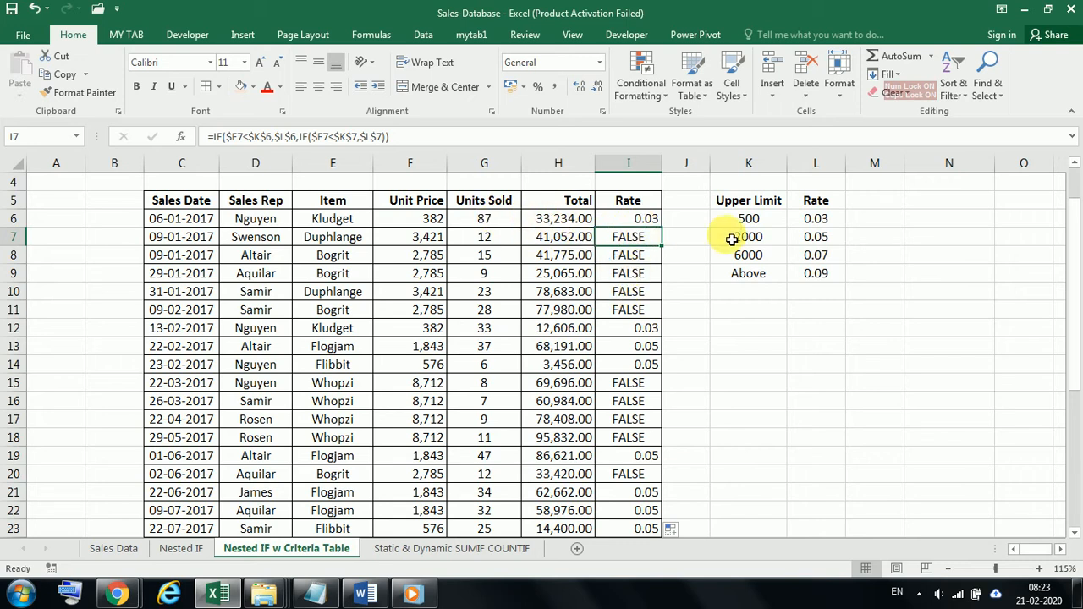
{"action": "left_click", "coordinate": [639, 219]}
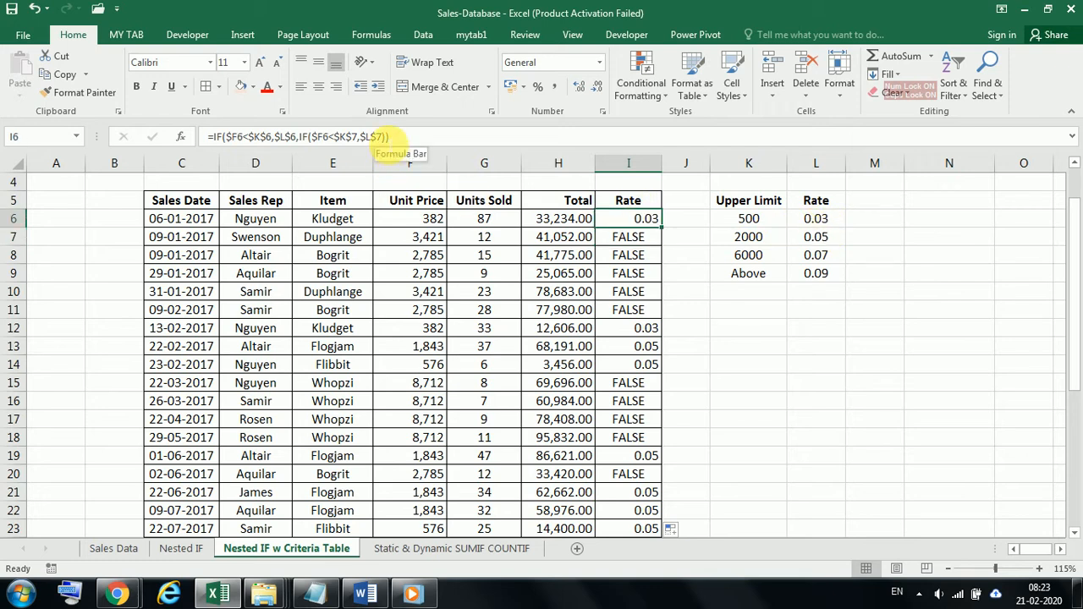
{"action": "left_click", "coordinate": [634, 241]}
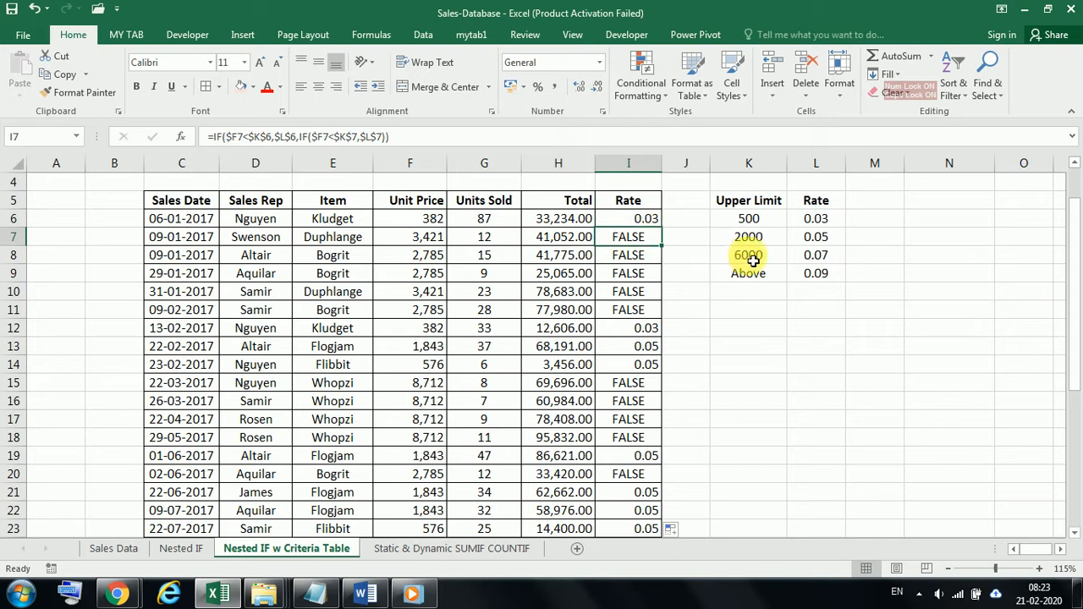
{"action": "left_click", "coordinate": [810, 240]}
{"action": "scroll", "coordinate": [710, 374], "scroll_direction": "down", "scroll_amount": 5}
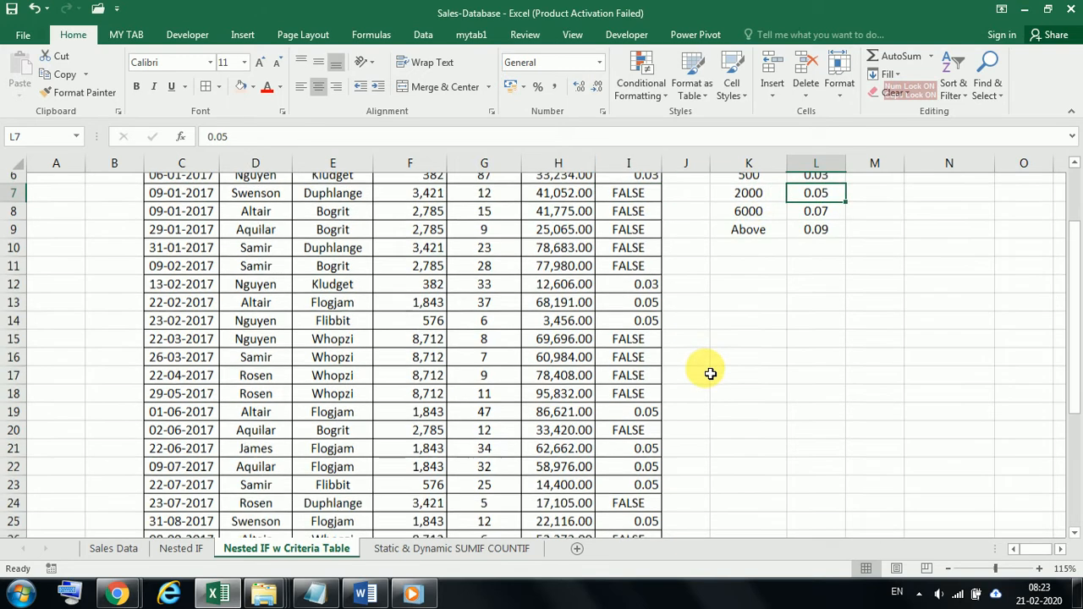
{"action": "scroll", "coordinate": [710, 373], "scroll_direction": "down", "scroll_amount": 3}
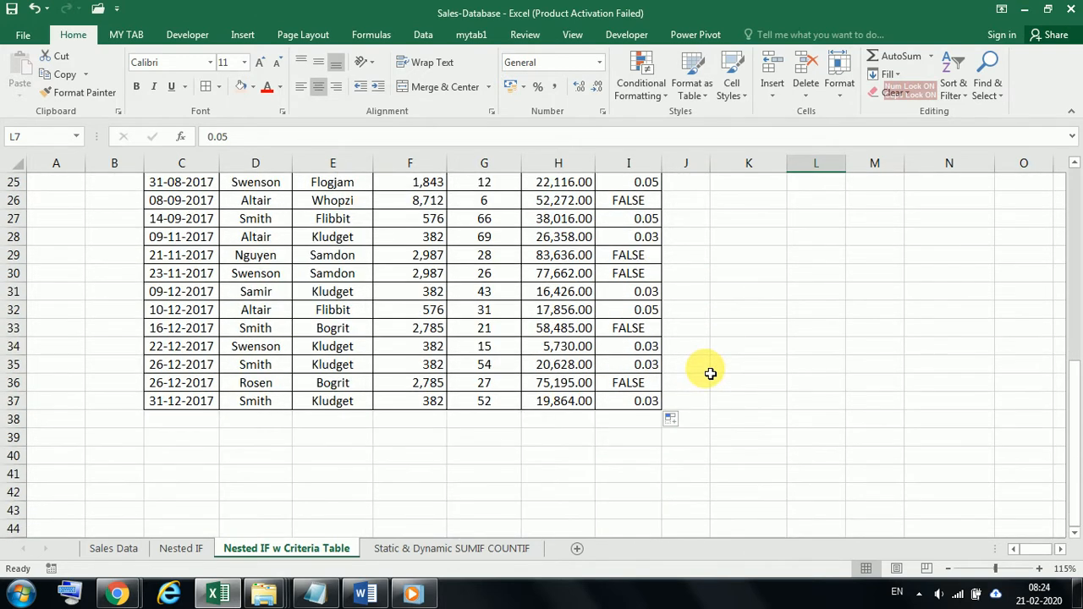
{"action": "scroll", "coordinate": [707, 373], "scroll_direction": "up", "scroll_amount": 8}
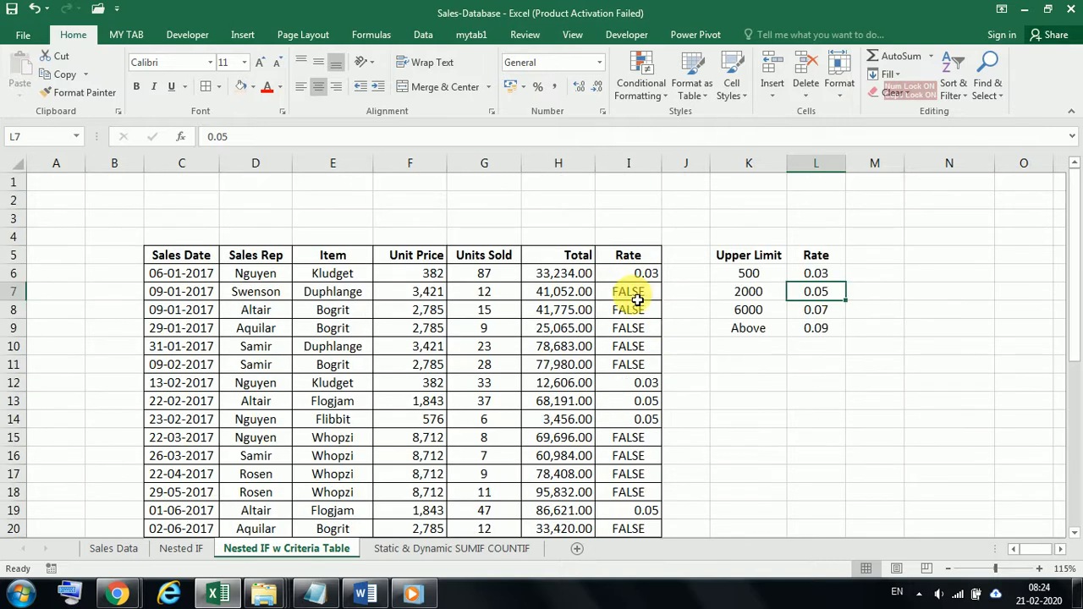
- Add an empty text string "" as the nested IF's value_if_false in the I7 Rate formula and enter it
{"action": "left_click", "coordinate": [633, 293]}
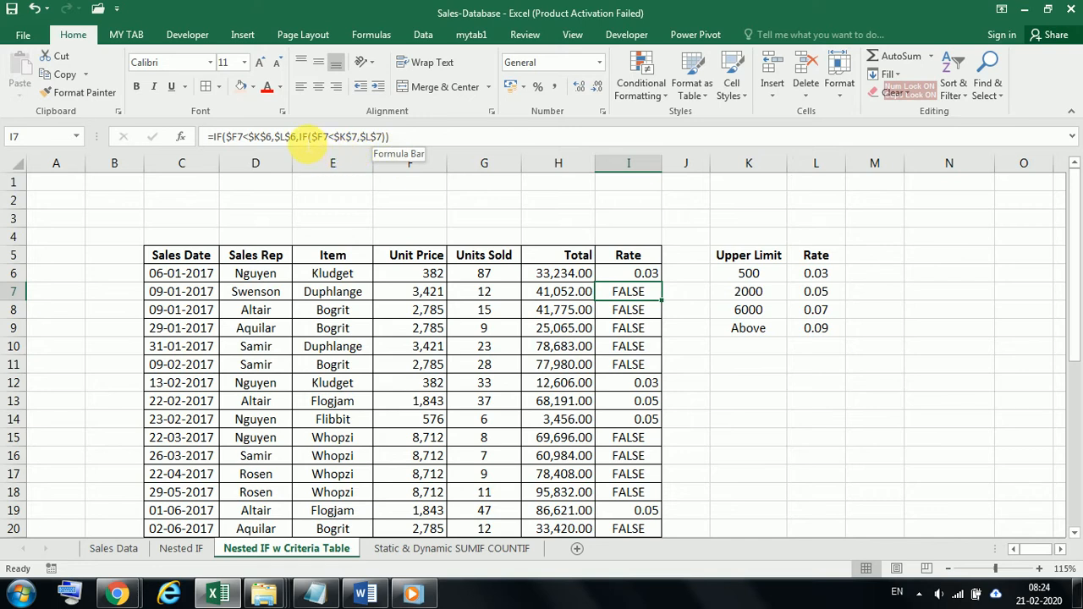
{"action": "left_click", "coordinate": [224, 136]}
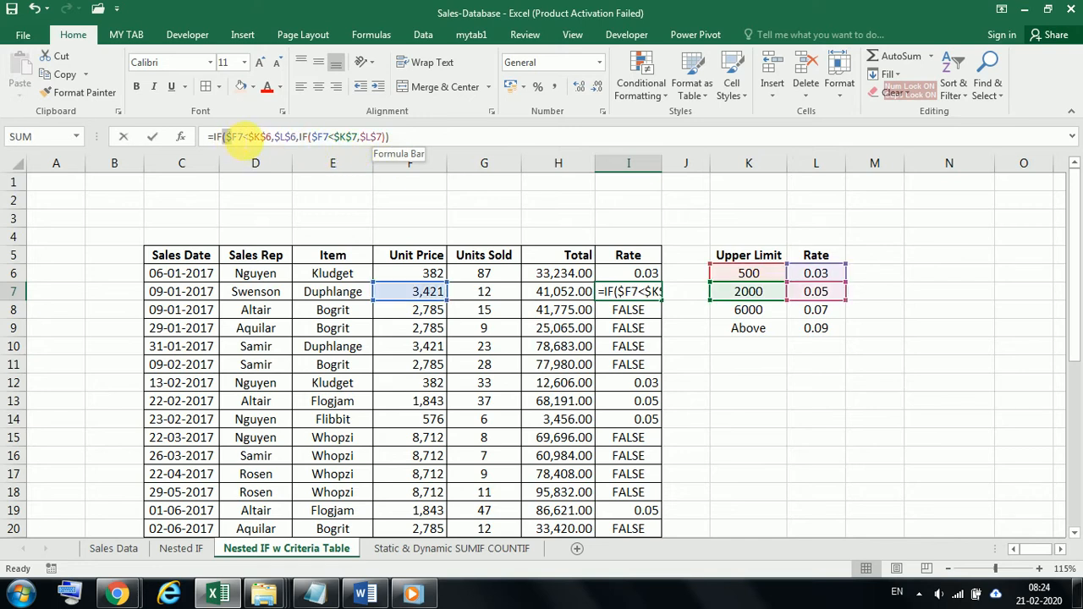
{"action": "left_click_drag", "start_coordinate": [225, 136], "coordinate": [402, 140]}
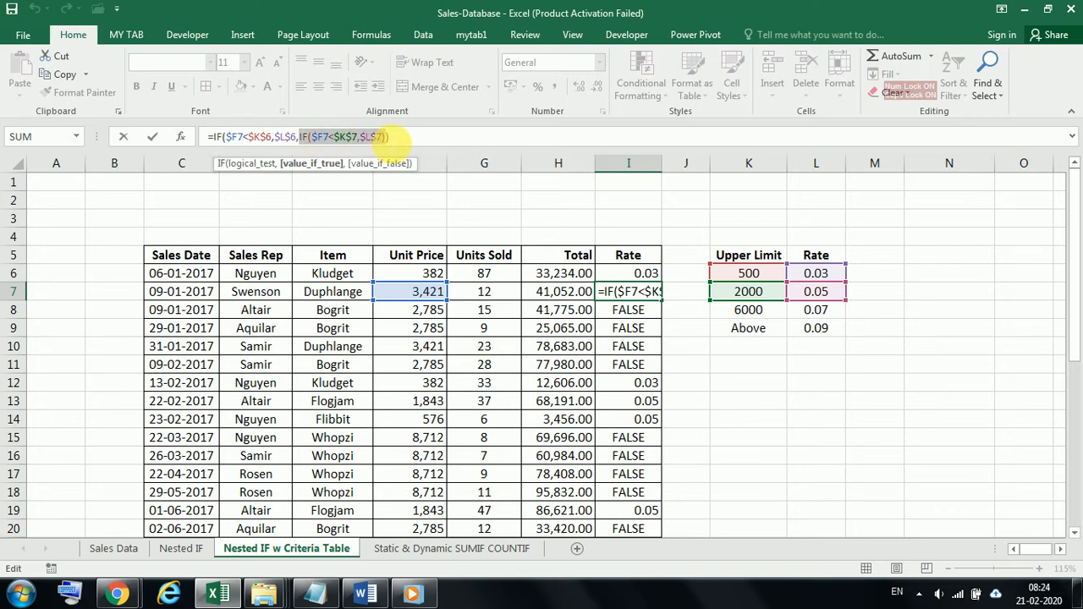
{"action": "left_click", "coordinate": [351, 138]}
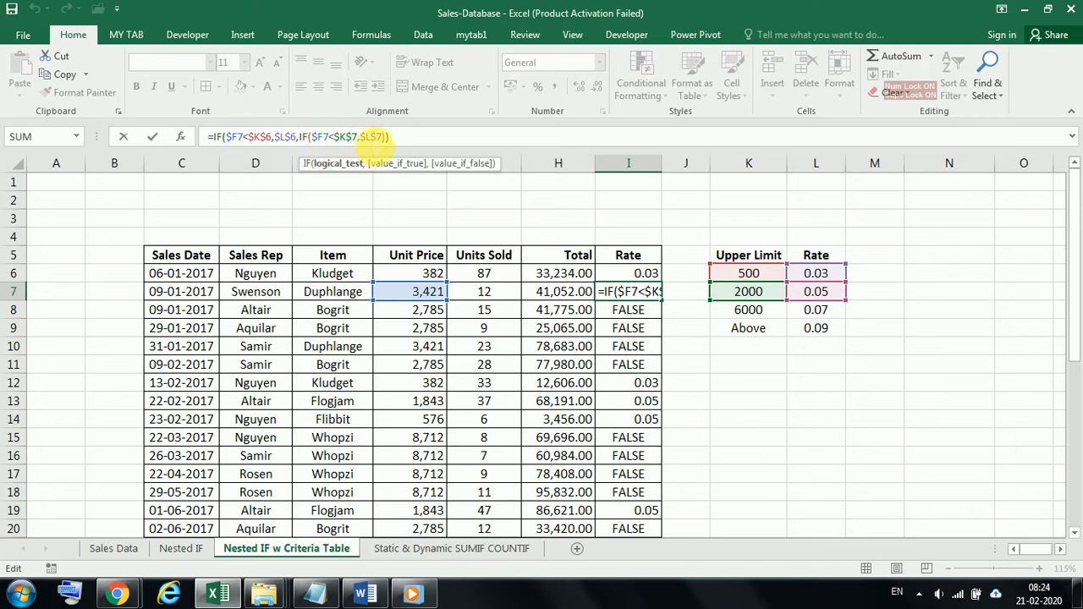
{"action": "left_click", "coordinate": [373, 138]}
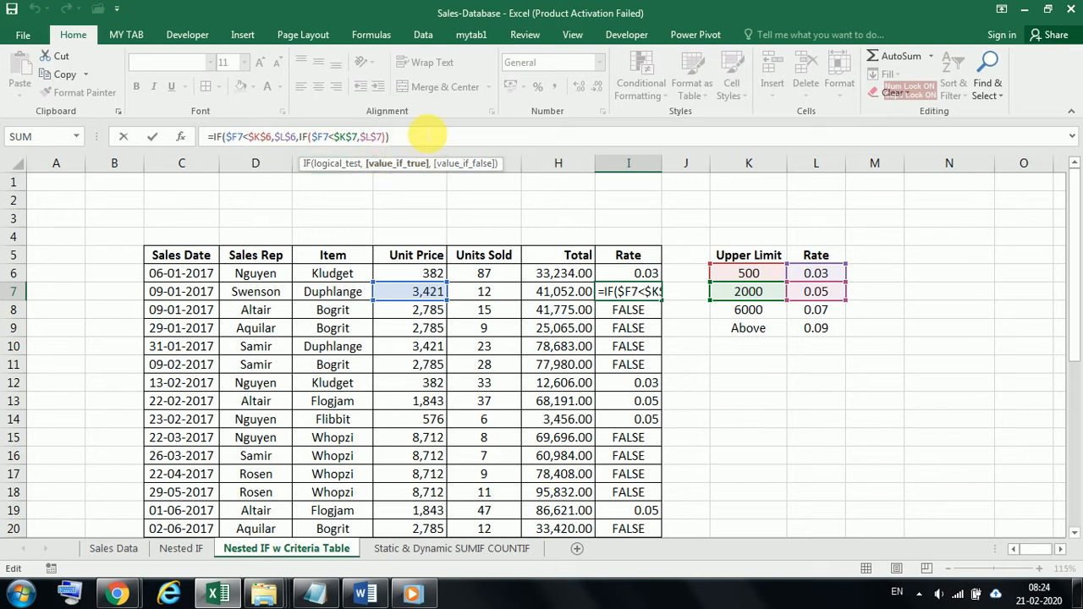
{"action": "type", "text": ","}
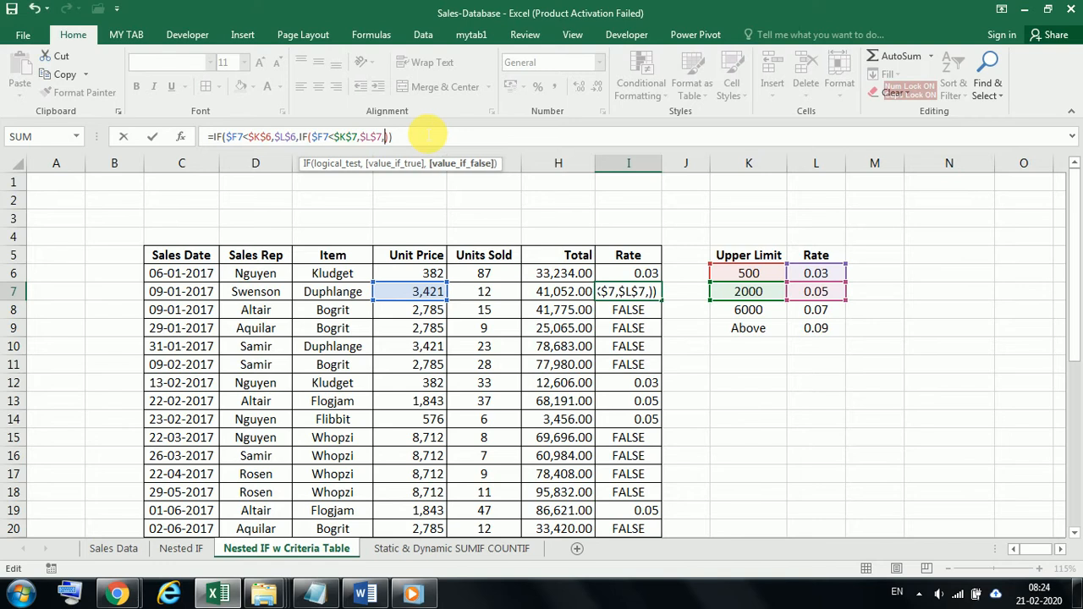
{"action": "type", "text": "\"\""}
{"action": "key", "text": "Return"}
- Copy the I7 formula into I6 and fill it down the Rate column
{"action": "left_click", "coordinate": [615, 294]}
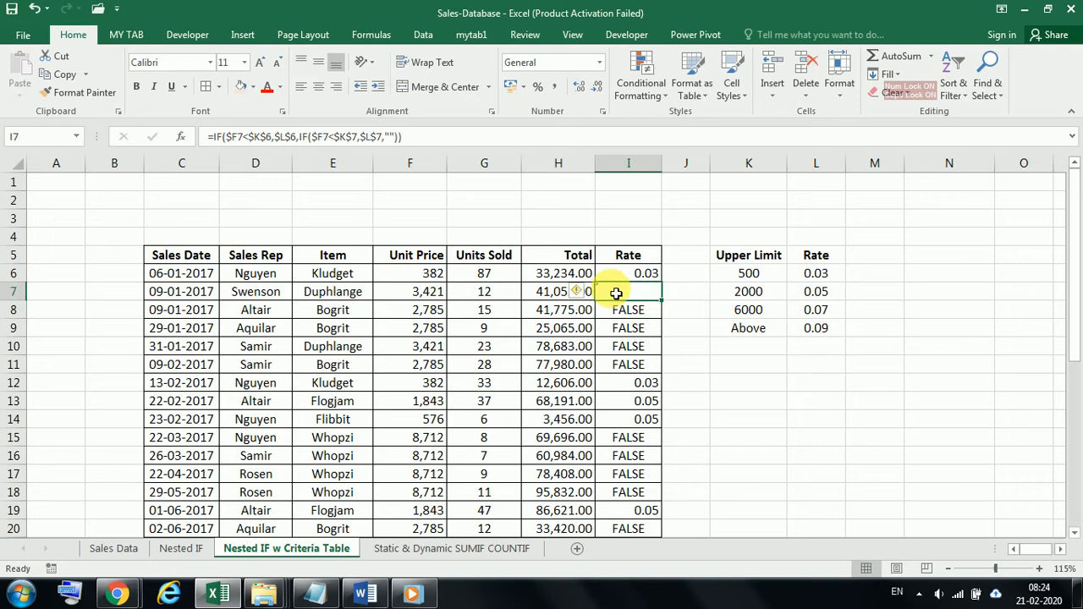
{"action": "key", "text": "ctrl+c"}
{"action": "left_click", "coordinate": [643, 275]}
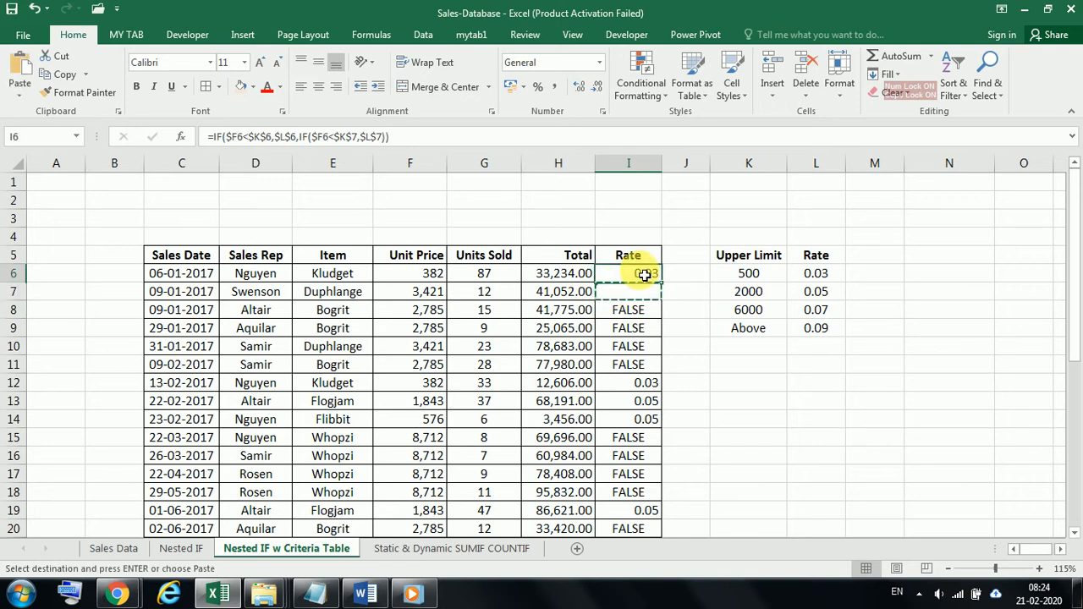
{"action": "key", "text": "ctrl+v"}
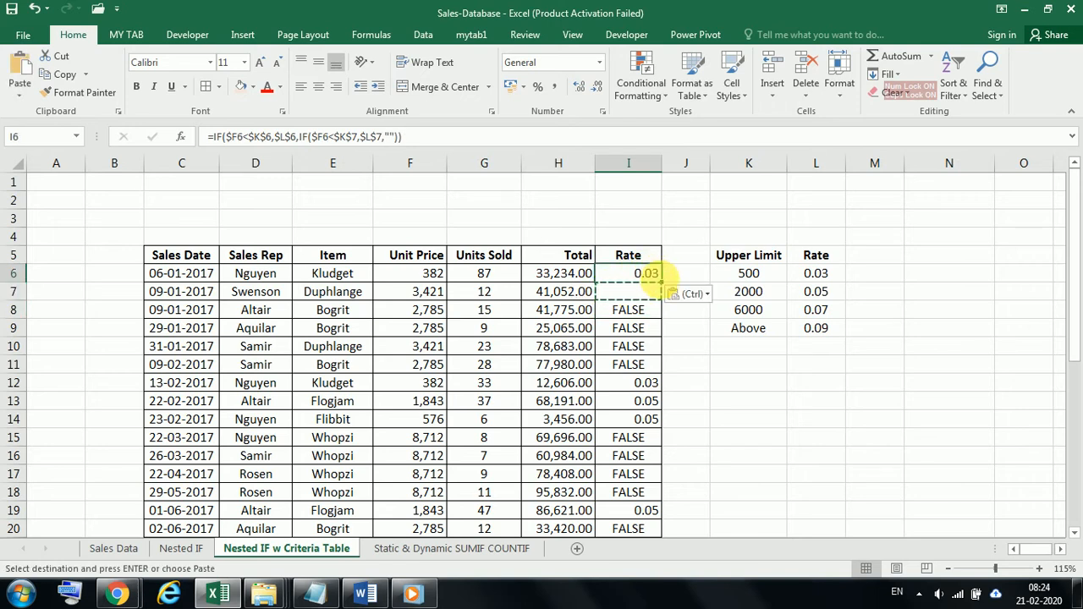
{"action": "double_click", "coordinate": [662, 283]}
{"action": "scroll", "coordinate": [674, 341], "scroll_direction": "down", "scroll_amount": 7}
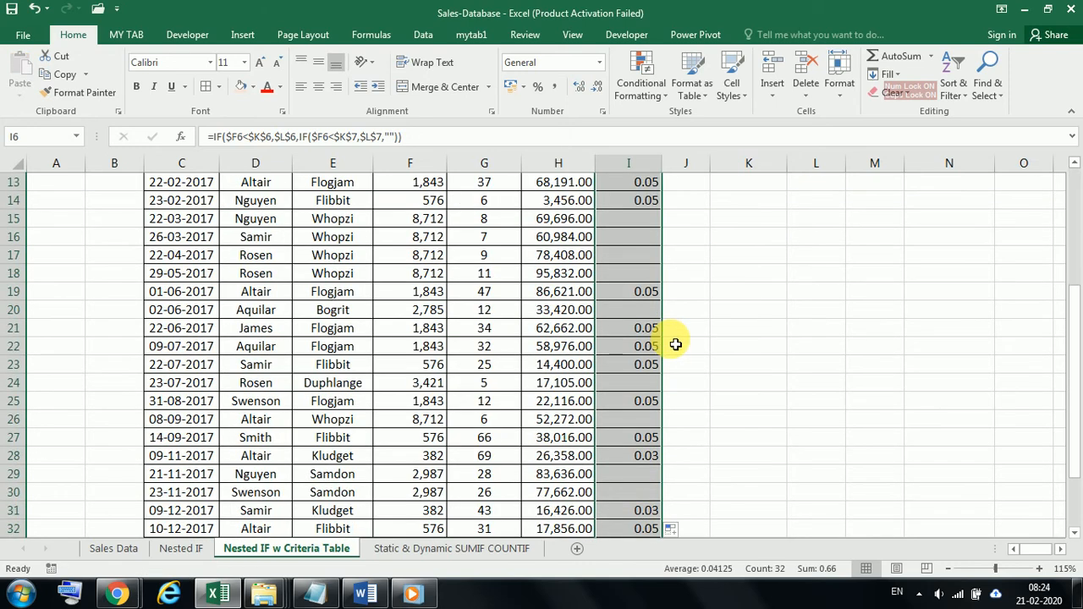
{"action": "scroll", "coordinate": [675, 344], "scroll_direction": "up", "scroll_amount": 6}
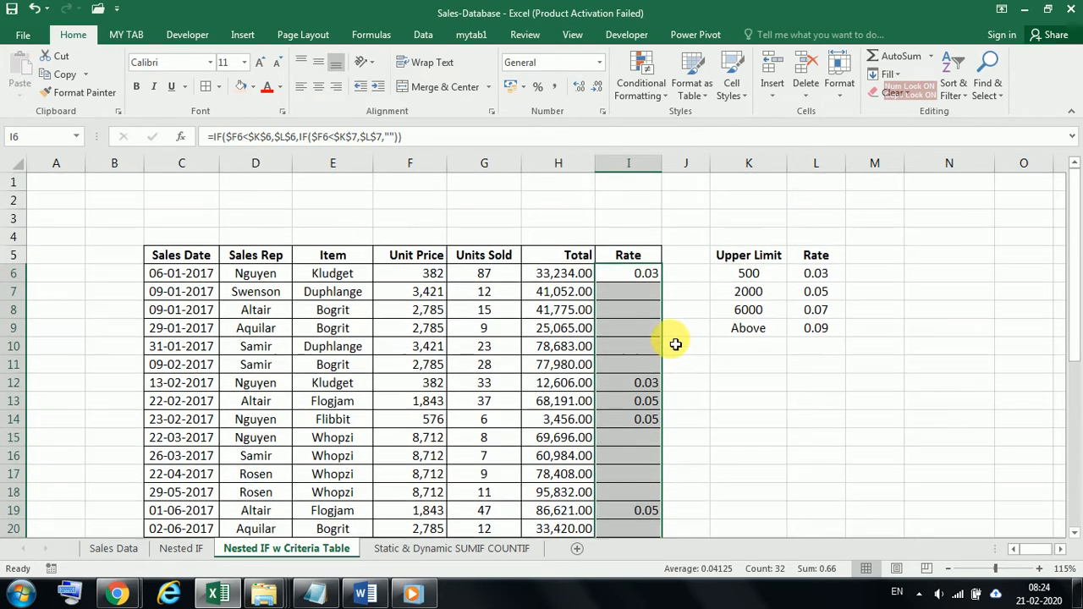
{"action": "left_click", "coordinate": [628, 291]}
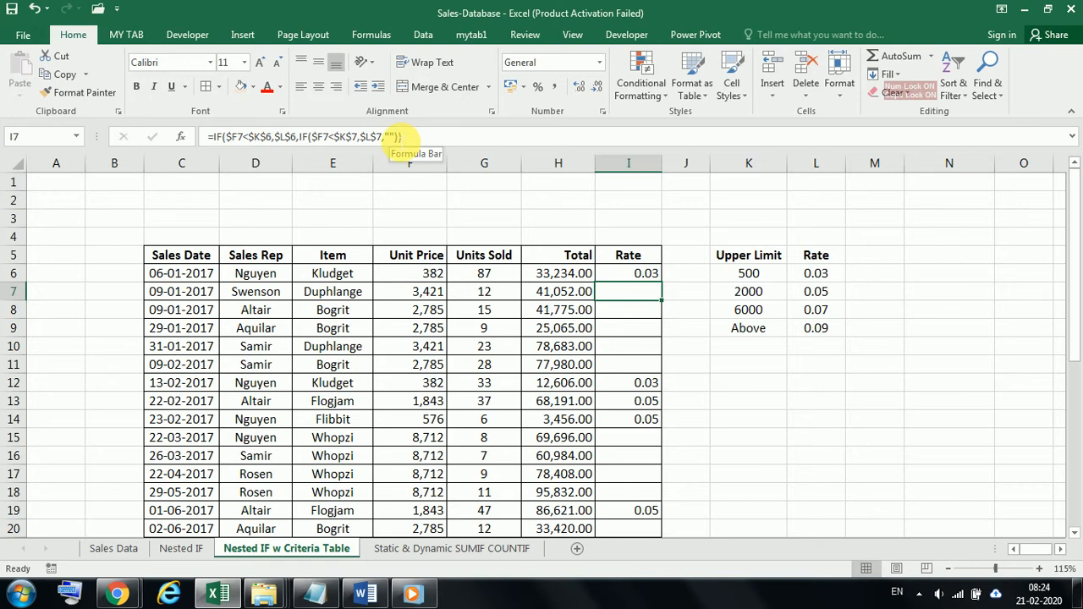
{"action": "left_click", "coordinate": [397, 138]}
{"action": "left_click", "coordinate": [394, 137]}
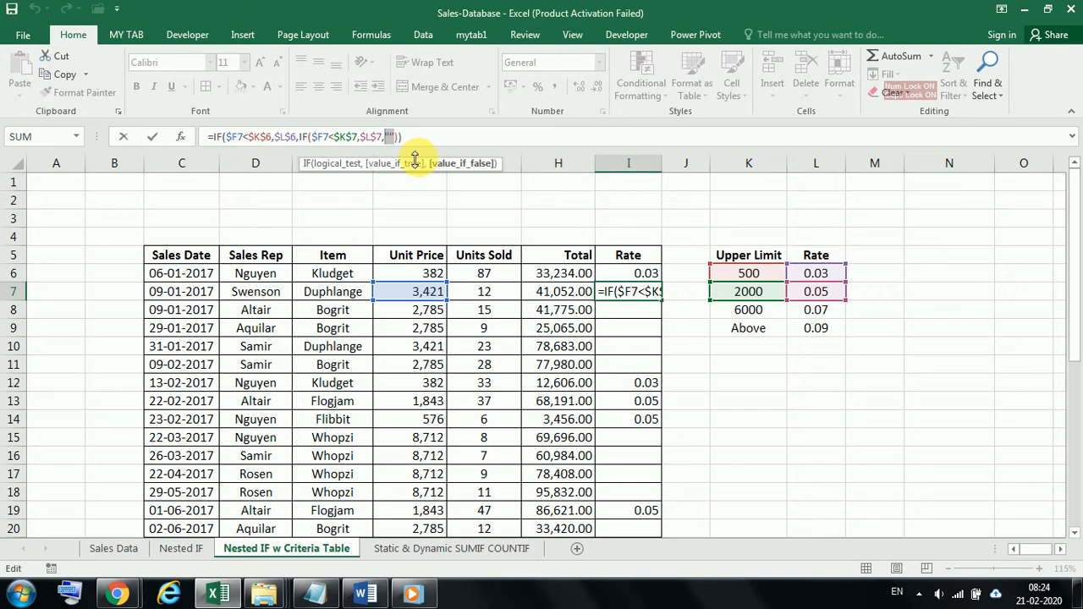
{"action": "key", "text": "Escape"}
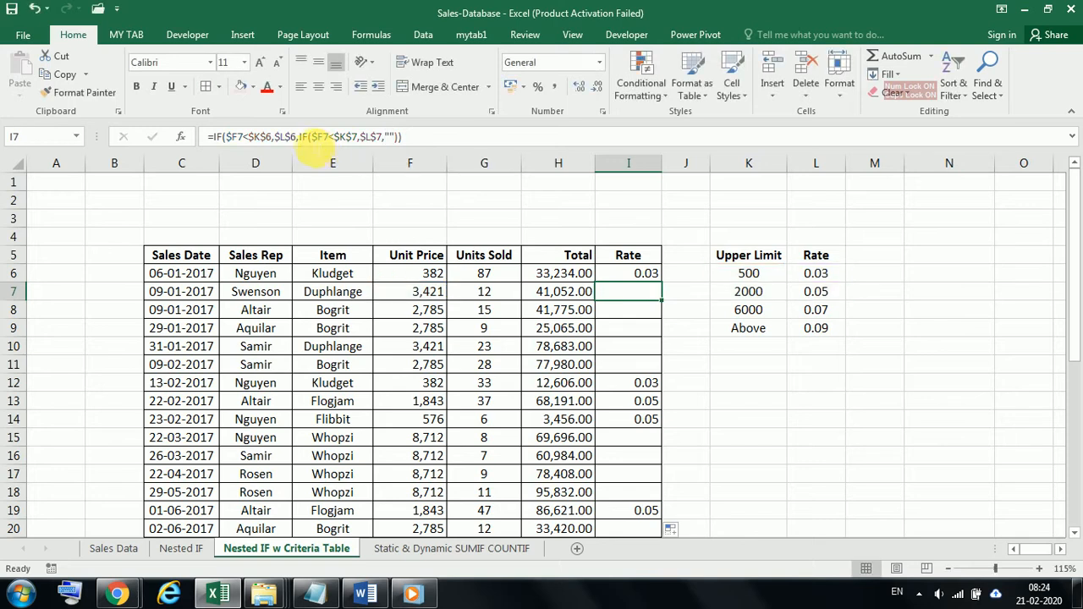
- Replace the "" argument in the I7 formula with a copy of its nested part IF($F7<$K$7,$L$7
{"action": "left_click_drag", "start_coordinate": [300, 138], "coordinate": [395, 138]}
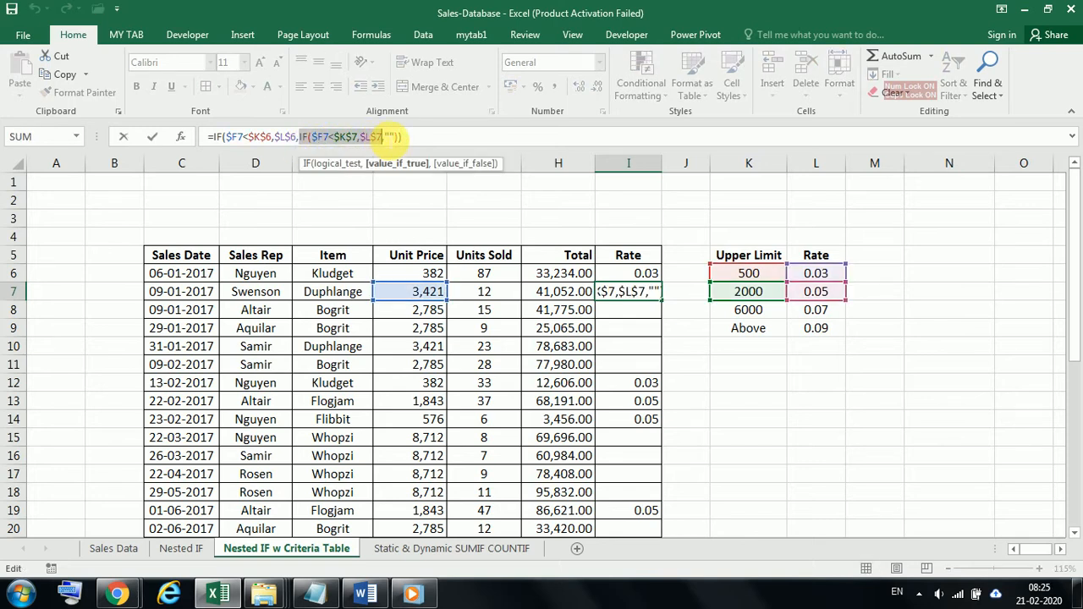
{"action": "left_click", "coordinate": [395, 138]}
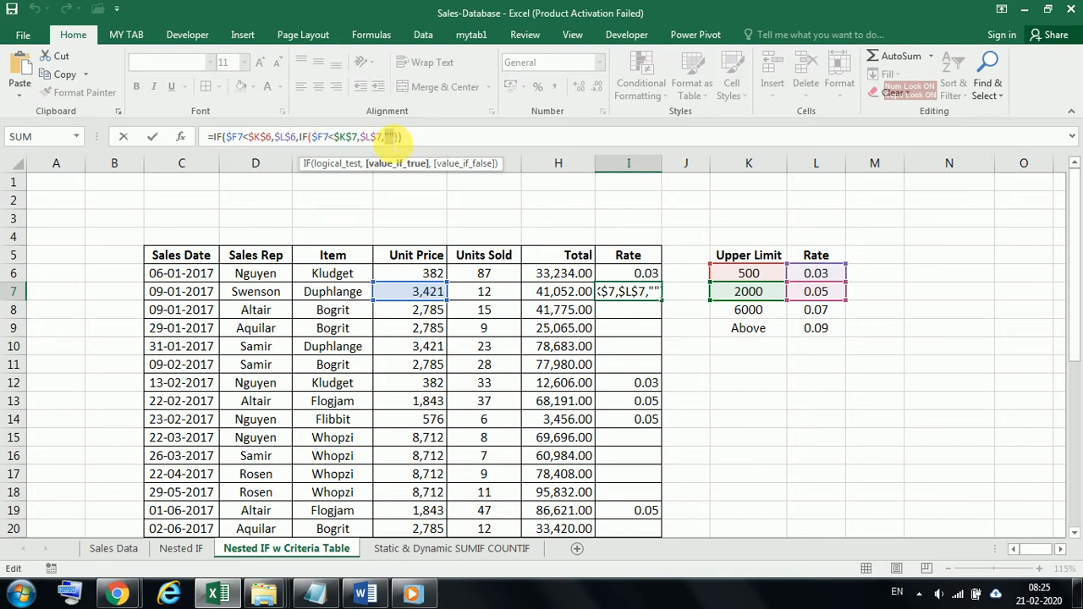
{"action": "key", "text": "ctrl+v"}
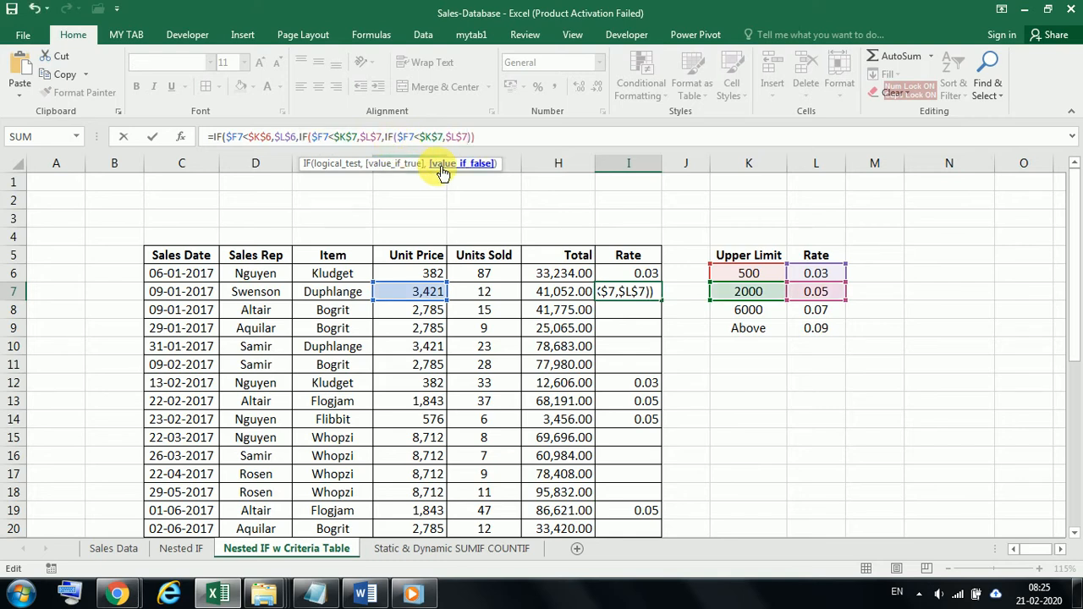
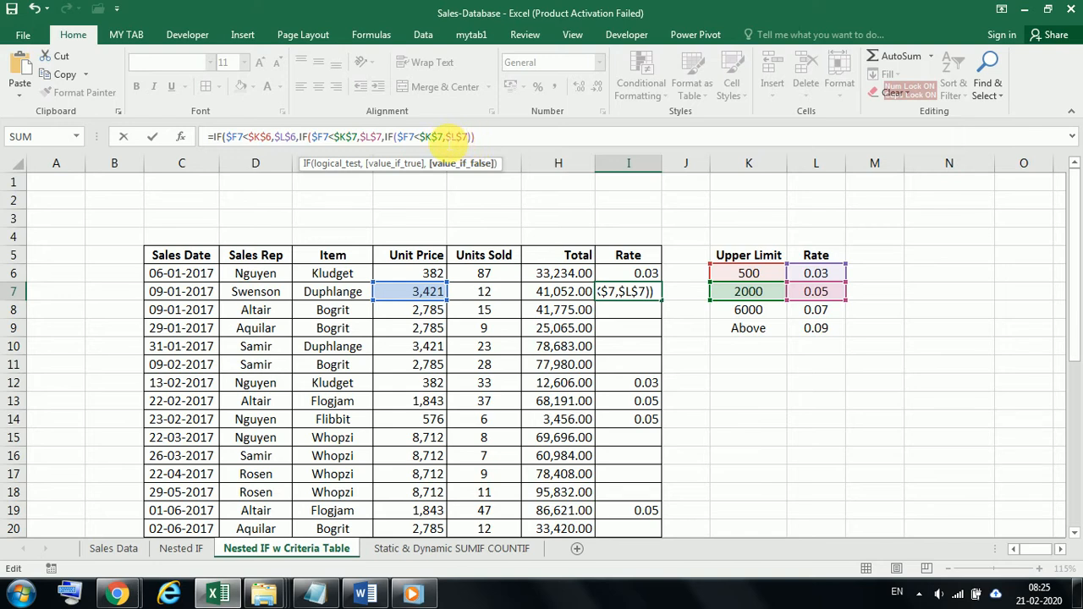
- Change the innermost IF's criteria references in I7 to $K$8 and $L$8, and enter the formula with the suggested closing-parenthesis correction
{"action": "left_click", "coordinate": [433, 136]}
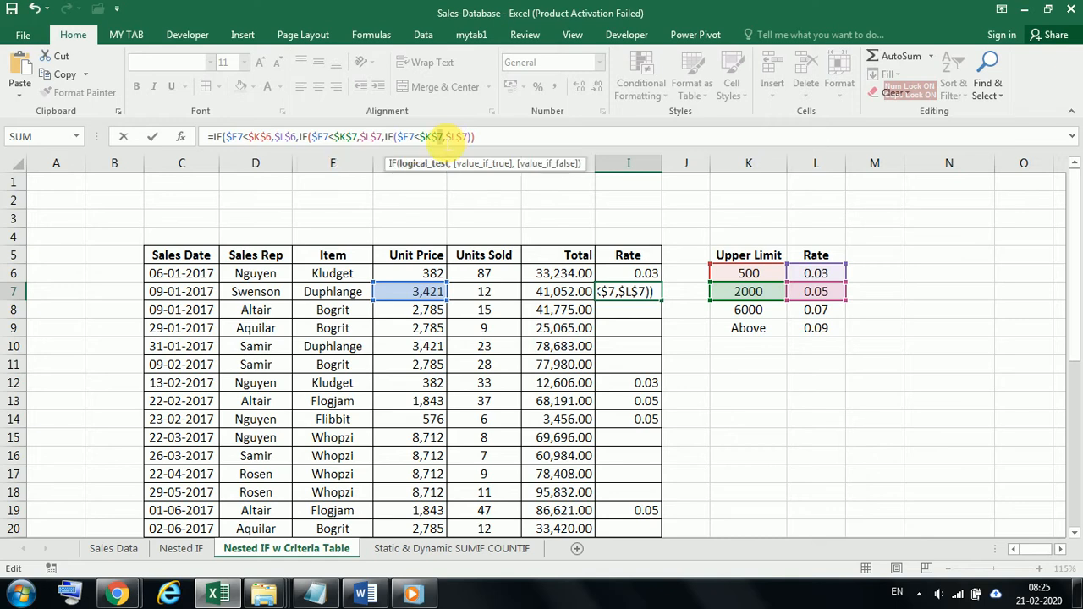
{"action": "key", "text": "Delete"}
{"action": "type", "text": "8"}
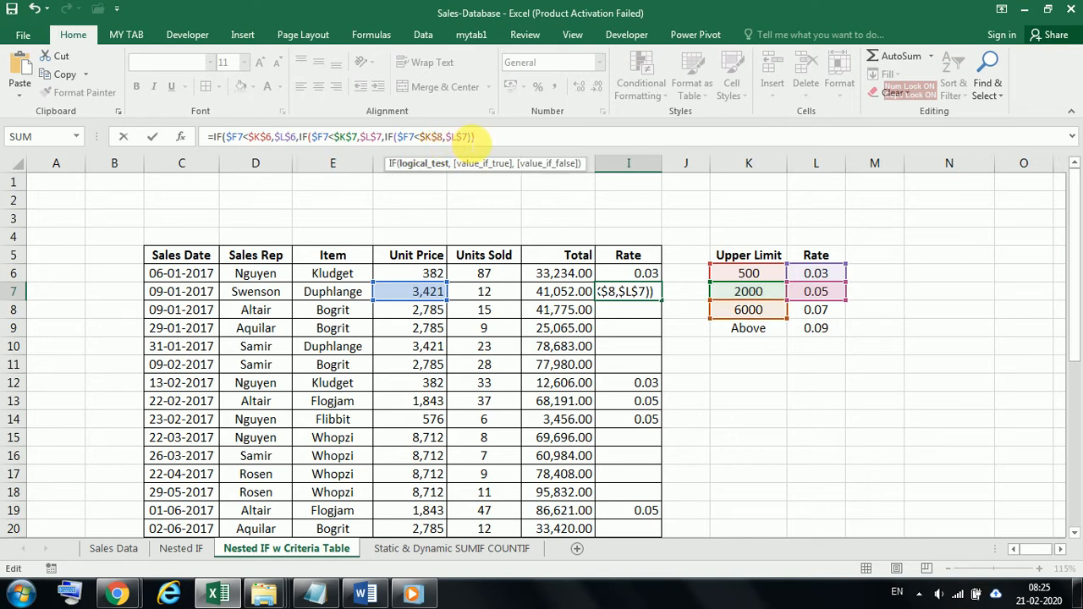
{"action": "left_click", "coordinate": [461, 136]}
{"action": "key", "text": "Delete"}
{"action": "type", "text": "8"}
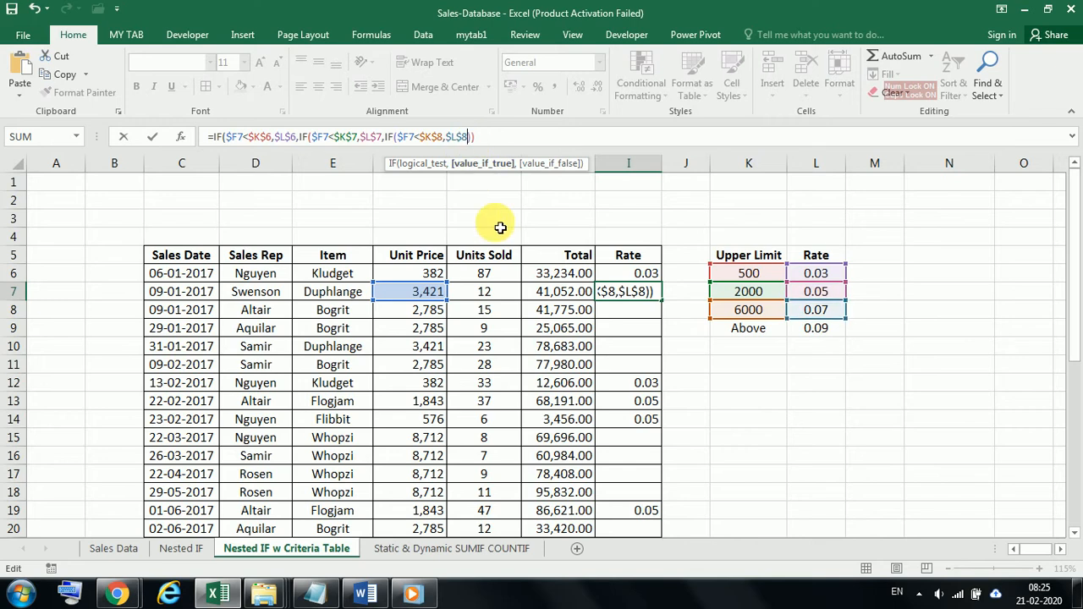
{"action": "key", "text": "Return"}
{"action": "left_click", "coordinate": [526, 354]}
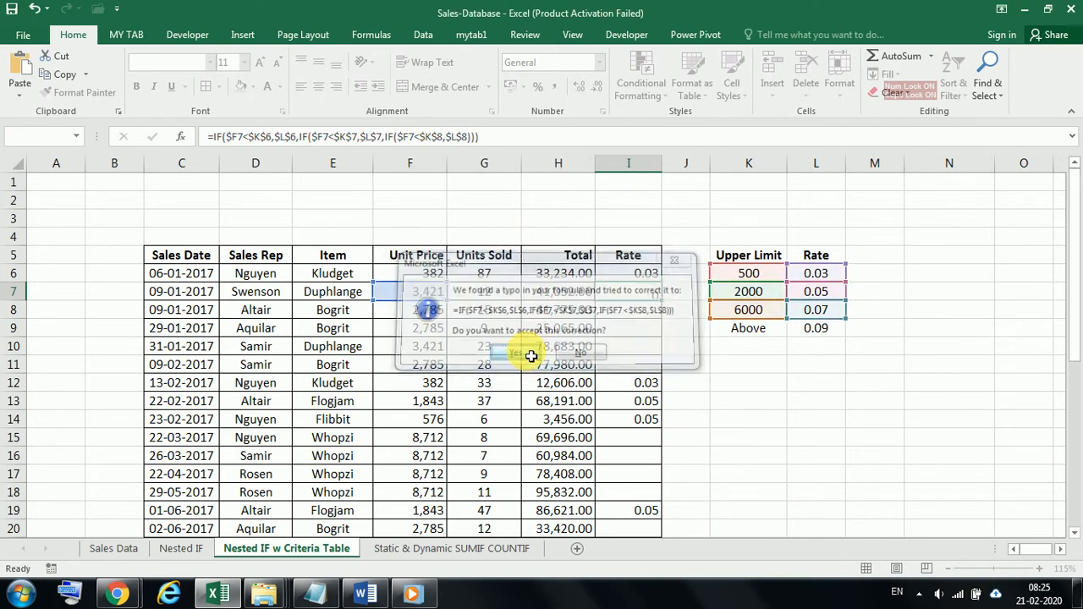
- Copy the three-level IF formula from I7 into I6 and fill it down the Rate column through row 37
{"action": "left_click", "coordinate": [634, 291]}
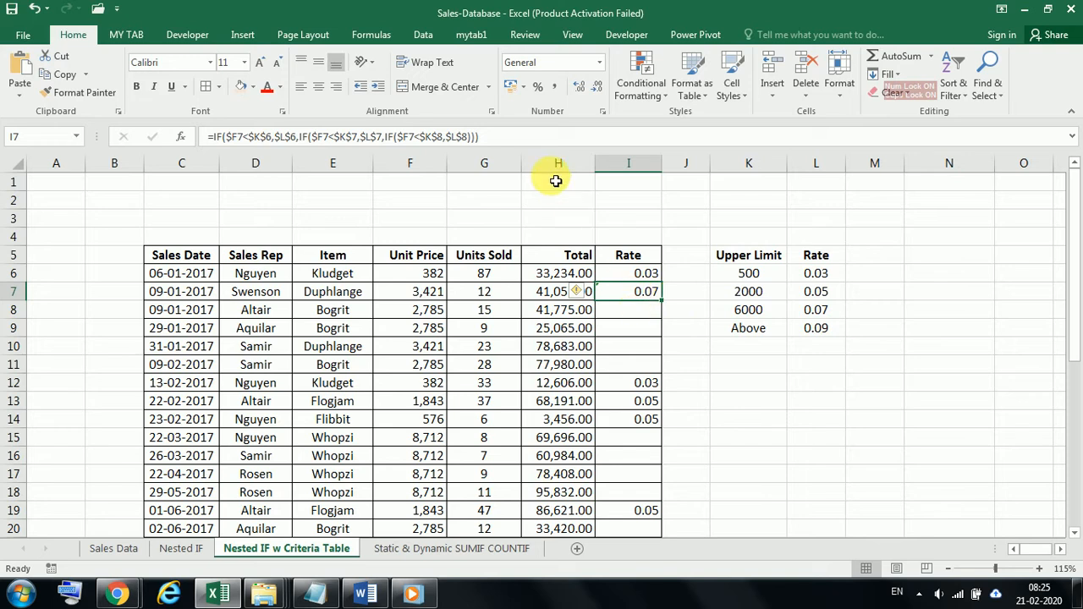
{"action": "key", "text": "ctrl+c"}
{"action": "left_click", "coordinate": [635, 273]}
{"action": "key", "text": "ctrl+v"}
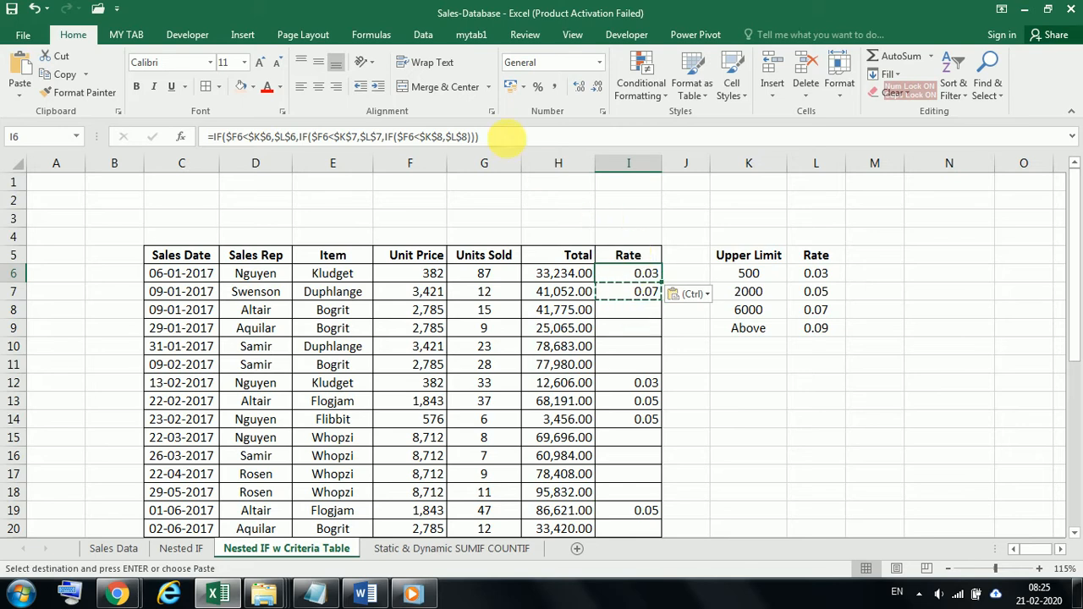
{"action": "left_click_drag", "start_coordinate": [662, 283], "coordinate": [659, 496]}
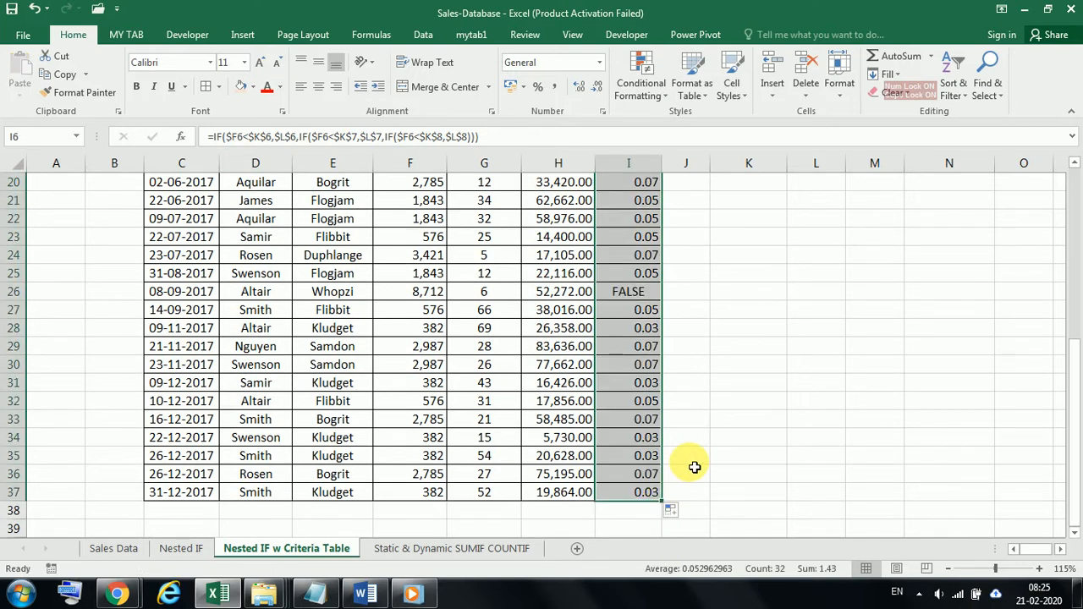
- Add "" as the innermost IF's false value in the I6 formula and fill it down the Rate column
{"action": "scroll", "coordinate": [694, 467], "scroll_direction": "up", "scroll_amount": 5}
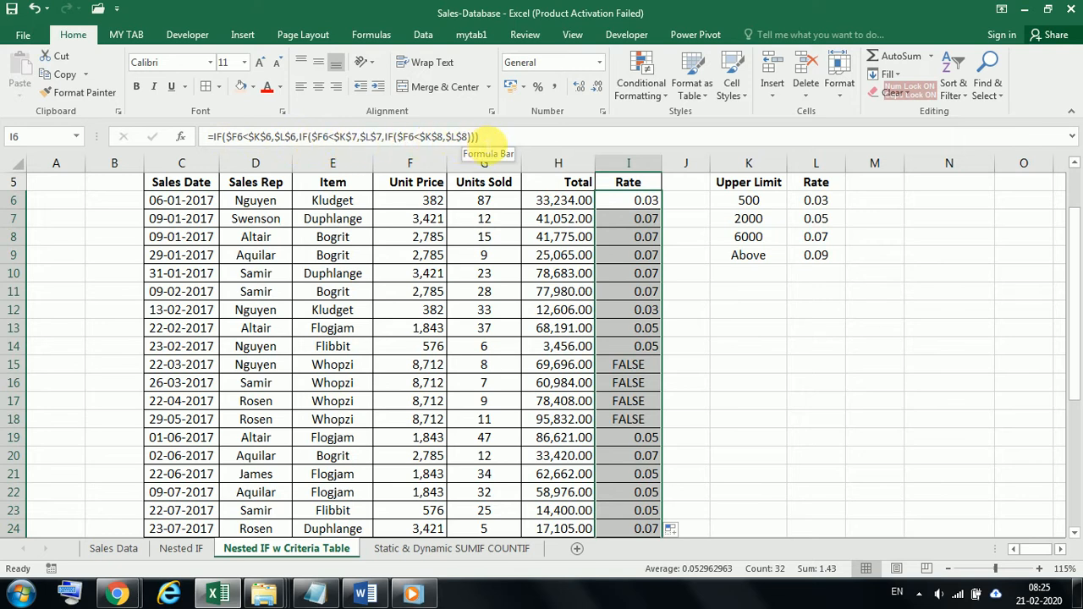
{"action": "left_click", "coordinate": [476, 137]}
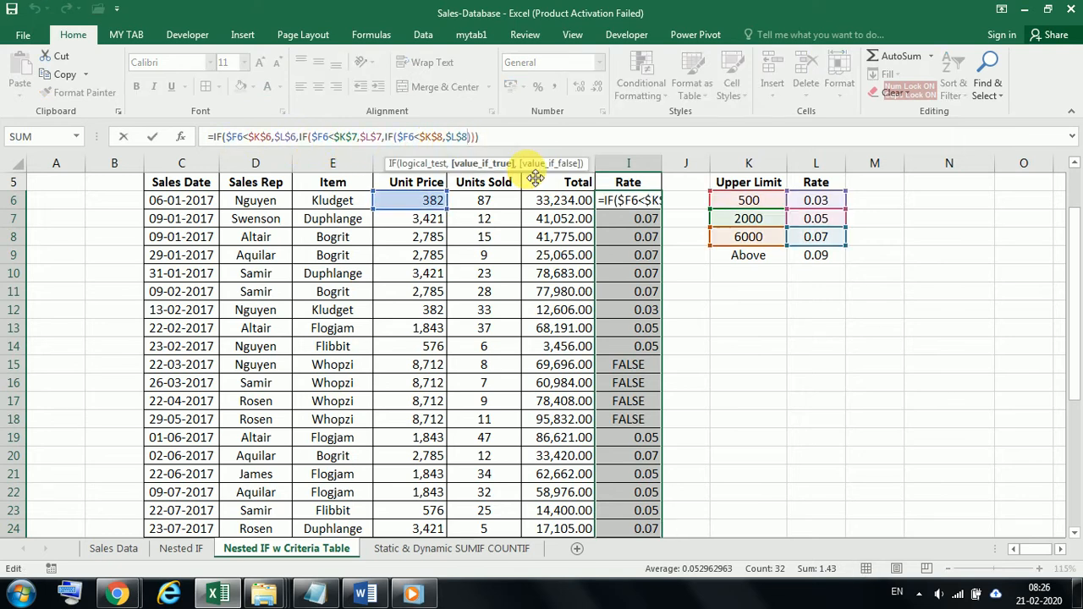
{"action": "type", "text": ","}
{"action": "key", "text": "BackSpace"}
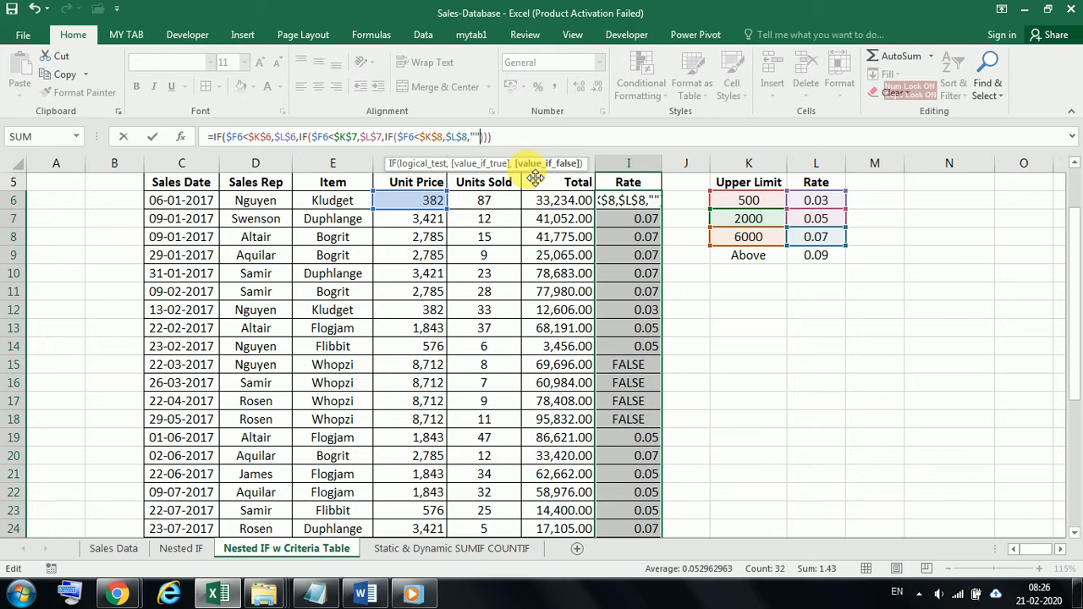
{"action": "key", "text": "Return"}
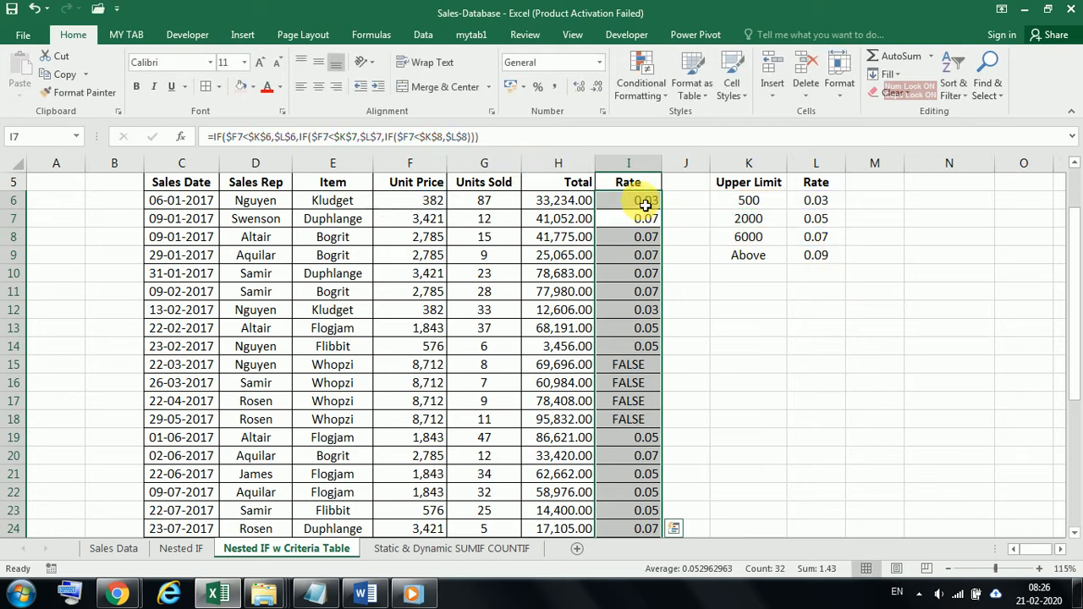
{"action": "left_click", "coordinate": [644, 204]}
{"action": "double_click", "coordinate": [668, 214]}
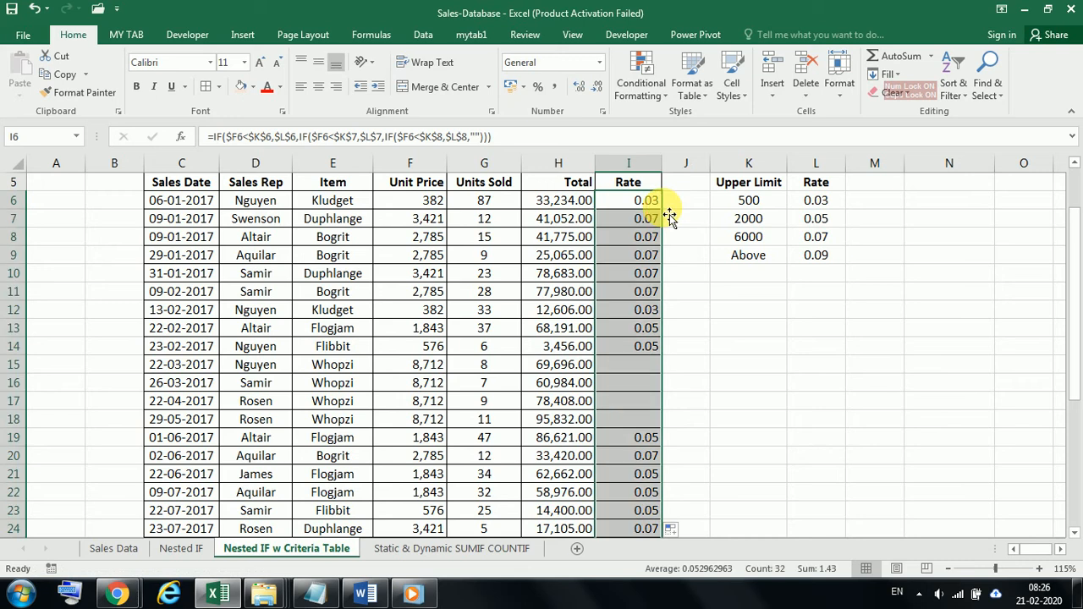
- Replace the "" argument in the I26 formula with an absolute reference to the Above rate, $L$9
{"action": "left_click_drag", "start_coordinate": [640, 367], "coordinate": [641, 430]}
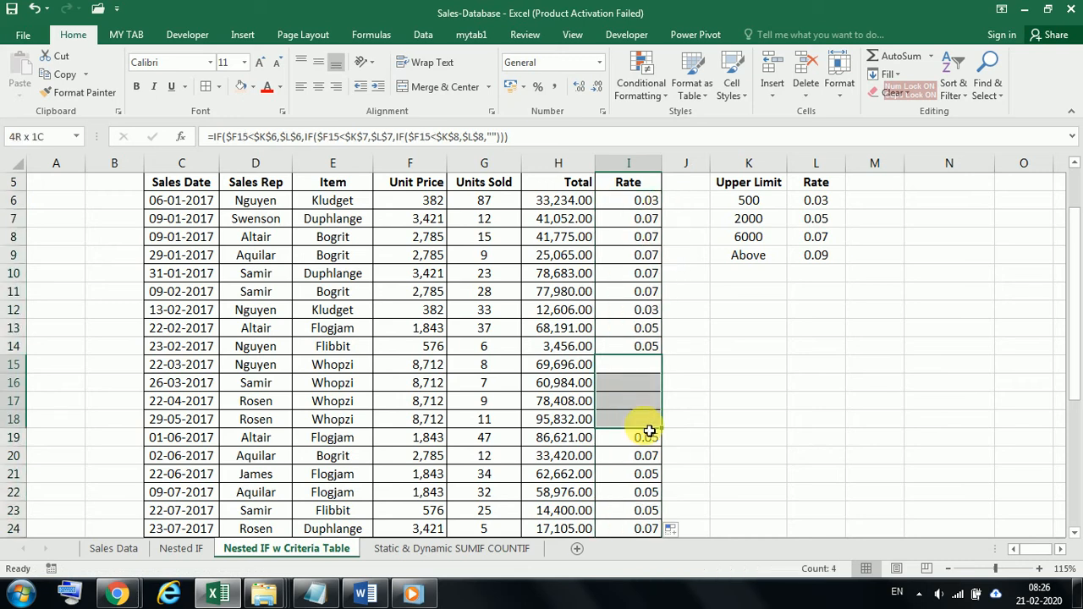
{"action": "scroll", "coordinate": [665, 430], "scroll_direction": "down", "scroll_amount": 3}
{"action": "left_click", "coordinate": [648, 401]}
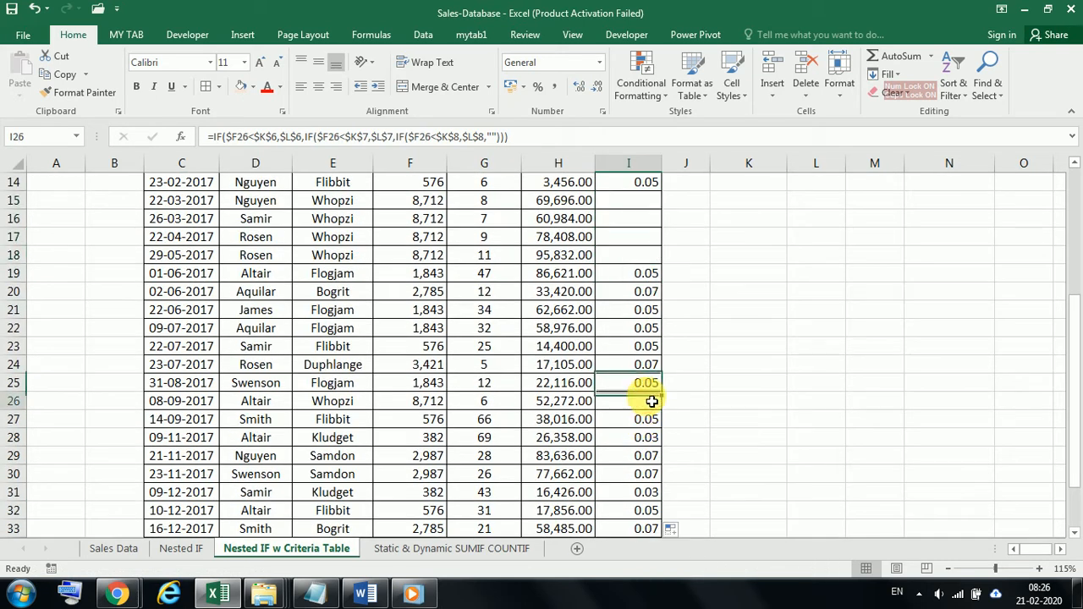
{"action": "scroll", "coordinate": [664, 372], "scroll_direction": "up", "scroll_amount": 5}
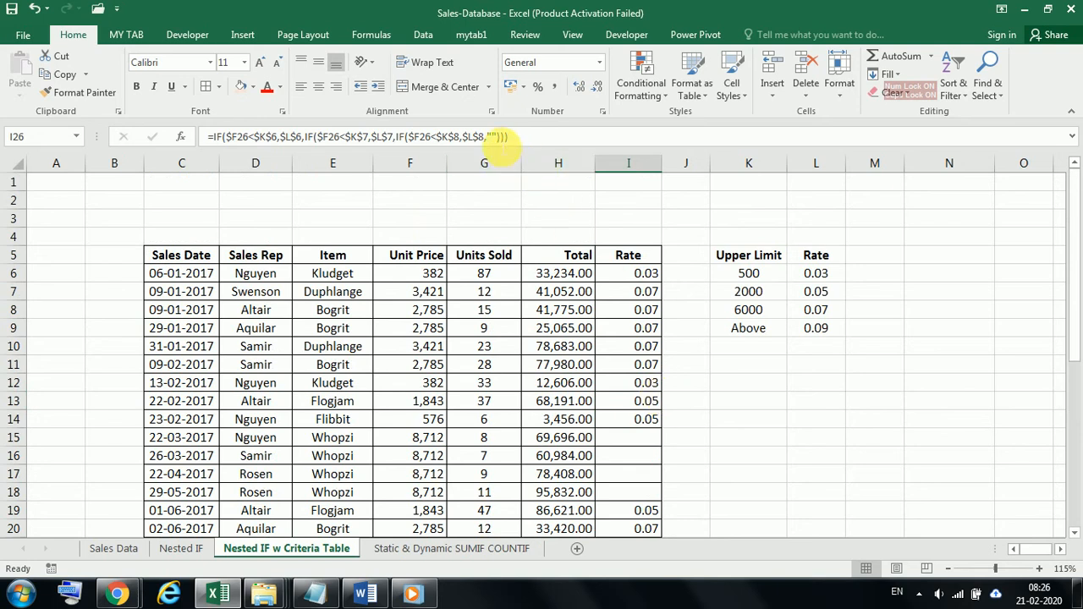
{"action": "left_click", "coordinate": [505, 138]}
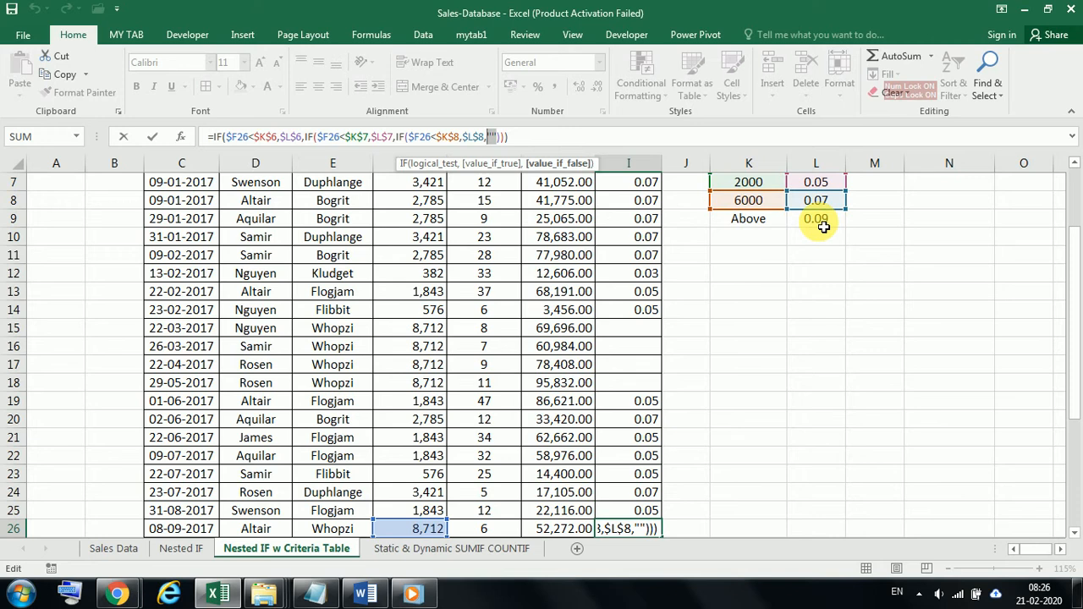
{"action": "left_click", "coordinate": [824, 227]}
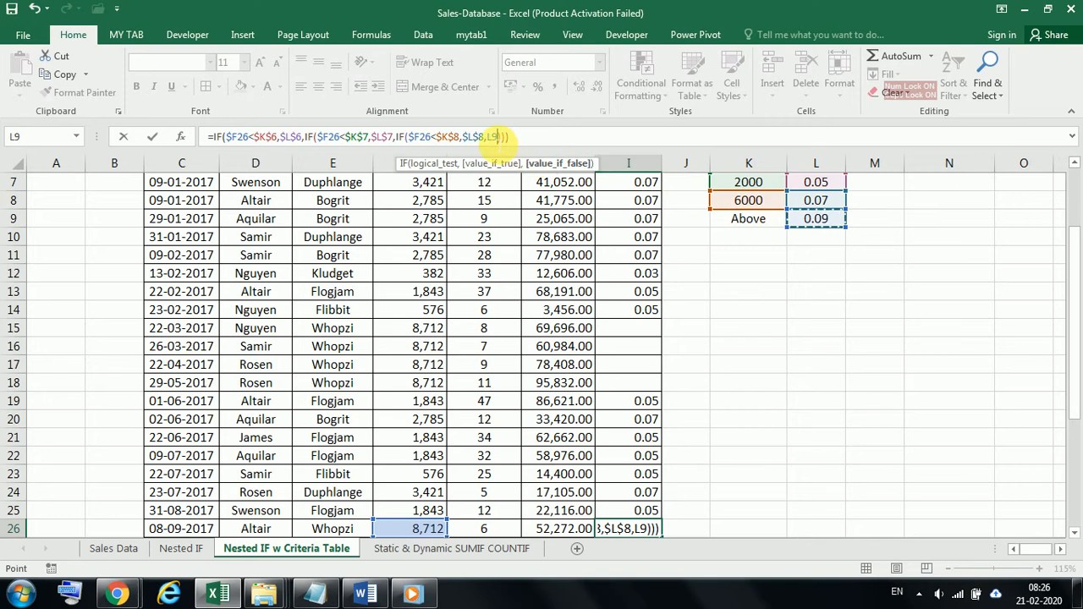
{"action": "left_click", "coordinate": [488, 137]}
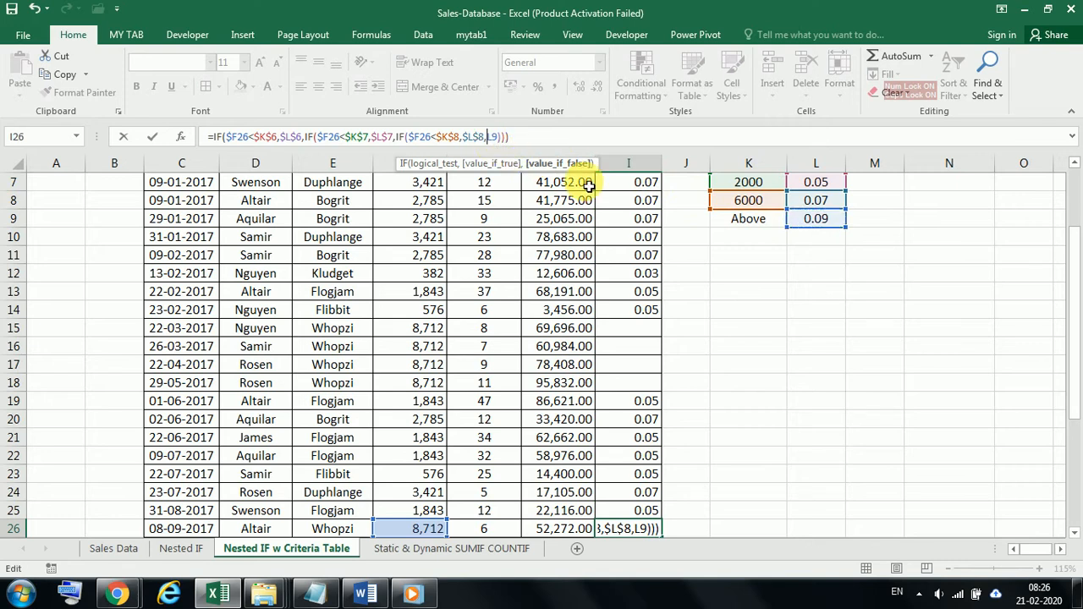
{"action": "key", "text": "F4"}
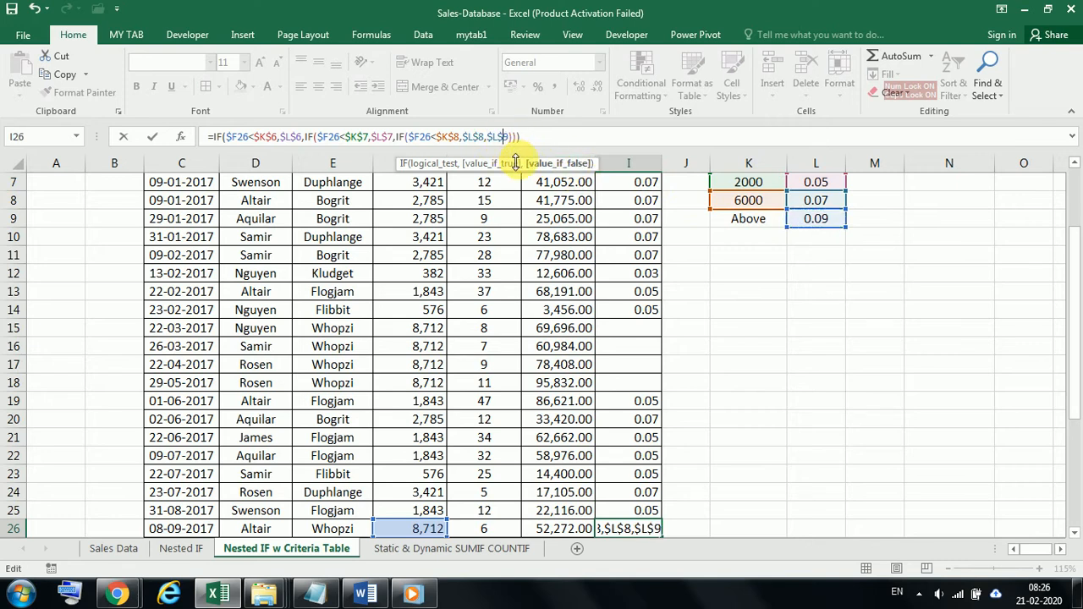
{"action": "key", "text": "Return"}
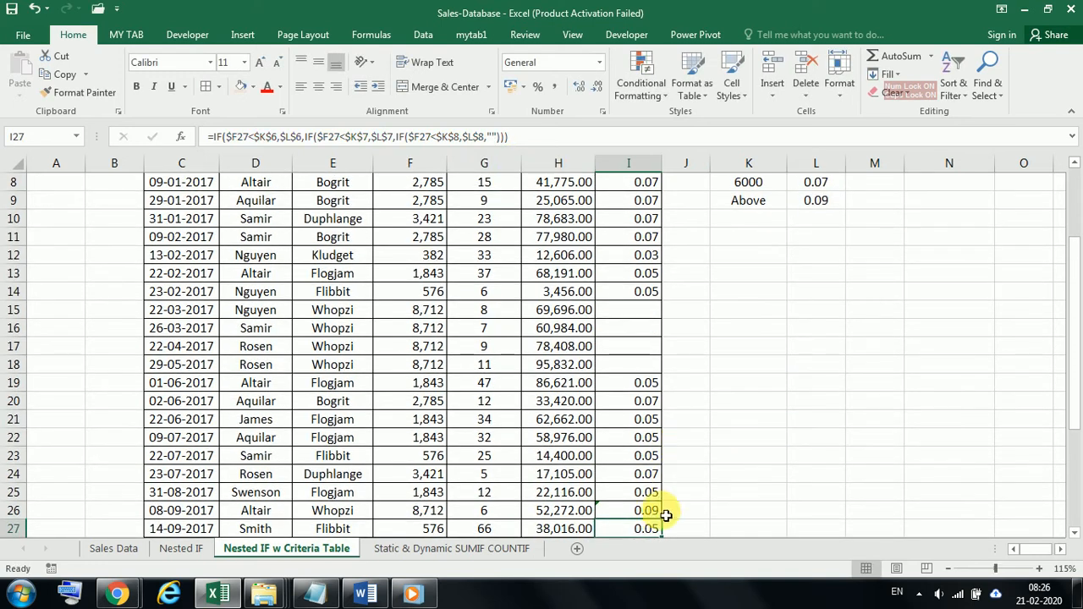
- Copy the completed nested IF formula from I26 into I6 and fill it down the Rate column through row 37
{"action": "left_click", "coordinate": [645, 515]}
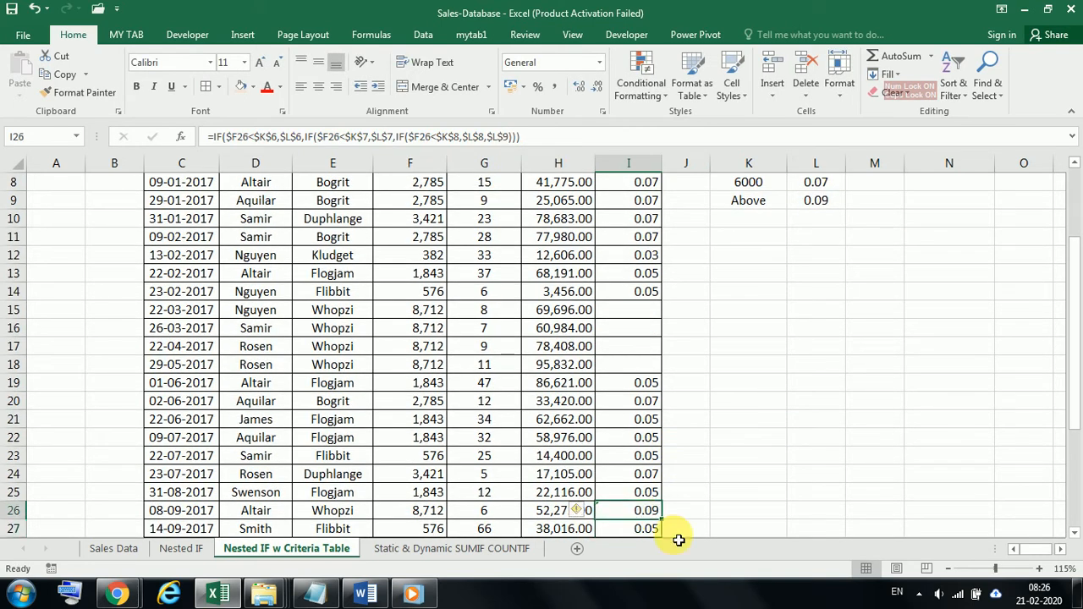
{"action": "key", "text": "ctrl+c"}
{"action": "scroll", "coordinate": [705, 485], "scroll_direction": "up", "scroll_amount": 3}
{"action": "left_click", "coordinate": [641, 276]}
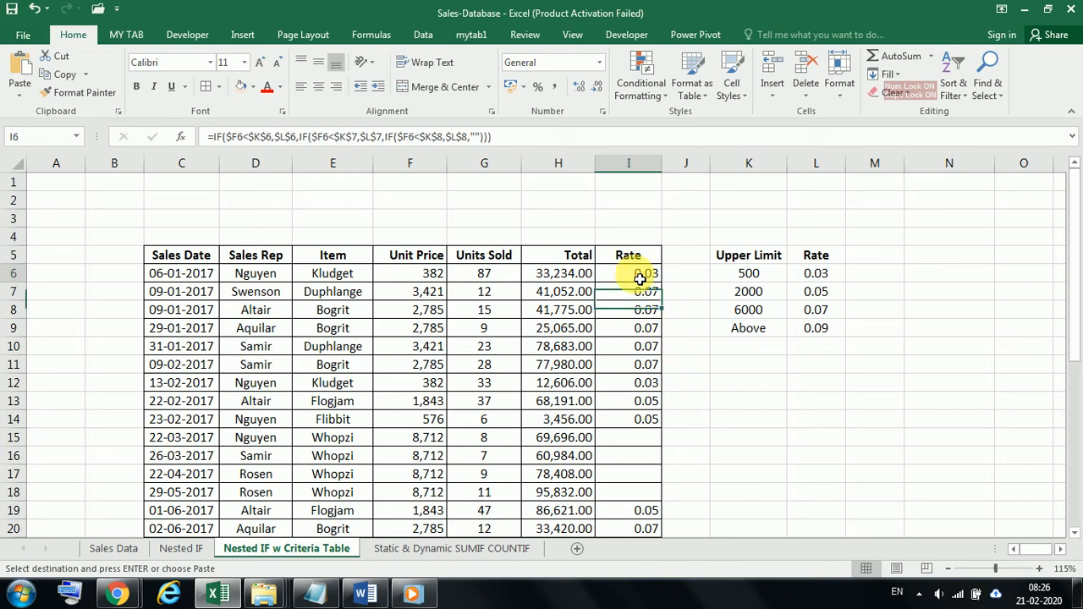
{"action": "key", "text": "ctrl+v"}
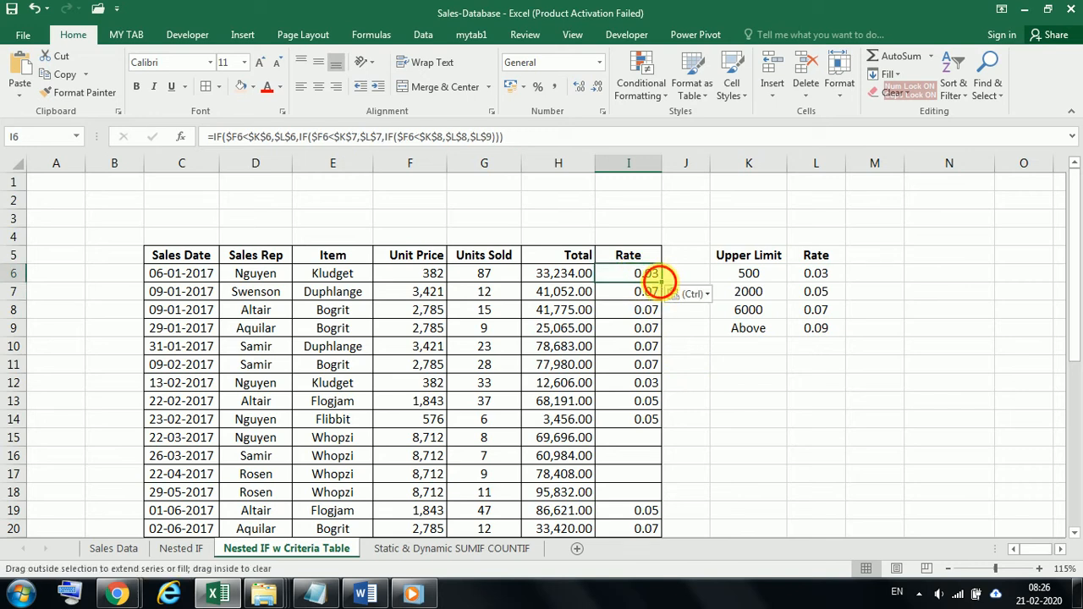
{"action": "double_click", "coordinate": [661, 282]}
{"action": "scroll", "coordinate": [678, 344], "scroll_direction": "down", "scroll_amount": 9}
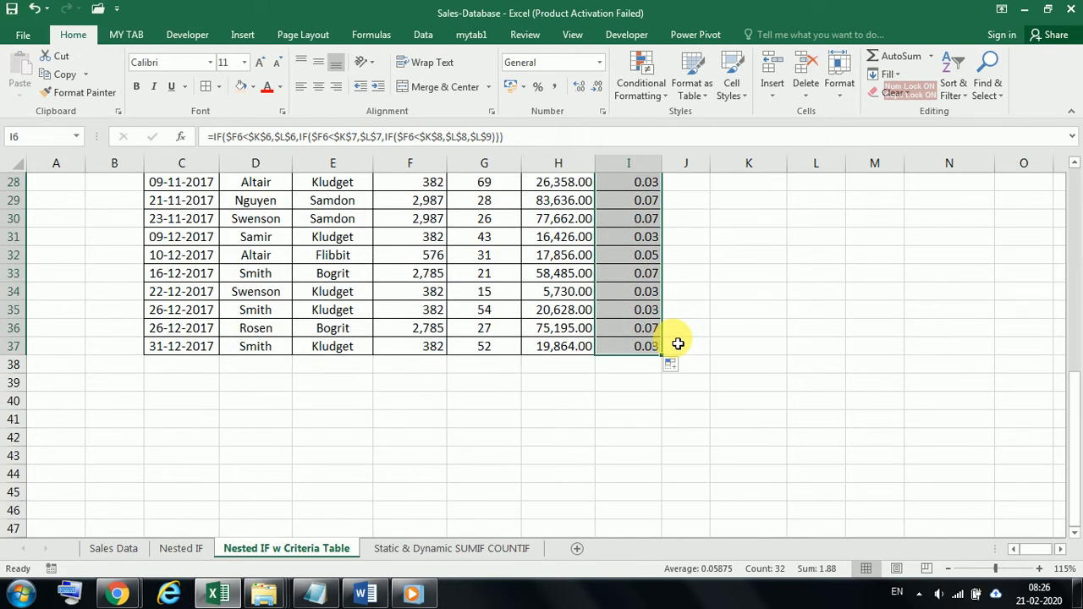
{"action": "scroll", "coordinate": [678, 344], "scroll_direction": "up", "scroll_amount": 6}
{"action": "scroll", "coordinate": [678, 344], "scroll_direction": "up", "scroll_amount": 3}
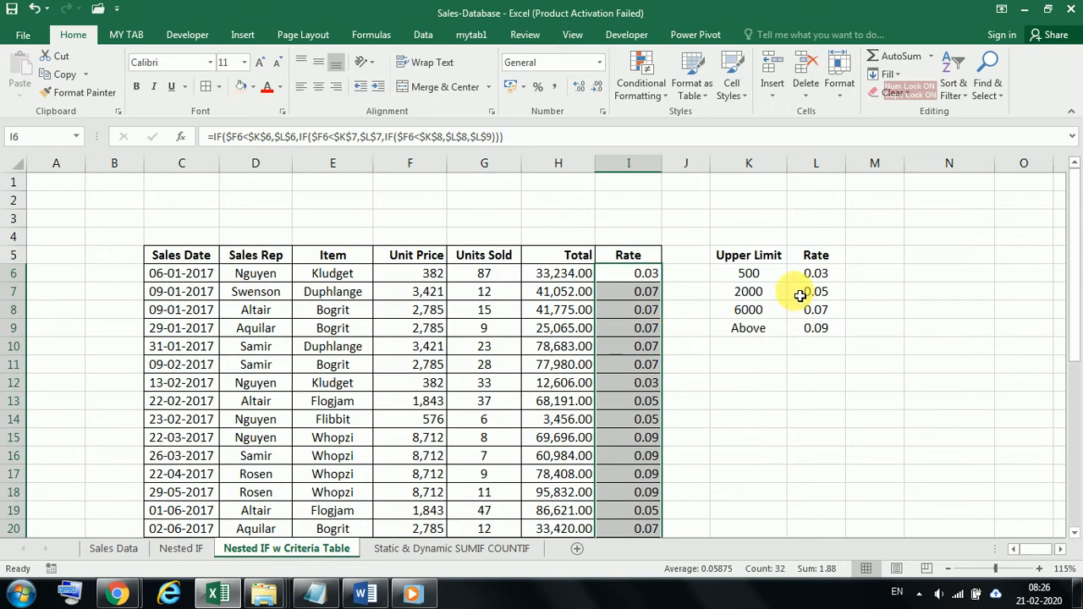
- Compare the criteria limits with the unit prices in F6 and F9, and set the upper limit in K7 to 2784
{"action": "left_click", "coordinate": [756, 281]}
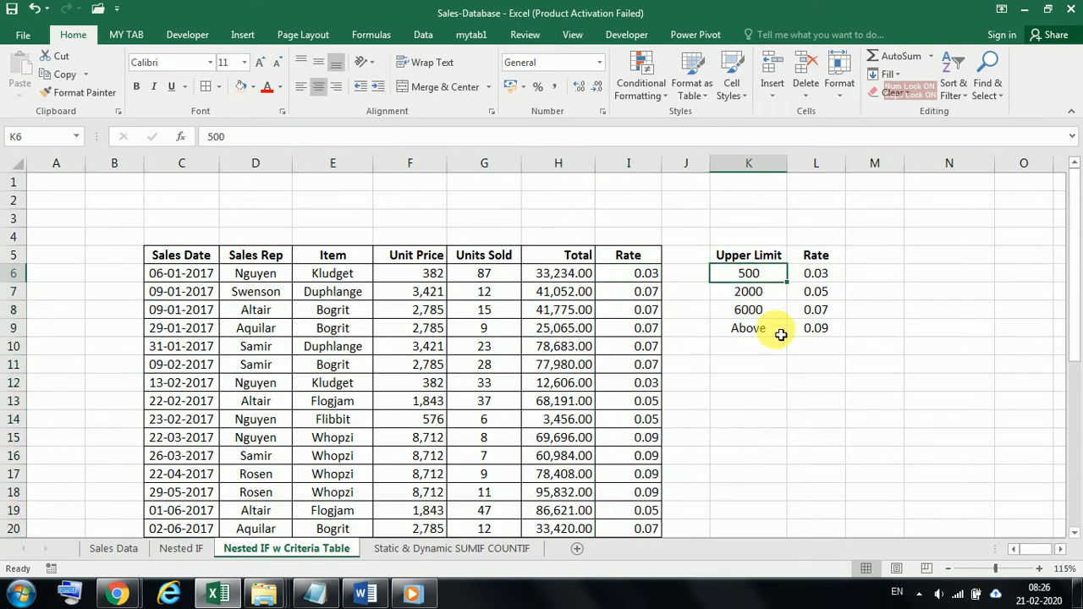
{"action": "left_click", "coordinate": [426, 276]}
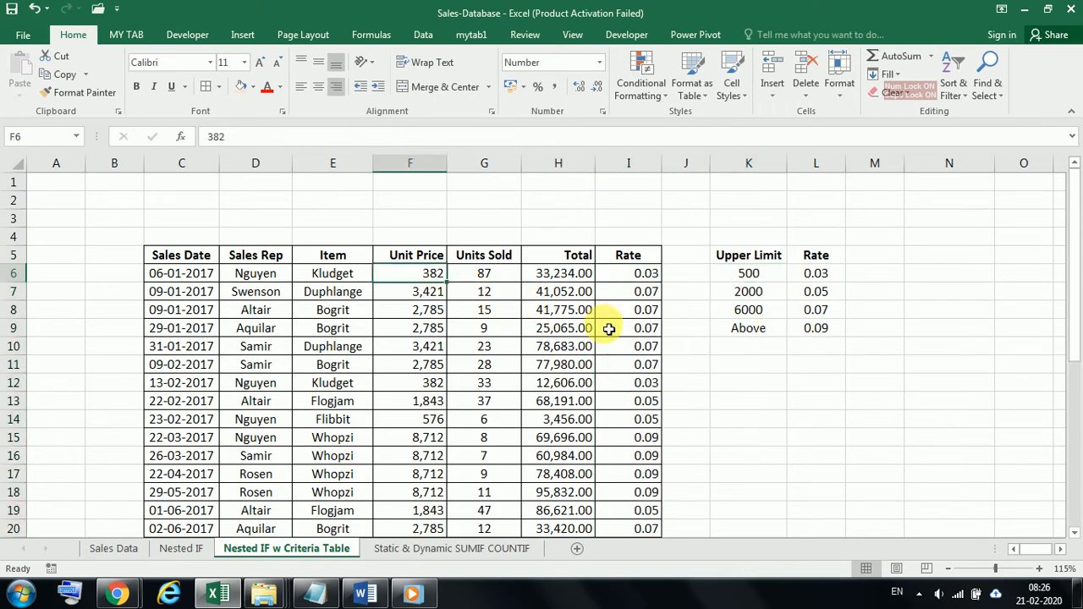
{"action": "left_click", "coordinate": [428, 332]}
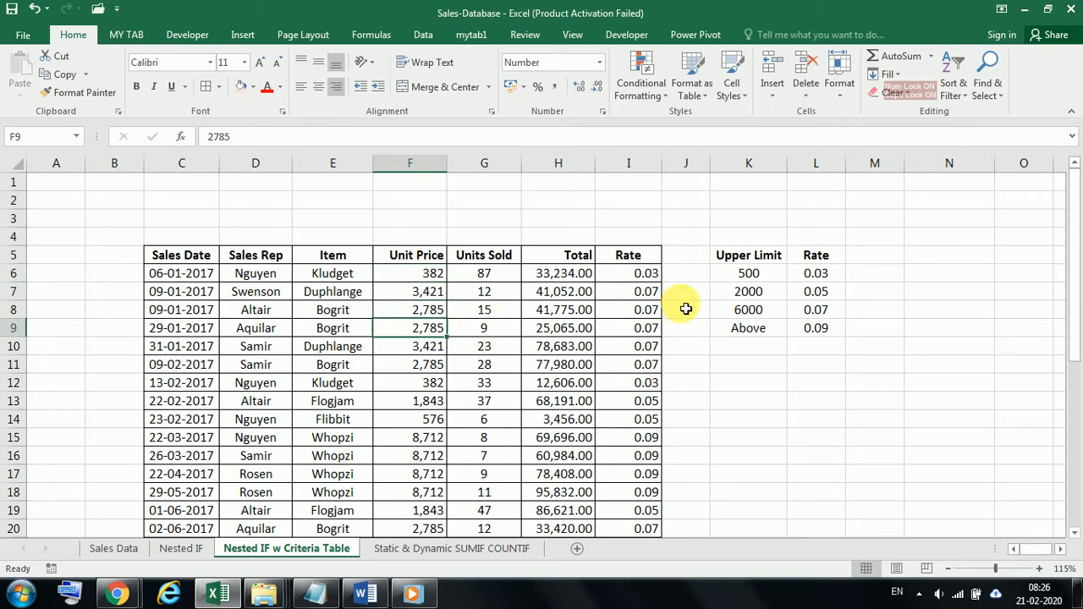
{"action": "left_click", "coordinate": [756, 298]}
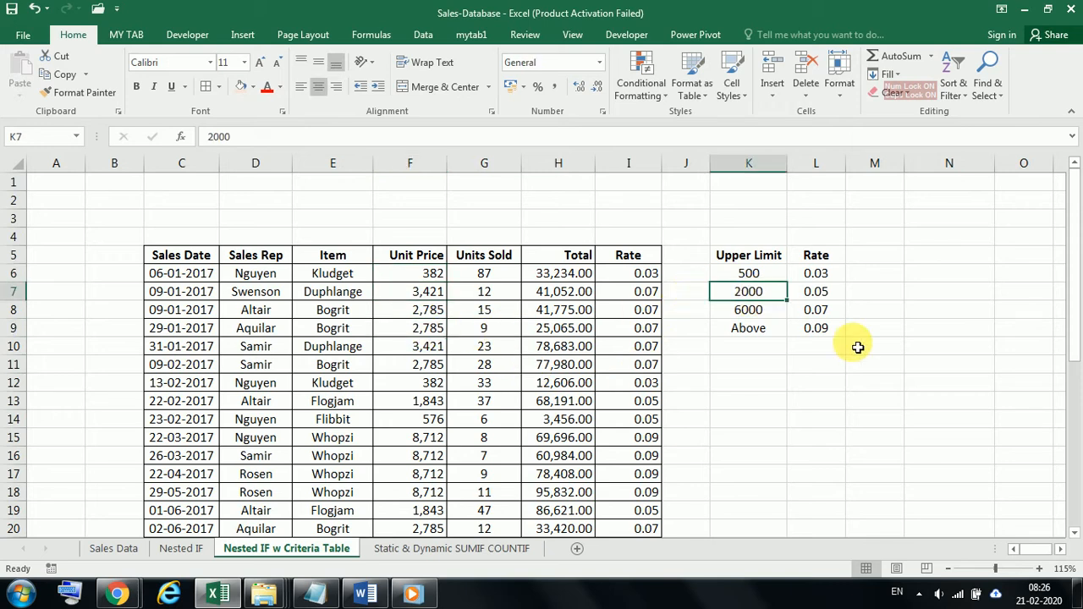
{"action": "type", "text": "2784"}
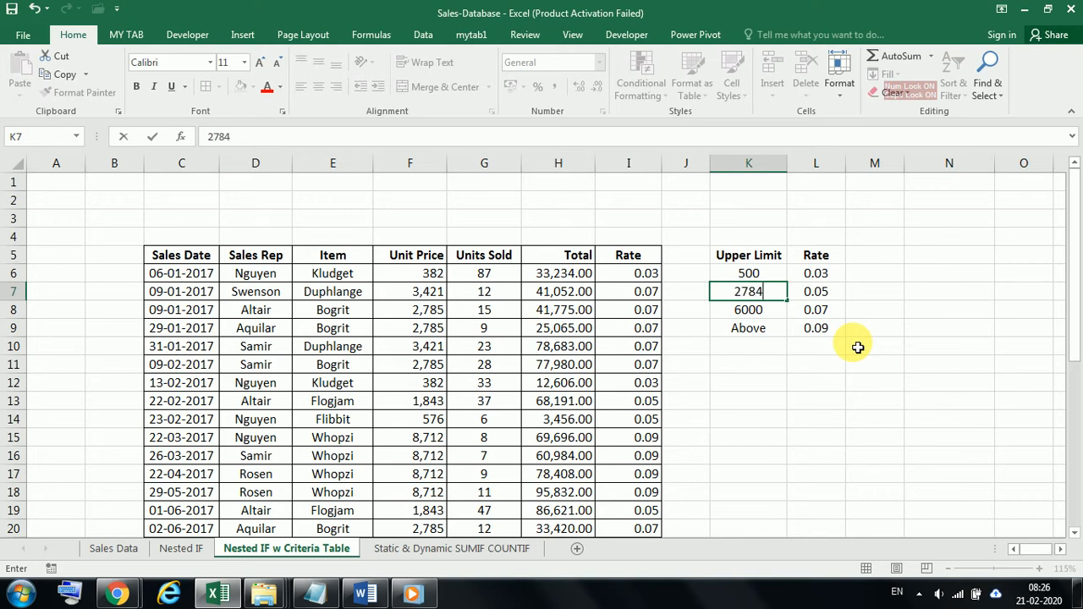
{"action": "key", "text": "Return"}
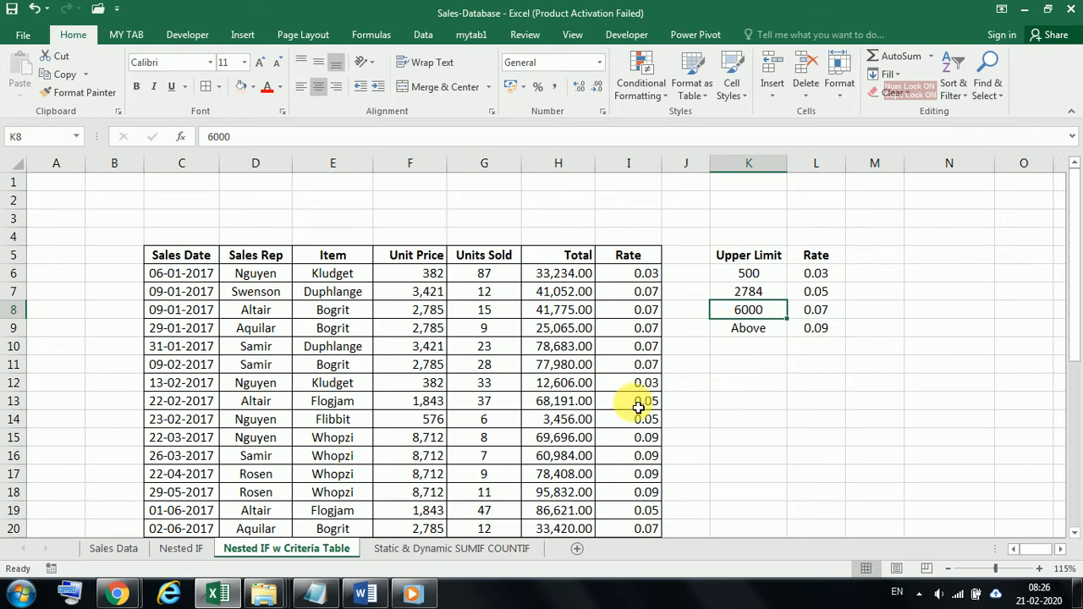
- Check the unit price in F11 and set the upper limit in K7 to the same value, 2785
{"action": "left_click", "coordinate": [431, 369]}
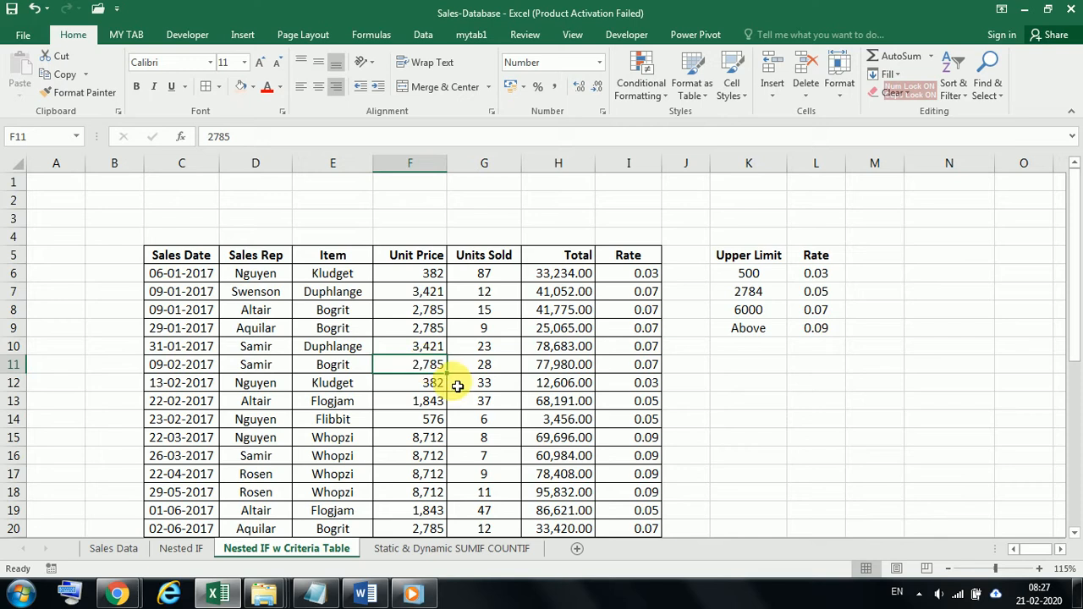
{"action": "left_click", "coordinate": [749, 293]}
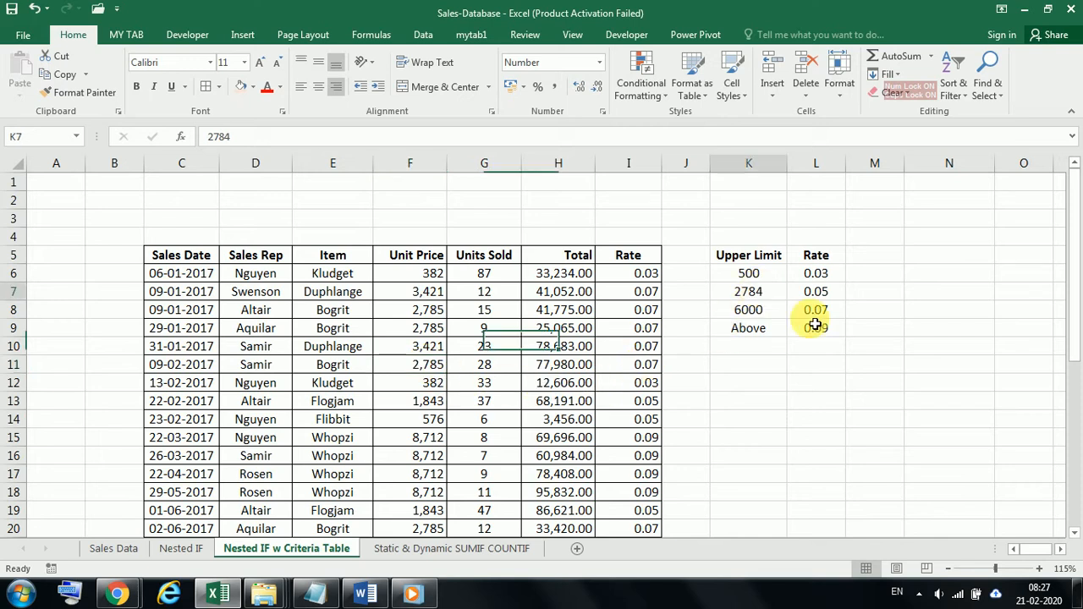
{"action": "type", "text": "2"}
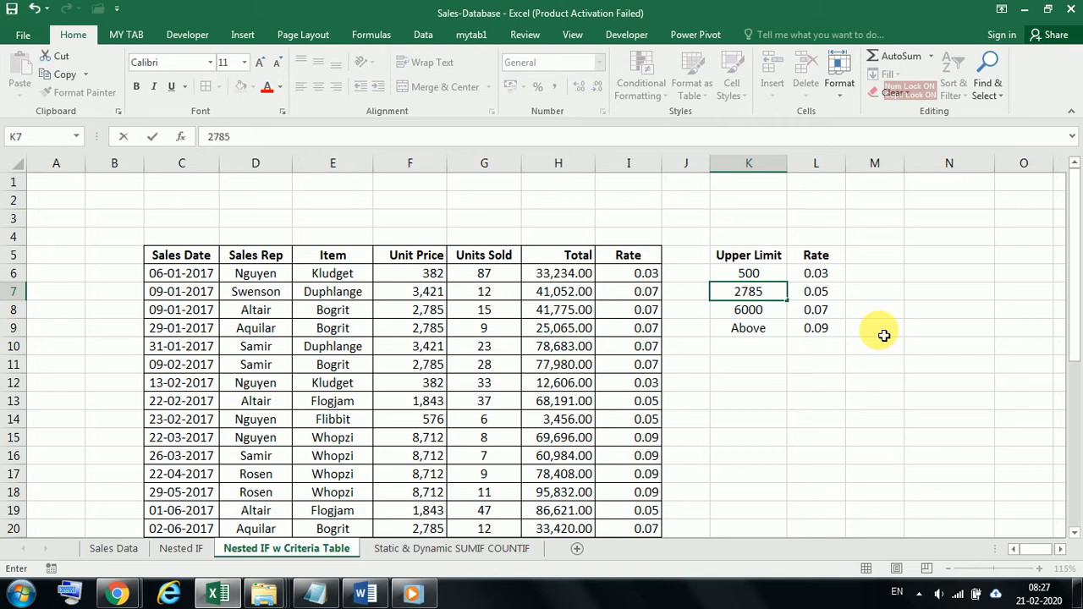
{"action": "key", "text": "Return"}
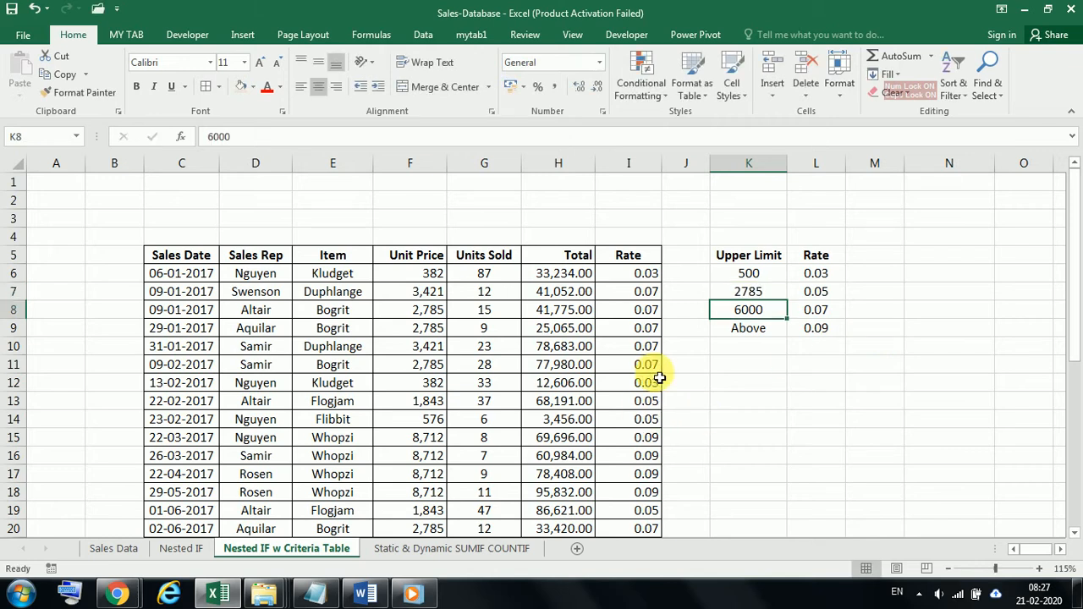
- Set the upper limit in K7 to 2786 and check the rate formula in I11
{"action": "left_click", "coordinate": [775, 296]}
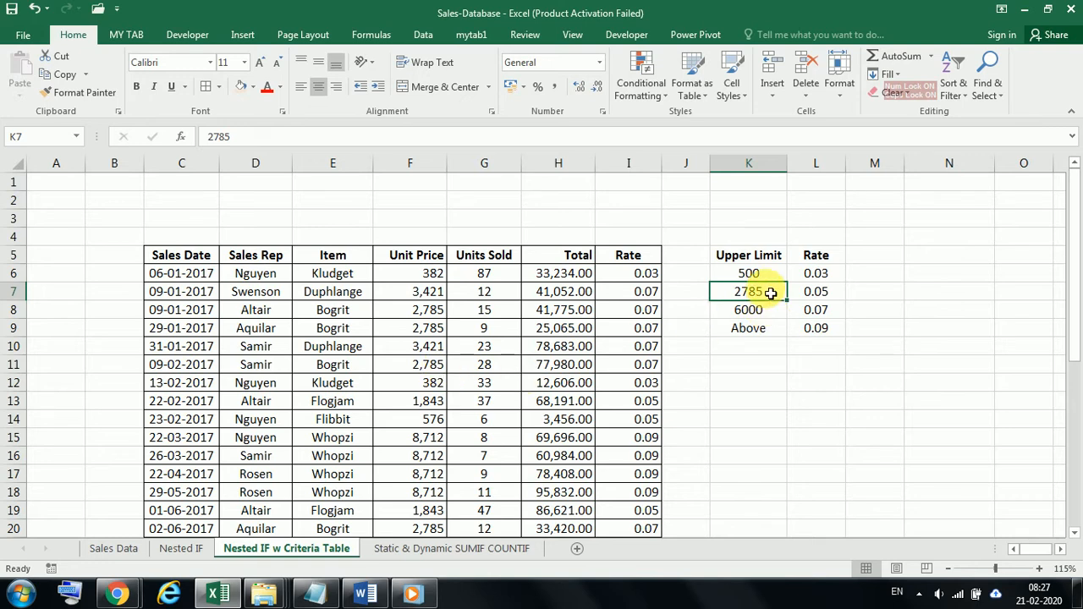
{"action": "type", "text": "27"}
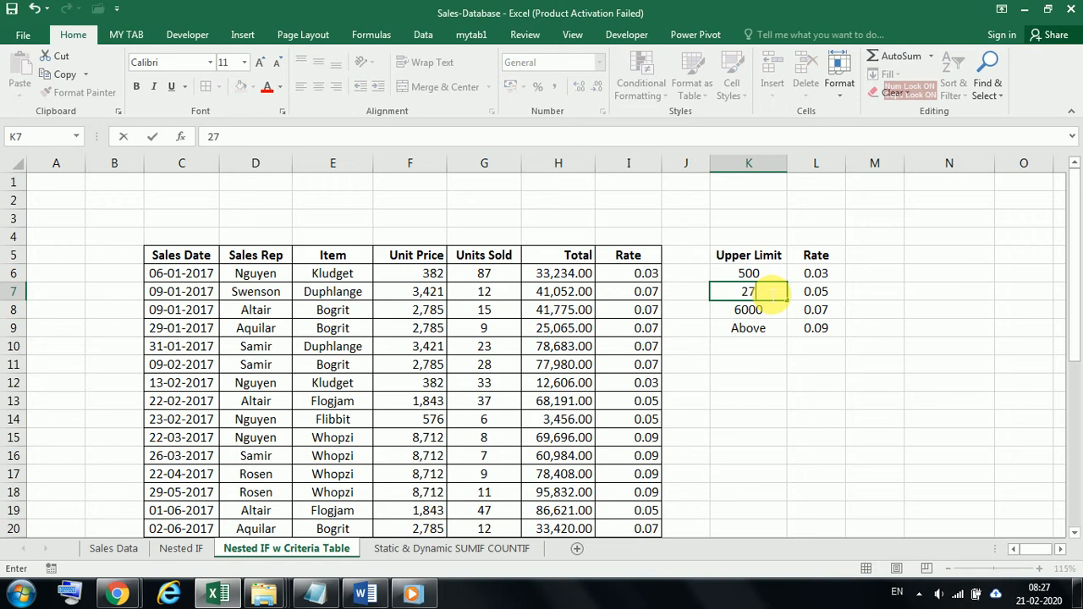
{"action": "type", "text": "86"}
{"action": "key", "text": "Return"}
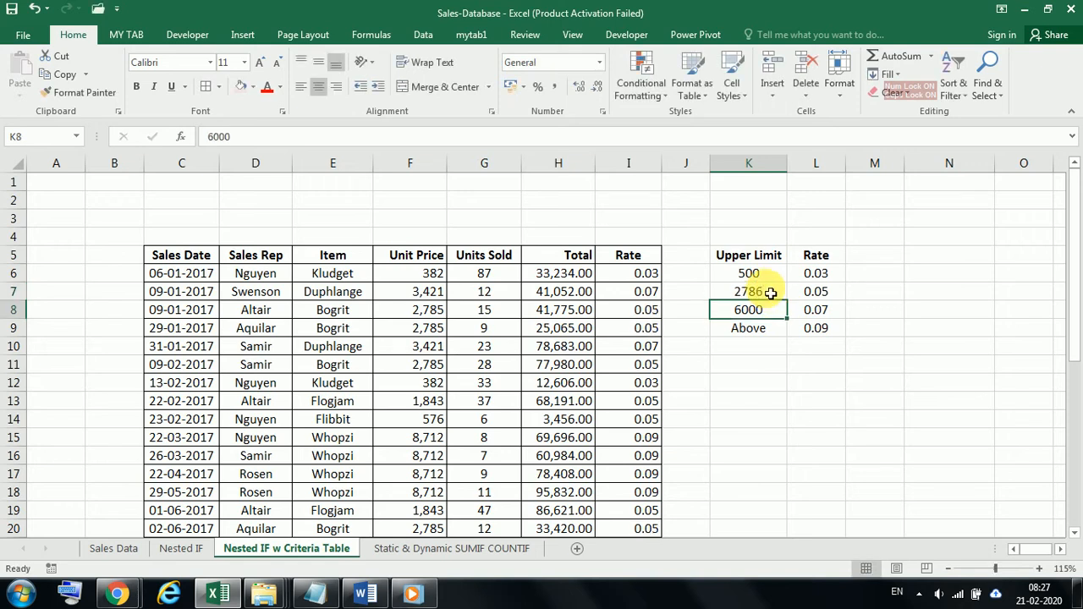
{"action": "left_click", "coordinate": [650, 366]}
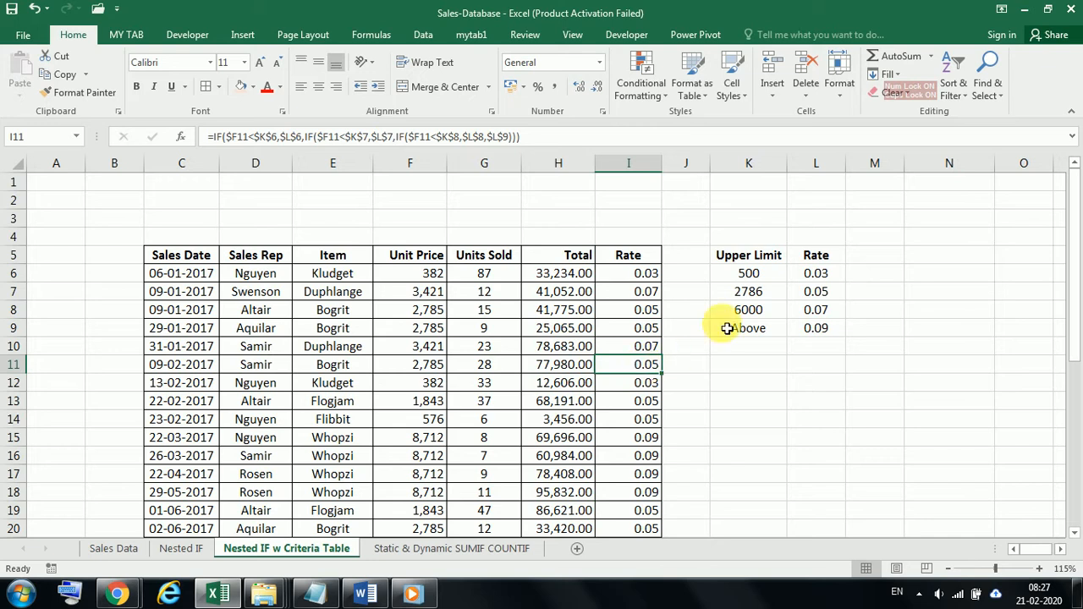
- Set the upper limit in K7 back to 2785 and recheck the rate in I11 against it
{"action": "left_click", "coordinate": [743, 293]}
{"action": "type", "text": "2"}
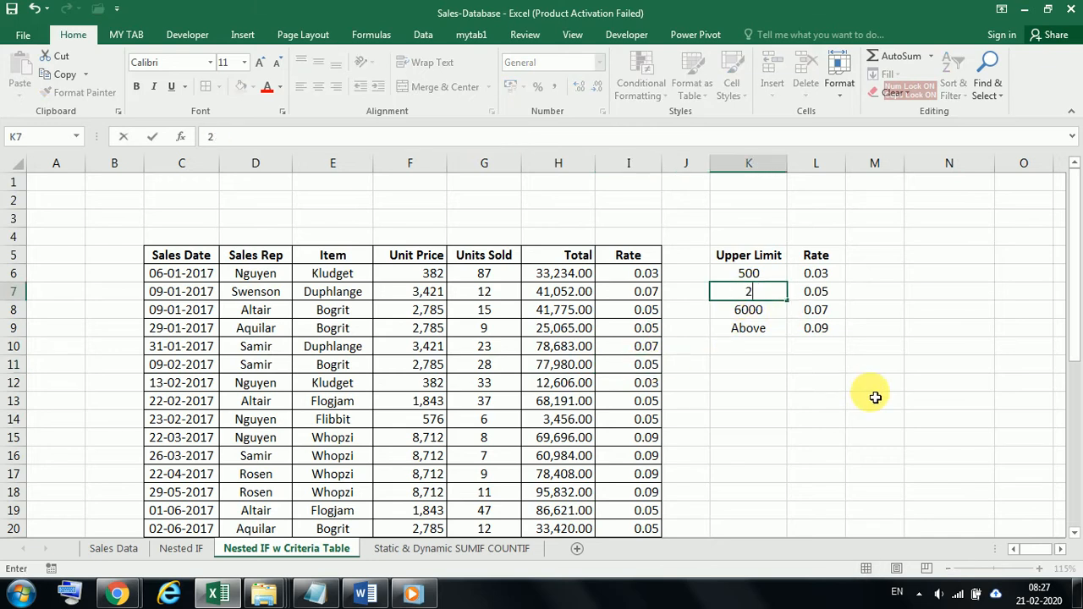
{"action": "type", "text": "785"}
{"action": "key", "text": "Return"}
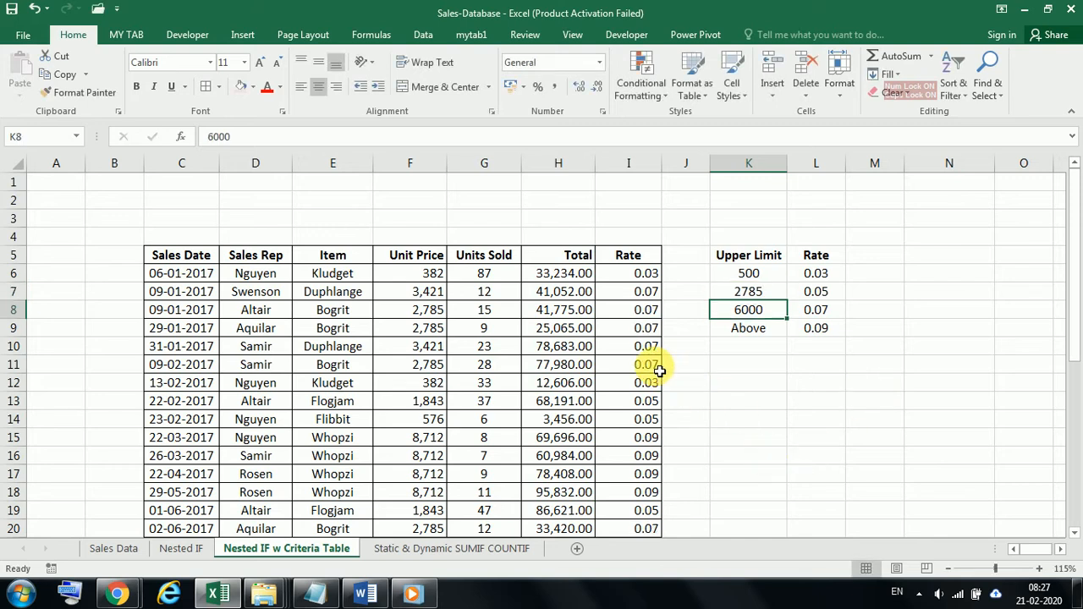
{"action": "left_click", "coordinate": [652, 365]}
{"action": "left_click", "coordinate": [761, 300]}
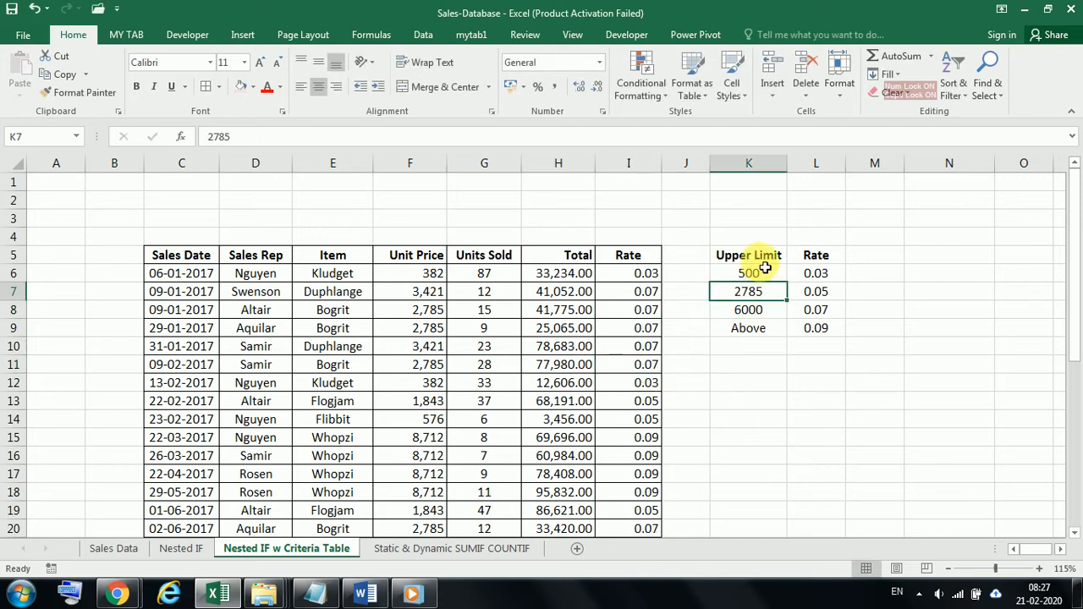
- Review the criteria table K5:L9 and the rate formula in I10, and compare them with the conditions on the Nested IF sheet
{"action": "left_click_drag", "start_coordinate": [756, 253], "coordinate": [810, 334]}
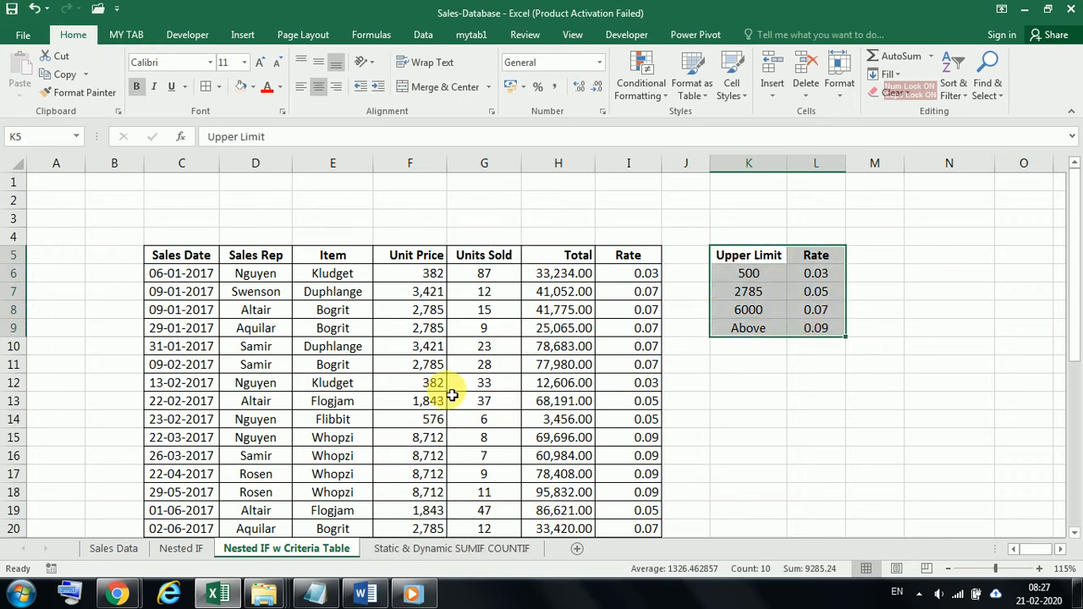
{"action": "left_click", "coordinate": [752, 404]}
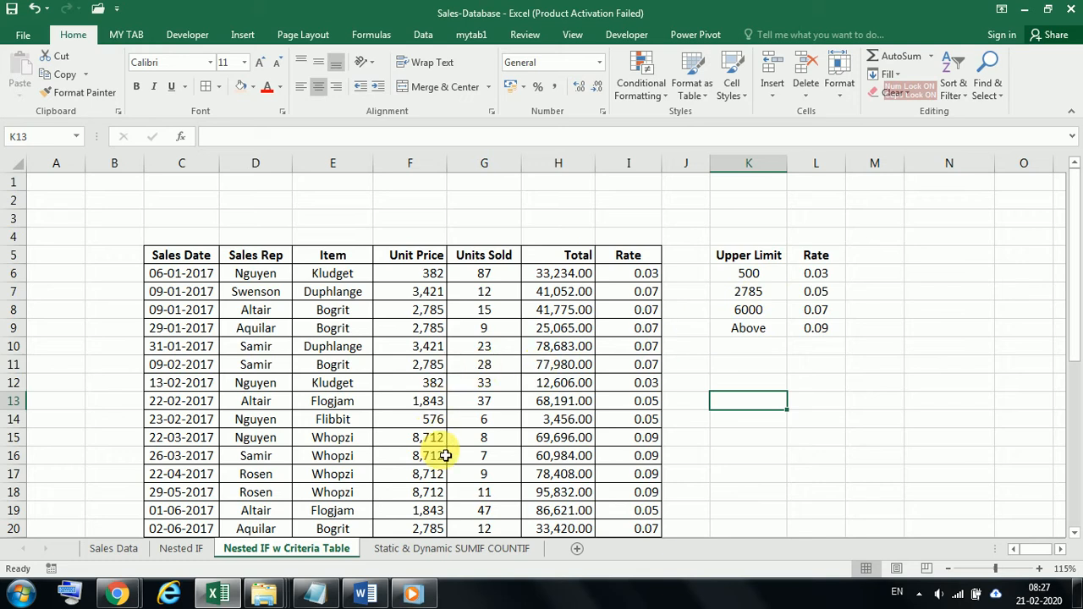
{"action": "left_click", "coordinate": [647, 345]}
{"action": "scroll", "coordinate": [641, 415], "scroll_direction": "down", "scroll_amount": 4}
{"action": "scroll", "coordinate": [641, 415], "scroll_direction": "down", "scroll_amount": 1}
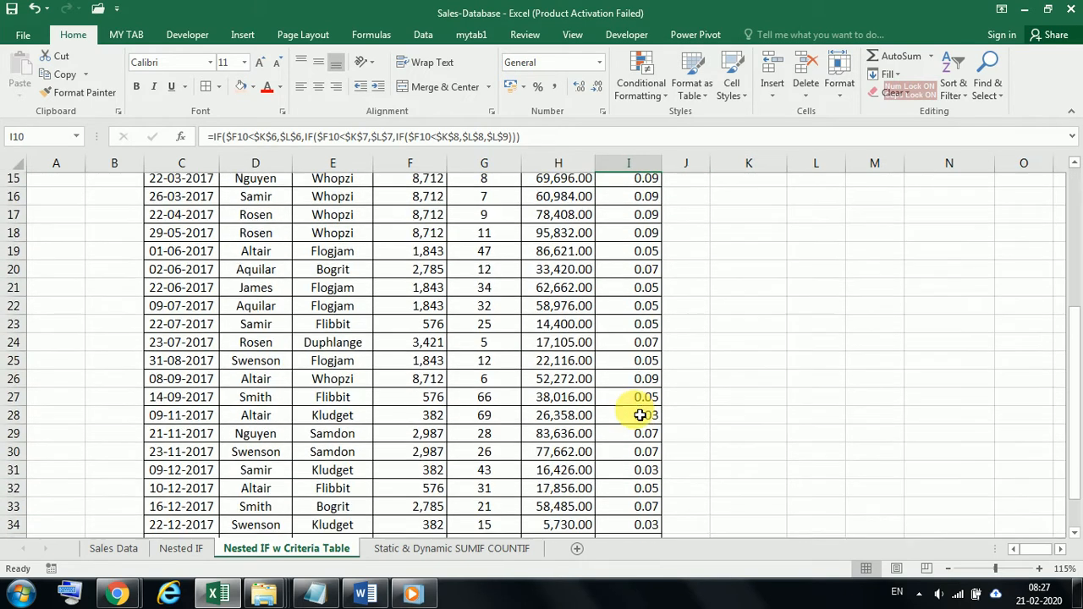
{"action": "scroll", "coordinate": [641, 416], "scroll_direction": "up", "scroll_amount": 5}
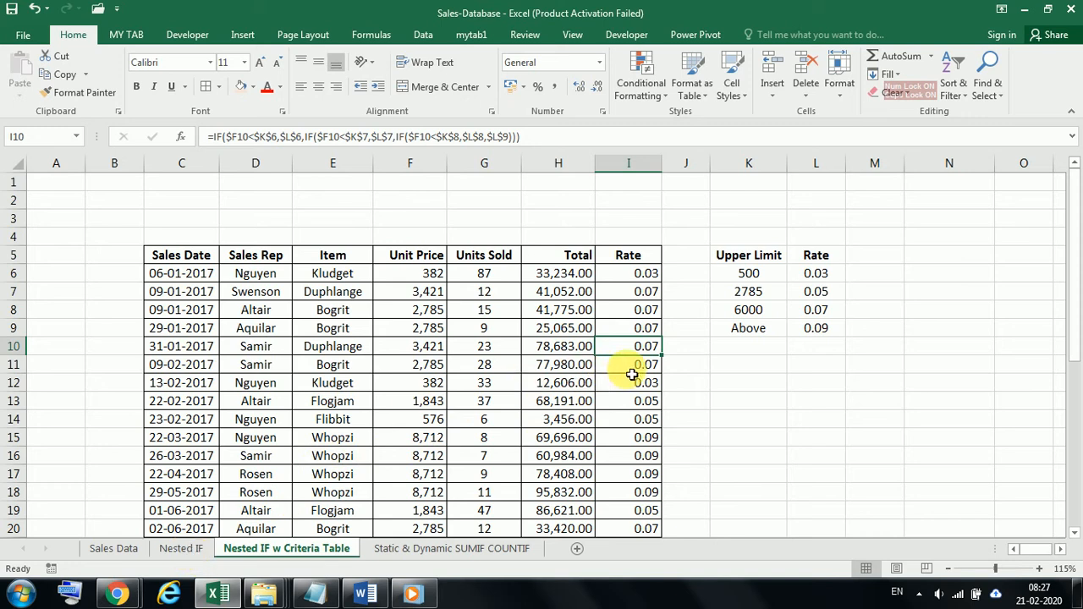
{"action": "left_click", "coordinate": [773, 410]}
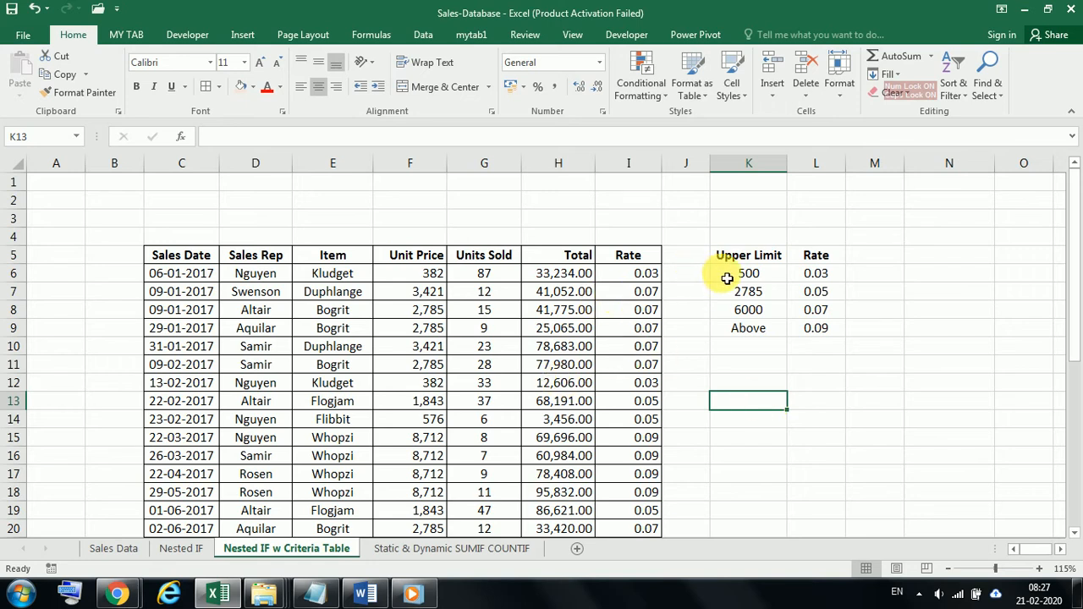
{"action": "left_click", "coordinate": [184, 549]}
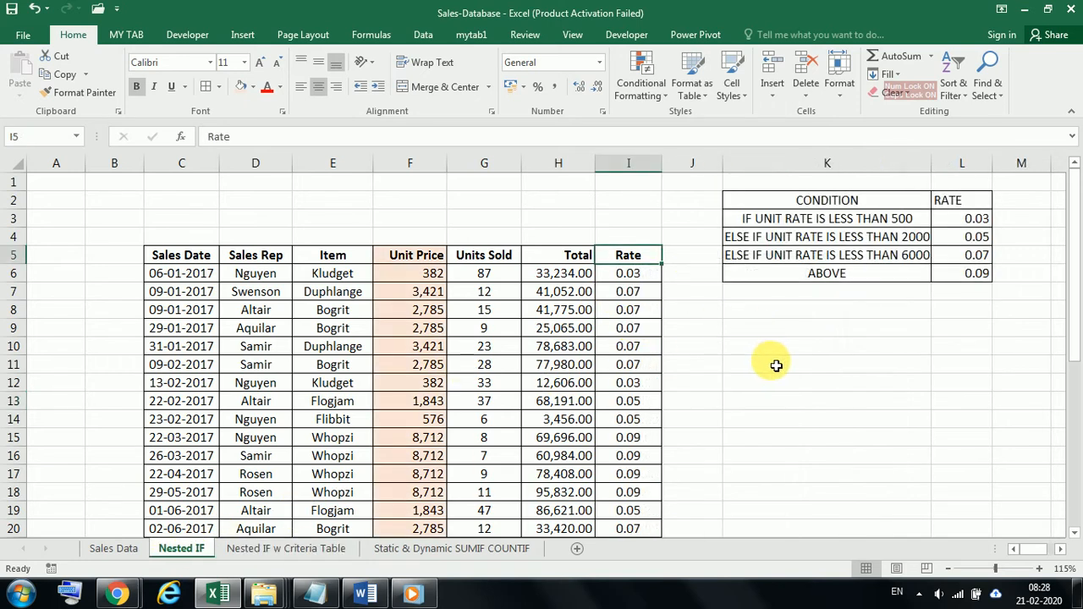
{"action": "left_click", "coordinate": [777, 363]}
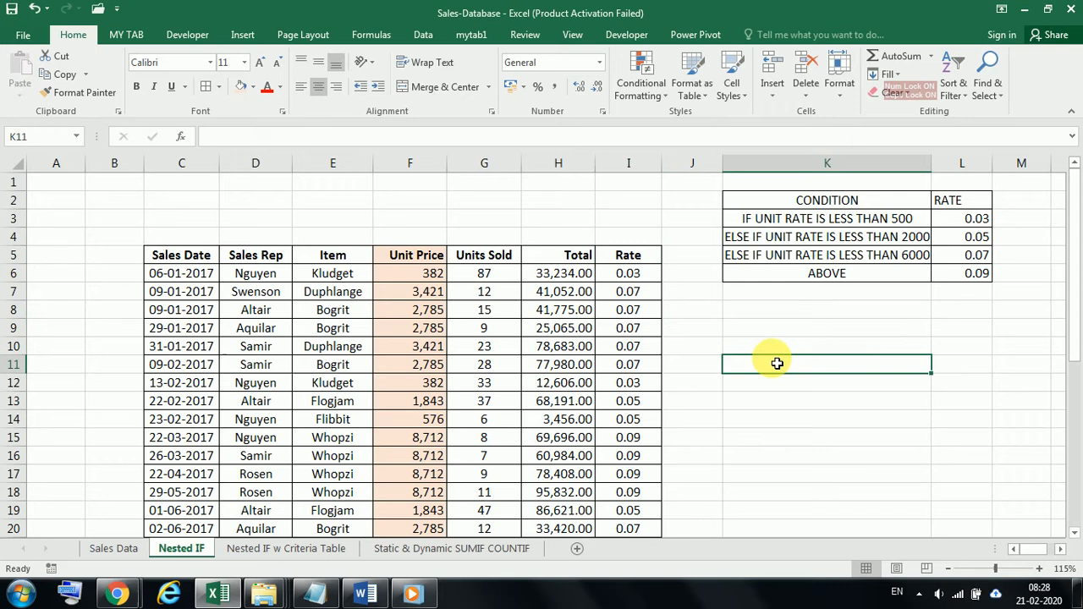
- Open the Static & Dynamic SUMIF COUNTIF sheet and examine the dynamic COUNTIF formula in K11 and the static SUMIF formula in J6
{"action": "left_click", "coordinate": [405, 550]}
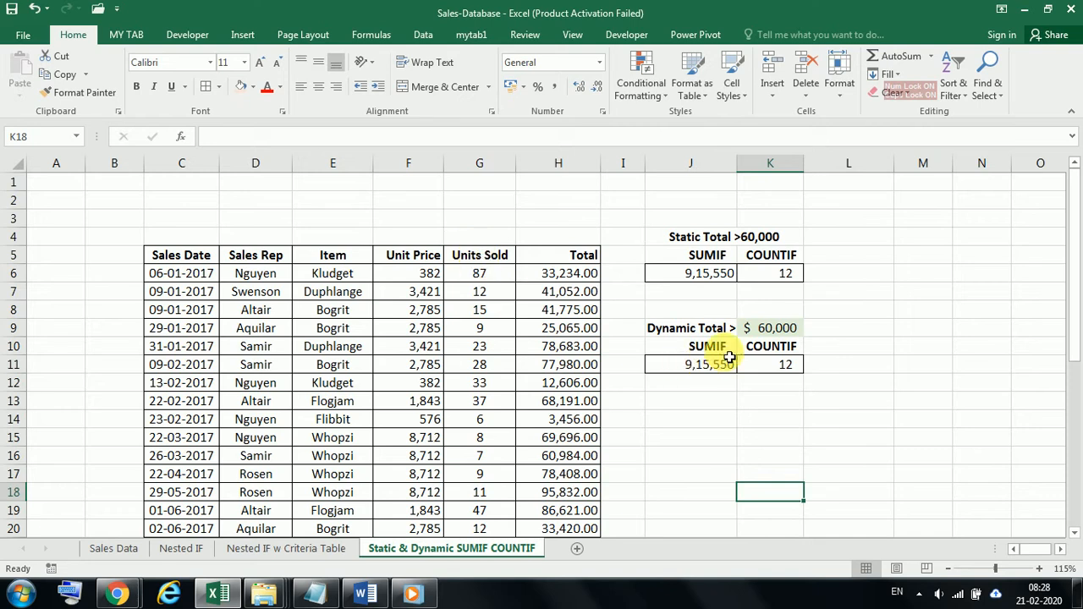
{"action": "left_click", "coordinate": [778, 365]}
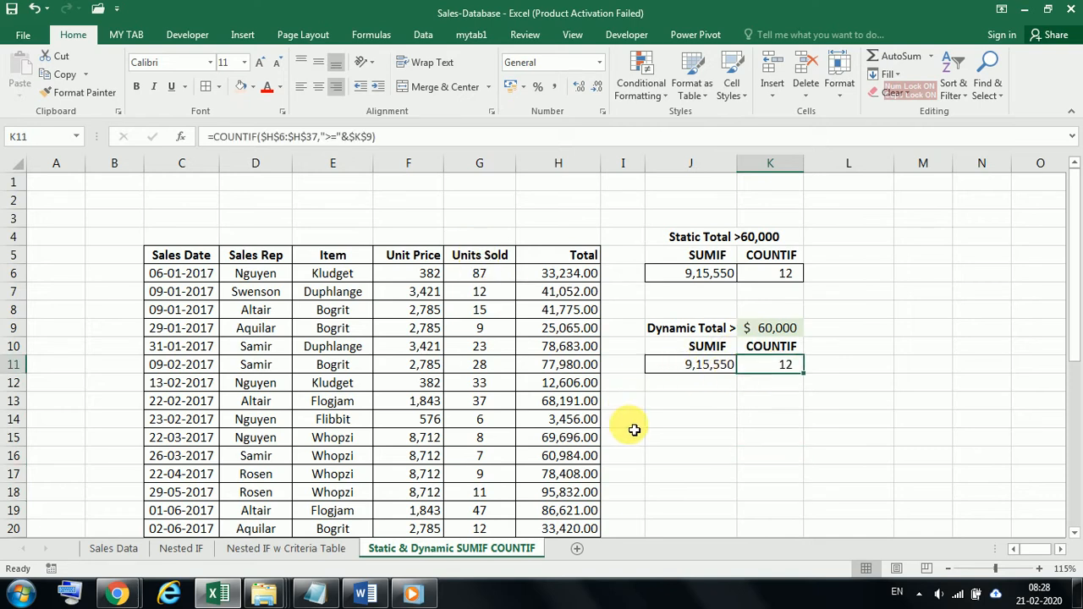
{"action": "scroll", "coordinate": [673, 479], "scroll_direction": "down", "scroll_amount": 2}
{"action": "scroll", "coordinate": [677, 466], "scroll_direction": "up", "scroll_amount": 2}
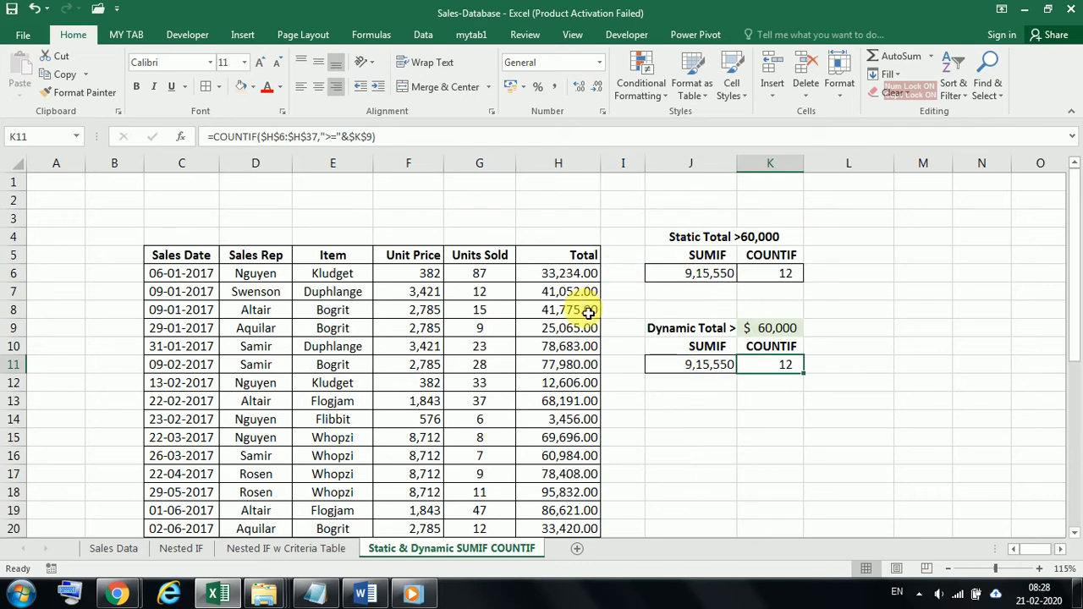
{"action": "left_click", "coordinate": [707, 277]}
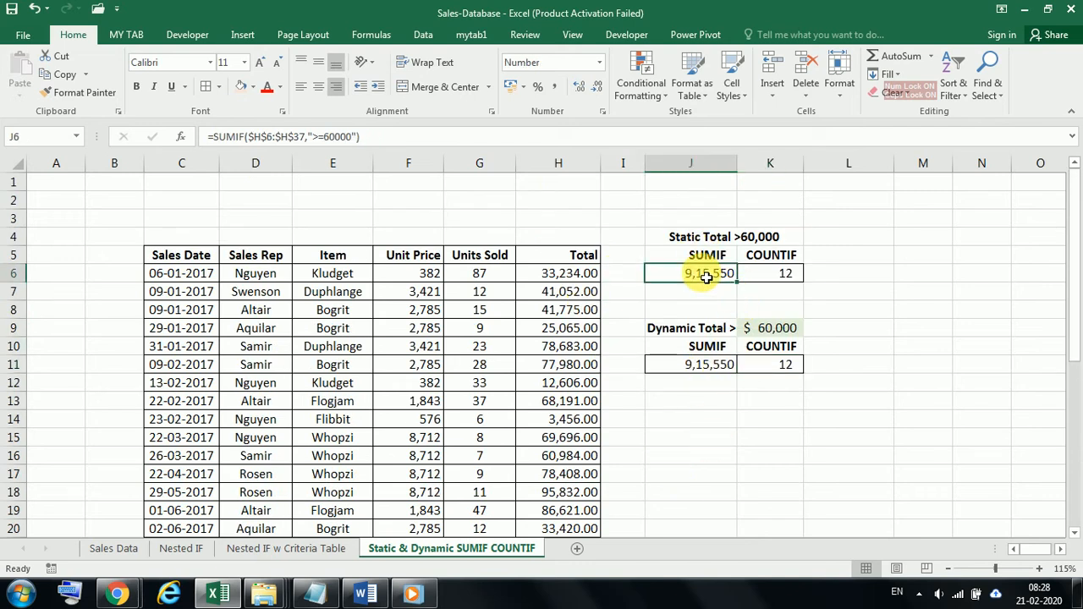
- Clear the static results in J6:K6 and the dynamic results in J11:K11
{"action": "left_click_drag", "start_coordinate": [704, 277], "coordinate": [780, 277]}
{"action": "key", "text": "Delete"}
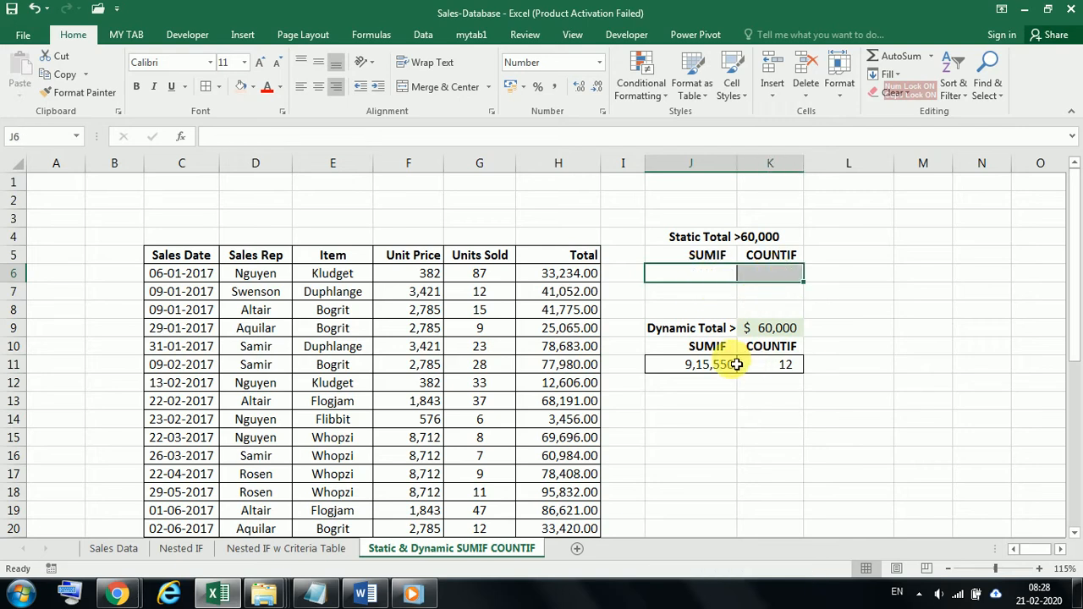
{"action": "left_click_drag", "start_coordinate": [719, 365], "coordinate": [787, 366]}
{"action": "key", "text": "Delete"}
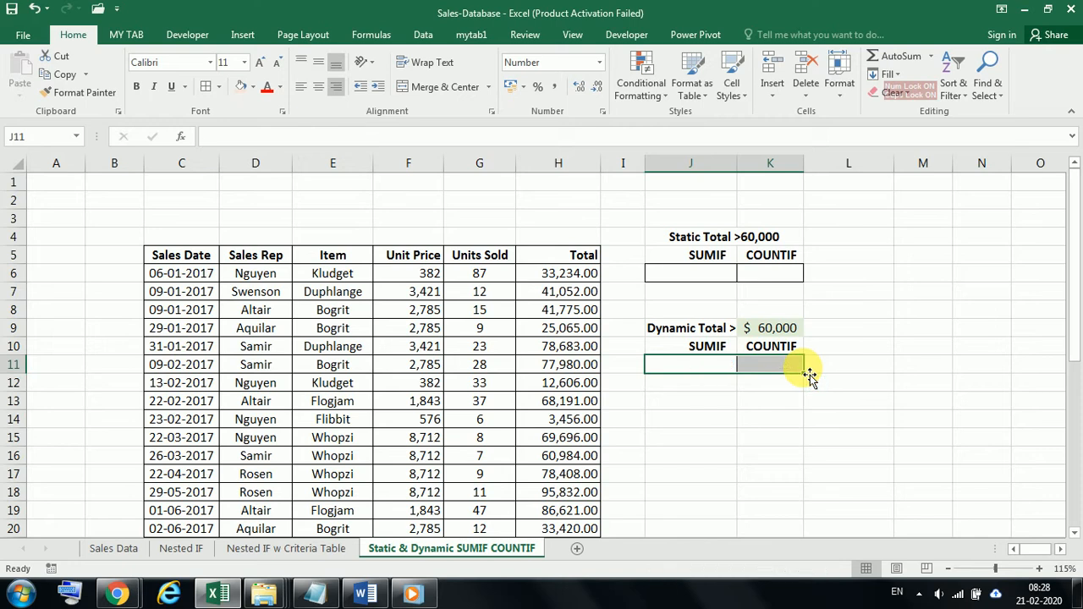
- Undo the clearing of J11:K11, inspect the dynamic SUMIF formula in J11, and clear only that cell
{"action": "left_click", "coordinate": [713, 280]}
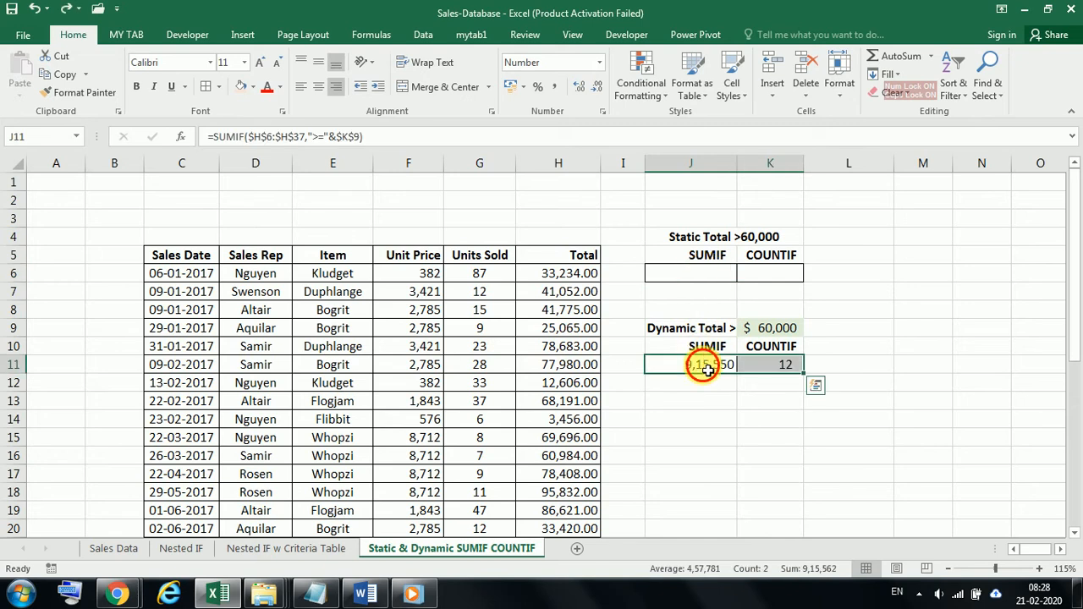
{"action": "left_click", "coordinate": [699, 365]}
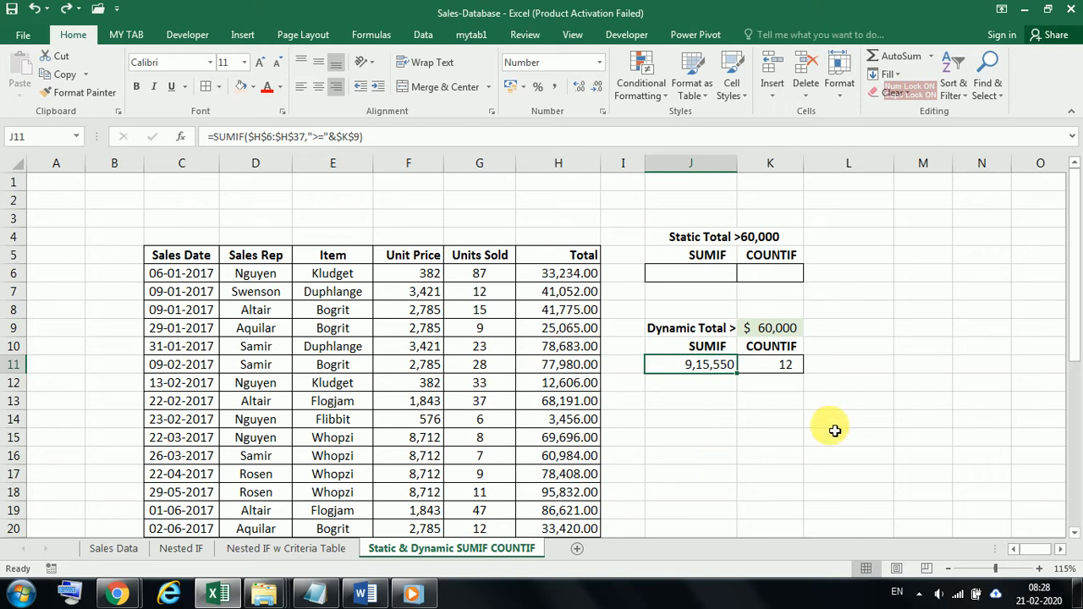
{"action": "left_click", "coordinate": [891, 373]}
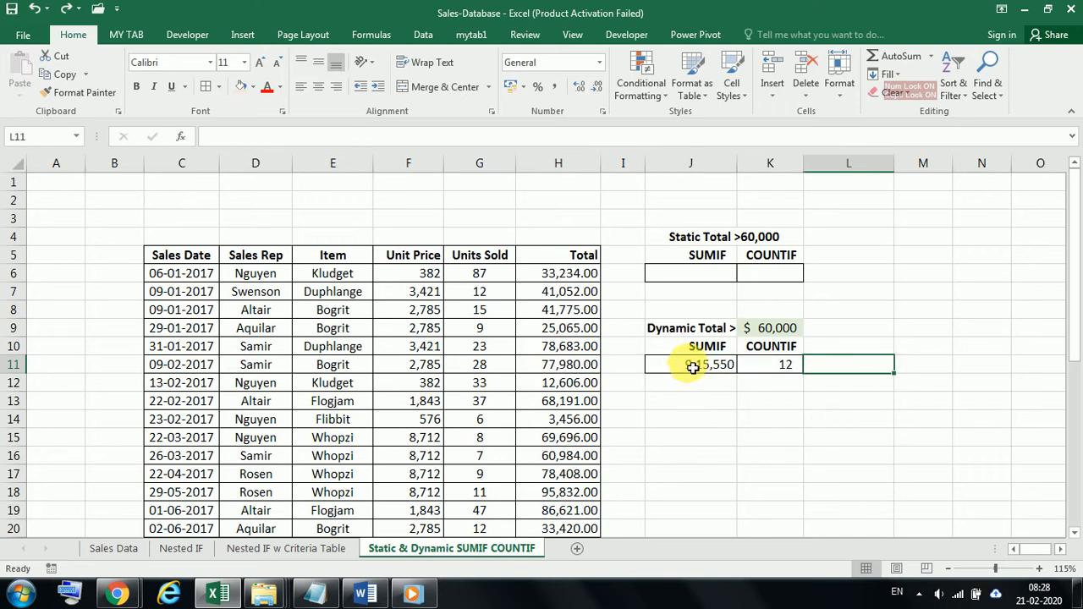
{"action": "left_click", "coordinate": [693, 366]}
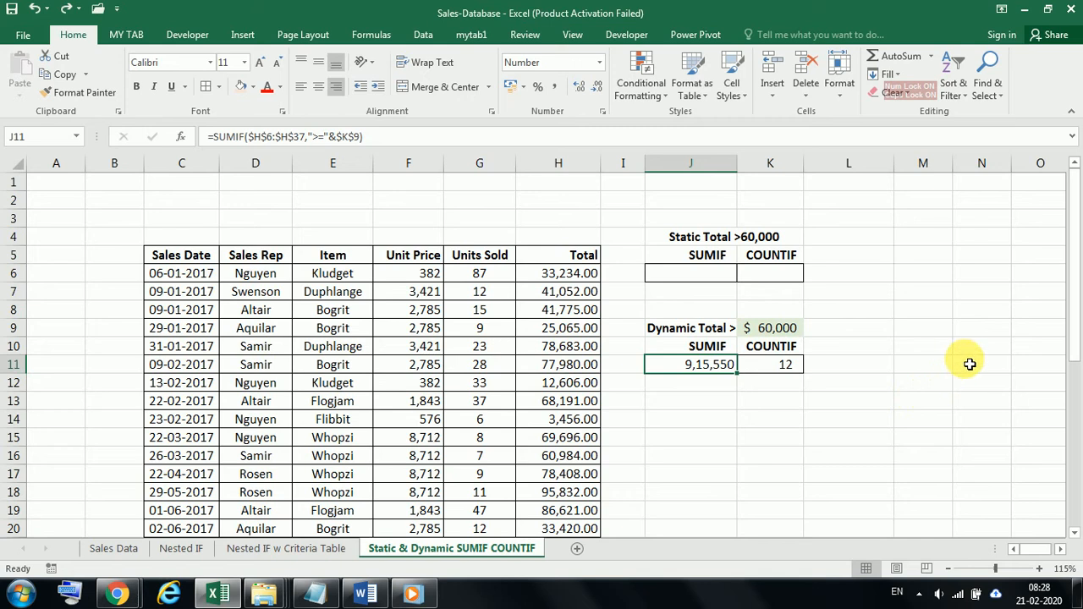
{"action": "key", "text": "Delete"}
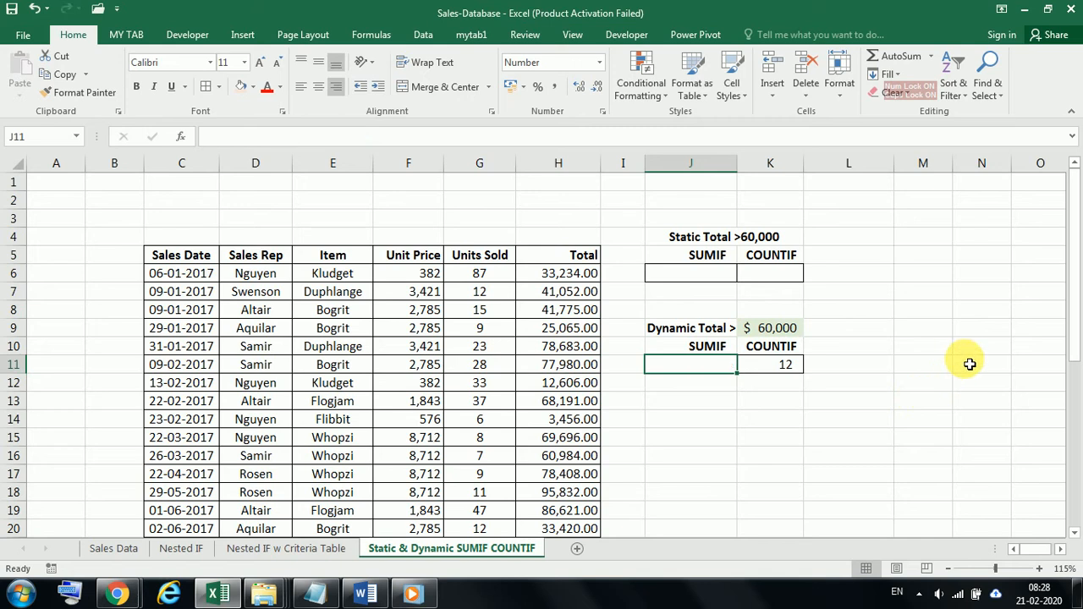
- Begin a SUMIF formula in J6 with the Total column values H6:H37 as its range
{"action": "left_click", "coordinate": [713, 276]}
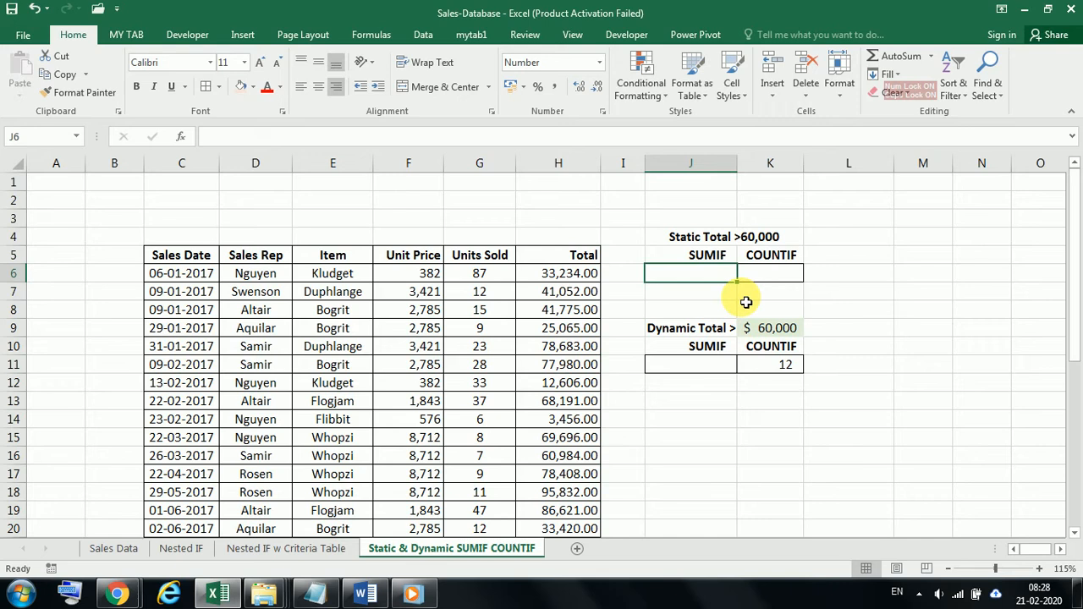
{"action": "type", "text": "="}
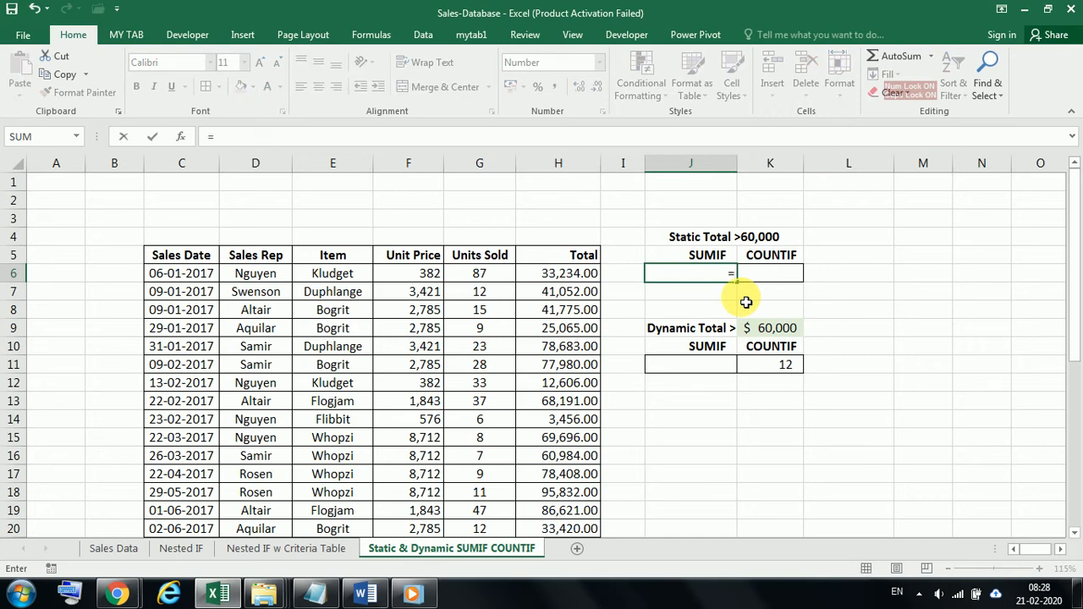
{"action": "type", "text": "SU"}
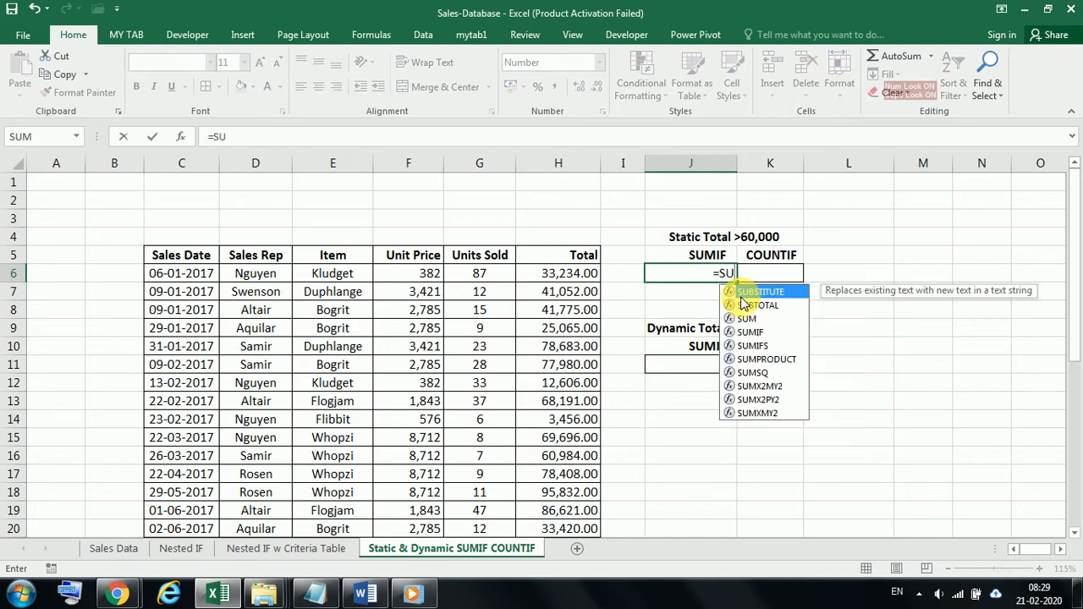
{"action": "type", "text": "MIF"}
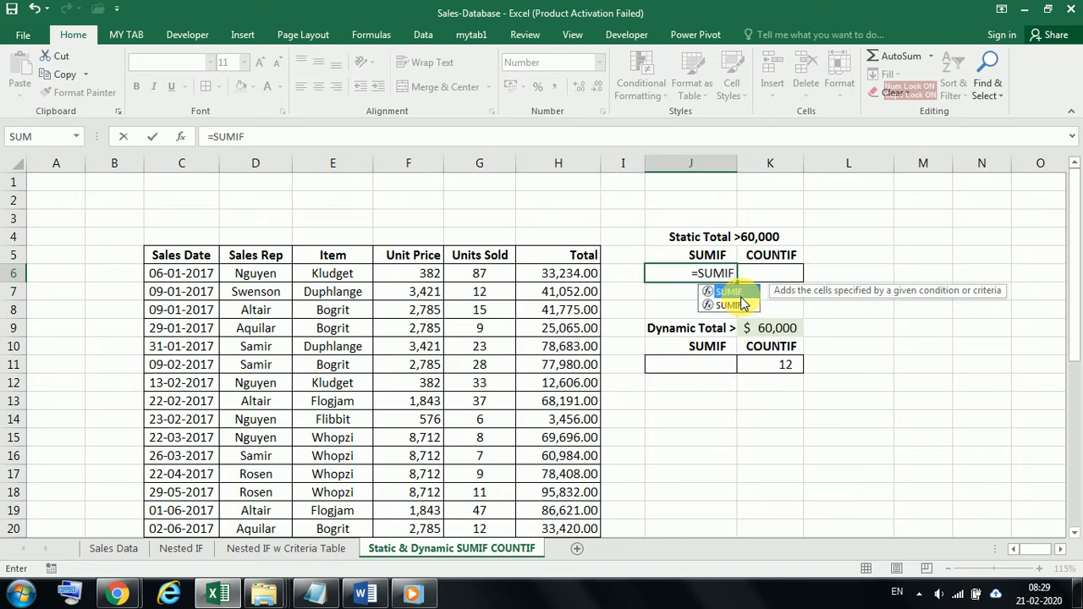
{"action": "type", "text": "("}
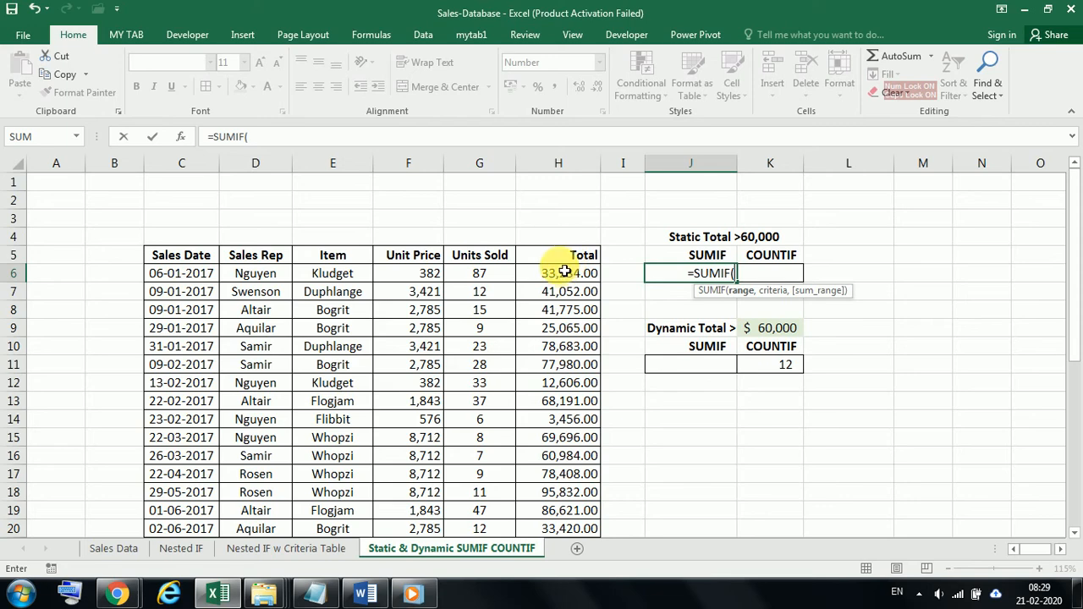
{"action": "left_click_drag", "start_coordinate": [566, 273], "coordinate": [591, 497]}
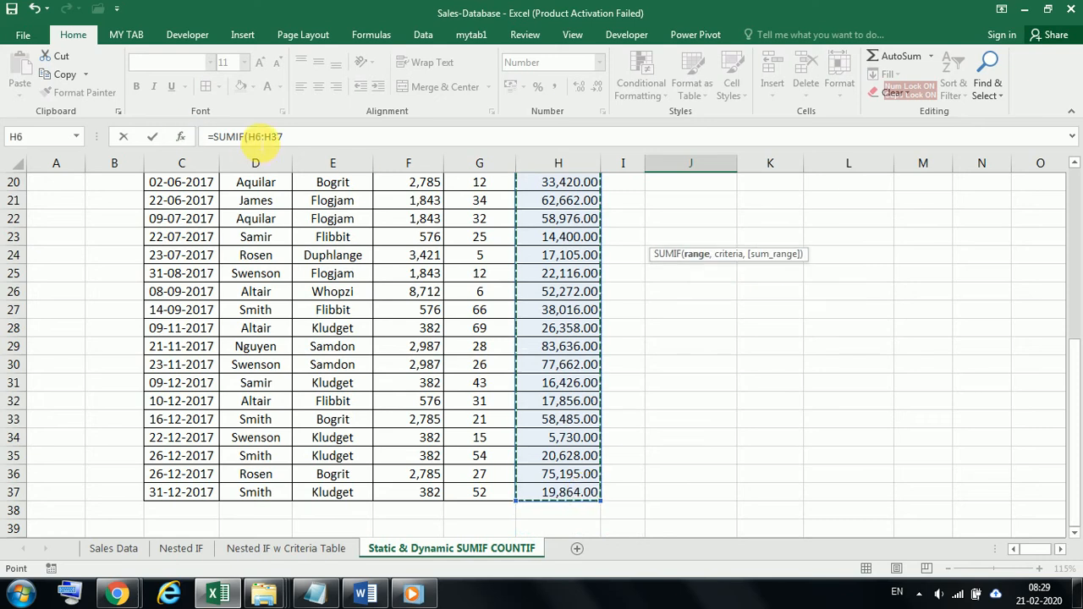
- Make the range in the J6 SUMIF formula absolute as $H$6:$H$37
{"action": "left_click", "coordinate": [247, 136]}
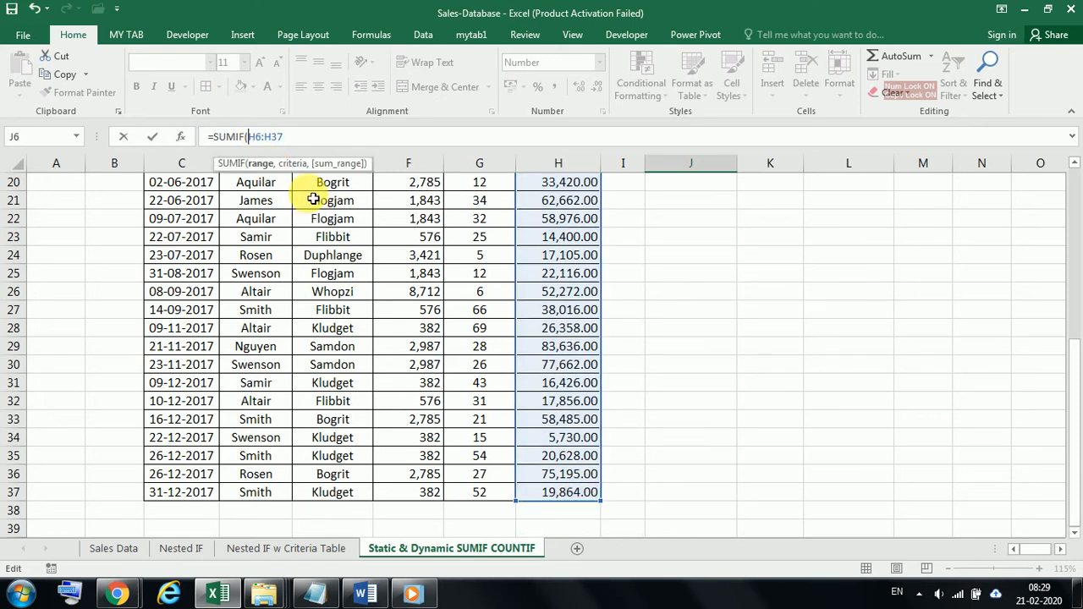
{"action": "type", "text": "$H$"}
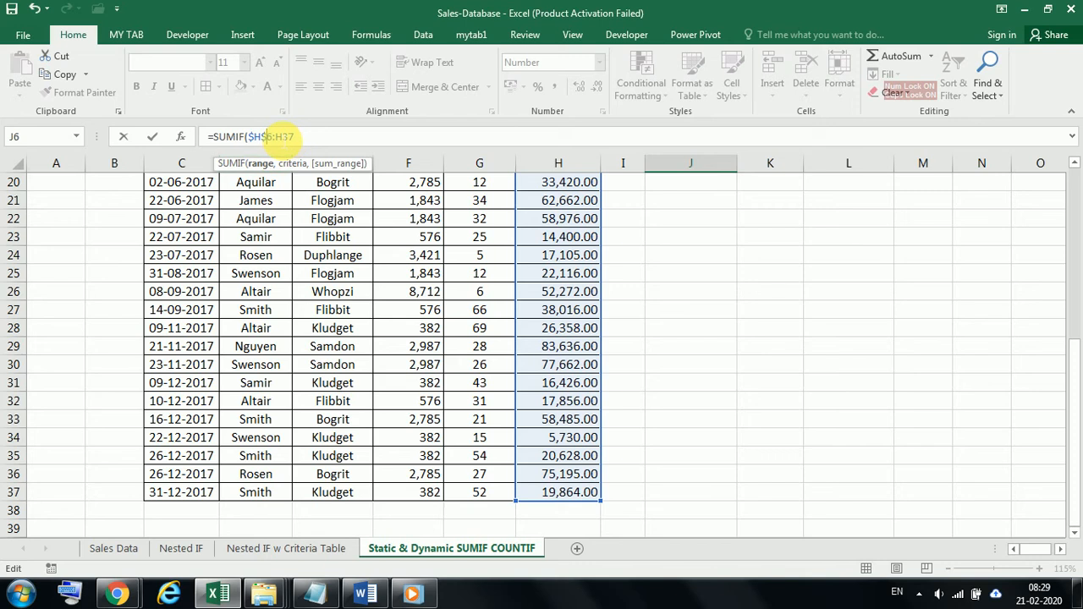
{"action": "left_click", "coordinate": [278, 140]}
{"action": "type", "text": "$"}
{"action": "left_click", "coordinate": [288, 137]}
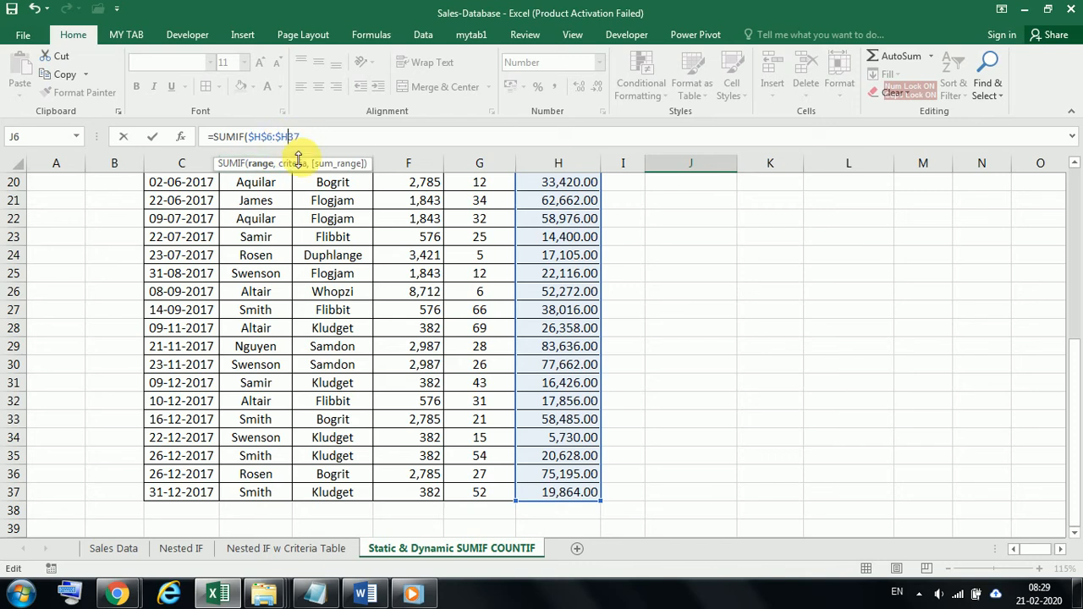
{"action": "type", "text": "$"}
{"action": "left_click_drag", "start_coordinate": [1075, 400], "coordinate": [1067, 218]}
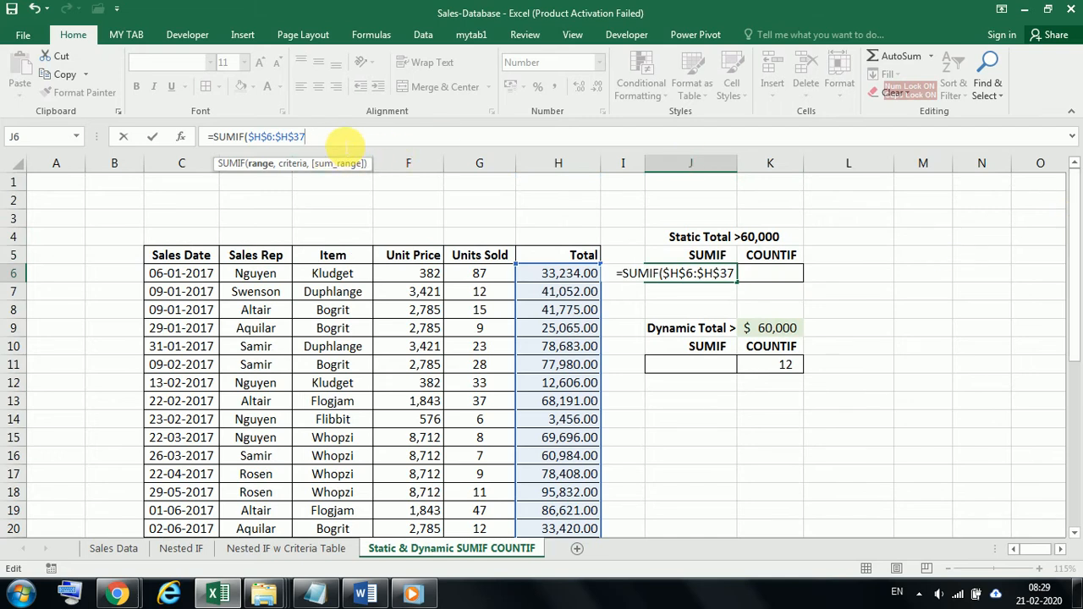
- Add the criteria ">60000" as the second argument of the SUMIF formula in J6
{"action": "type", "text": ","}
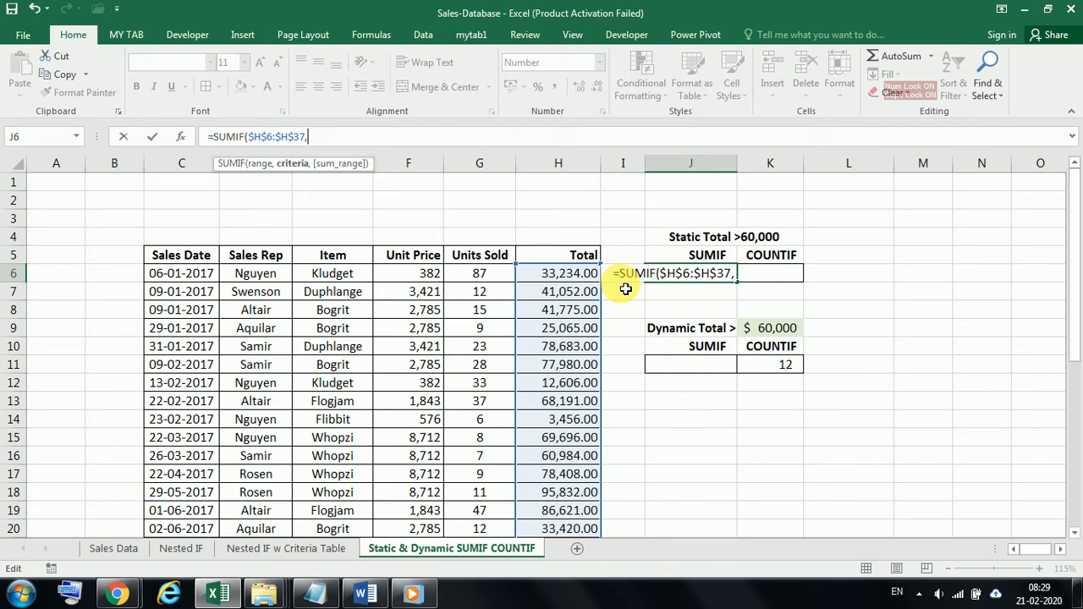
{"action": "type", "text": "\""}
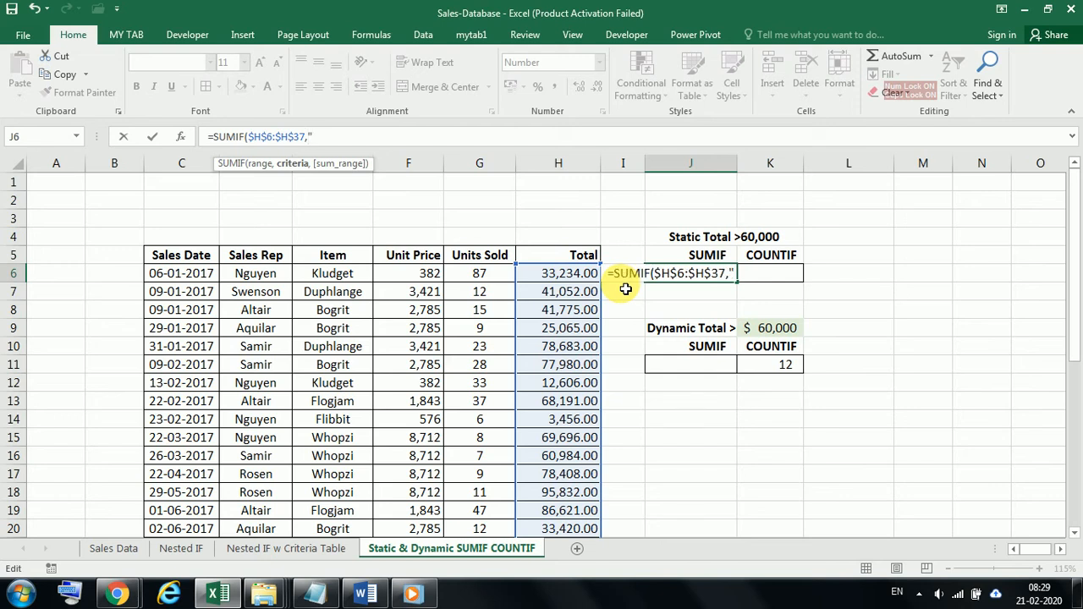
{"action": "type", "text": ">"}
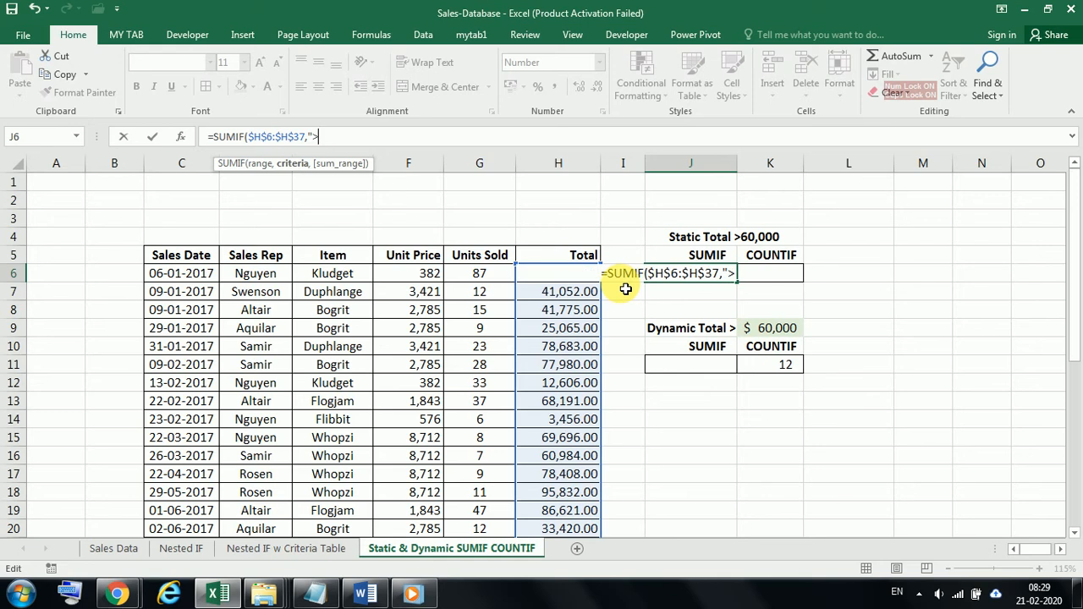
{"action": "type", "text": "600"}
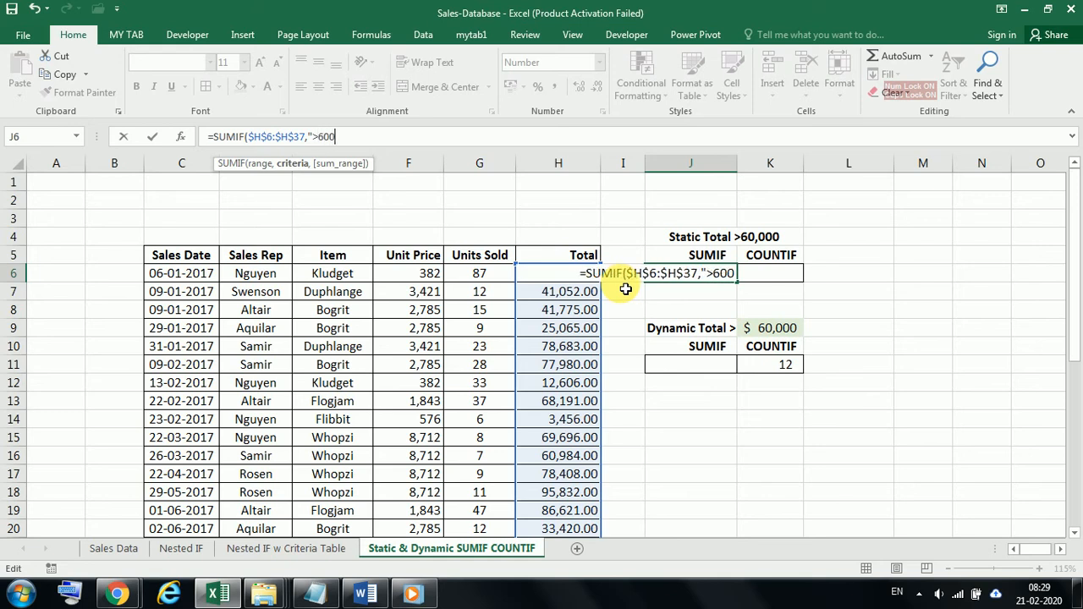
{"action": "type", "text": "00"}
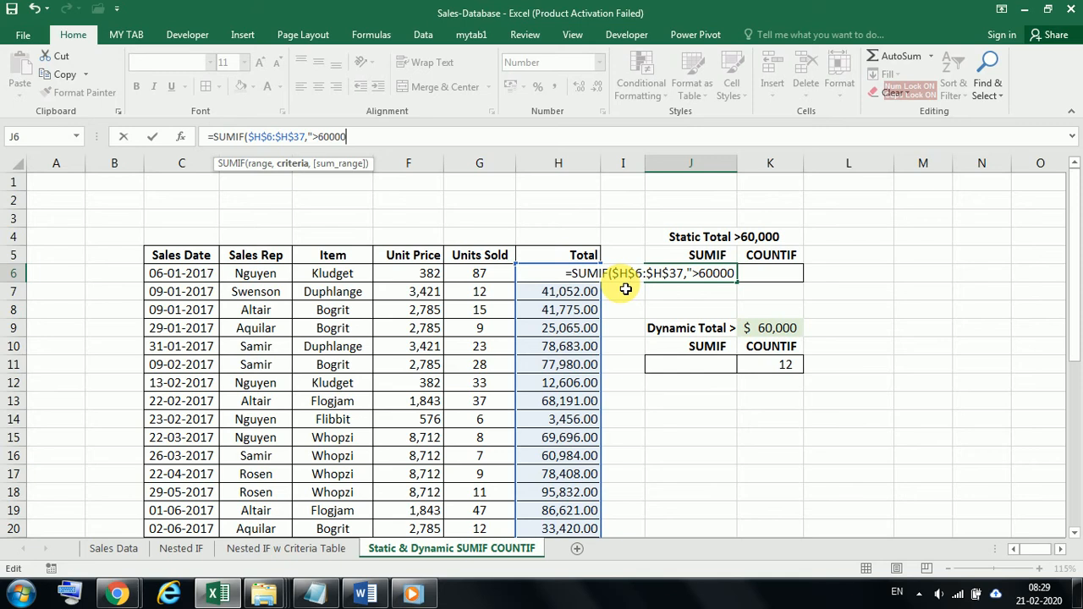
{"action": "type", "text": "\""}
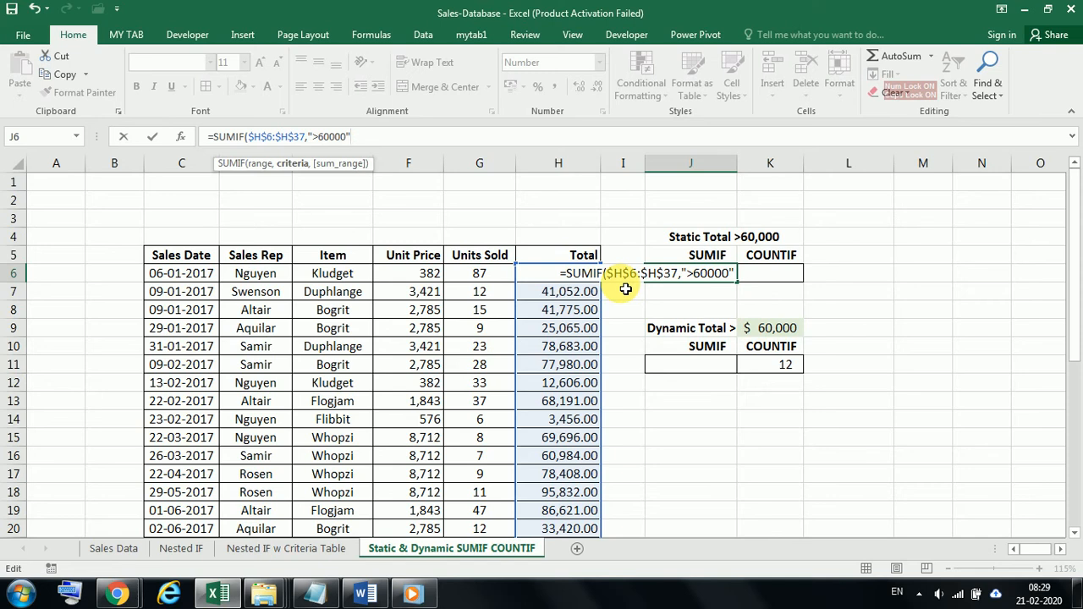
- Reuse the range $H$6:$H$37 as the sum range and complete the SUMIF formula in J6
{"action": "type", "text": ","}
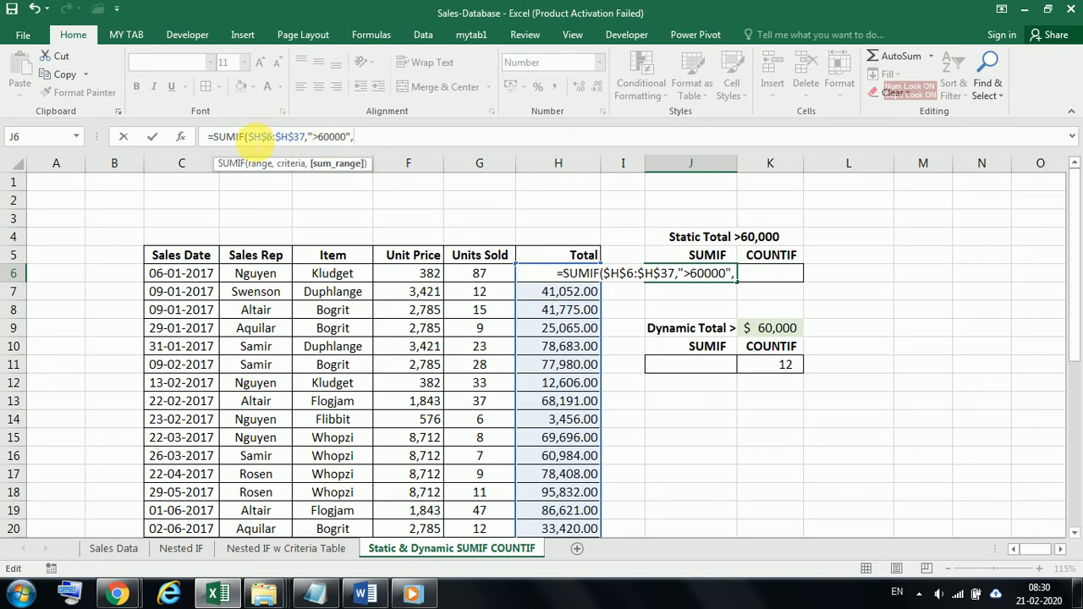
{"action": "left_click_drag", "start_coordinate": [248, 136], "coordinate": [306, 138]}
{"action": "key", "text": "ctrl+c"}
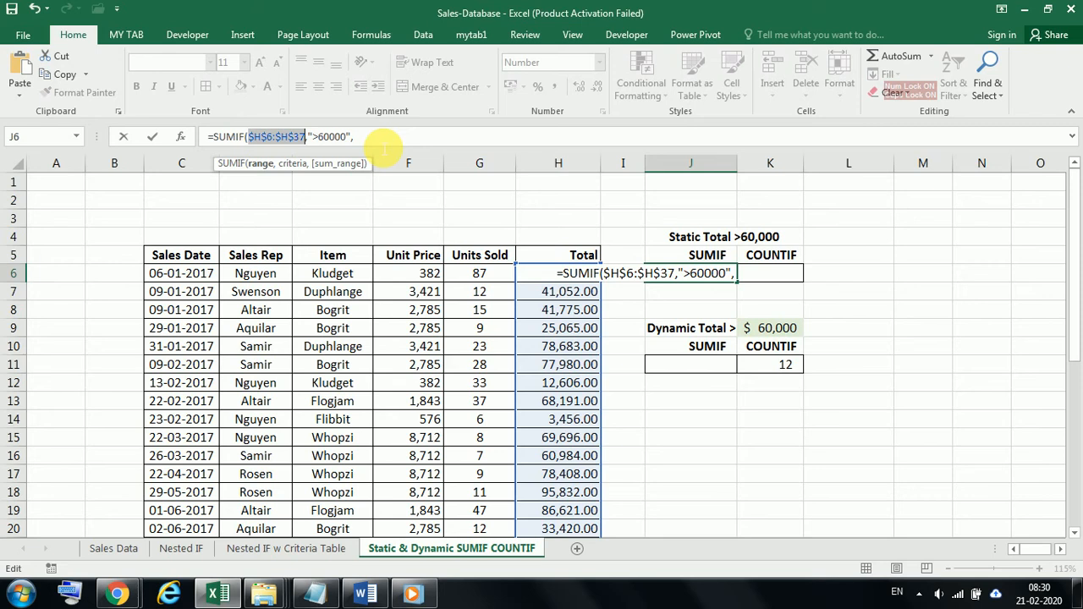
{"action": "left_click", "coordinate": [389, 144]}
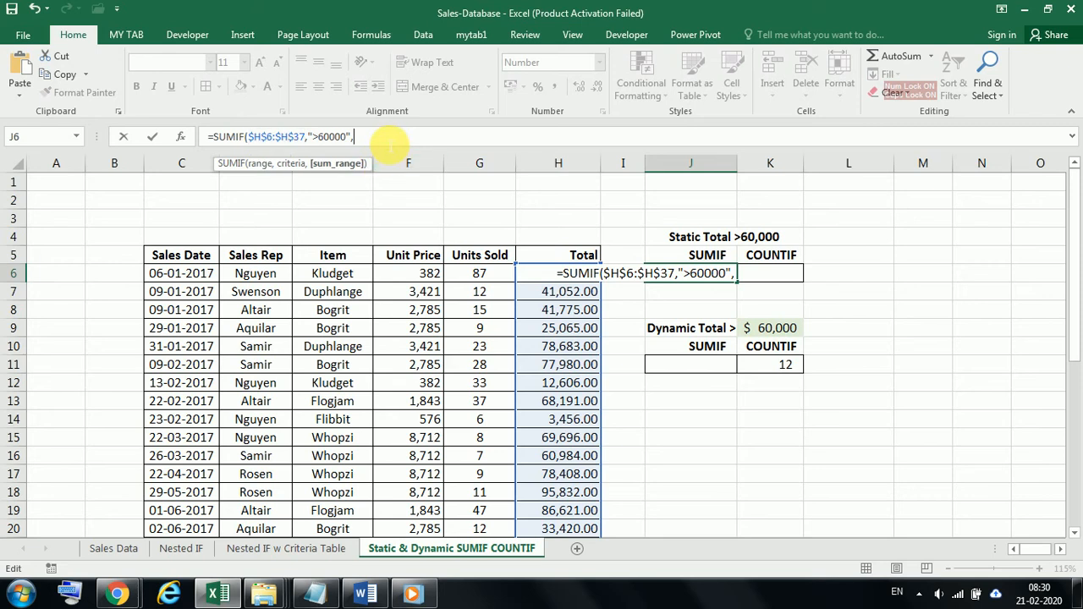
{"action": "key", "text": "ctrl+v"}
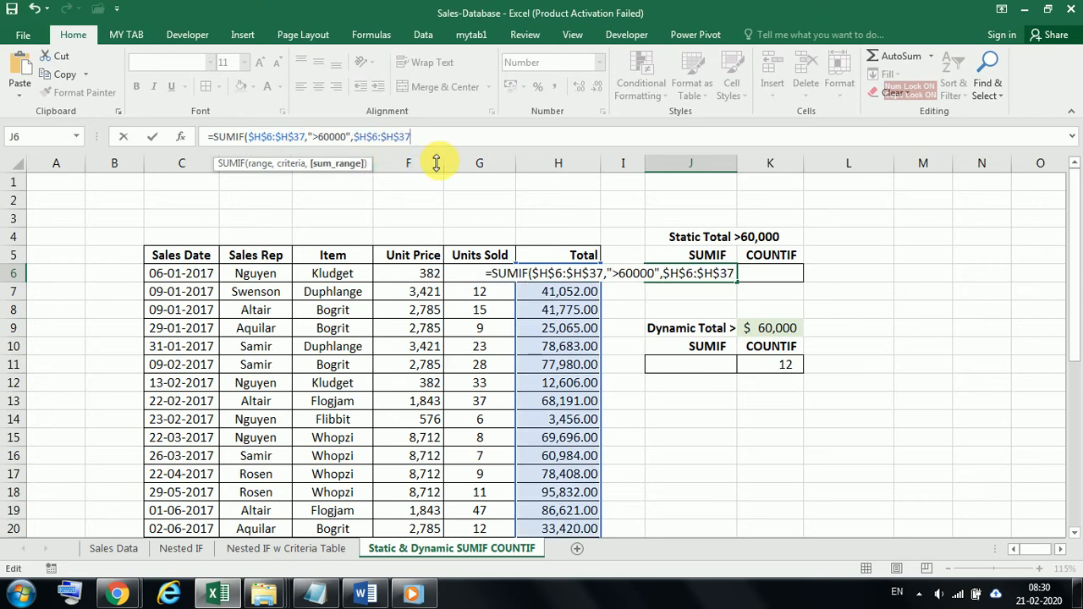
{"action": "type", "text": ")"}
{"action": "key", "text": "Return"}
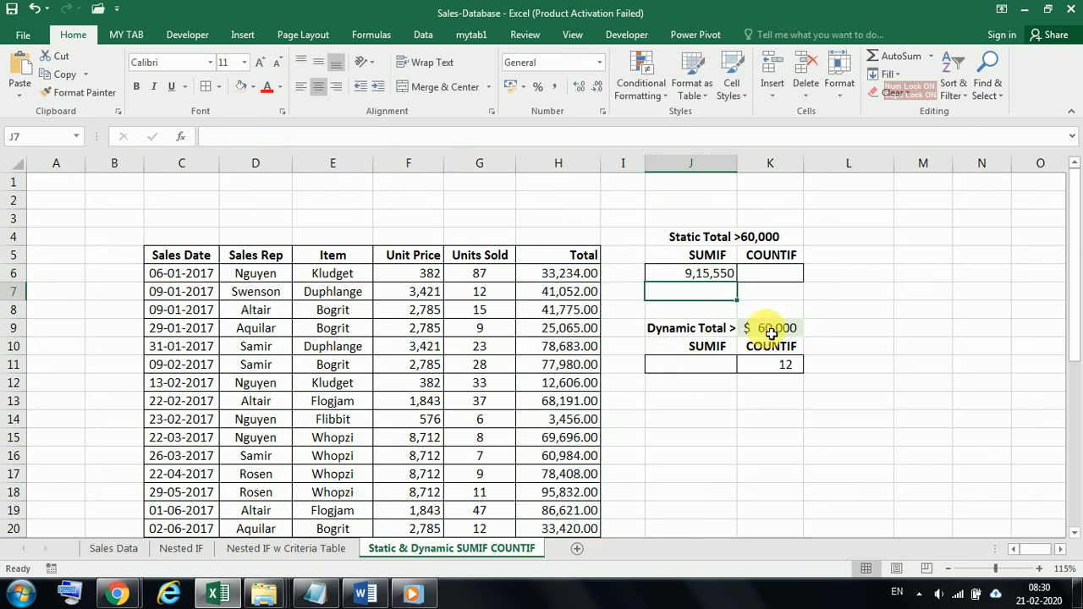
- Review the SUMIF formula in J6 against the range it references and the sum of the whole Total column
{"action": "left_click", "coordinate": [719, 273]}
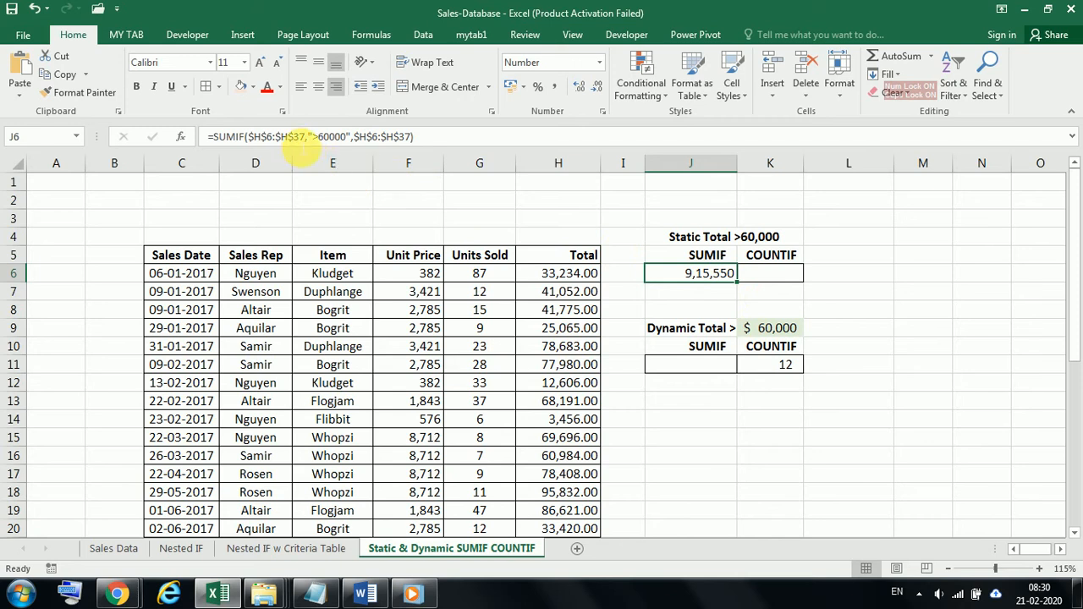
{"action": "left_click", "coordinate": [294, 137]}
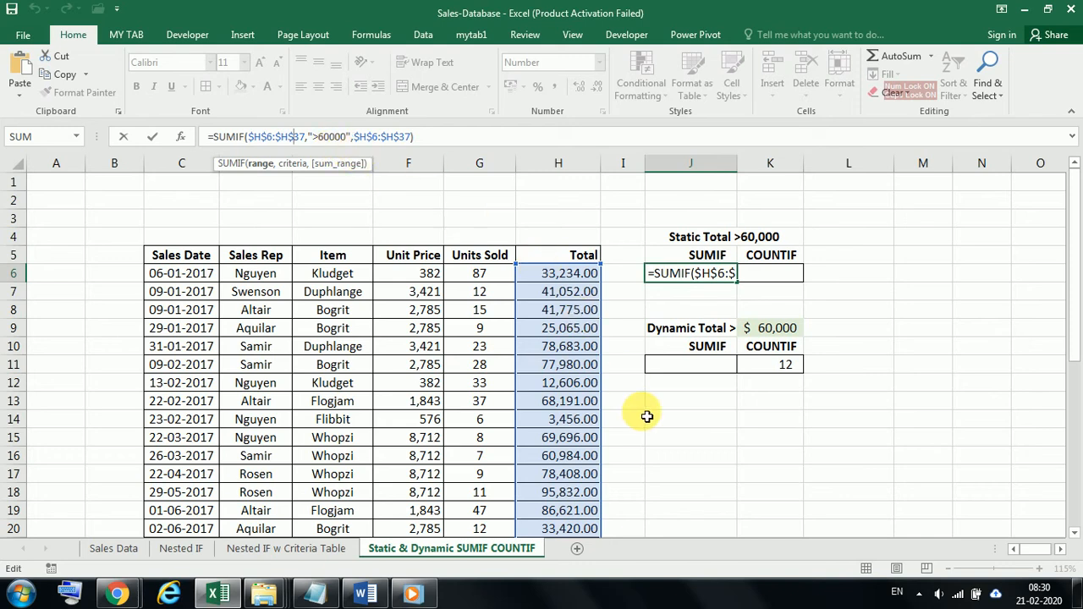
{"action": "key", "text": "Return"}
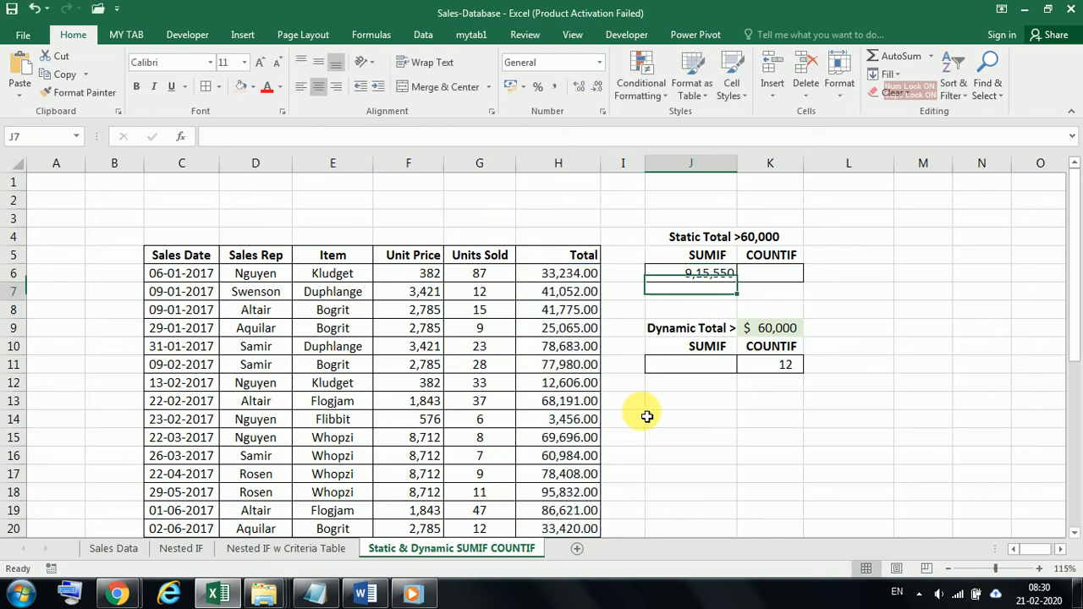
{"action": "left_click", "coordinate": [721, 274]}
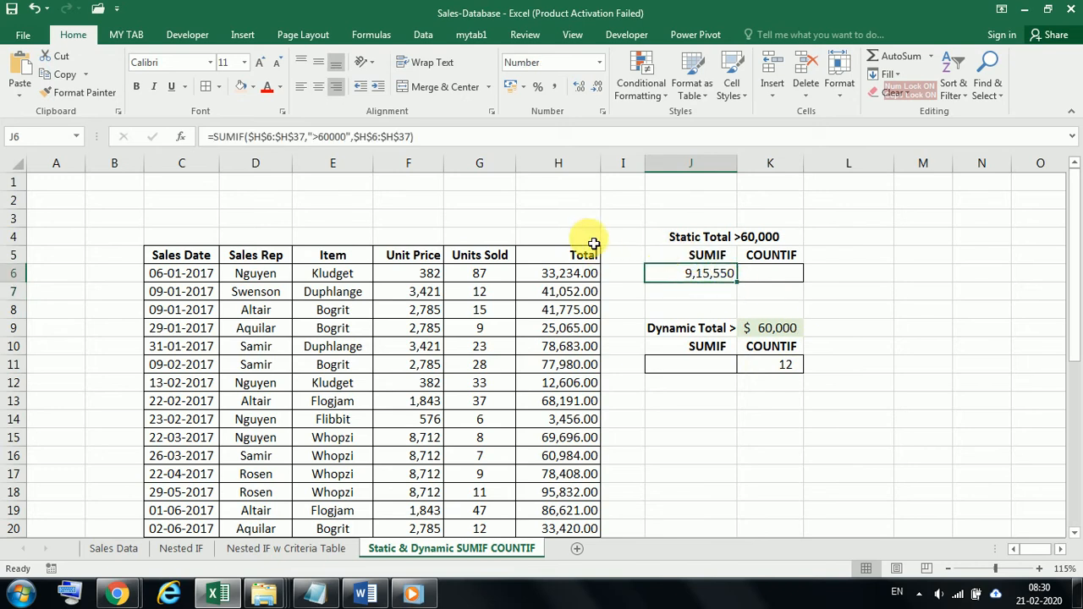
{"action": "left_click", "coordinate": [573, 163]}
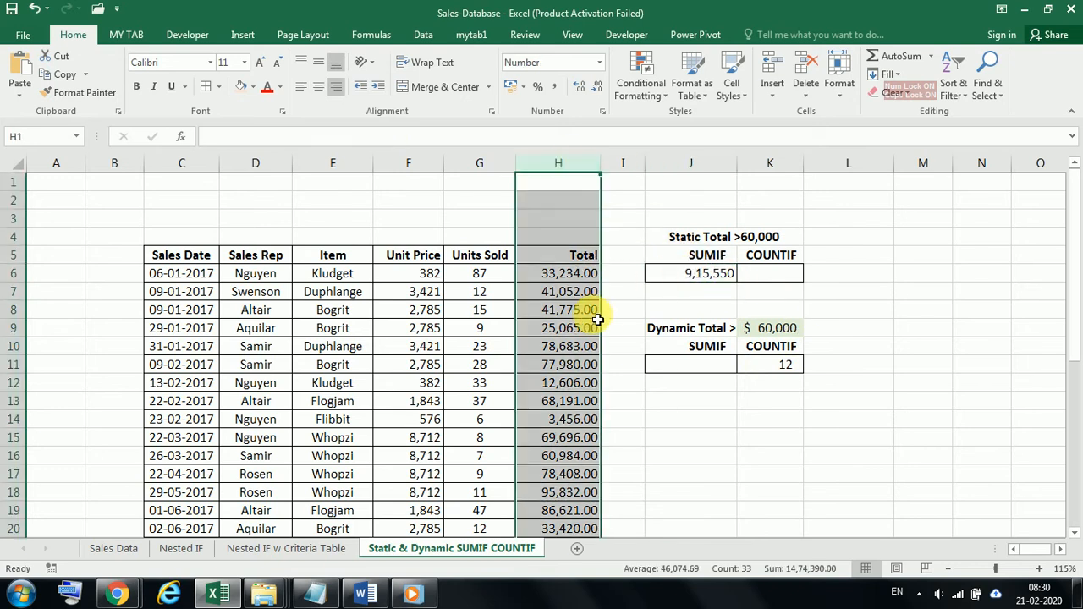
{"action": "left_click", "coordinate": [565, 290]}
{"action": "left_click", "coordinate": [701, 275]}
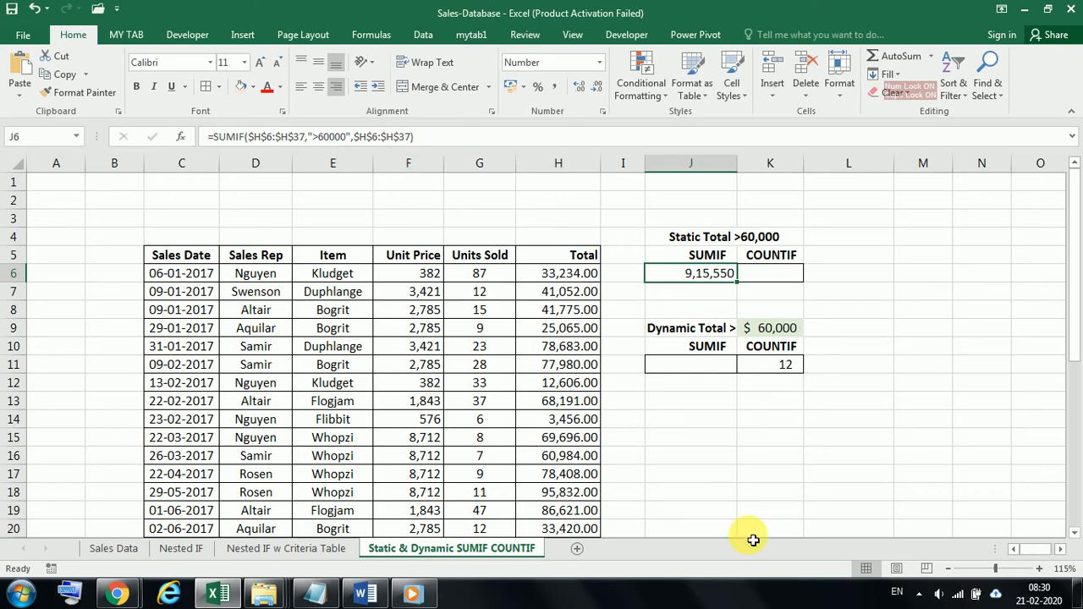
- Add an AutoSum of H6:H37 in H38 beneath the Total column and check its formula
{"action": "scroll", "coordinate": [747, 526], "scroll_direction": "down", "scroll_amount": 13}
{"action": "scroll", "coordinate": [631, 279], "scroll_direction": "up", "scroll_amount": 3}
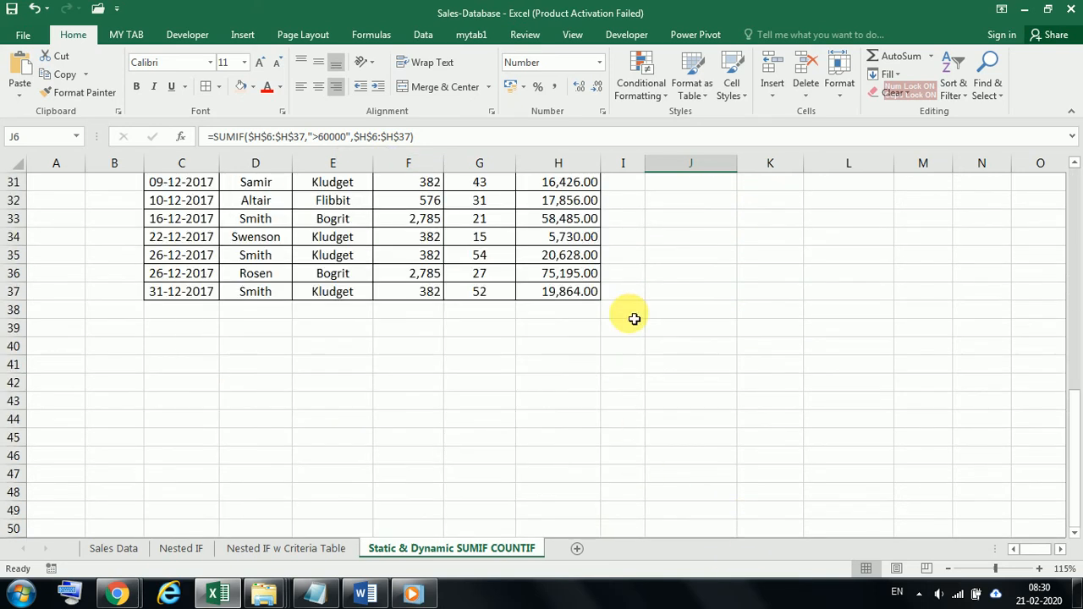
{"action": "left_click", "coordinate": [587, 314]}
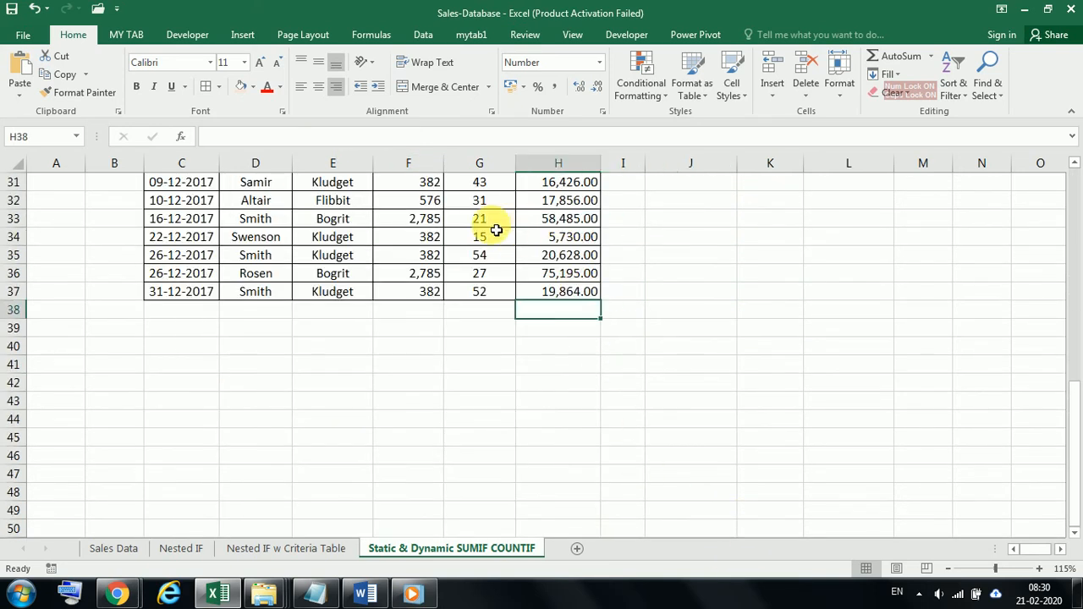
{"action": "left_click", "coordinate": [899, 57]}
{"action": "key", "text": "Return"}
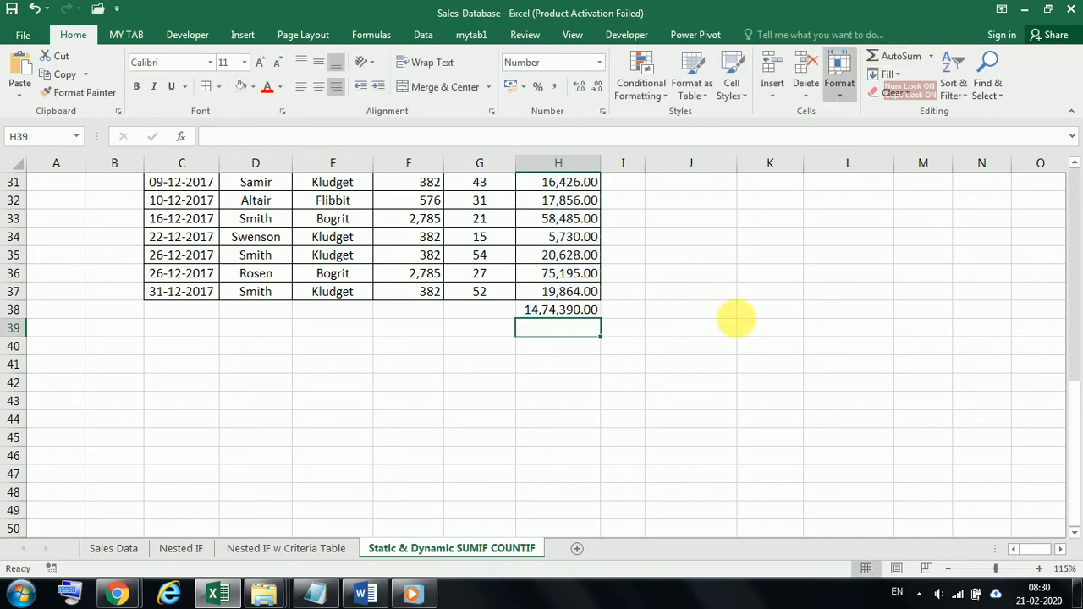
{"action": "left_click", "coordinate": [595, 315]}
{"action": "scroll", "coordinate": [660, 406], "scroll_direction": "up", "scroll_amount": 10}
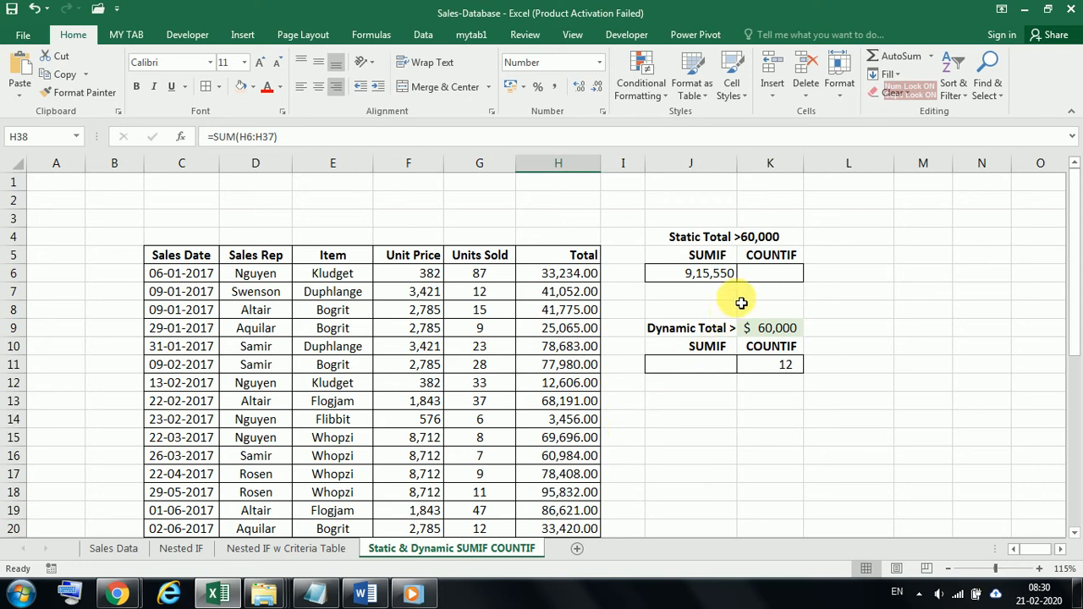
- Enter the static formula =COUNTIF(H6:H37,"<60000") in K6
{"action": "left_click", "coordinate": [785, 272]}
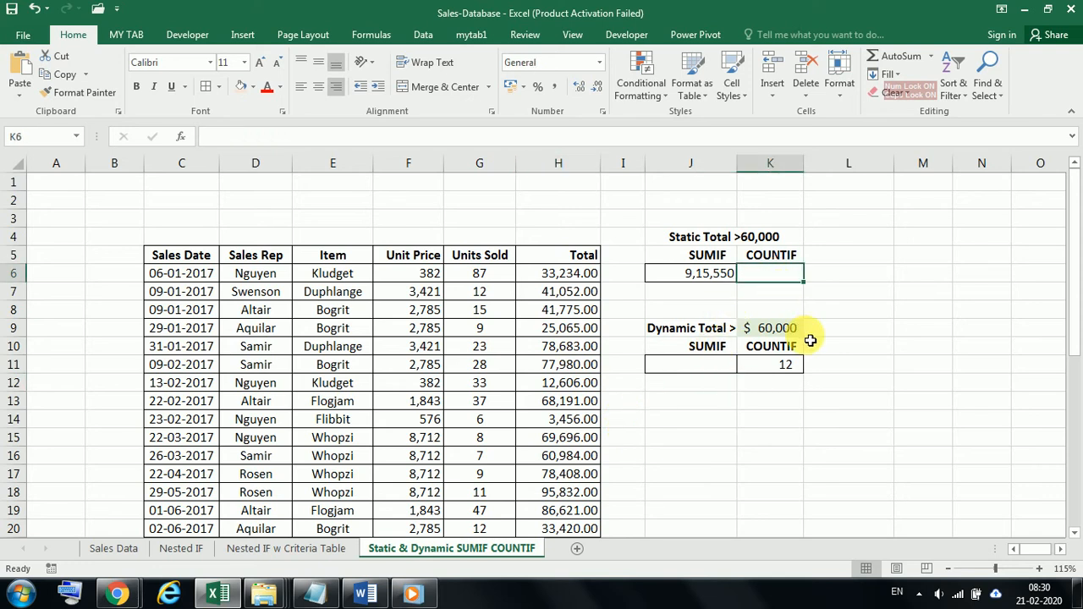
{"action": "type", "text": "="}
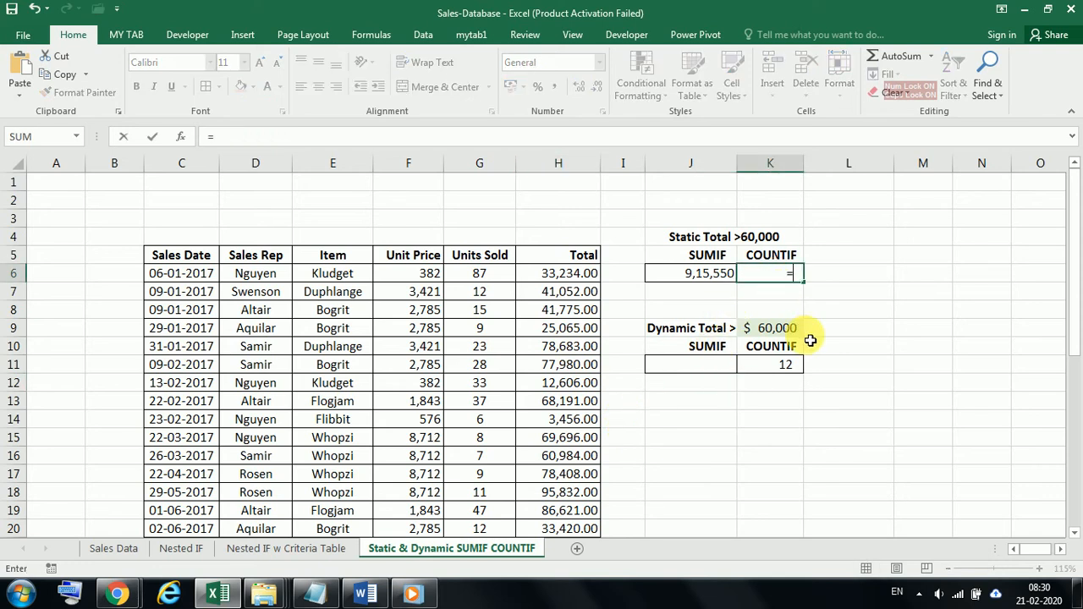
{"action": "type", "text": "COUN"}
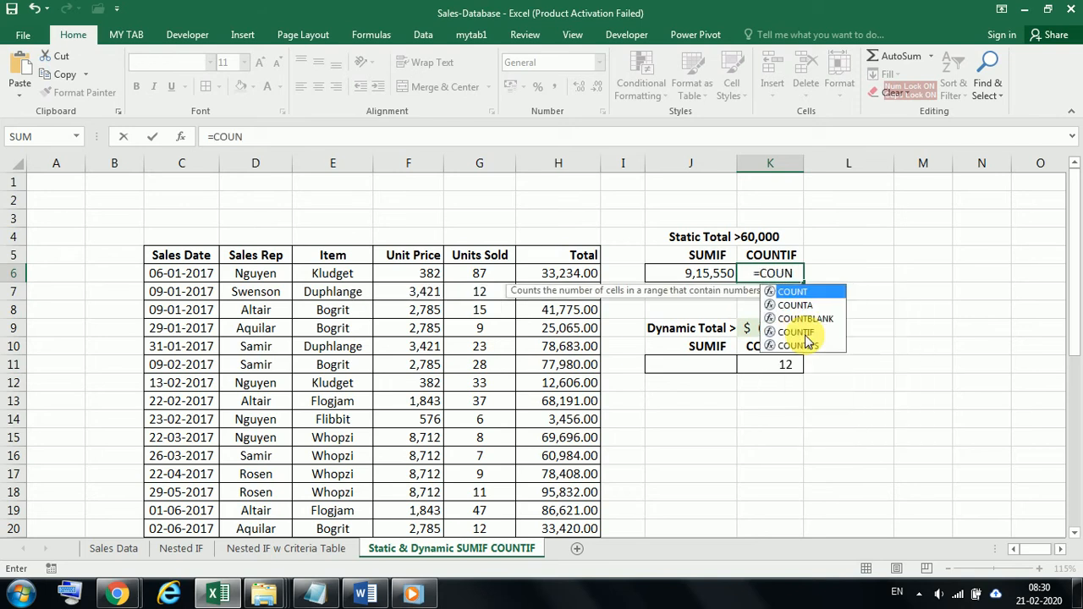
{"action": "double_click", "coordinate": [800, 332]}
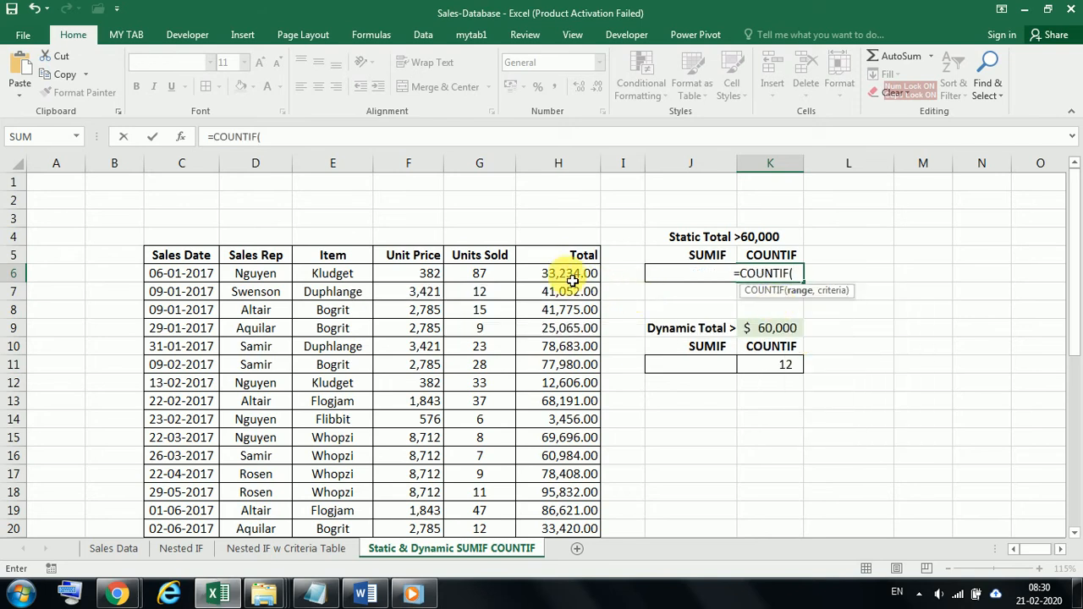
{"action": "left_click_drag", "start_coordinate": [572, 278], "coordinate": [568, 502]}
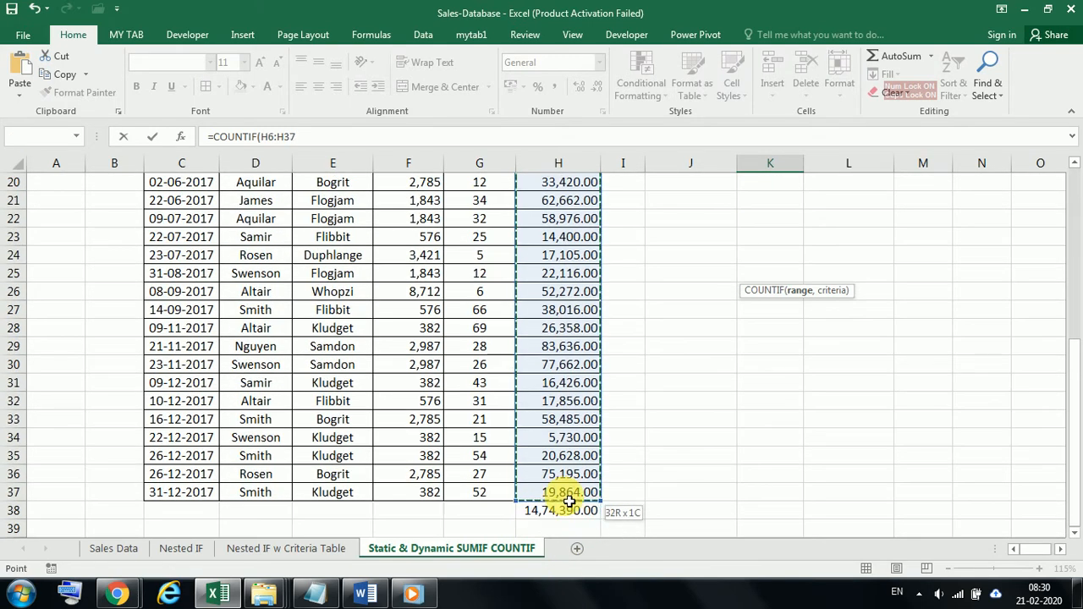
{"action": "left_click", "coordinate": [309, 137]}
{"action": "type", "text": ",\"<60000"}
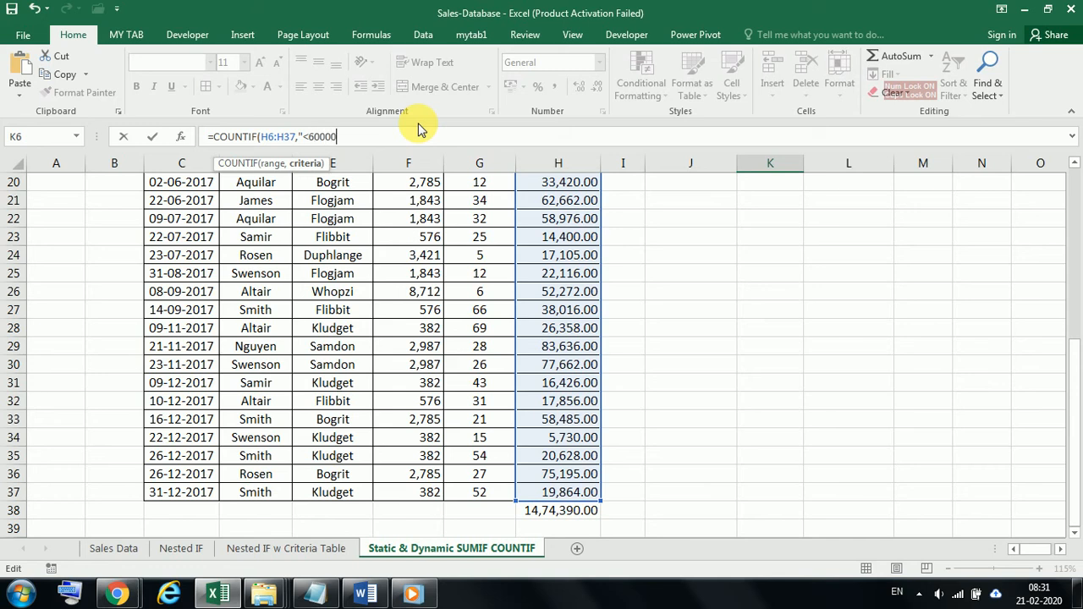
{"action": "key", "text": "Return"}
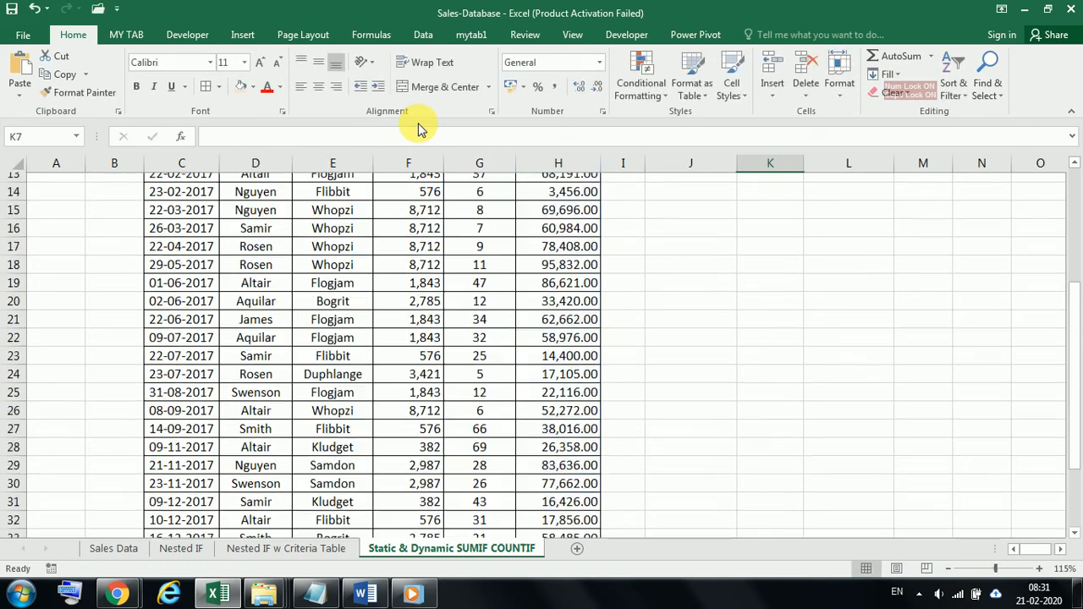
- Inspect the dynamic COUNTIF formula in K11 and clear that cell
{"action": "scroll", "coordinate": [834, 296], "scroll_direction": "up", "scroll_amount": 2}
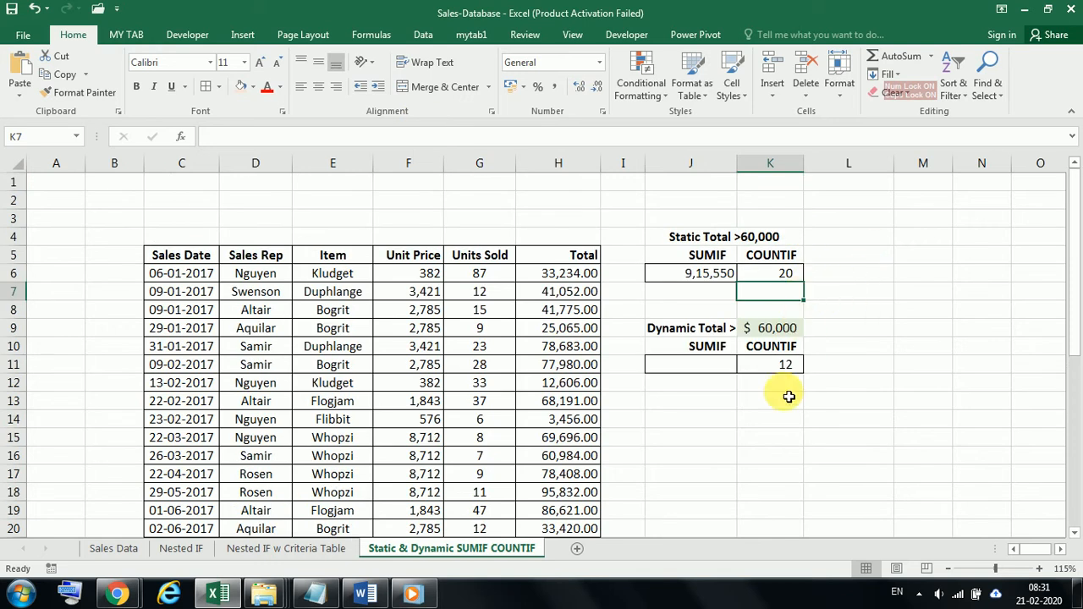
{"action": "left_click", "coordinate": [785, 364]}
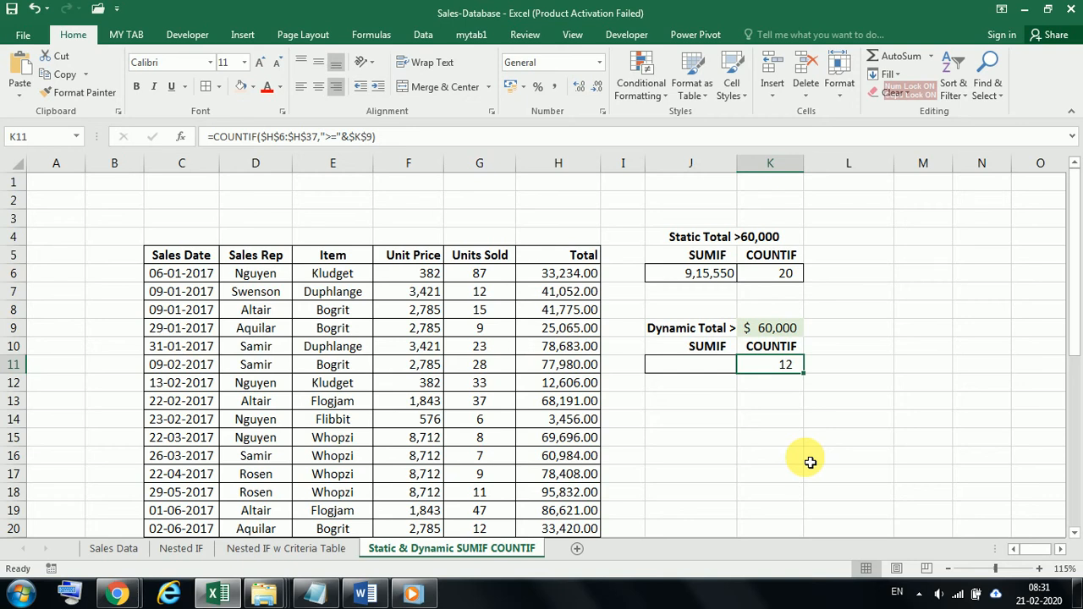
{"action": "key", "text": "Delete"}
- Review the static COUNTIF and SUMIF formulas in K6 and J6 alongside the dynamic threshold in K9 and the static heading
{"action": "left_click", "coordinate": [789, 273]}
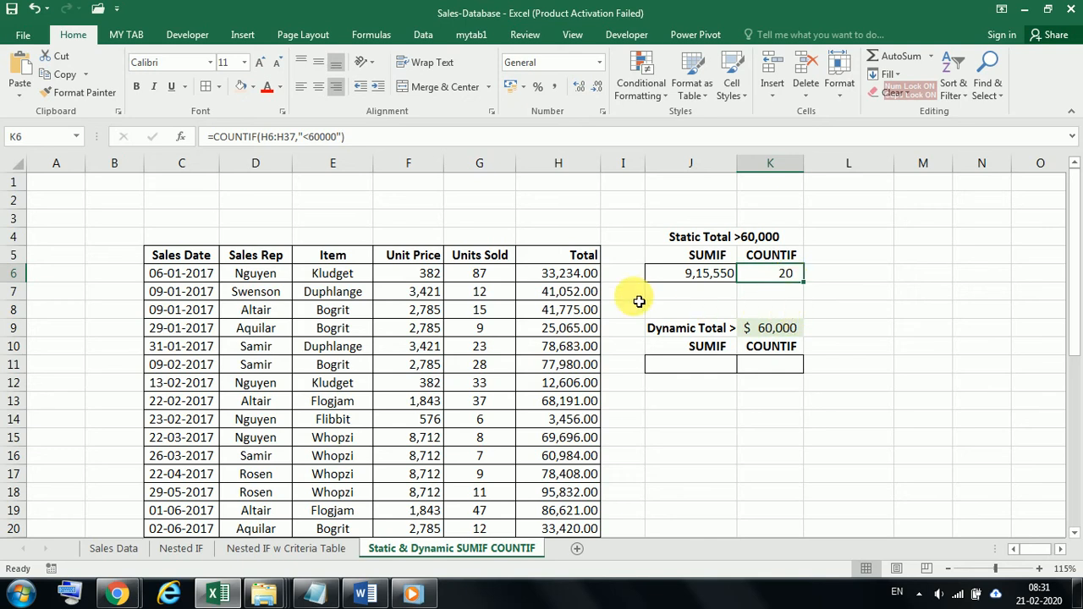
{"action": "left_click_drag", "start_coordinate": [575, 274], "coordinate": [563, 365]}
{"action": "left_click", "coordinate": [694, 273]}
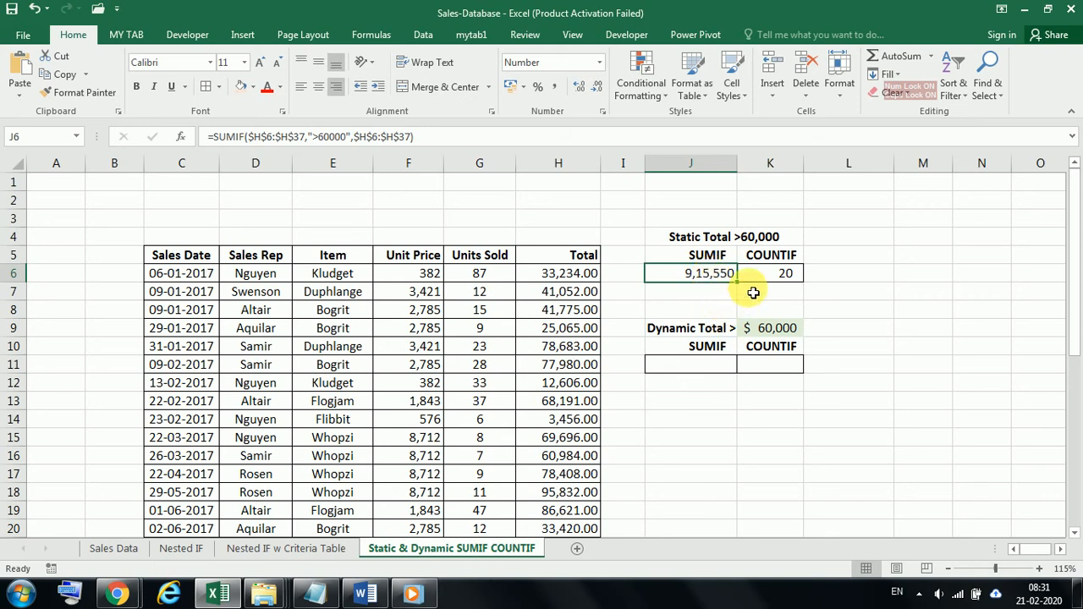
{"action": "left_click", "coordinate": [757, 330]}
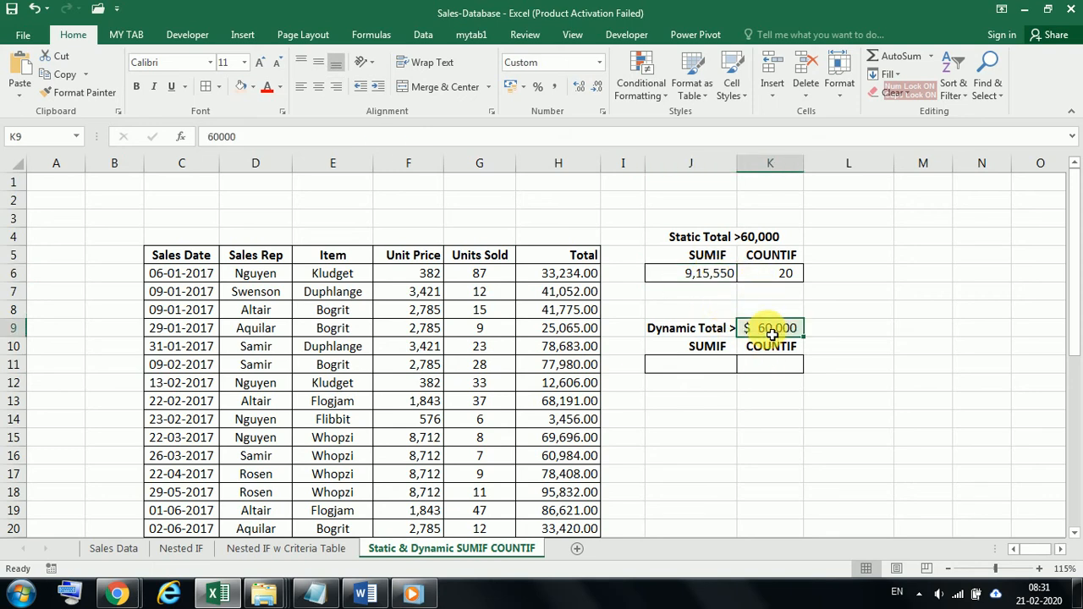
{"action": "left_click", "coordinate": [750, 278]}
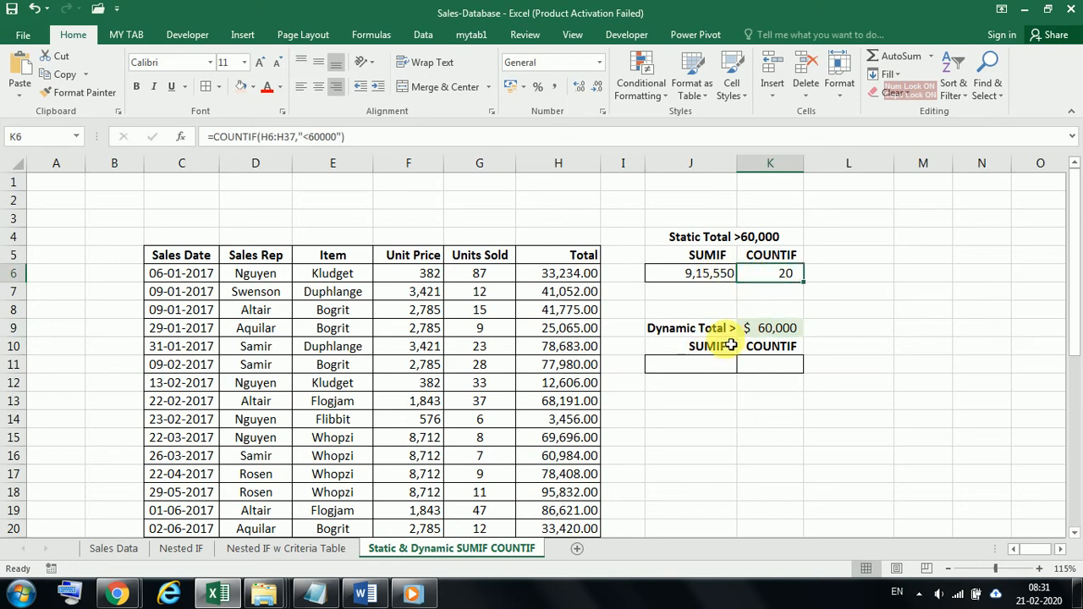
{"action": "left_click", "coordinate": [717, 237]}
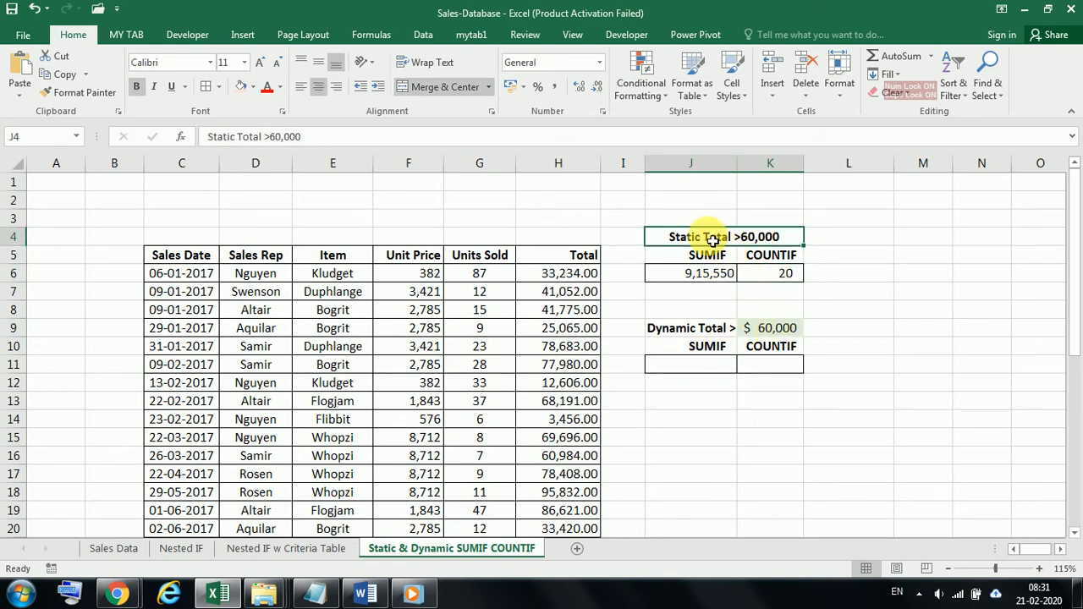
- Copy the number formatting of the static SUMIF cell J6 onto the threshold cell K9
{"action": "left_click", "coordinate": [766, 332]}
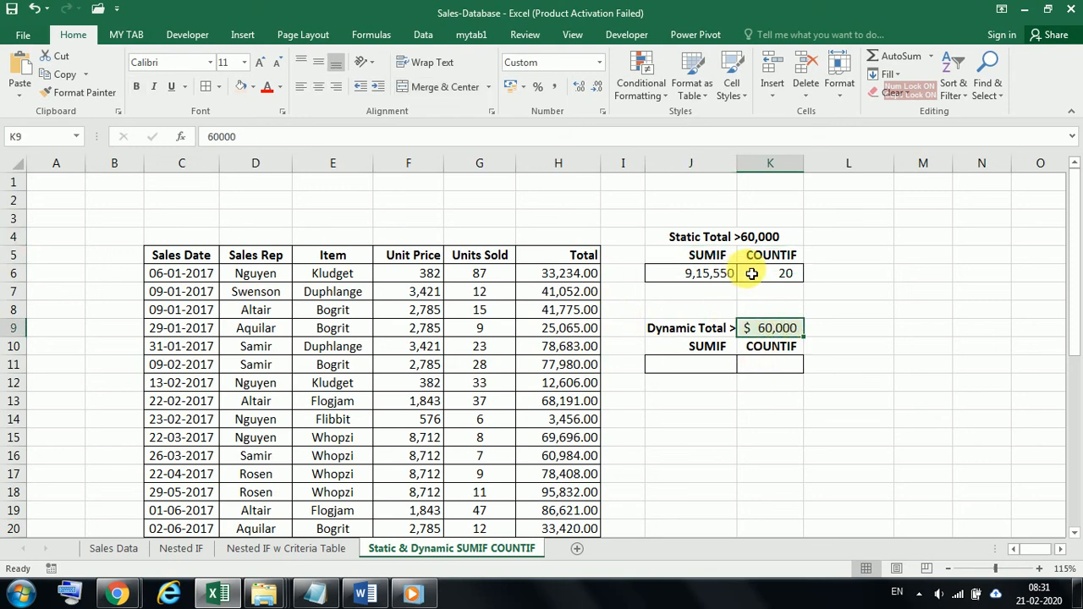
{"action": "left_click", "coordinate": [759, 235]}
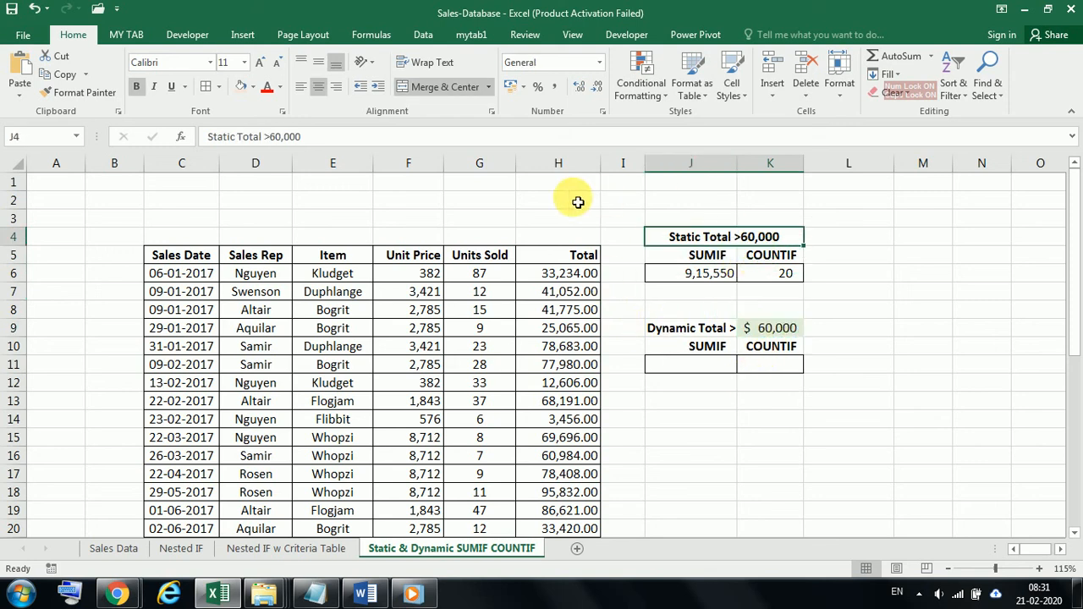
{"action": "left_click", "coordinate": [702, 272]}
{"action": "left_click", "coordinate": [85, 92]}
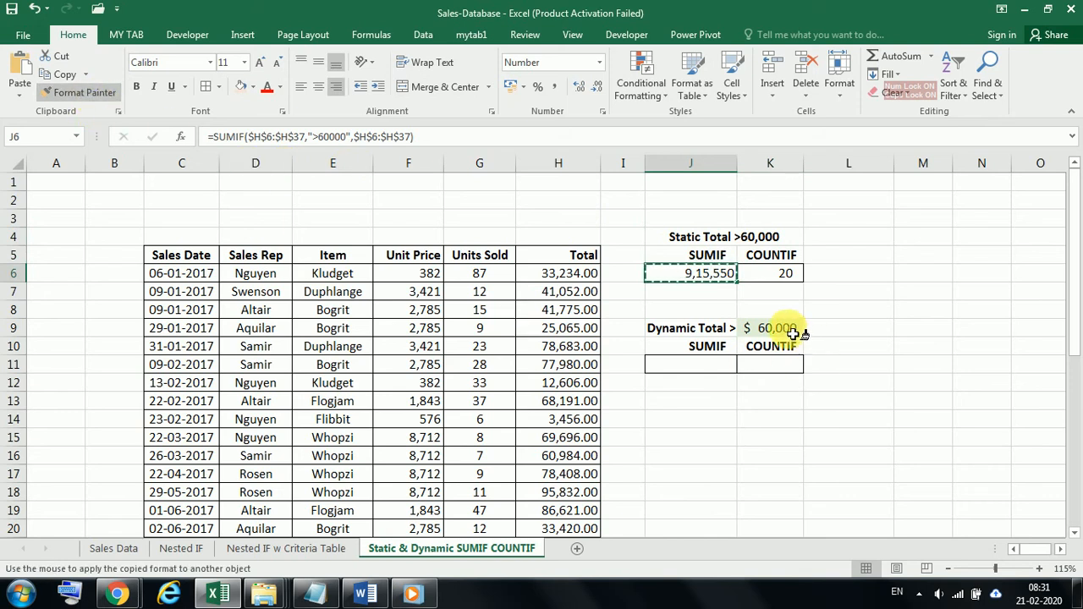
{"action": "left_click", "coordinate": [762, 329]}
{"action": "left_click", "coordinate": [855, 398]}
{"action": "left_click", "coordinate": [781, 327]}
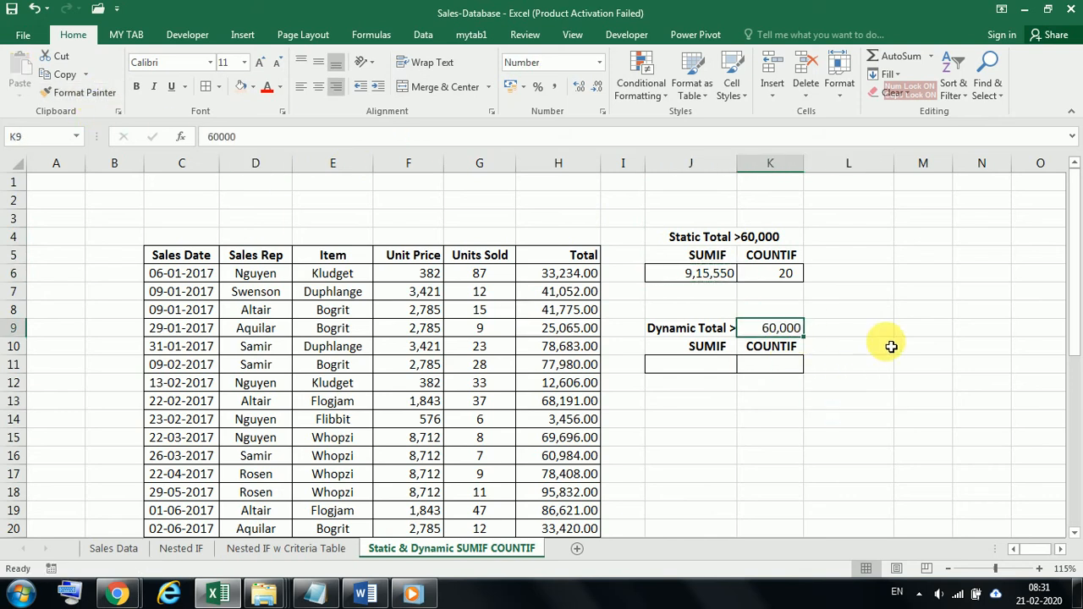
- Copy the static SUMIF formula text from J6 into the dynamic SUMIF cell J11
{"action": "left_click", "coordinate": [692, 276]}
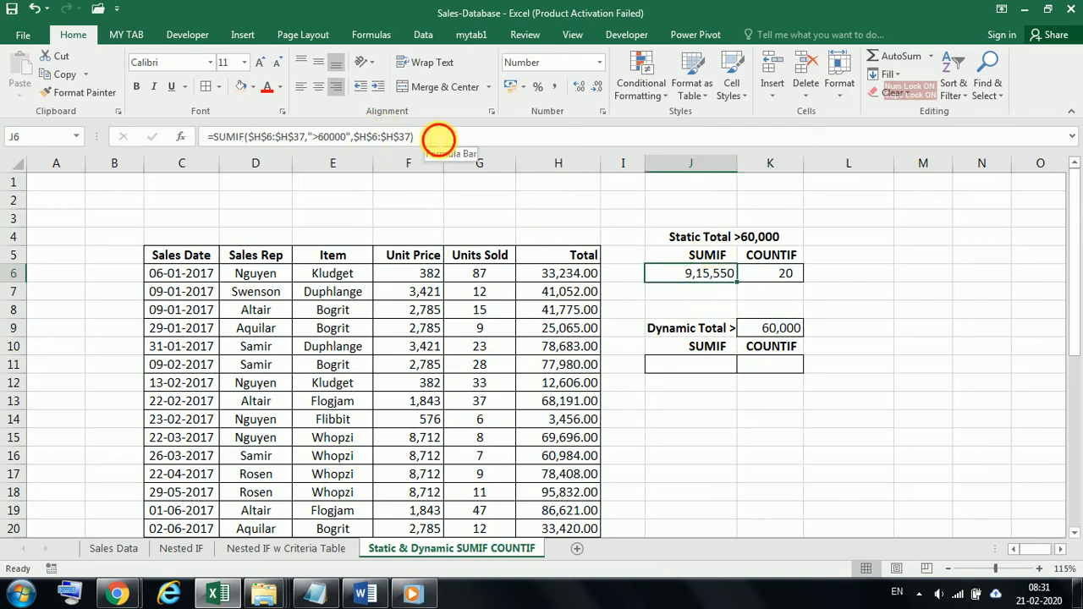
{"action": "left_click_drag", "start_coordinate": [435, 137], "coordinate": [140, 135]}
{"action": "key", "text": "ctrl+c"}
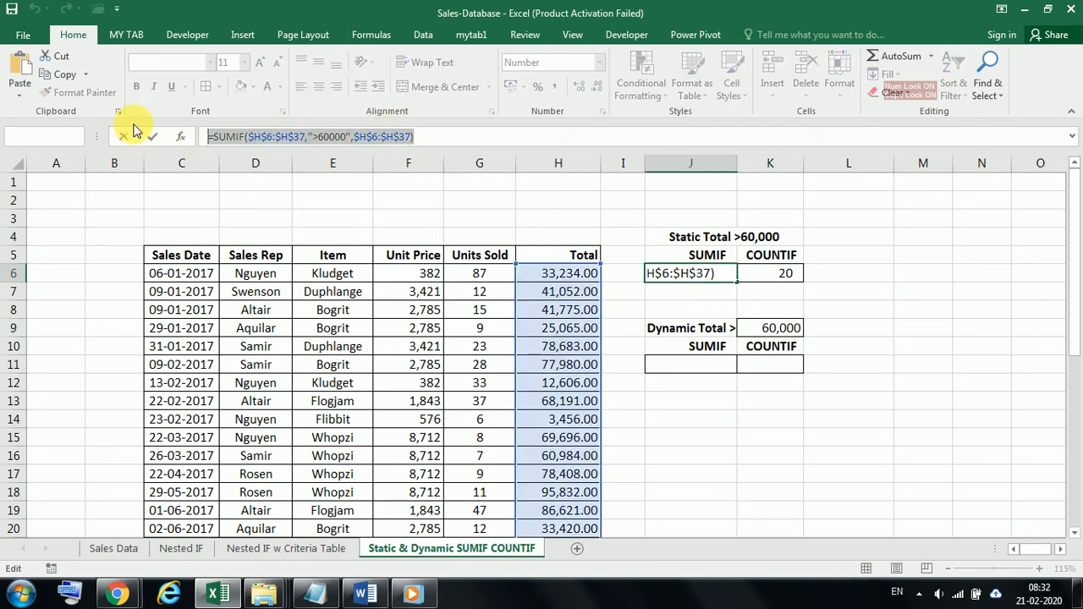
{"action": "key", "text": "Escape"}
{"action": "left_click", "coordinate": [711, 367]}
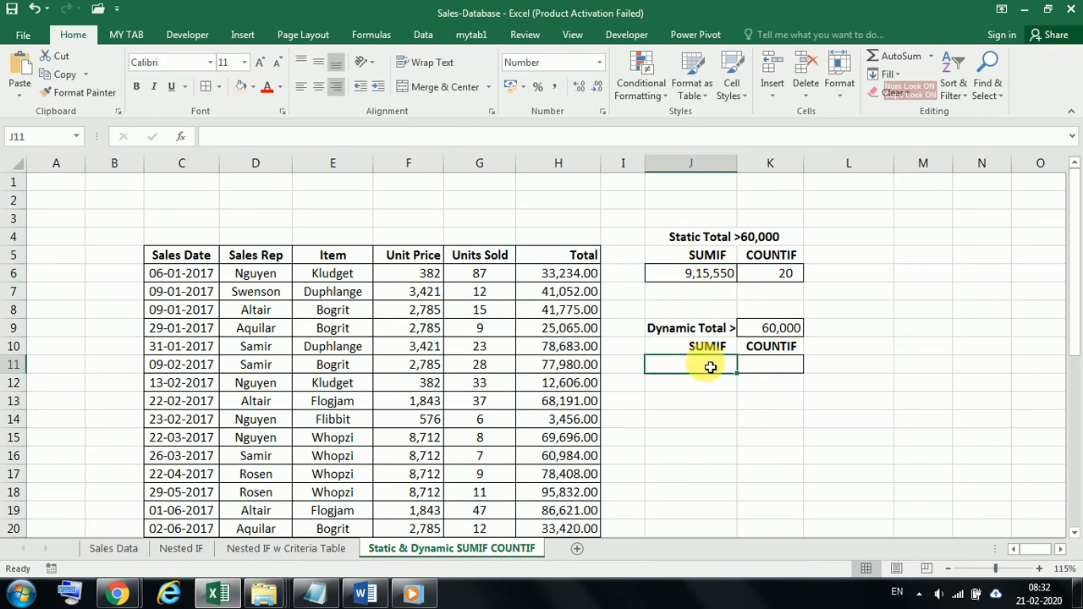
{"action": "key", "text": "ctrl+v"}
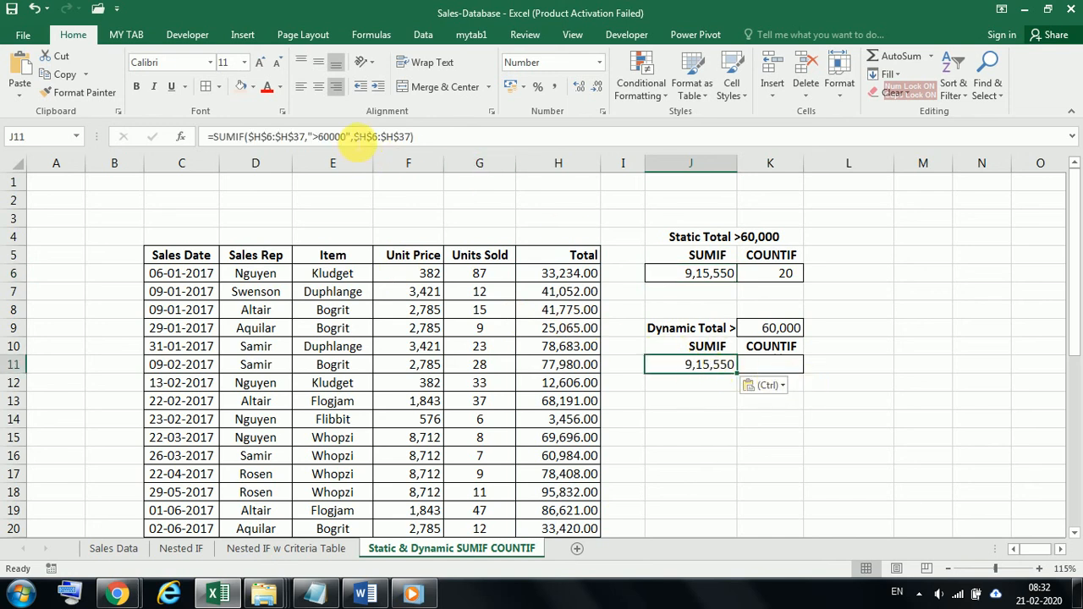
- Replace the ">60000" criterion in the J11 SUMIF formula with a reference to K9
{"action": "left_click", "coordinate": [349, 136]}
{"action": "left_click_drag", "start_coordinate": [347, 136], "coordinate": [320, 136]}
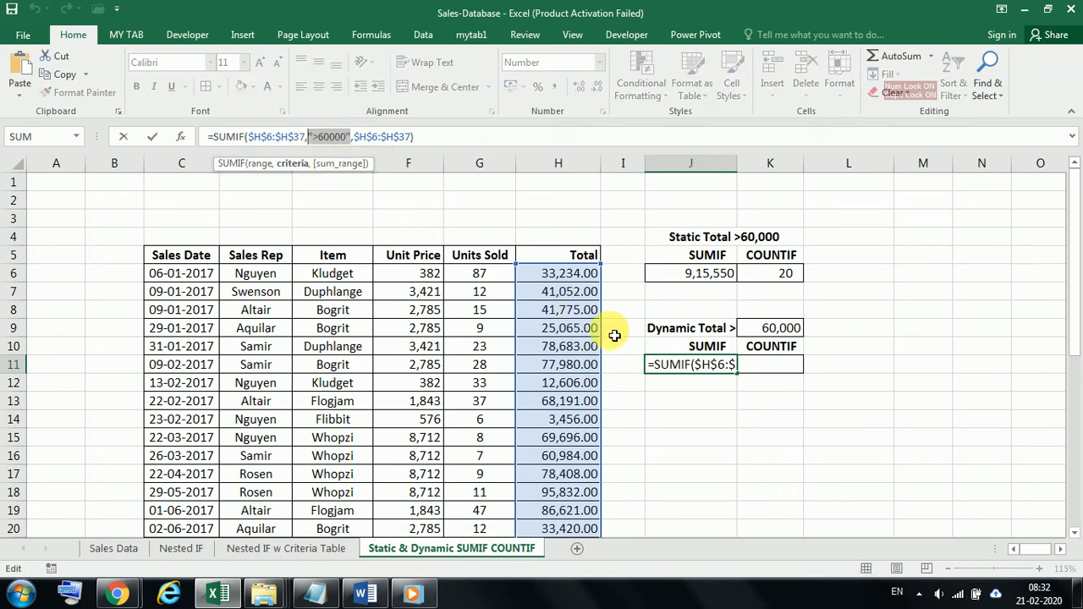
{"action": "left_click", "coordinate": [782, 330]}
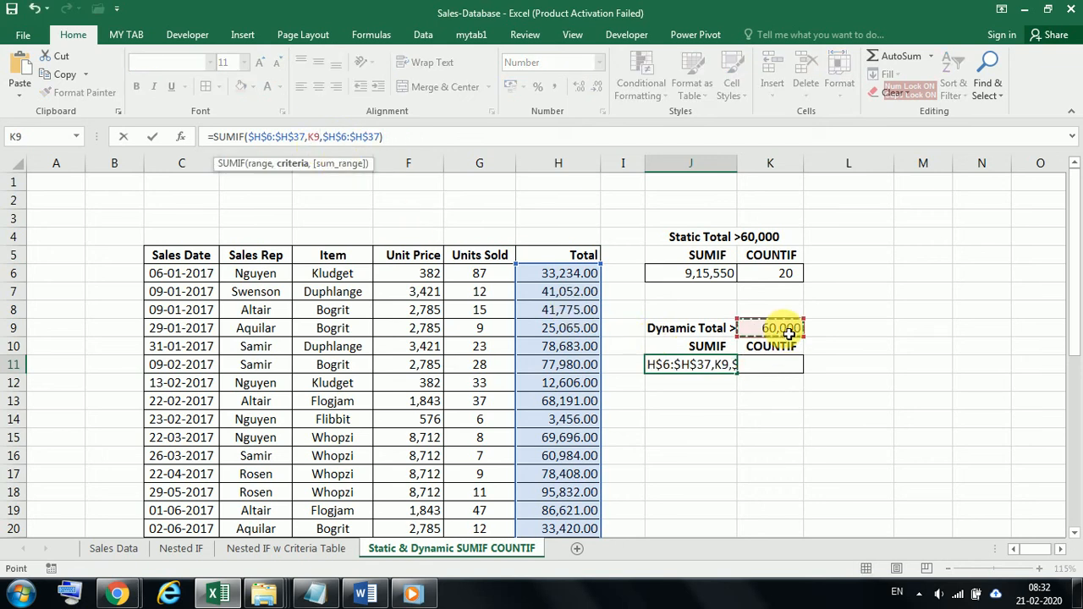
{"action": "key", "text": "Return"}
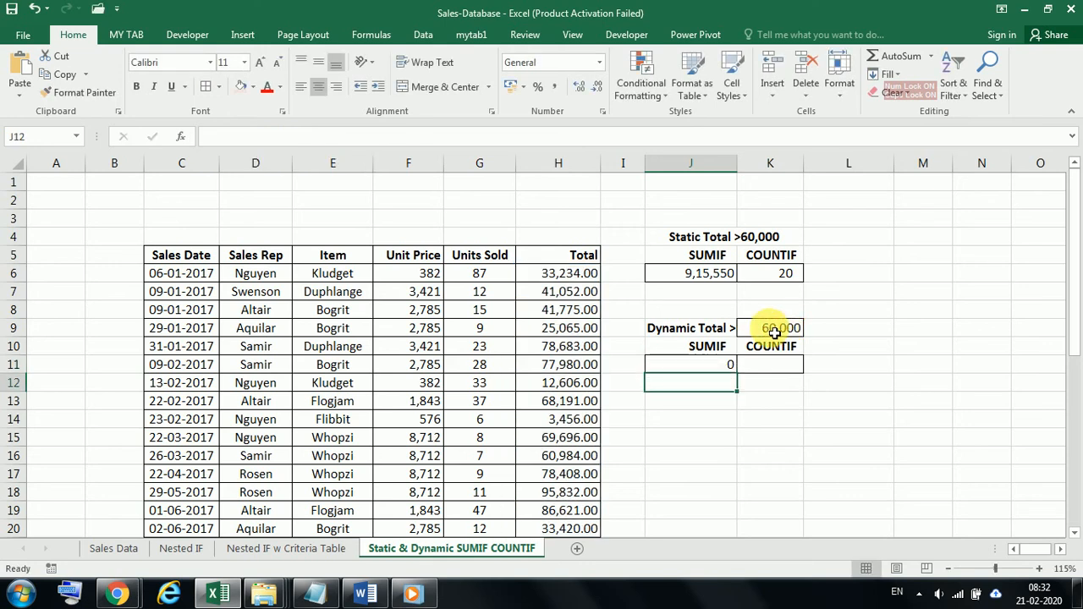
{"action": "left_click", "coordinate": [707, 362]}
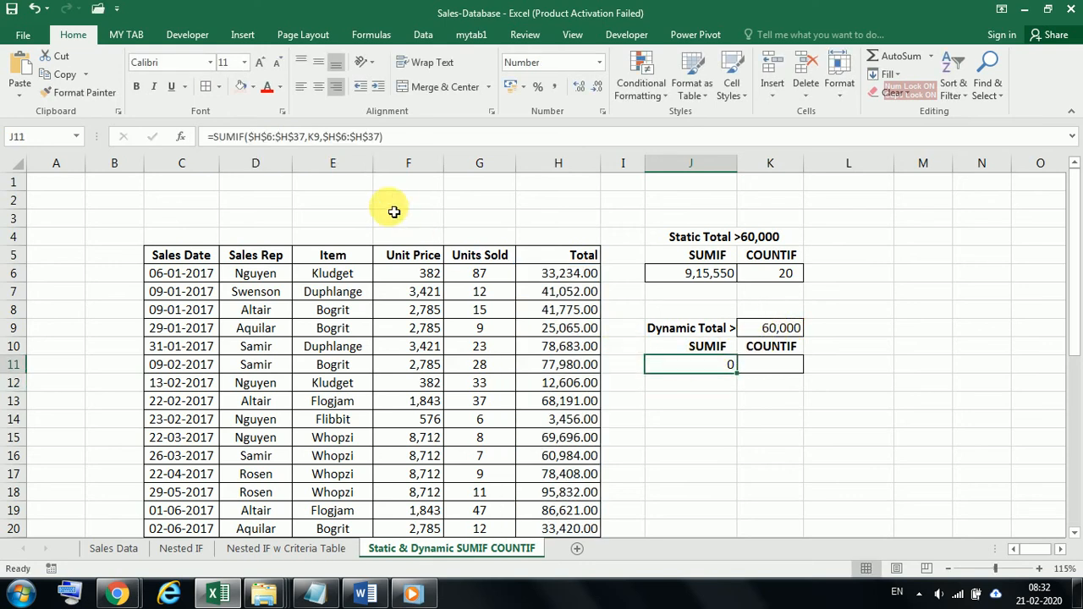
- Prefix the K9 reference in J11 with "<"& so the formula reads =SUMIF($H$6:$H$37,"<"&K9,$H$6:$H$37)
{"action": "left_click", "coordinate": [308, 138]}
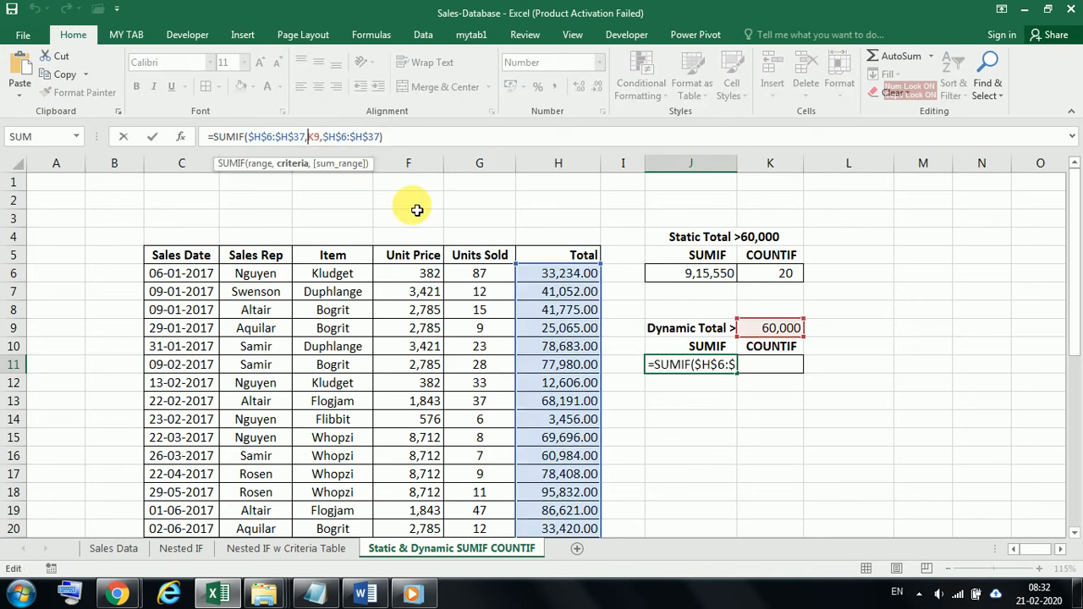
{"action": "type", "text": "\""}
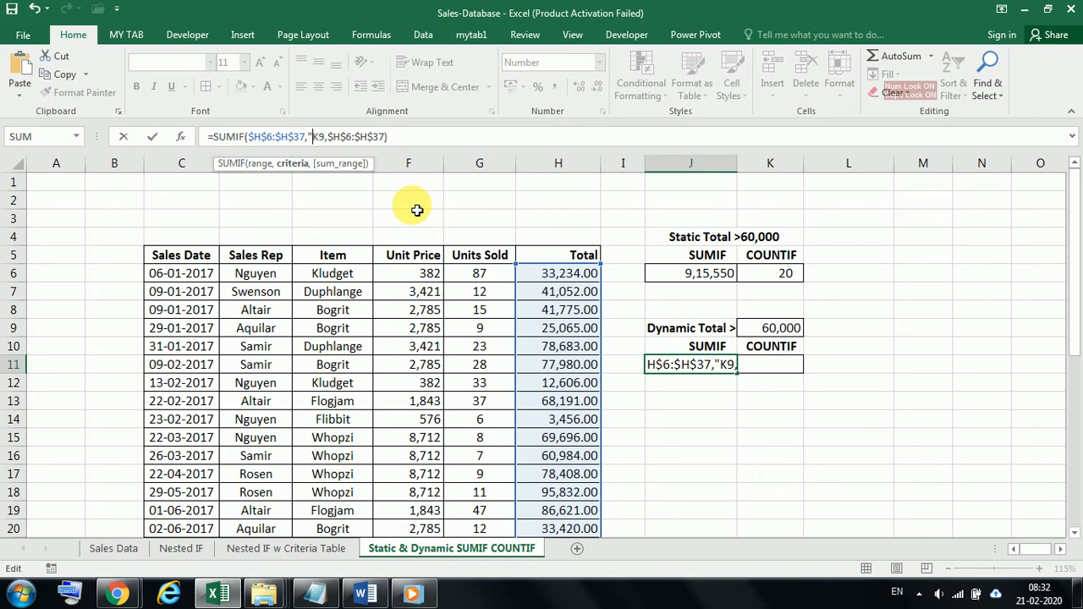
{"action": "type", "text": "<"}
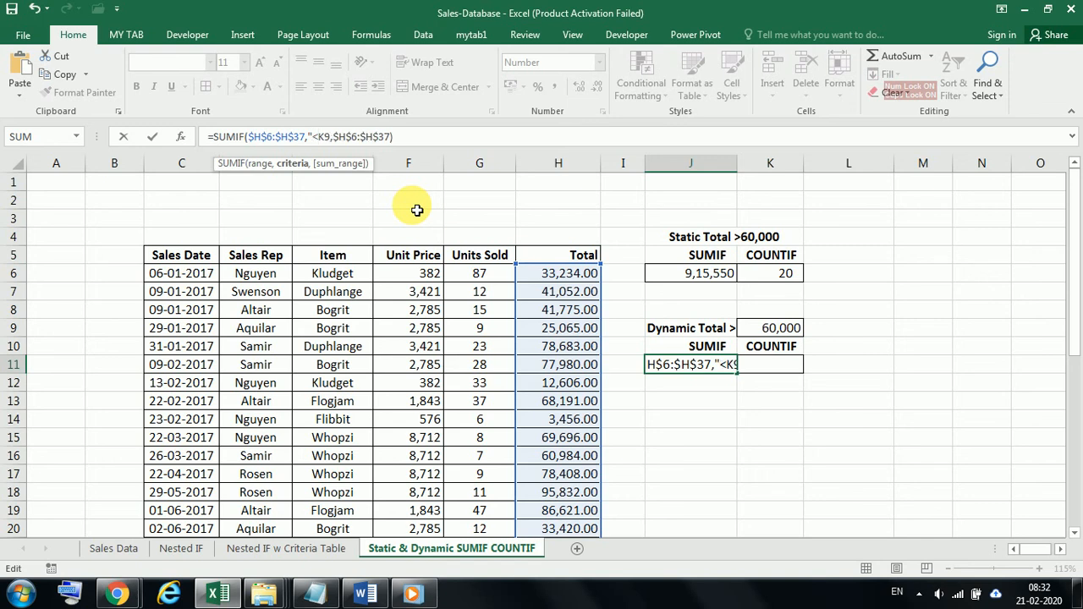
{"action": "type", "text": "\"&"}
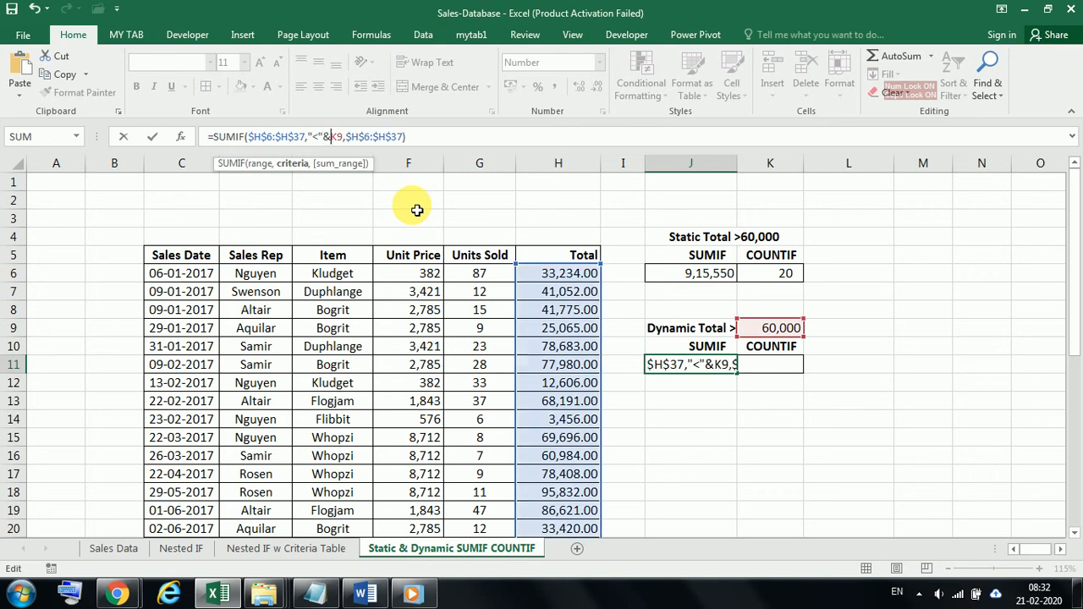
{"action": "key", "text": "Return"}
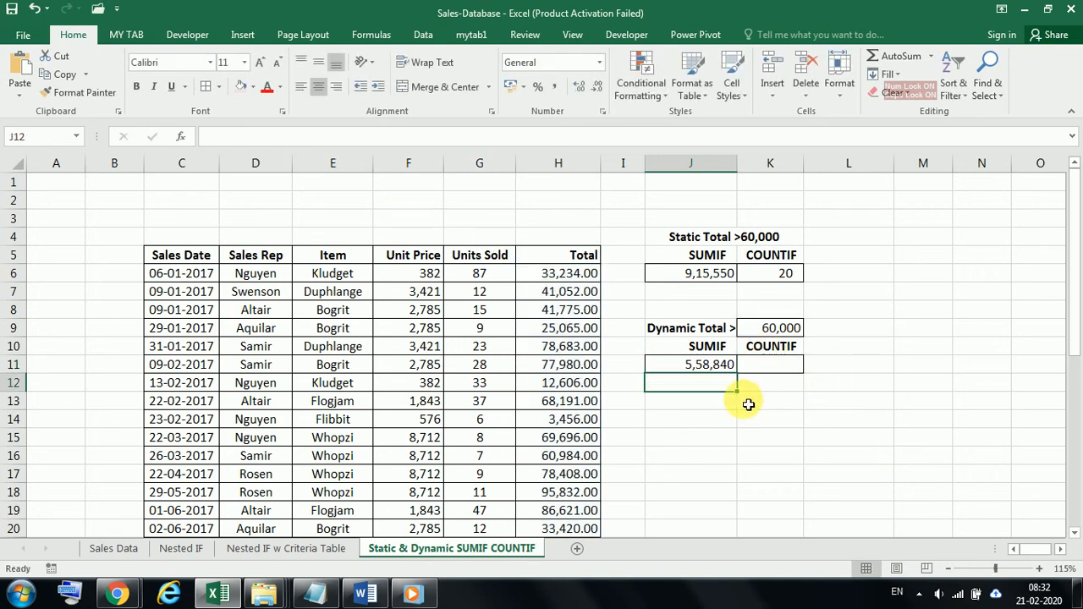
{"action": "left_click", "coordinate": [719, 364]}
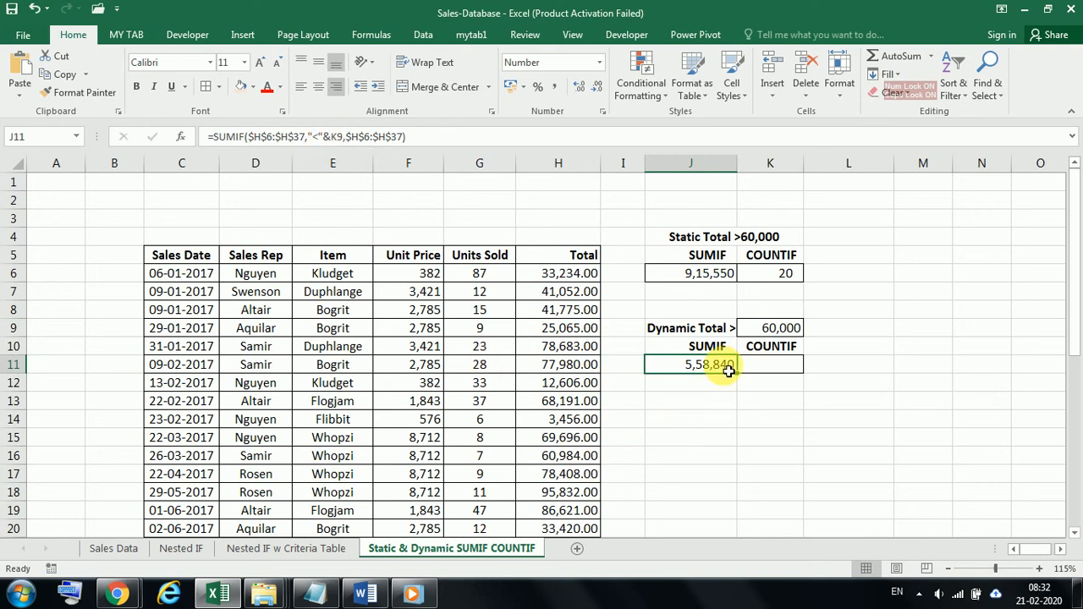
- Change the static SUMIF criterion in J6 to "<60000", comparing it with the formulas in J11 and K6
{"action": "left_click", "coordinate": [709, 276]}
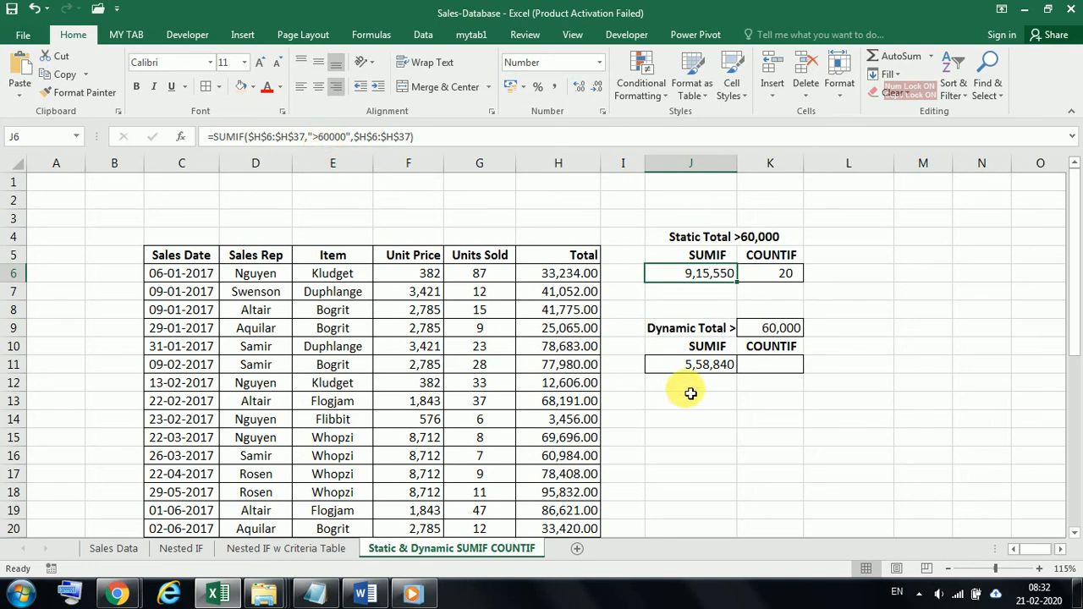
{"action": "left_click", "coordinate": [700, 367]}
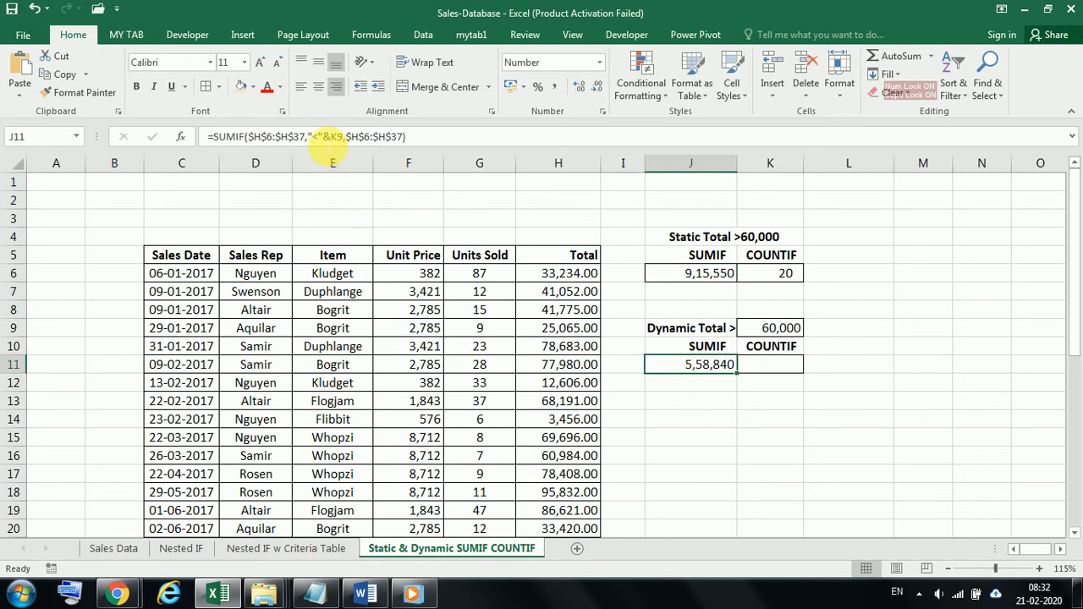
{"action": "left_click", "coordinate": [313, 137]}
{"action": "left_click", "coordinate": [314, 137]}
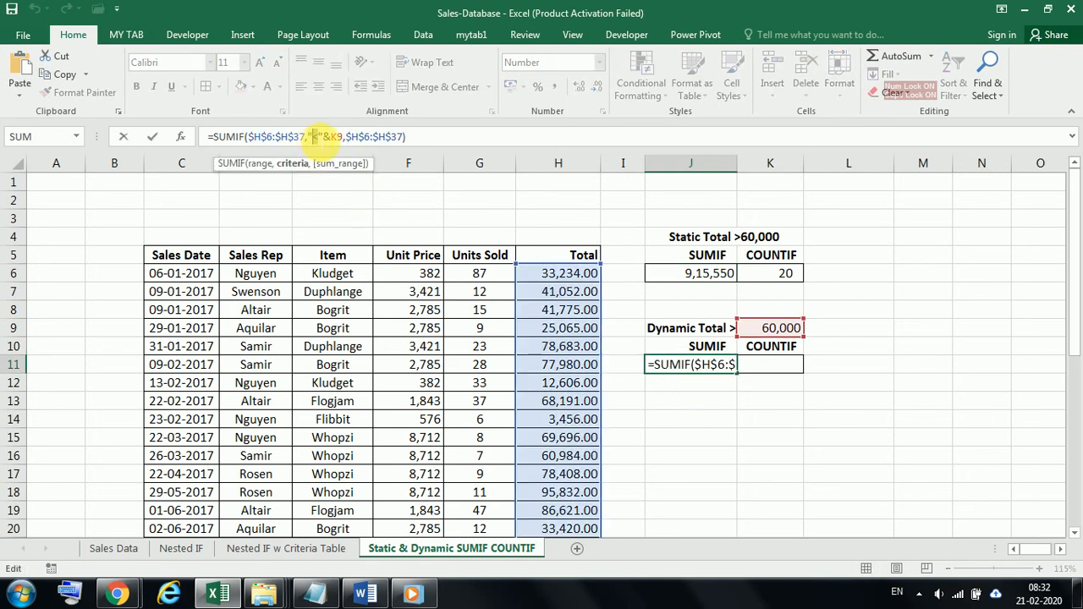
{"action": "key", "text": "Escape"}
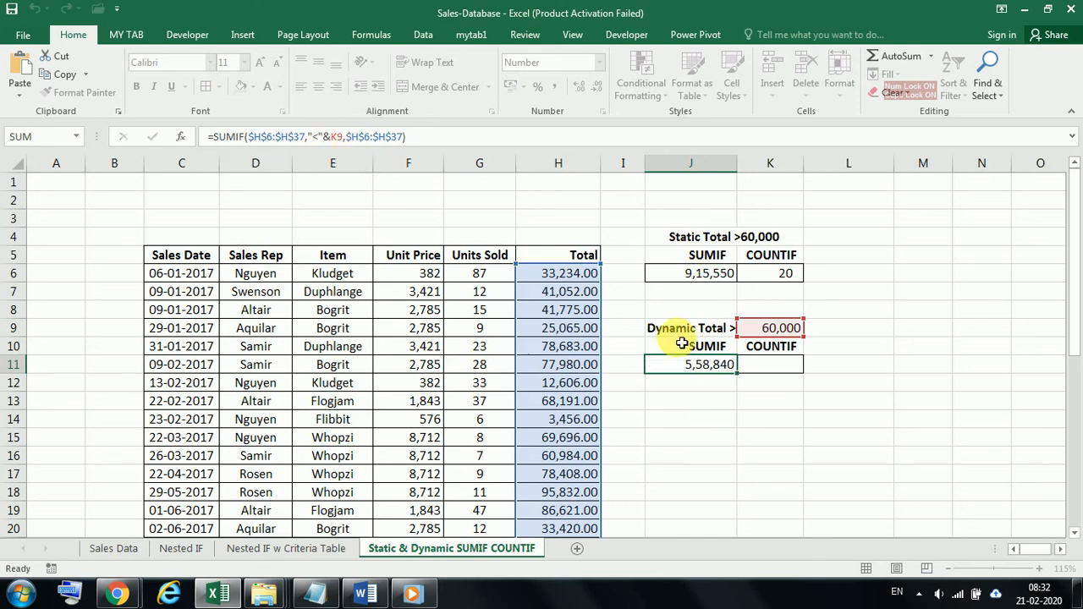
{"action": "left_click", "coordinate": [712, 282]}
{"action": "left_click", "coordinate": [313, 137]}
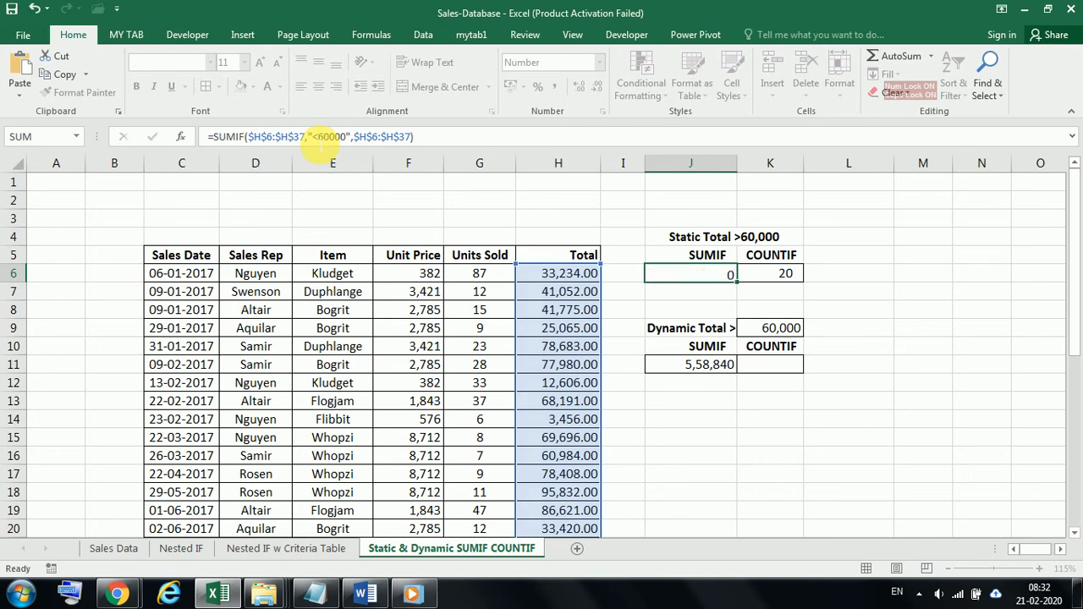
{"action": "key", "text": "Return"}
{"action": "left_click", "coordinate": [782, 274]}
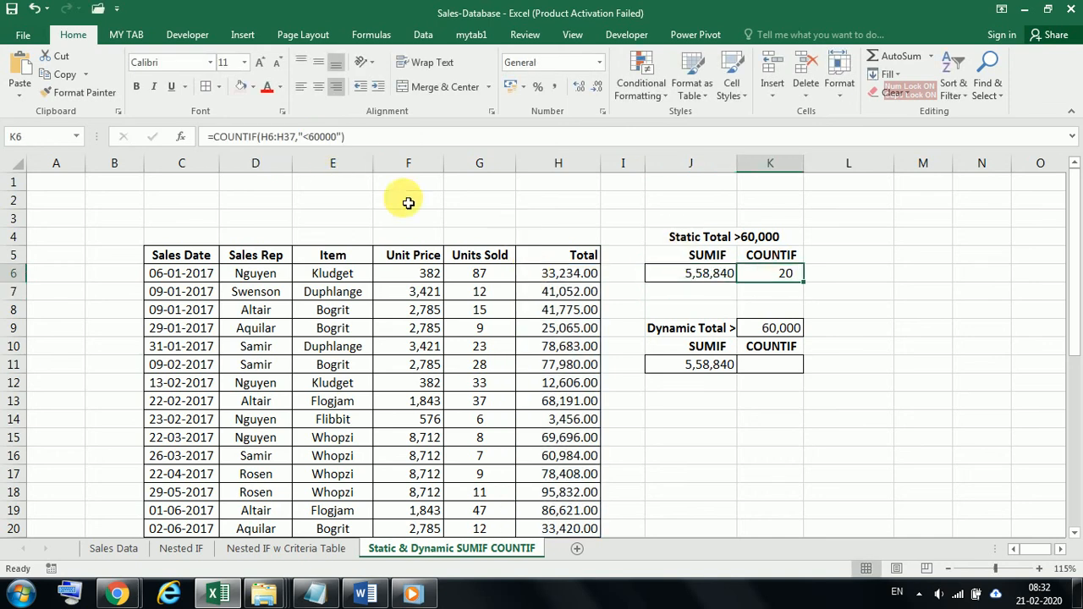
{"action": "left_click", "coordinate": [771, 328]}
{"action": "left_click", "coordinate": [720, 366]}
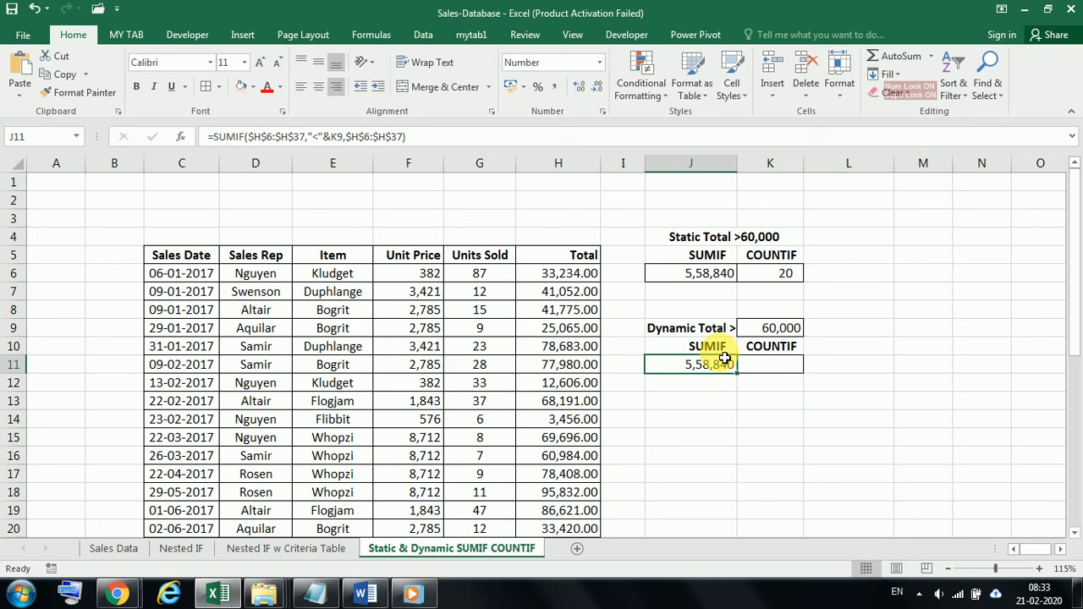
- Copy the static COUNTIF formula text from K6 into the dynamic COUNTIF cell K11
{"action": "left_click", "coordinate": [782, 275]}
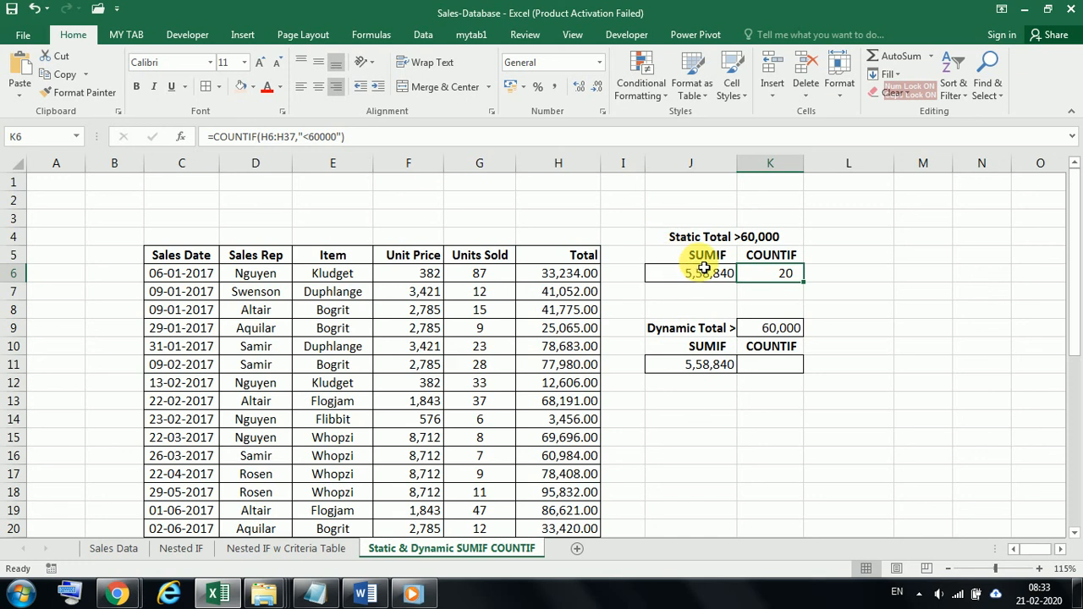
{"action": "left_click", "coordinate": [362, 138]}
{"action": "left_click_drag", "start_coordinate": [411, 138], "coordinate": [193, 142]}
{"action": "key", "text": "ctrl+c"}
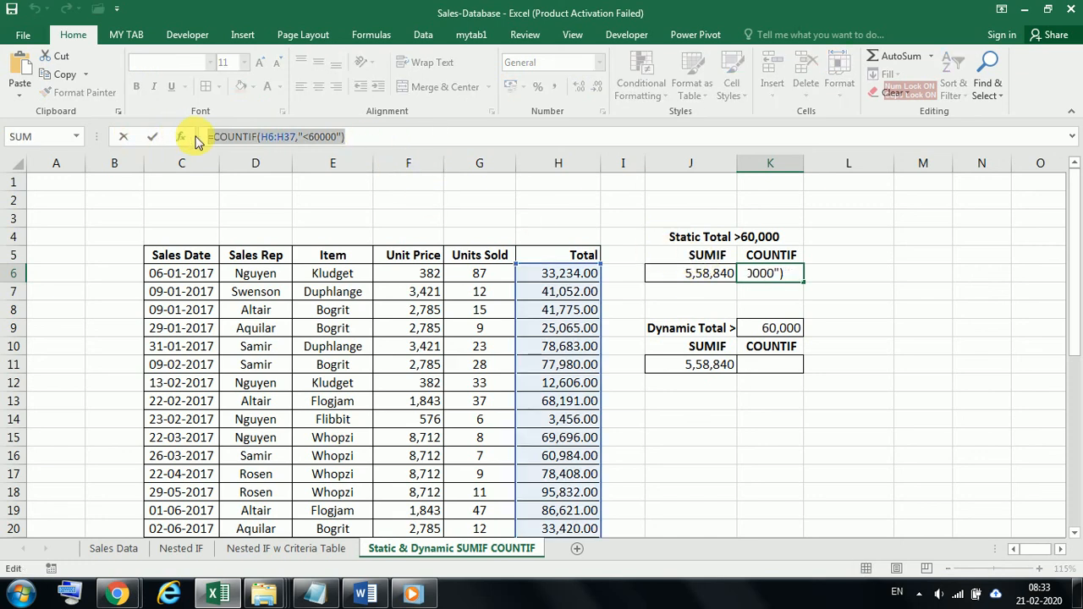
{"action": "key", "text": "Escape"}
{"action": "left_click", "coordinate": [772, 364]}
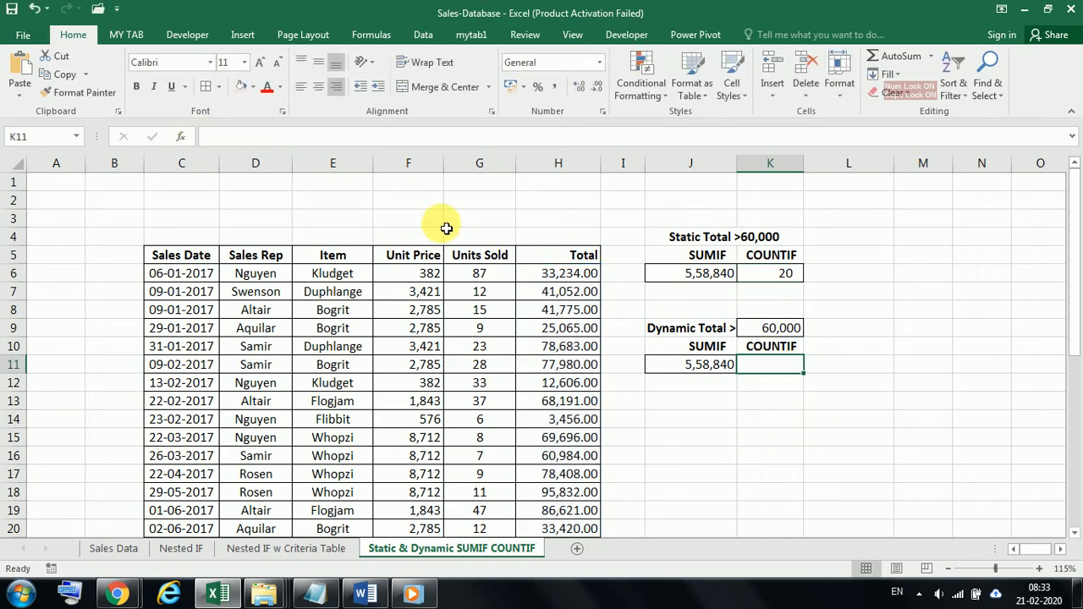
{"action": "left_click", "coordinate": [427, 138]}
{"action": "key", "text": "ctrl+v"}
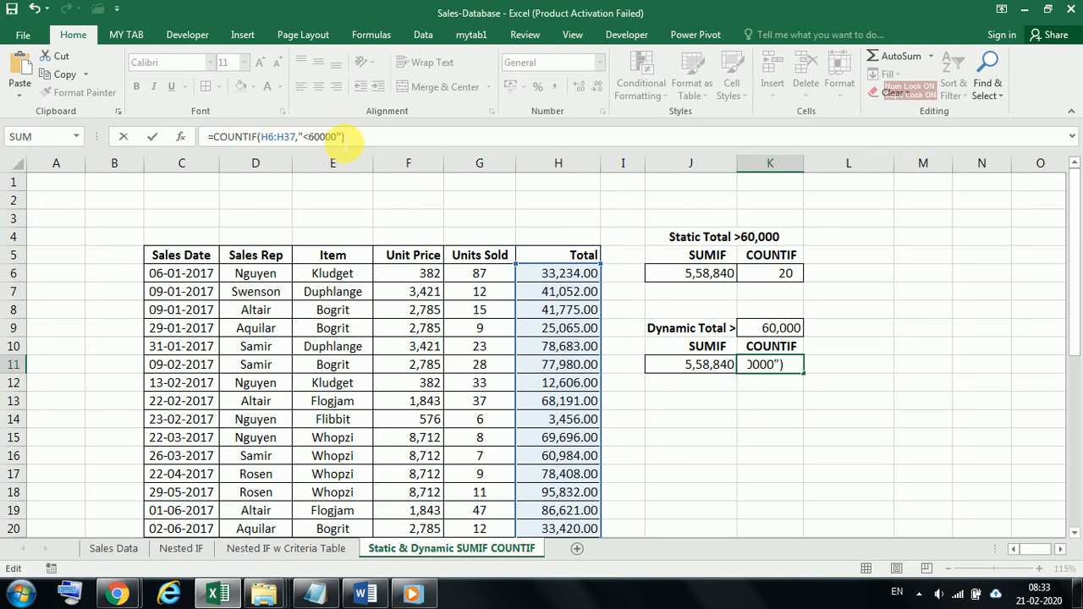
- Replace the fixed 60000 in K11 with the threshold cell, making the formula =COUNTIF(H6:H37,"<"&K9), and check it
{"action": "left_click_drag", "start_coordinate": [345, 137], "coordinate": [311, 138]}
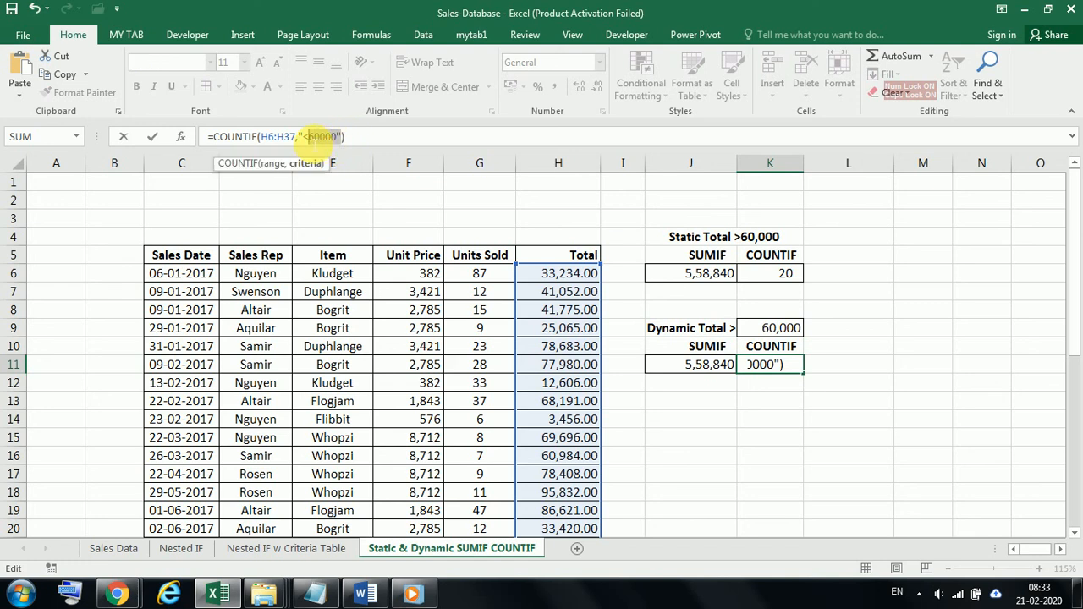
{"action": "key", "text": "BackSpace"}
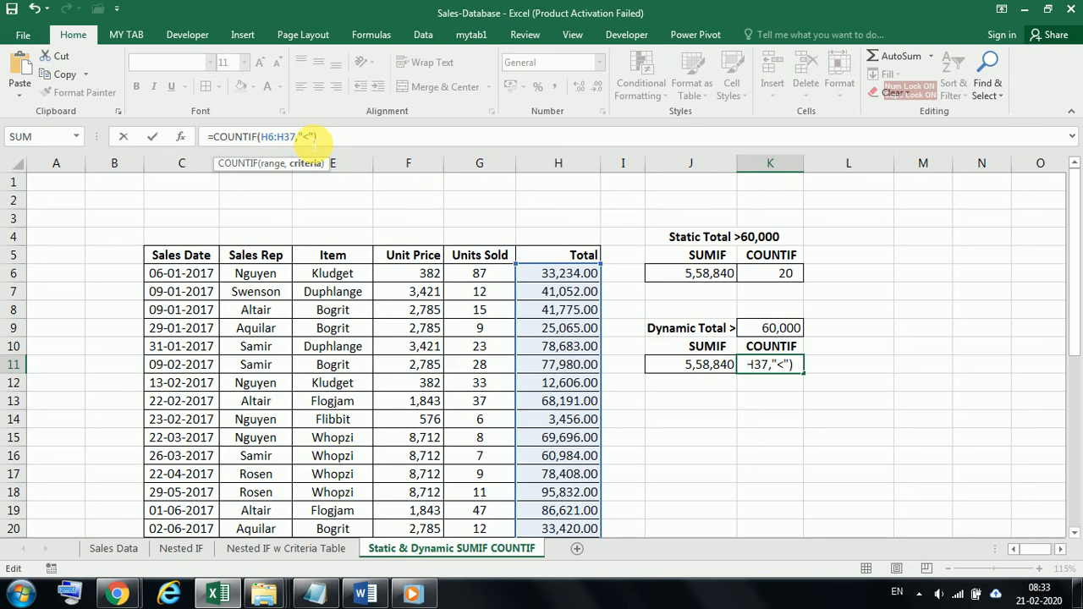
{"action": "type", "text": "&"}
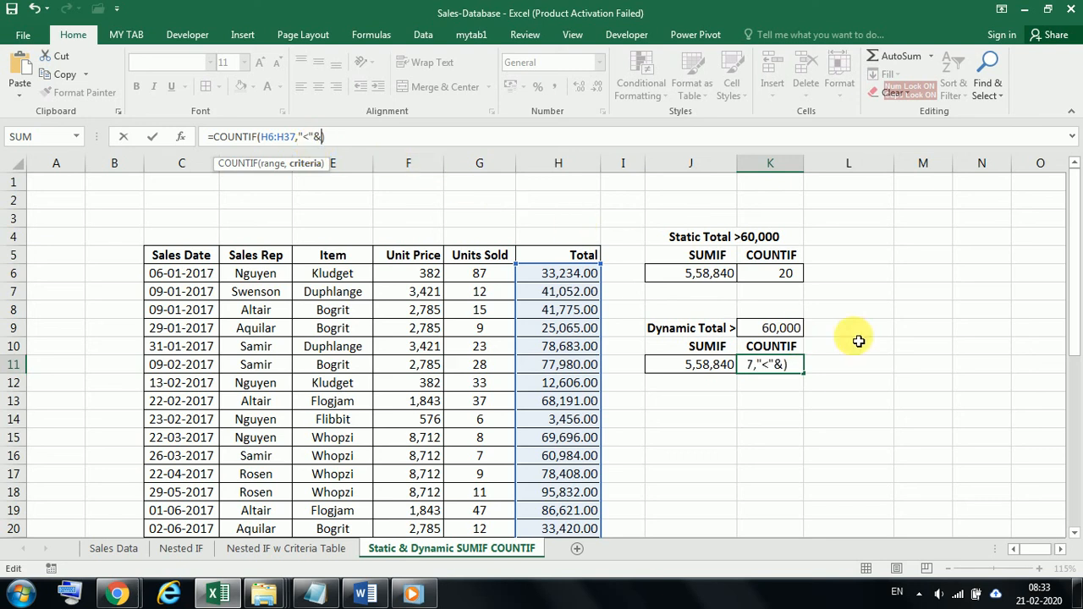
{"action": "left_click", "coordinate": [785, 333]}
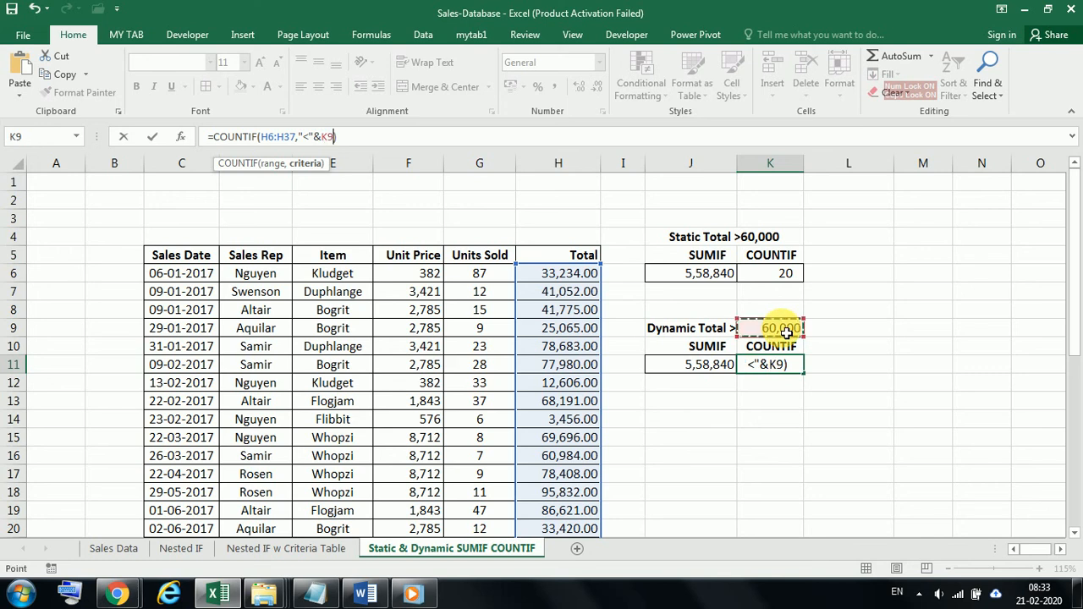
{"action": "key", "text": "Return"}
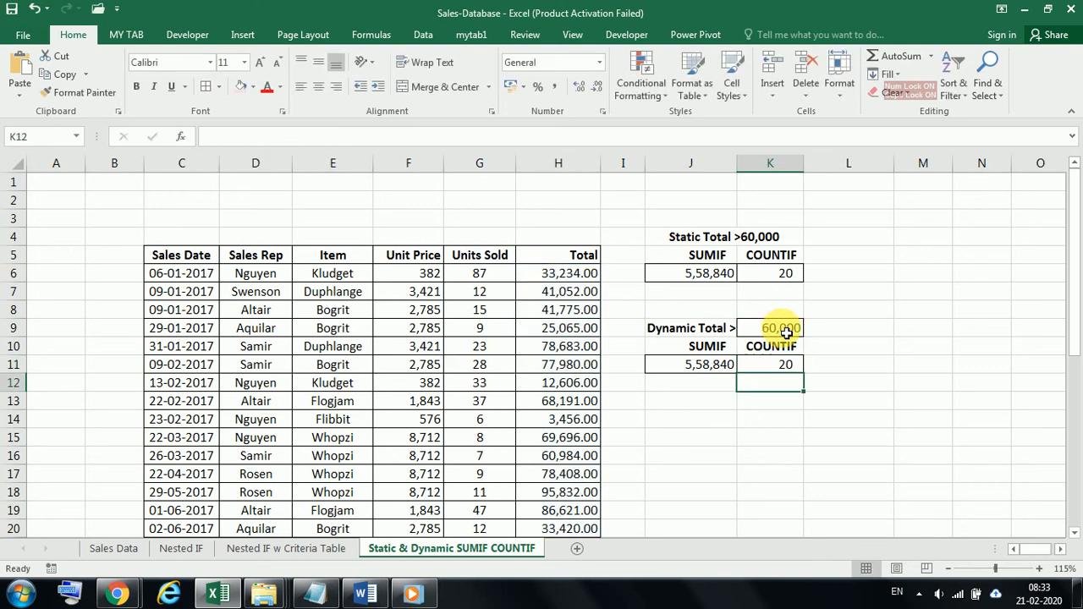
{"action": "left_click", "coordinate": [783, 369]}
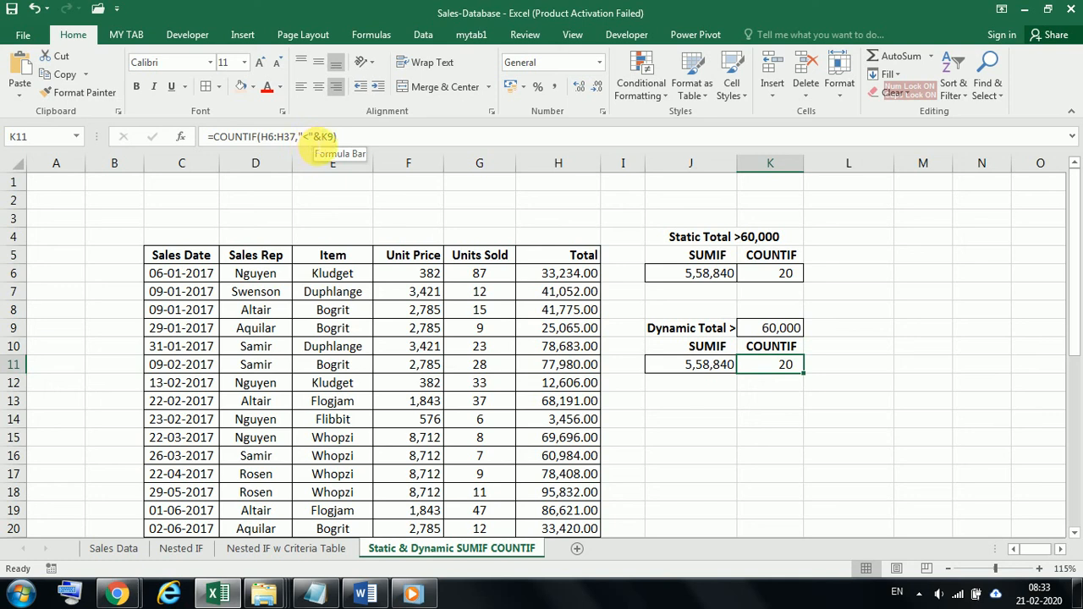
- Review the dynamic COUNTIF and SUMIF formulas in K11 and J11 alongside the sales table
{"action": "left_click", "coordinate": [787, 442]}
{"action": "scroll", "coordinate": [788, 447], "scroll_direction": "down", "scroll_amount": 2}
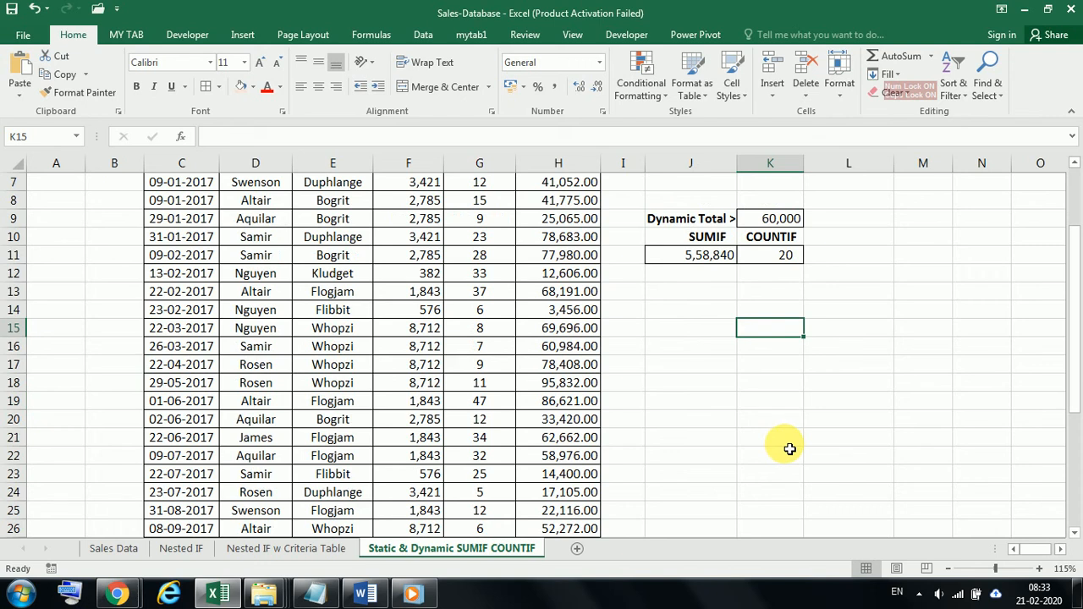
{"action": "scroll", "coordinate": [785, 447], "scroll_direction": "up", "scroll_amount": 2}
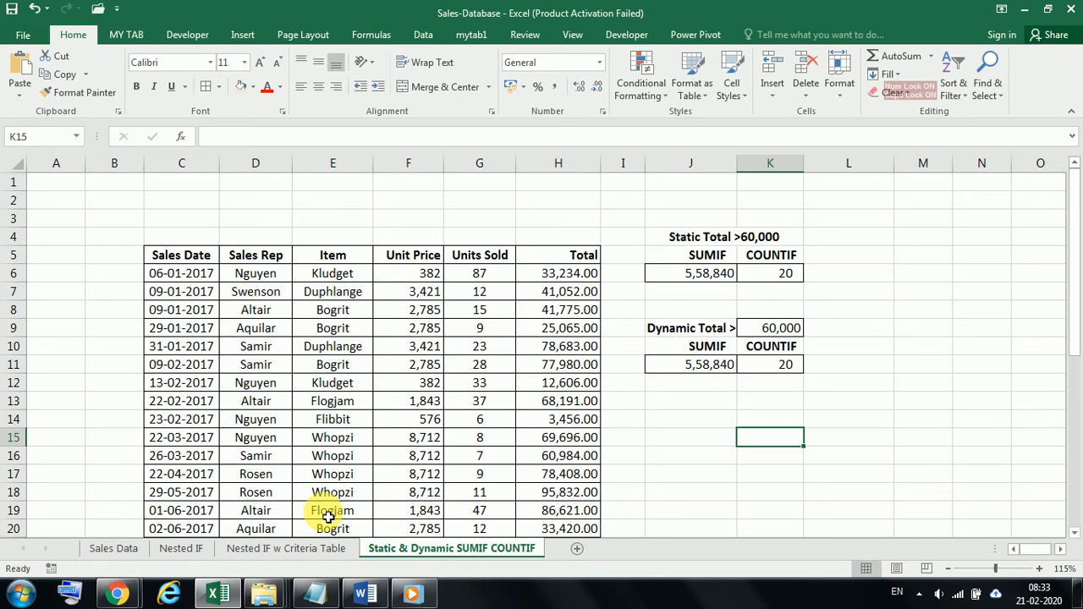
{"action": "left_click", "coordinate": [773, 365]}
{"action": "left_click", "coordinate": [719, 366]}
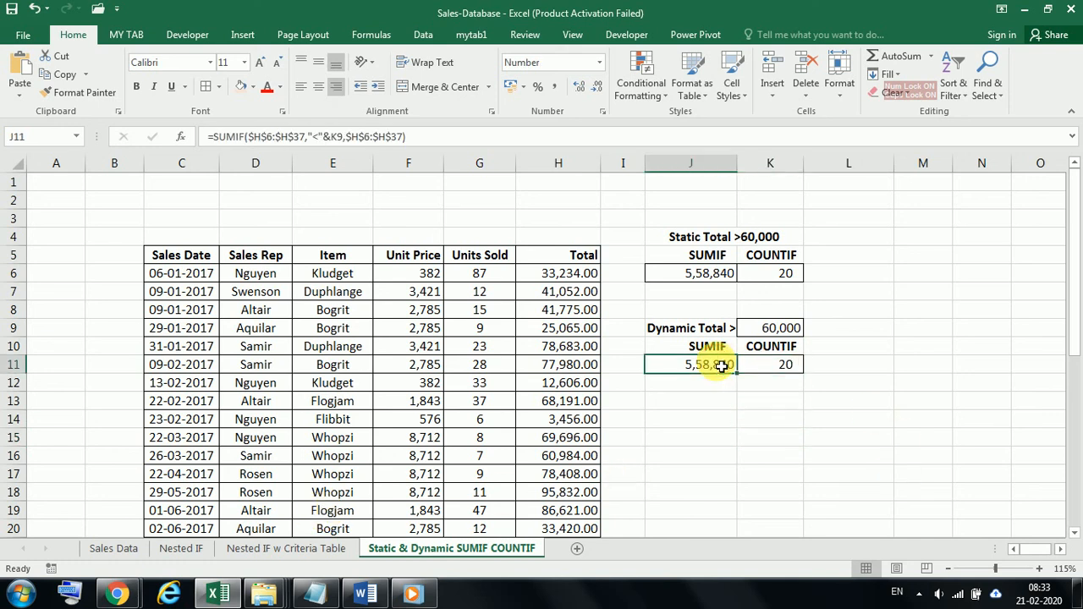
{"action": "scroll", "coordinate": [654, 373], "scroll_direction": "down", "scroll_amount": 2}
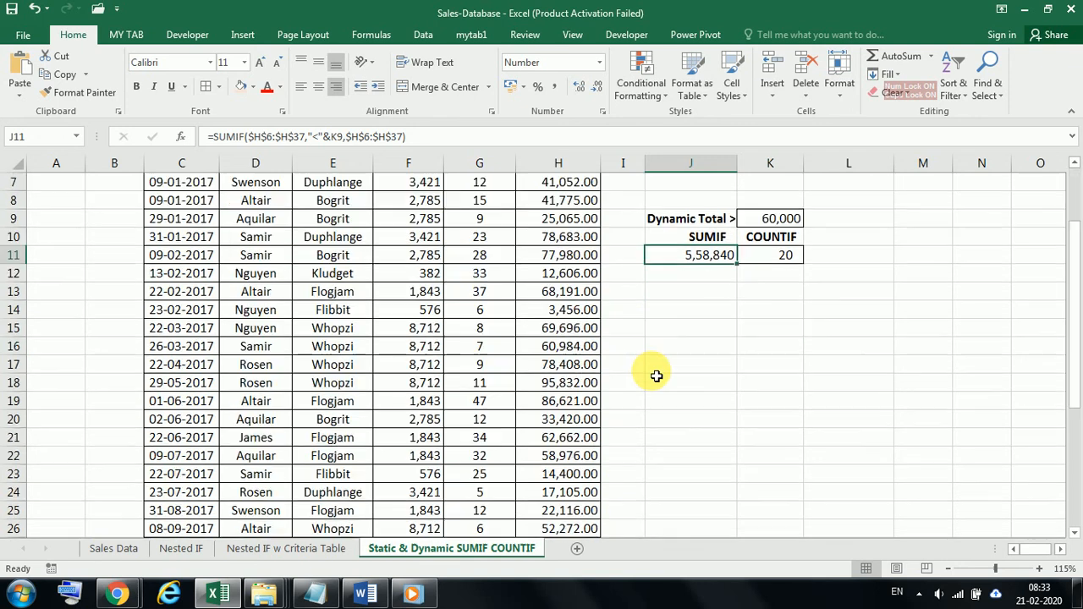
{"action": "scroll", "coordinate": [656, 376], "scroll_direction": "up", "scroll_amount": 2}
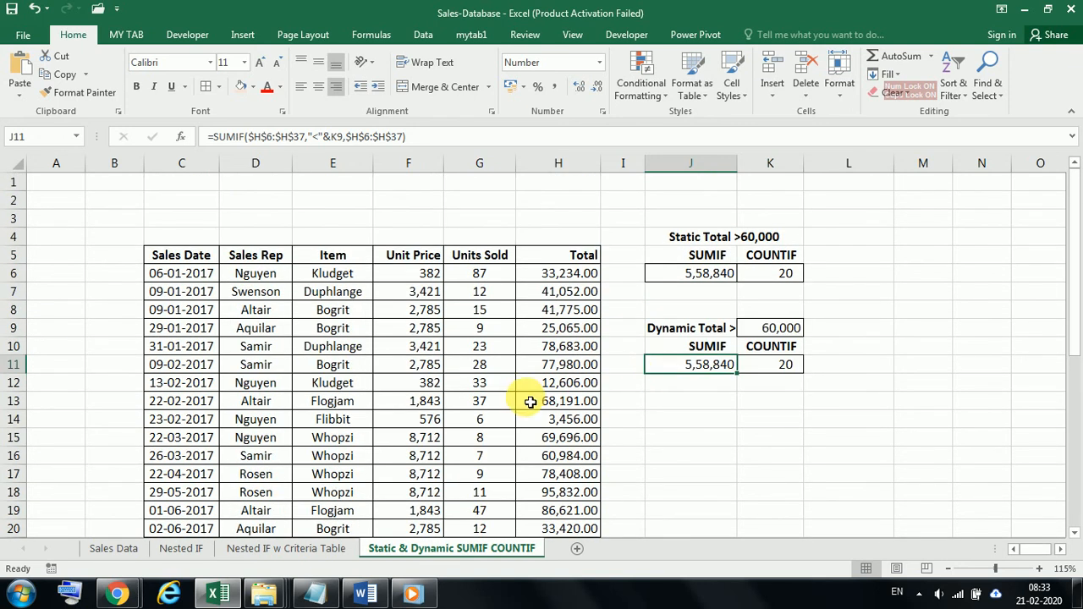
{"action": "scroll", "coordinate": [530, 402], "scroll_direction": "down", "scroll_amount": 2}
{"action": "scroll", "coordinate": [530, 398], "scroll_direction": "up", "scroll_amount": 2}
{"action": "scroll", "coordinate": [322, 485], "scroll_direction": "down", "scroll_amount": 2}
- View the Nested IF w Criteria Table sheet, then return to Static & Dynamic SUMIF COUNTIF and look through its sales rows down to the grand total
{"action": "left_click", "coordinate": [275, 552]}
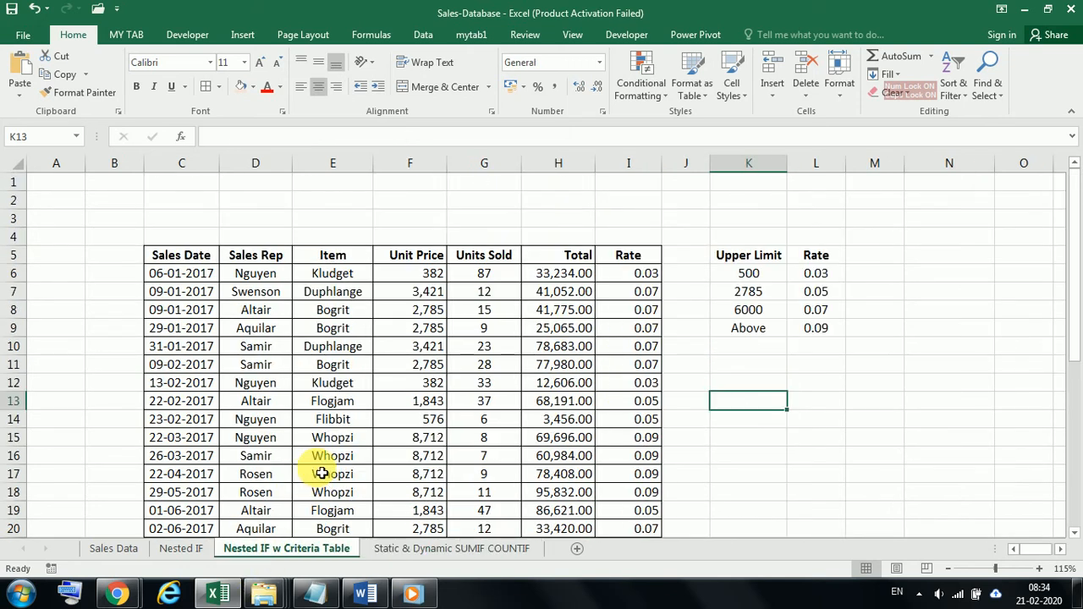
{"action": "left_click", "coordinate": [415, 548]}
{"action": "scroll", "coordinate": [804, 381], "scroll_direction": "down", "scroll_amount": 10}
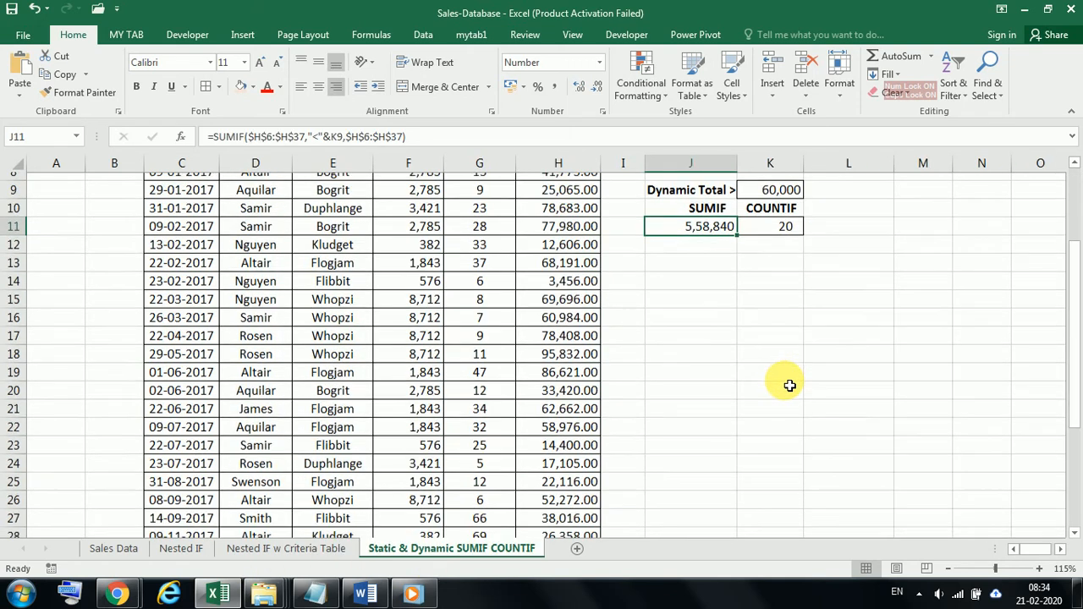
{"action": "scroll", "coordinate": [789, 385], "scroll_direction": "up", "scroll_amount": 11}
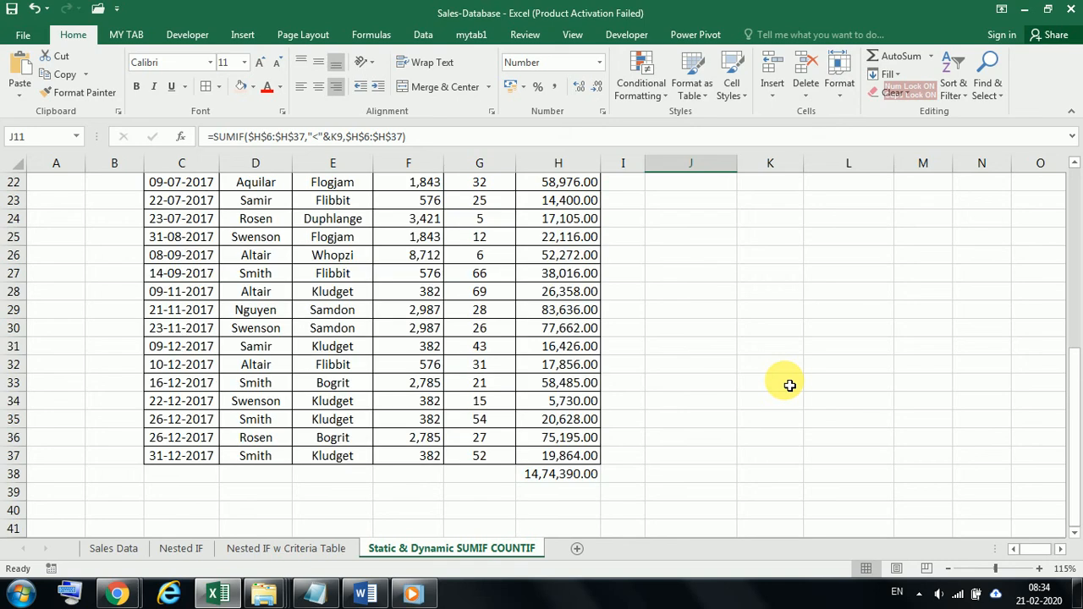
{"action": "scroll", "coordinate": [230, 443], "scroll_direction": "up", "scroll_amount": 2}
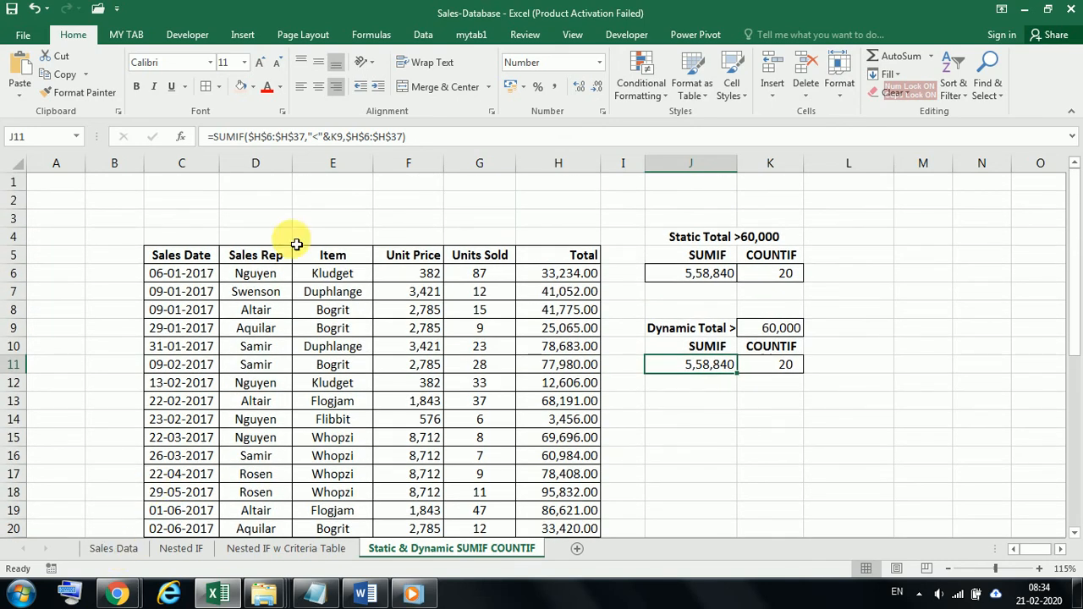
- Minimize Excel and show the header of the Programming with RS YouTube channel page in Chrome
{"action": "left_click", "coordinate": [1026, 10]}
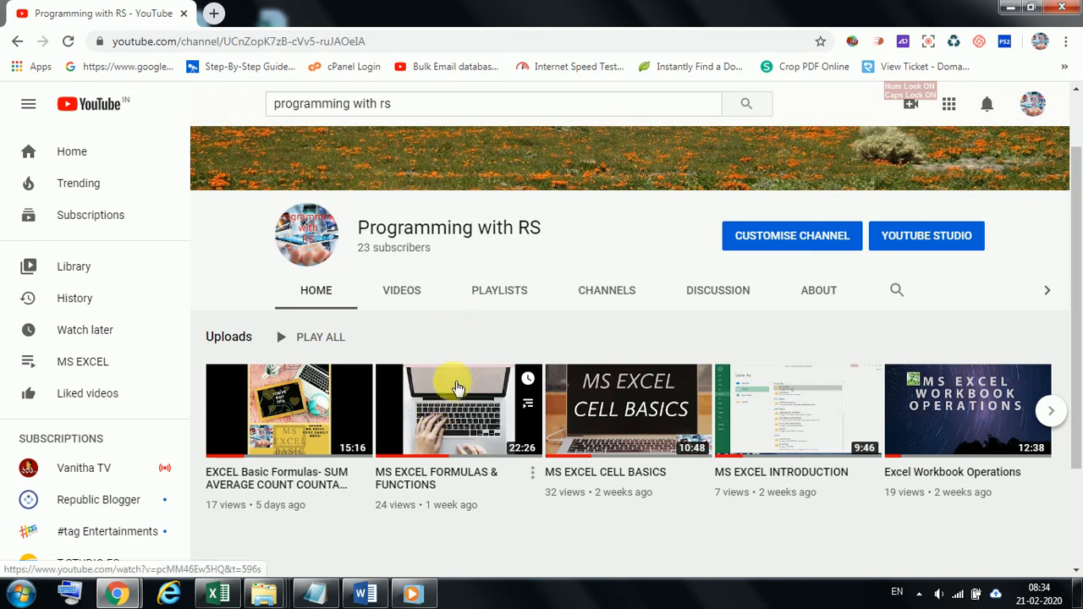
{"action": "scroll", "coordinate": [455, 390], "scroll_direction": "up", "scroll_amount": 1}
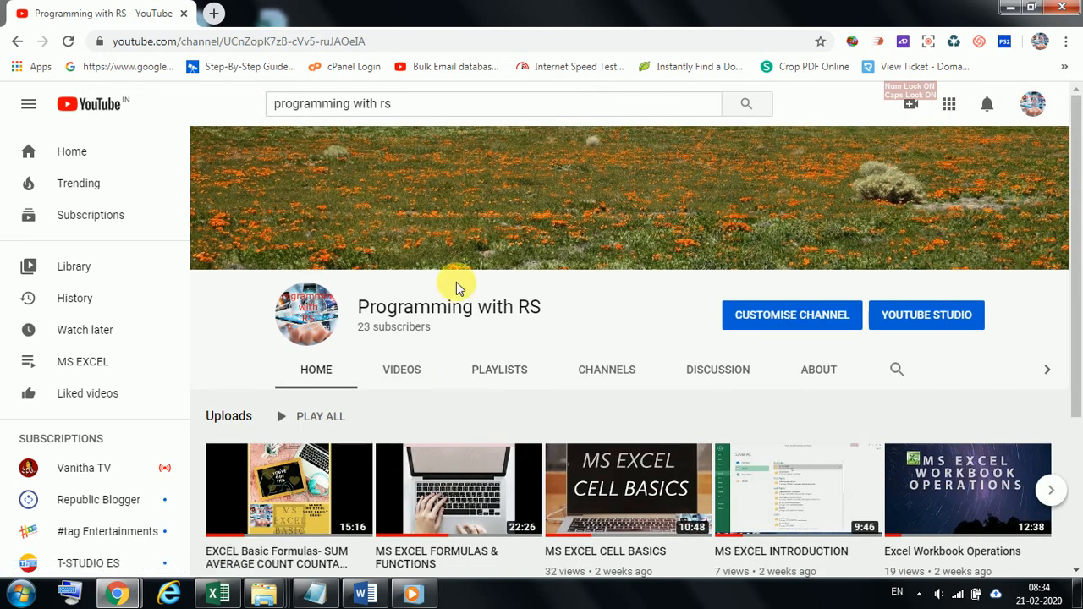